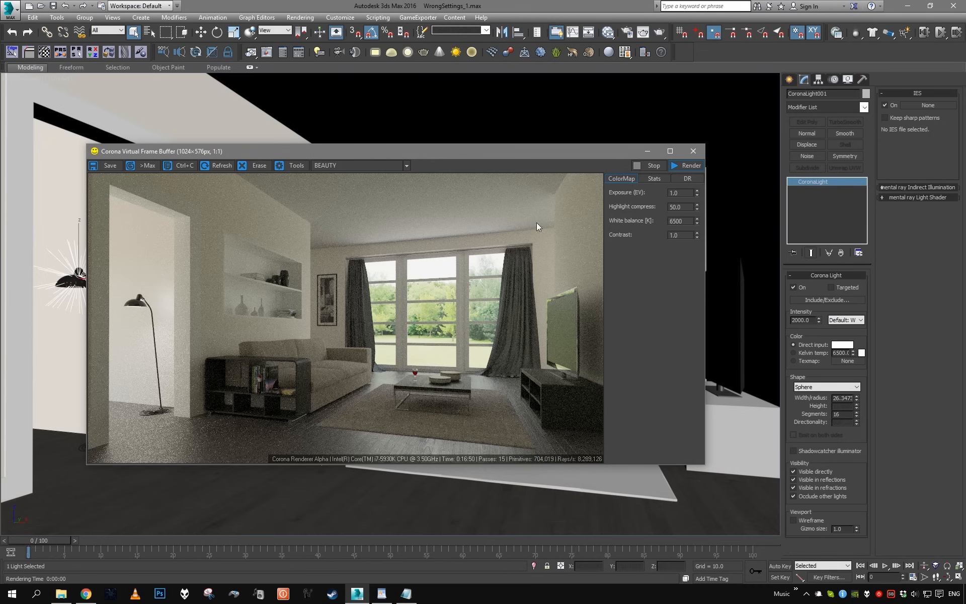
Inspect the noise in the finished interior render at 2:1 zoom, from the bookshelf to the window, and minimize the frame buffer.
{"action": "scroll", "coordinate": [254, 344], "scroll_direction": "up", "scroll_amount": 1}
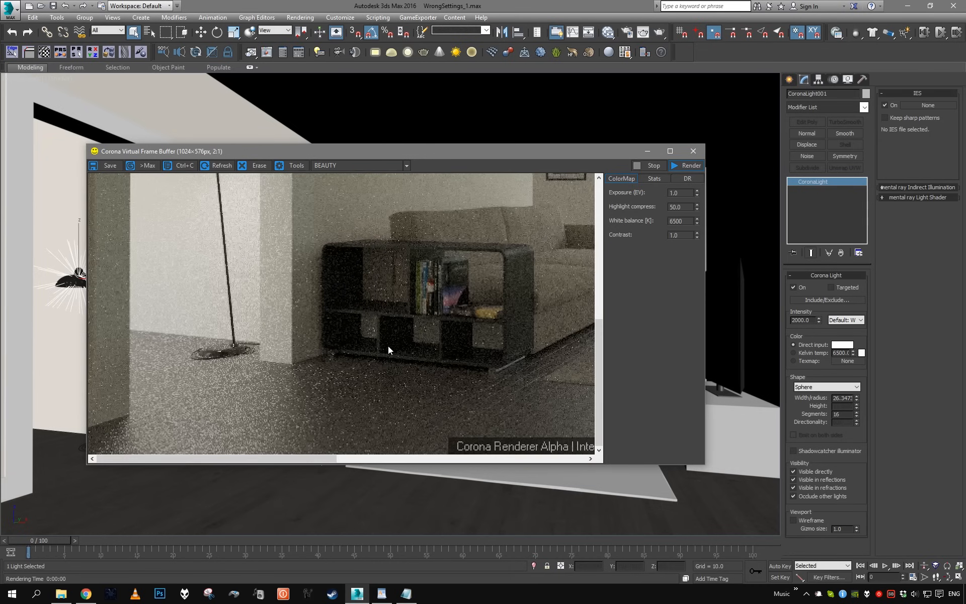
{"action": "middle_click_drag", "start_coordinate": [469, 310], "coordinate": [205, 361]}
{"action": "middle_click_drag", "start_coordinate": [579, 186], "coordinate": [288, 254]}
{"action": "middle_click_drag", "start_coordinate": [468, 308], "coordinate": [460, 274]}
{"action": "middle_click_drag", "start_coordinate": [397, 322], "coordinate": [336, 259]}
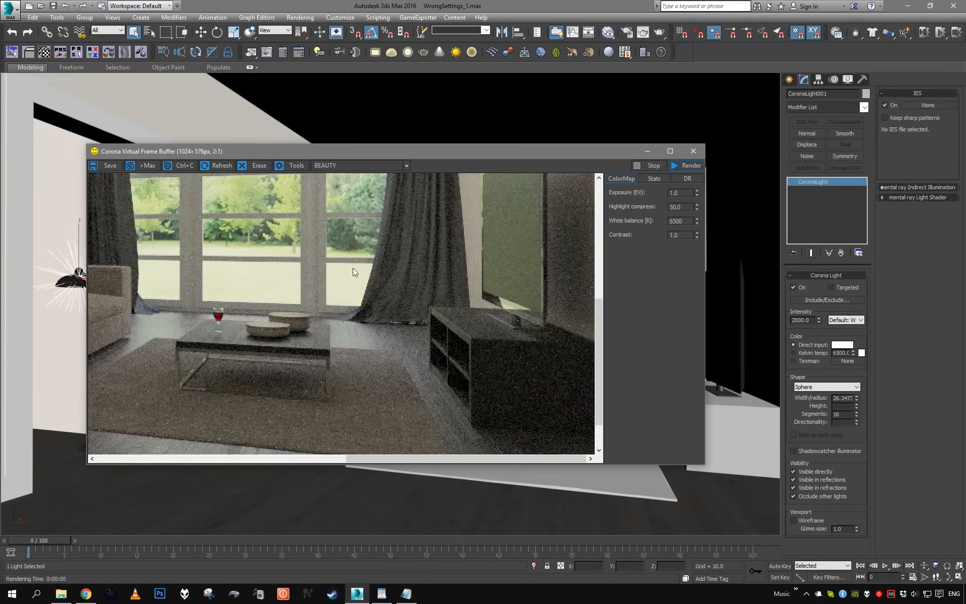
{"action": "middle_click_drag", "start_coordinate": [388, 331], "coordinate": [393, 270]}
{"action": "scroll", "coordinate": [394, 271], "scroll_direction": "down", "scroll_amount": 1}
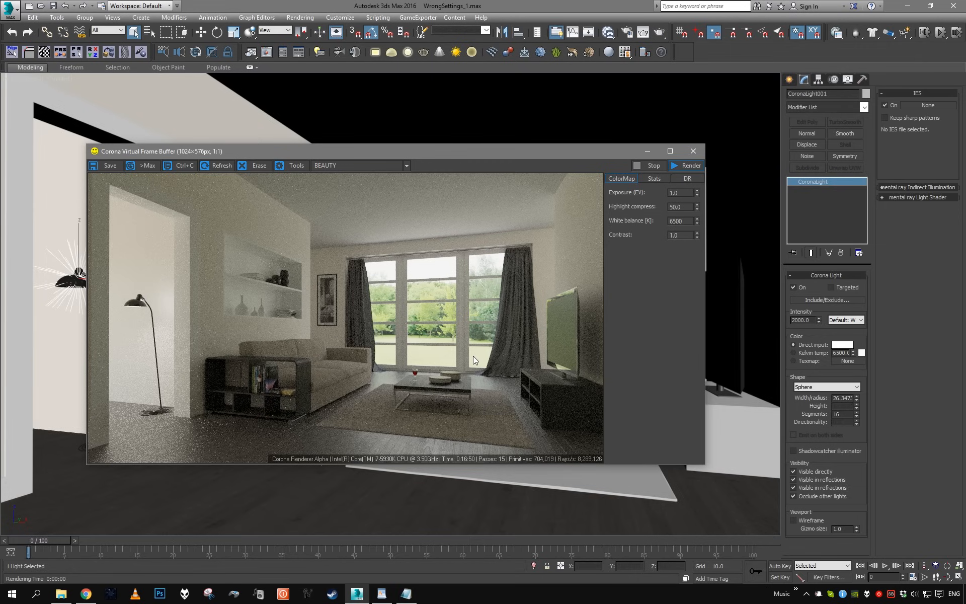
{"action": "left_click", "coordinate": [647, 151]}
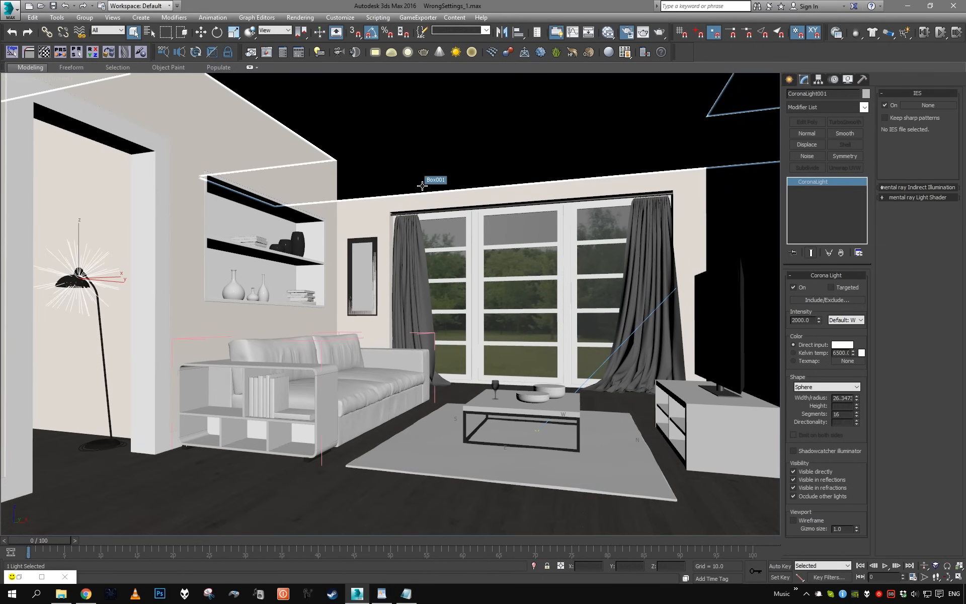
Set the secondary global illumination solver to UHD Cache in the Corona render setup.
{"action": "key", "text": "F10"}
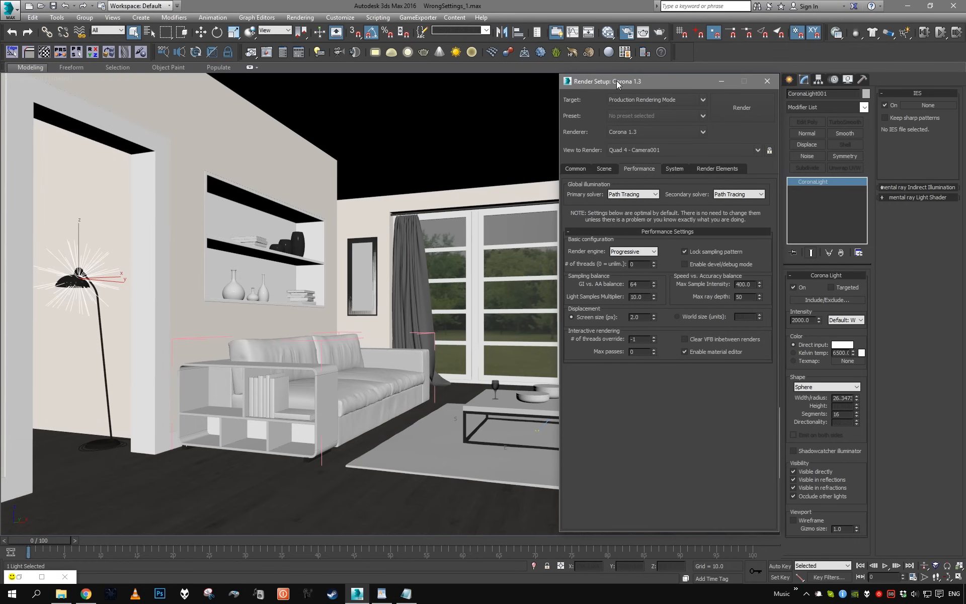
{"action": "left_click_drag", "start_coordinate": [617, 80], "coordinate": [390, 83]}
{"action": "left_click", "coordinate": [388, 174]}
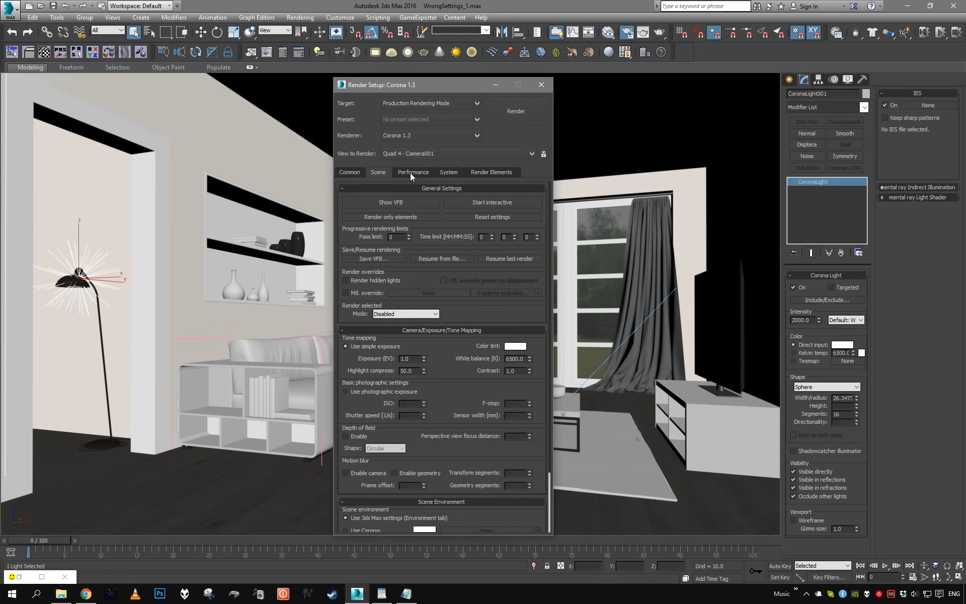
{"action": "left_click", "coordinate": [418, 173]}
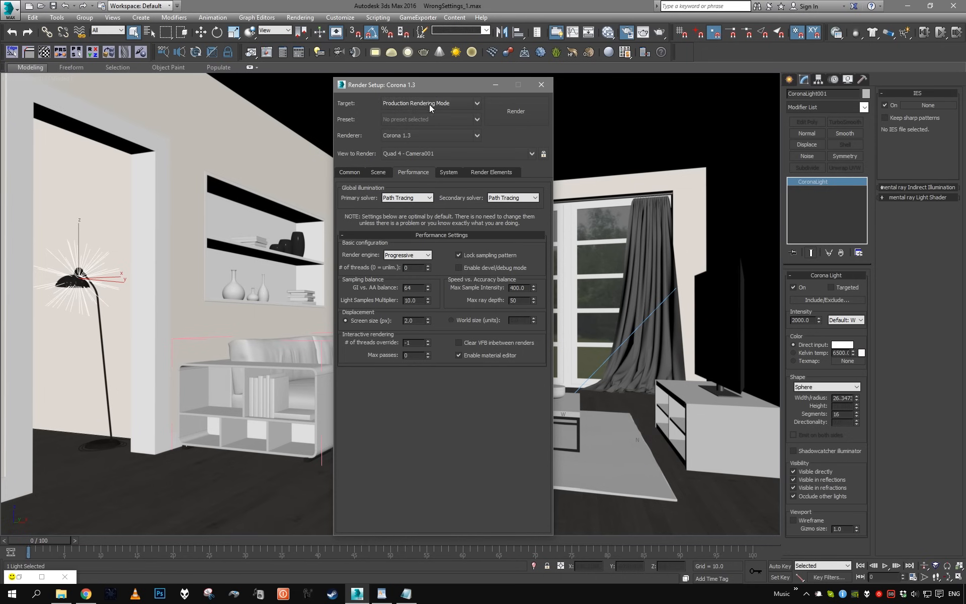
{"action": "left_click_drag", "start_coordinate": [442, 83], "coordinate": [442, 91]}
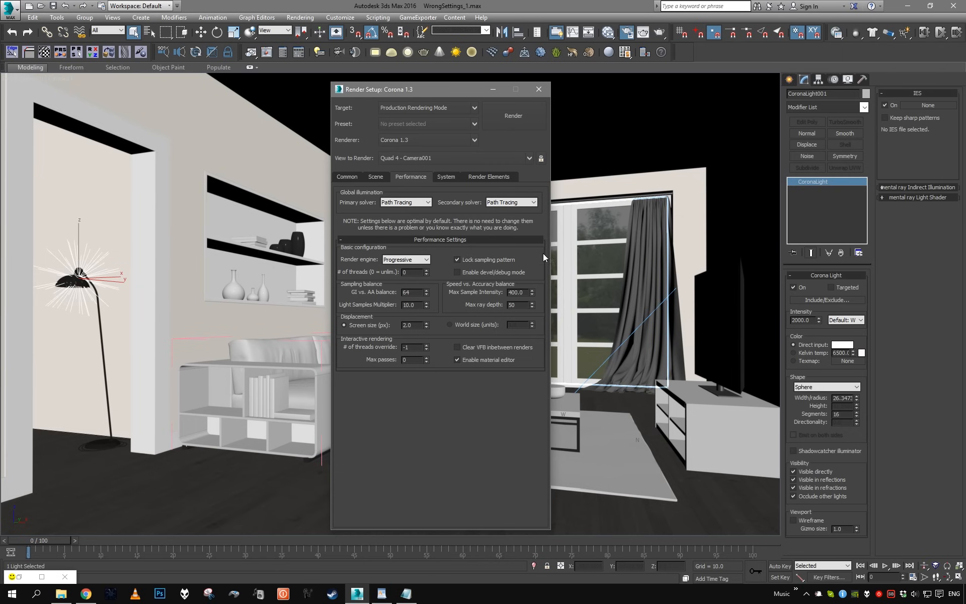
{"action": "left_click", "coordinate": [529, 204]}
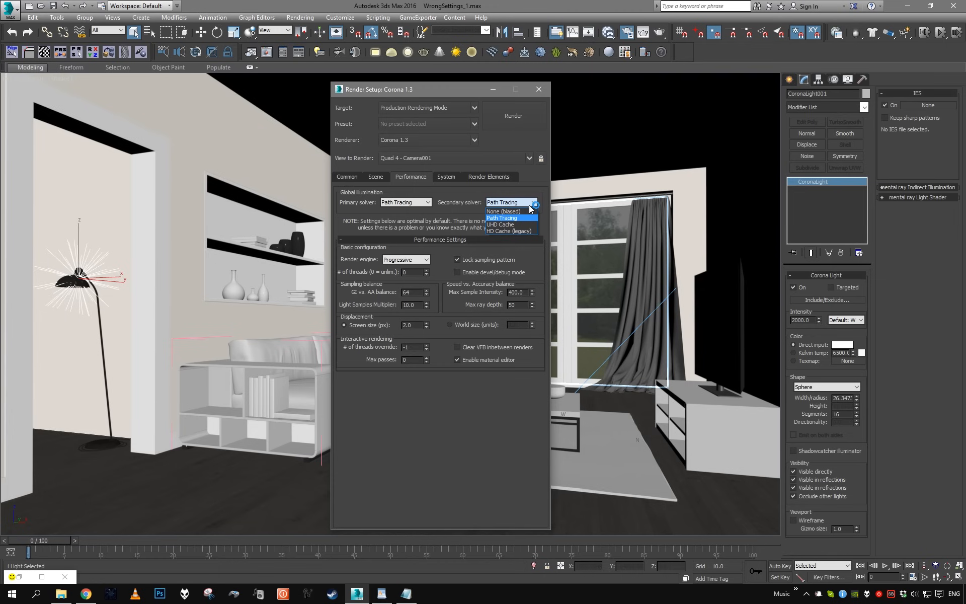
{"action": "left_click", "coordinate": [530, 205]}
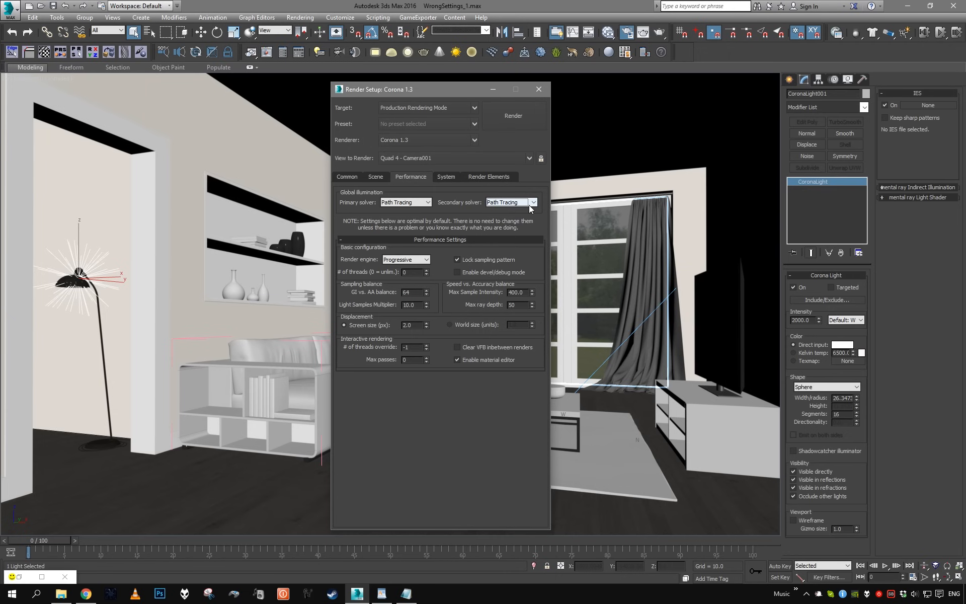
{"action": "left_click", "coordinate": [529, 203]}
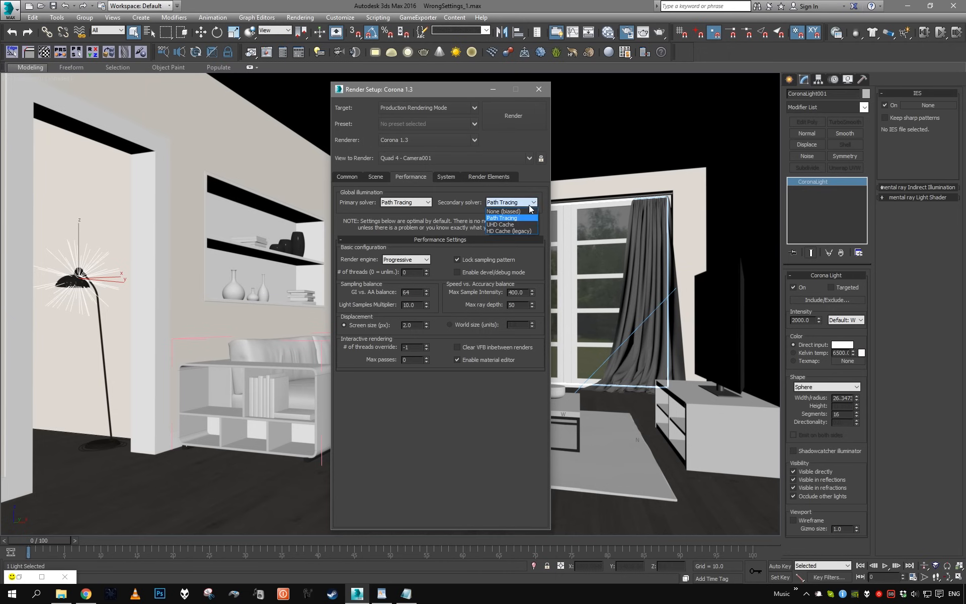
{"action": "left_click", "coordinate": [515, 223]}
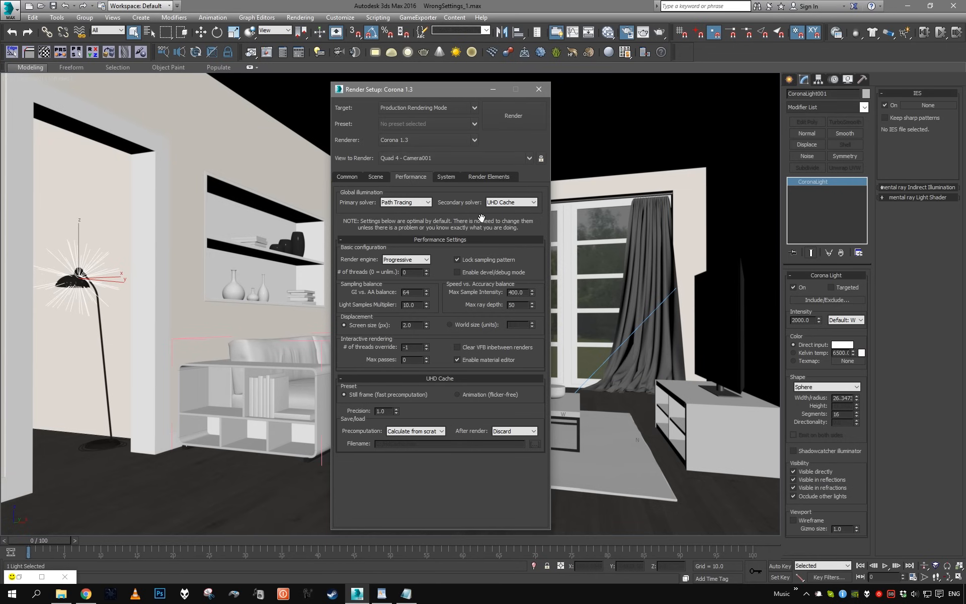
{"action": "left_click", "coordinate": [500, 206]}
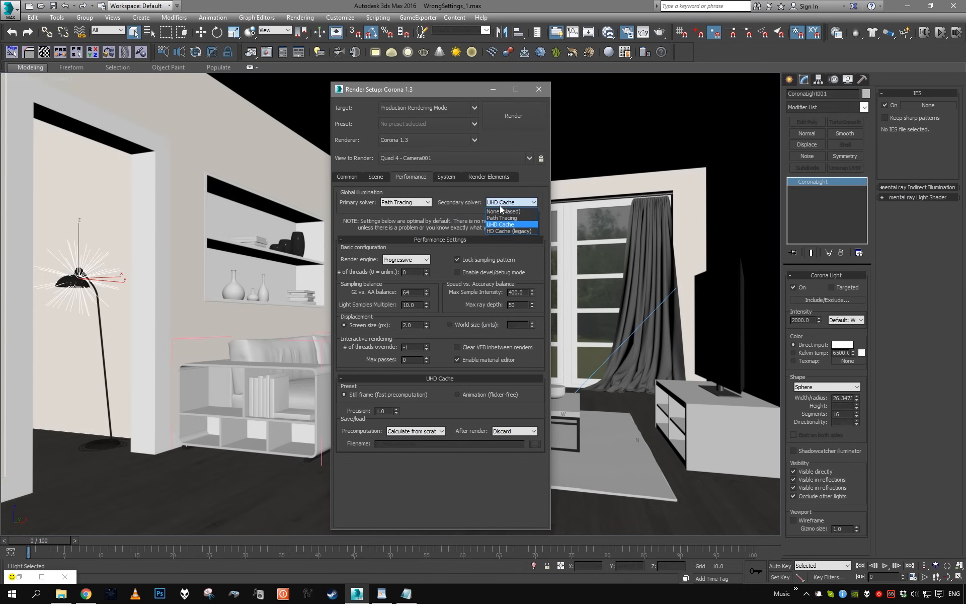
{"action": "left_click", "coordinate": [497, 224]}
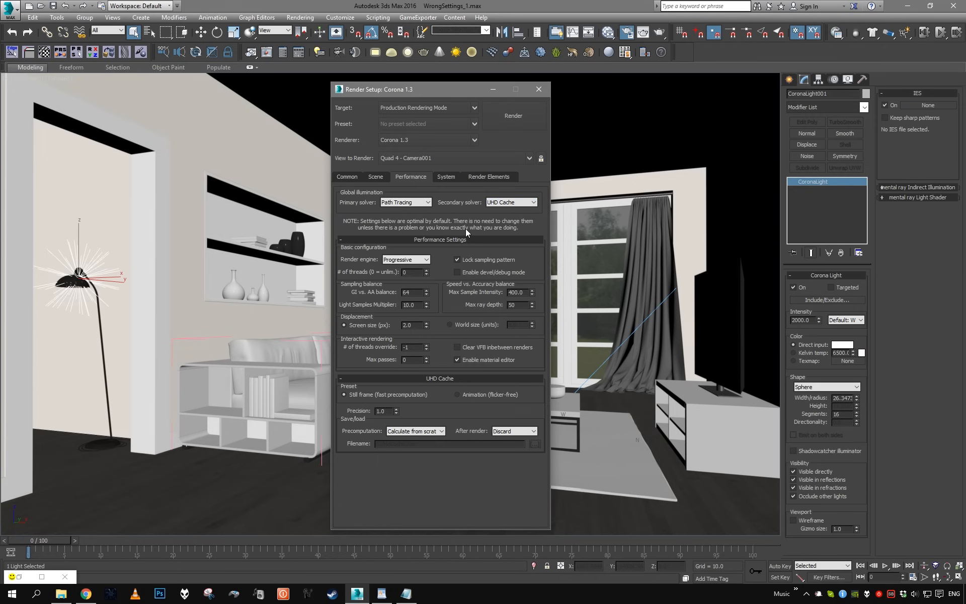
Set the GI vs. AA balance to 16 and the Light Samples Multiplier to 2.
{"action": "double_click", "coordinate": [407, 292]}
{"action": "type", "text": "16"}
{"action": "key", "text": "Return"}
{"action": "key", "text": "Tab"}
{"action": "left_click_drag", "start_coordinate": [414, 292], "coordinate": [367, 315]}
{"action": "type", "text": "2"}
{"action": "key", "text": "Return"}
Try Max Sample Intensity values of 20, 100 and 0.
{"action": "left_click_drag", "start_coordinate": [522, 293], "coordinate": [507, 293]}
{"action": "type", "text": "20"}
{"action": "key", "text": "Return"}
{"action": "type", "text": "100"}
{"action": "key", "text": "Return"}
{"action": "type", "text": "20"}
{"action": "key", "text": "Return"}
{"action": "type", "text": "0"}
{"action": "key", "text": "Return"}
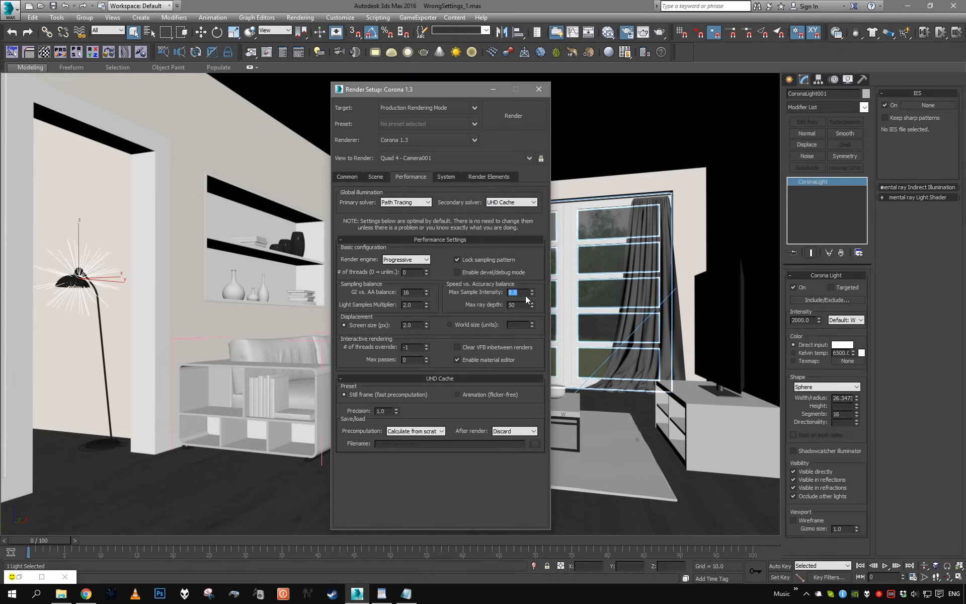
Set the Max Sample Intensity to 20 and the Max ray depth to 25.
{"action": "type", "text": "20"}
{"action": "key", "text": "Return"}
{"action": "key", "text": "Tab"}
{"action": "type", "text": "25"}
{"action": "key", "text": "Return"}
Set the image filter type to Tent in the frame buffer settings.
{"action": "left_click", "coordinate": [448, 177]}
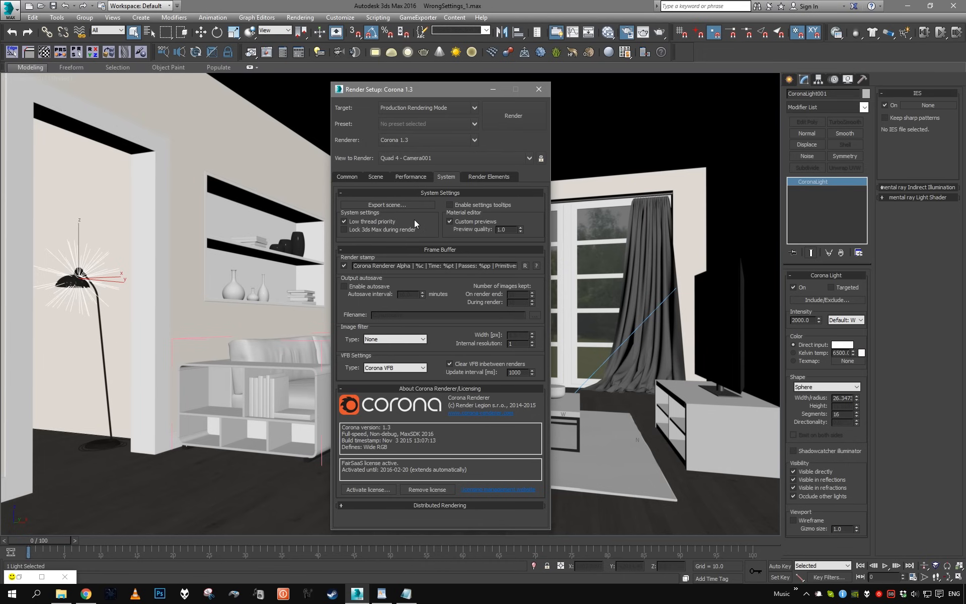
{"action": "left_click", "coordinate": [422, 339]}
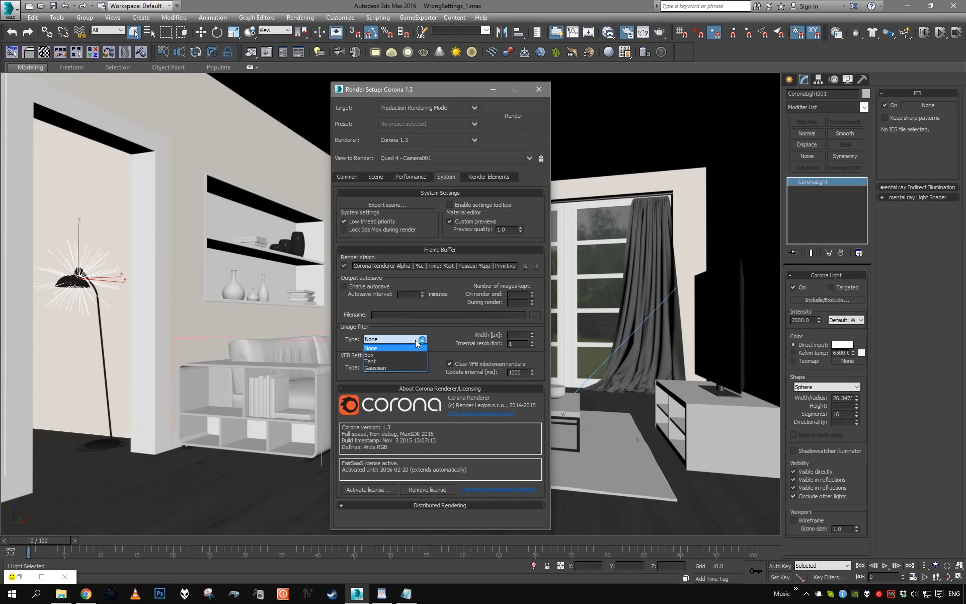
{"action": "left_click", "coordinate": [397, 361]}
{"action": "left_click", "coordinate": [524, 334]}
{"action": "left_click_drag", "start_coordinate": [524, 335], "coordinate": [483, 338]}
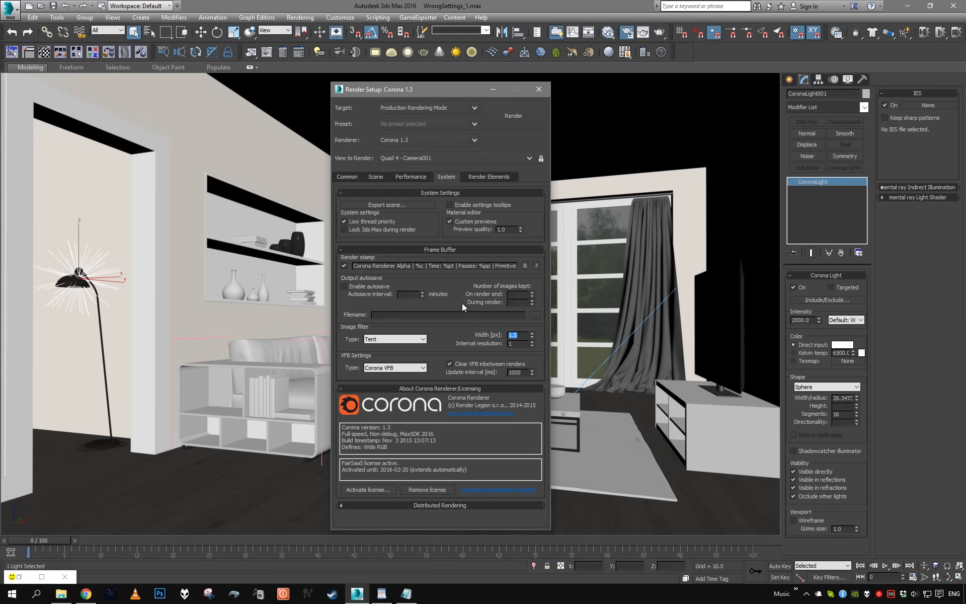
Look through the Scene and Performance render settings for other values that differ from the defaults.
{"action": "left_click", "coordinate": [410, 176]}
{"action": "left_click", "coordinate": [441, 175]}
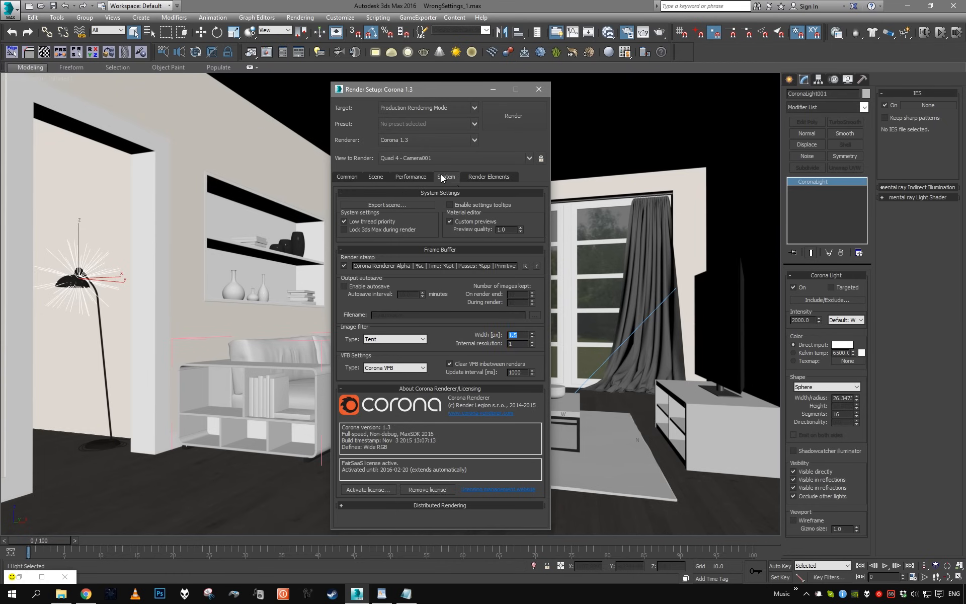
{"action": "left_click", "coordinate": [377, 177]}
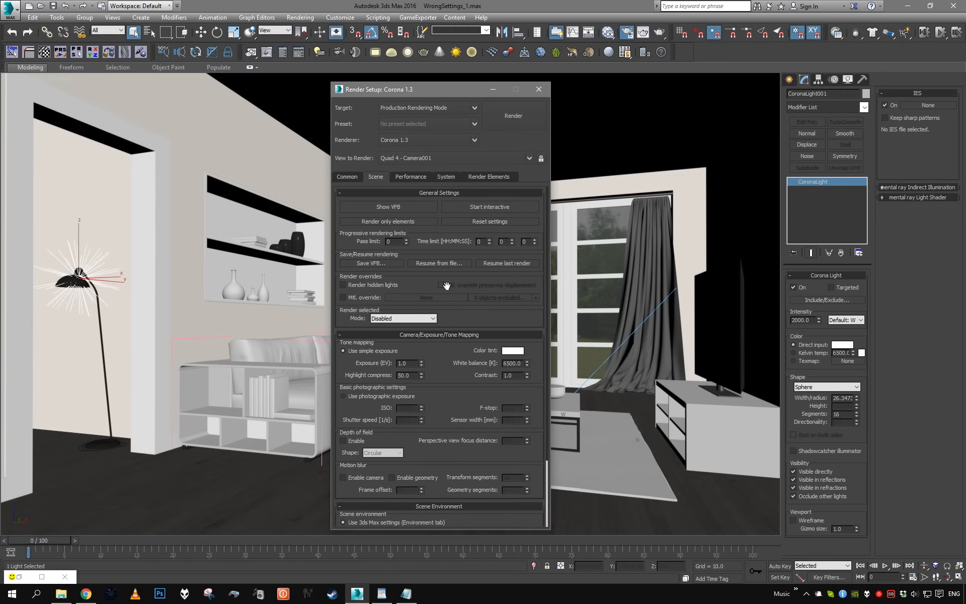
{"action": "scroll", "coordinate": [445, 258], "scroll_direction": "down", "scroll_amount": 5}
{"action": "scroll", "coordinate": [445, 258], "scroll_direction": "down", "scroll_amount": 3}
{"action": "scroll", "coordinate": [445, 342], "scroll_direction": "up", "scroll_amount": 3}
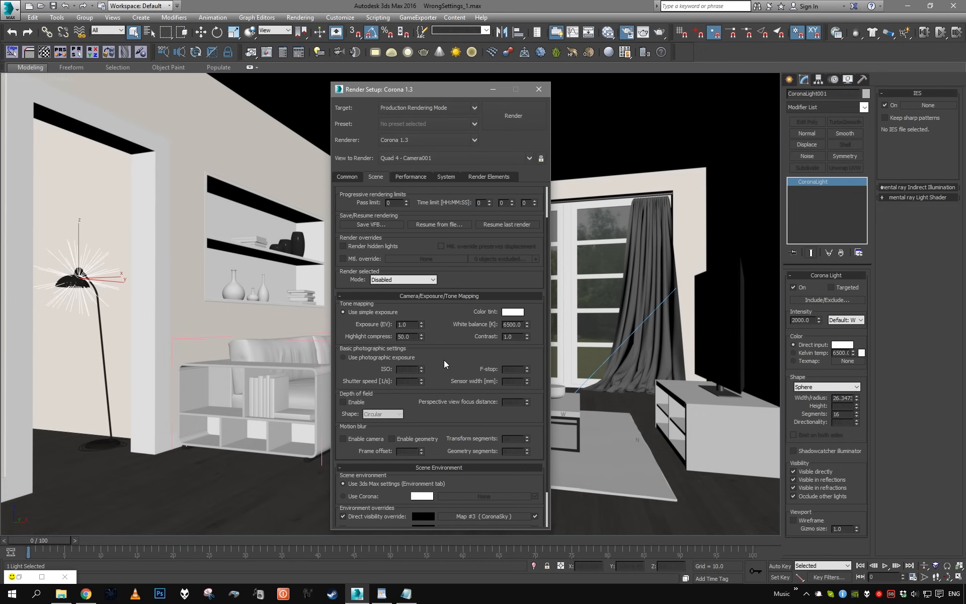
{"action": "left_click", "coordinate": [413, 177]}
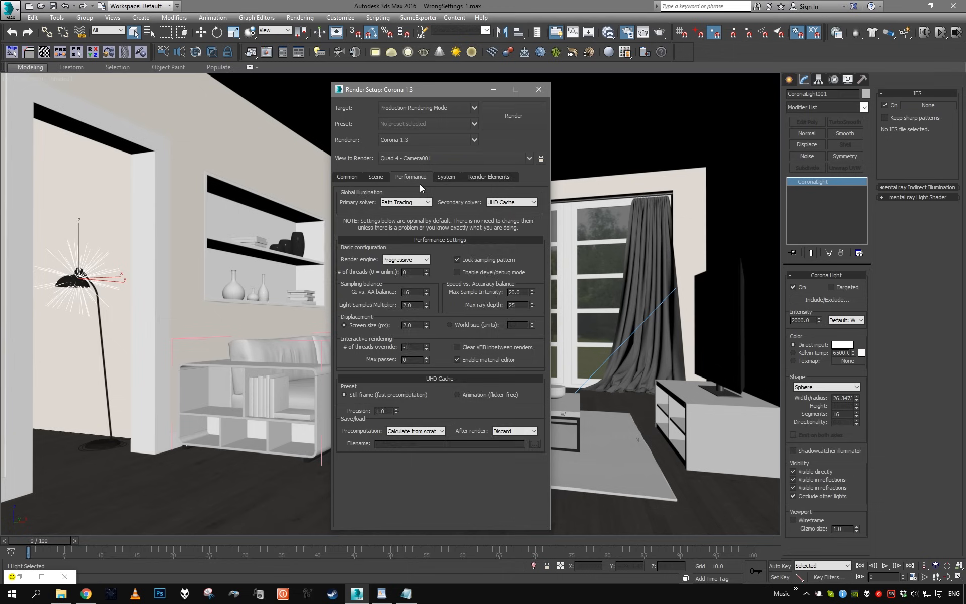
Try a frame buffer update interval of 10 ms and return it to 1000 ms.
{"action": "left_click", "coordinate": [445, 177]}
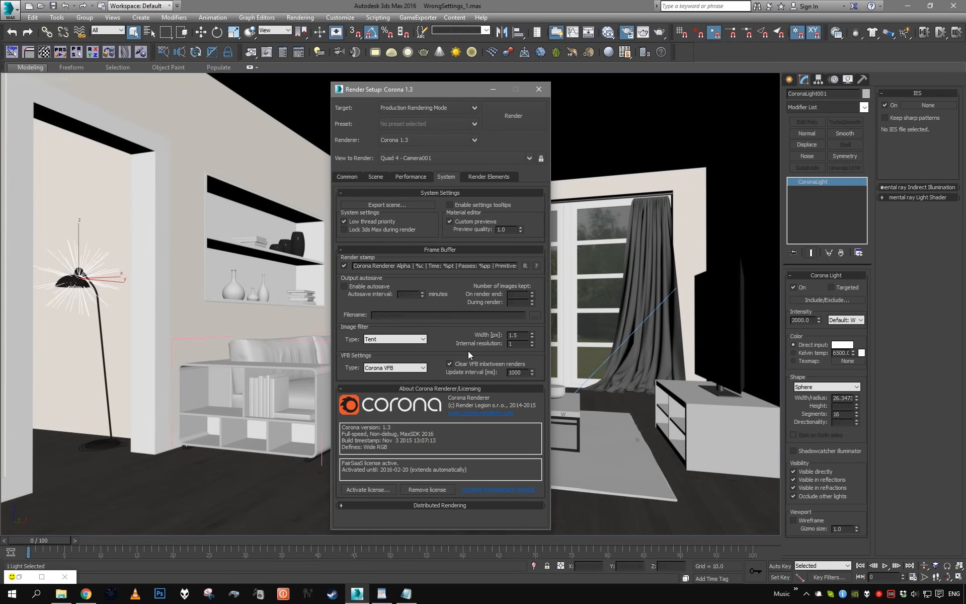
{"action": "double_click", "coordinate": [515, 372]}
{"action": "type", "text": "10"}
{"action": "key", "text": "Return"}
{"action": "type", "text": "1000"}
{"action": "double_click", "coordinate": [515, 373]}
Collapse the General Settings and Camera/Exposure/Tone Mapping sections so the Scene Environment settings are fully in view.
{"action": "left_click", "coordinate": [381, 176]}
{"action": "scroll", "coordinate": [451, 408], "scroll_direction": "up", "scroll_amount": 2}
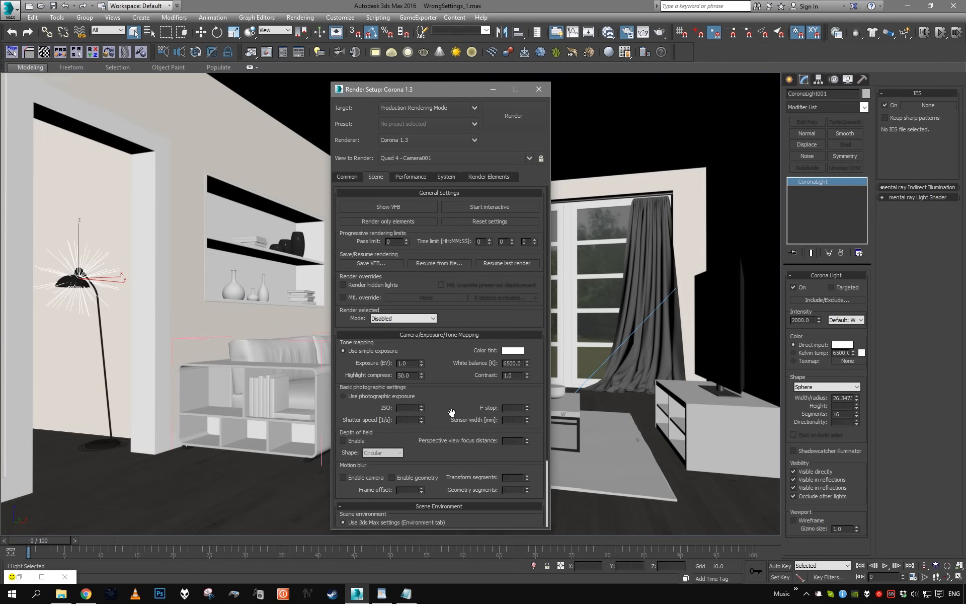
{"action": "scroll", "coordinate": [449, 309], "scroll_direction": "down", "scroll_amount": 1}
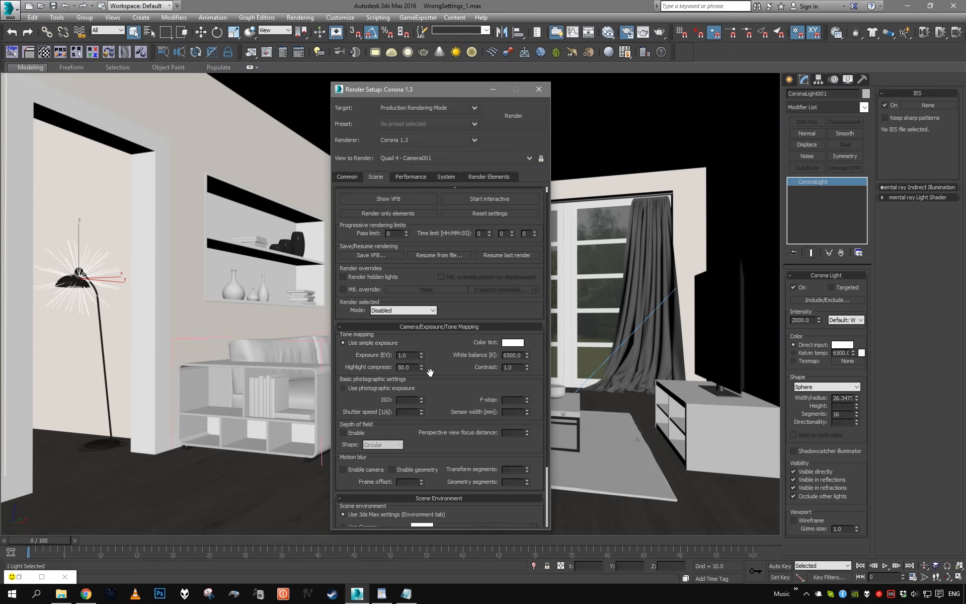
{"action": "left_click_drag", "start_coordinate": [434, 383], "coordinate": [428, 277]}
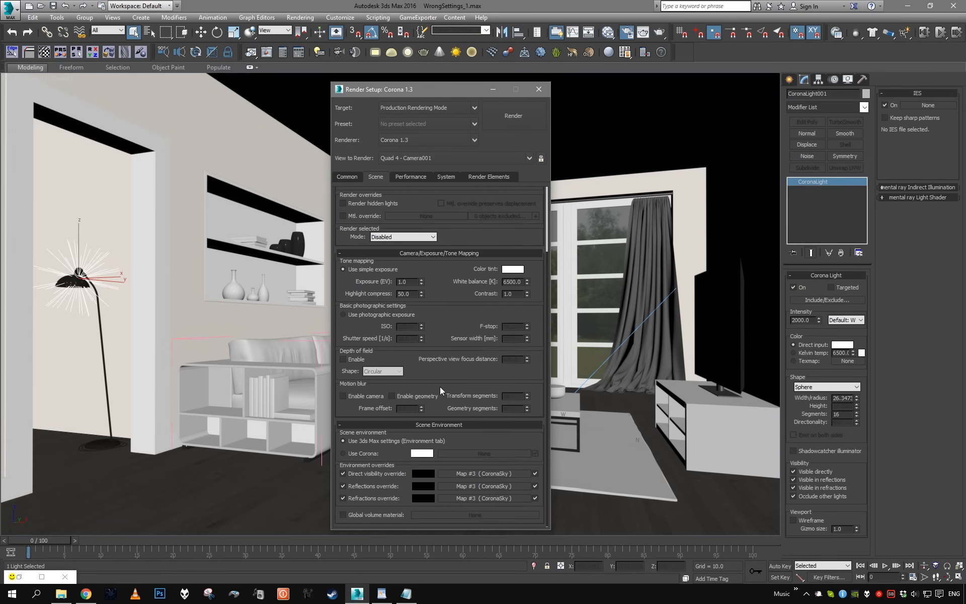
{"action": "left_click", "coordinate": [443, 253]}
{"action": "left_click", "coordinate": [437, 194]}
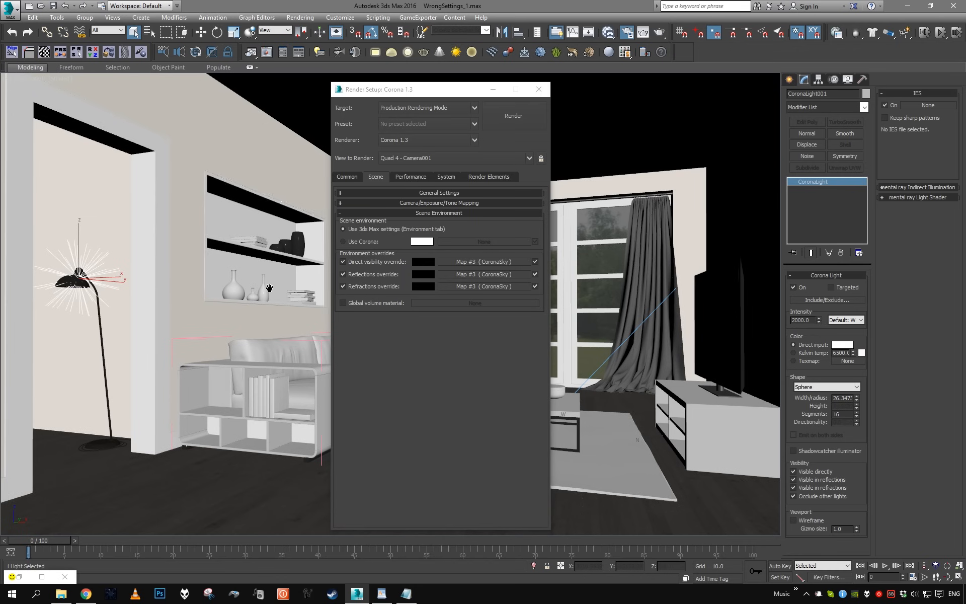
Check the scene's environment map and disable the direct visibility, reflections and refractions environment overrides.
{"action": "key", "text": "8"}
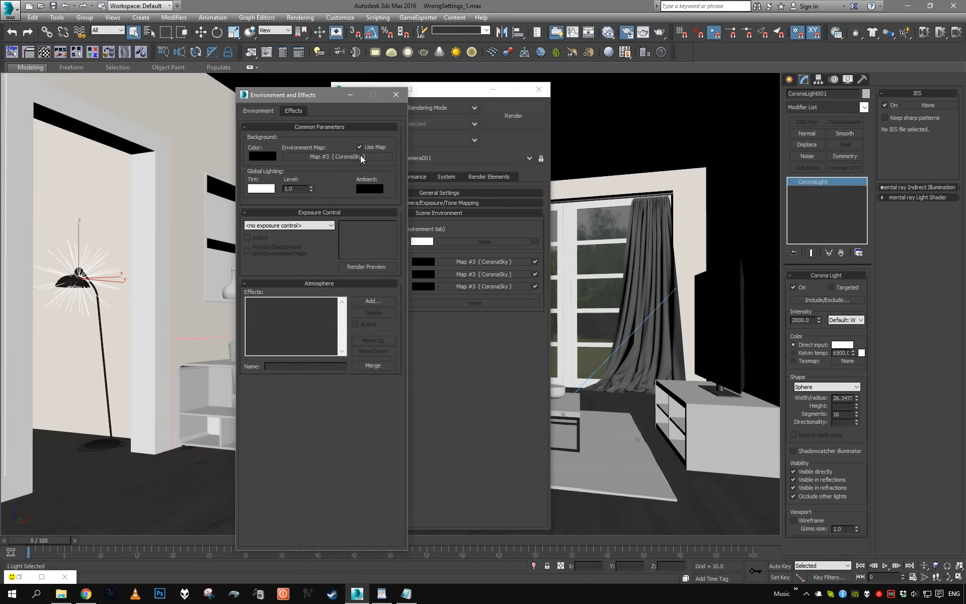
{"action": "left_click", "coordinate": [396, 95]}
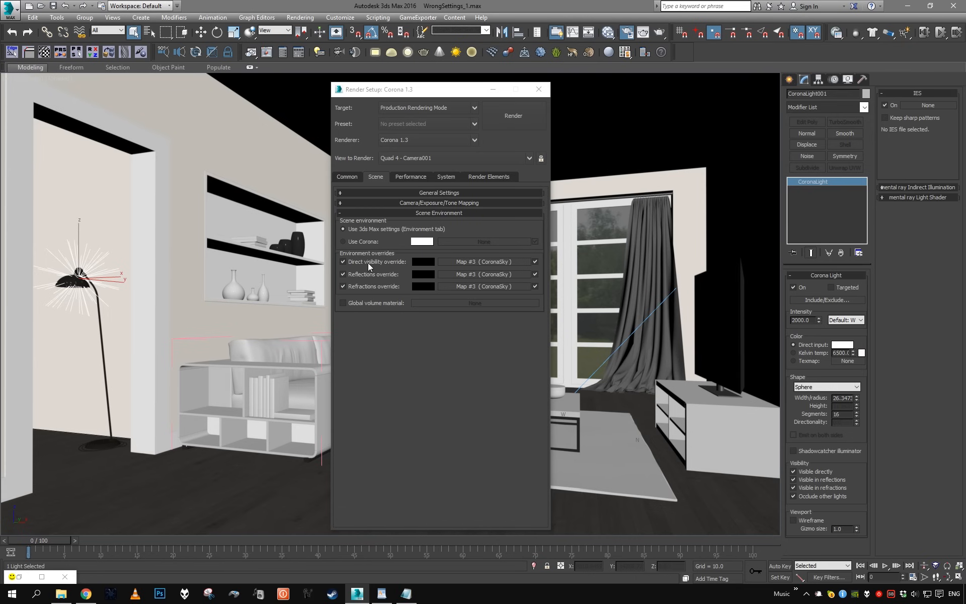
{"action": "key", "text": "8"}
{"action": "left_click_drag", "start_coordinate": [318, 96], "coordinate": [188, 113]}
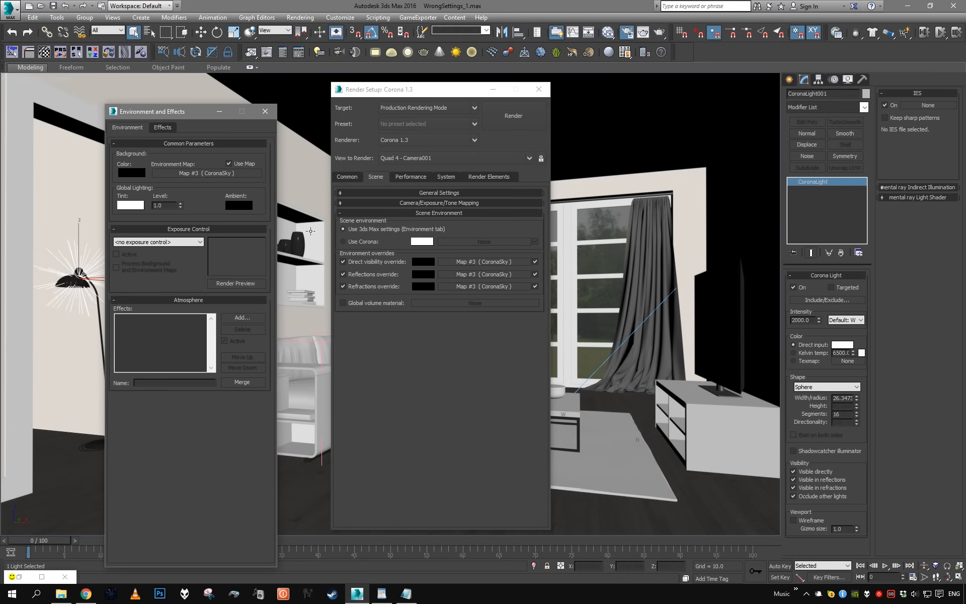
{"action": "left_click", "coordinate": [368, 286]}
{"action": "left_click", "coordinate": [372, 274]}
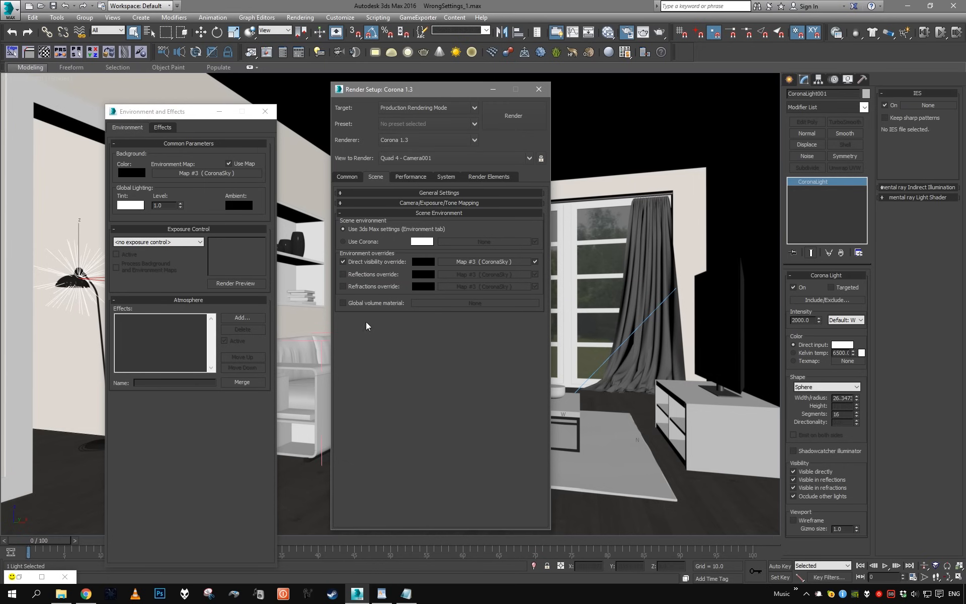
{"action": "left_click", "coordinate": [372, 262]}
{"action": "left_click", "coordinate": [265, 112]}
Review the Performance and System render settings once more and close the render setup.
{"action": "left_click", "coordinate": [345, 177]}
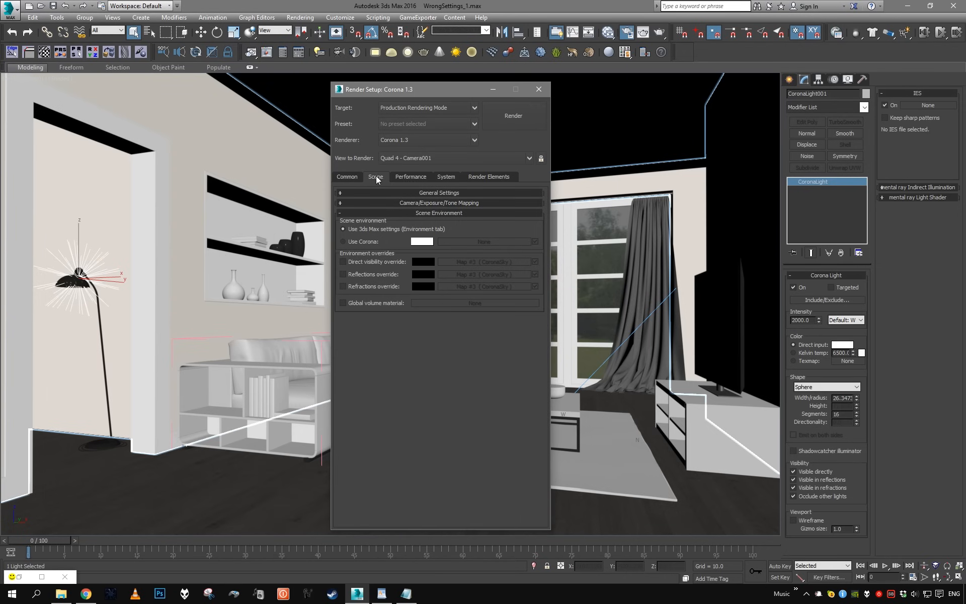
{"action": "left_click", "coordinate": [410, 176]}
{"action": "left_click", "coordinate": [445, 176]}
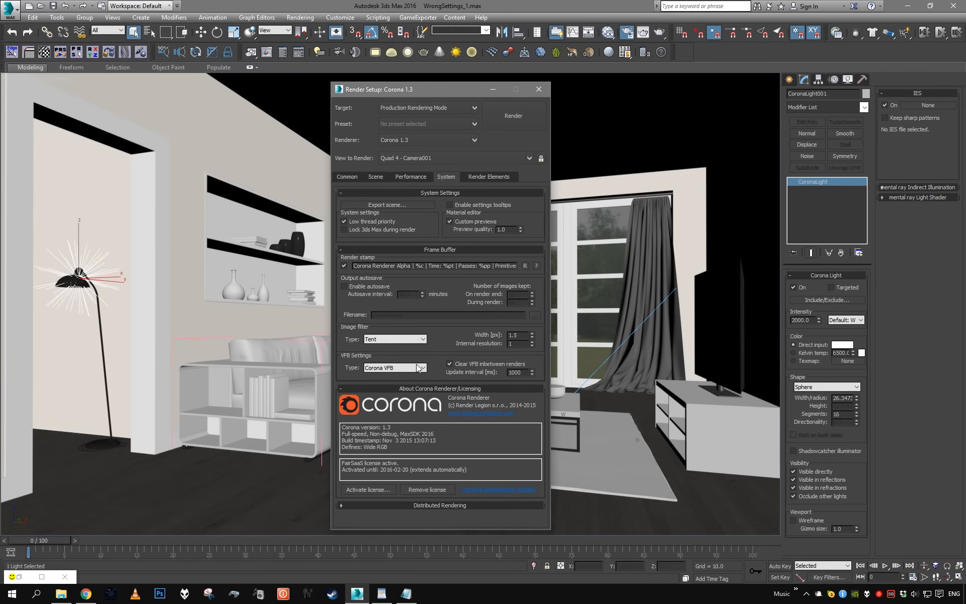
{"action": "left_click", "coordinate": [412, 177]}
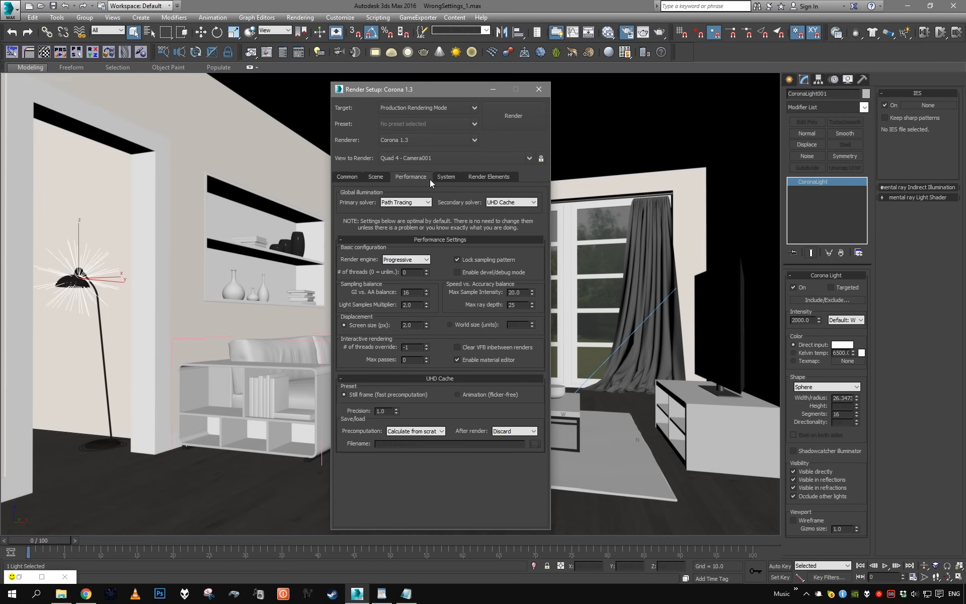
{"action": "left_click", "coordinate": [447, 177]}
{"action": "left_click", "coordinate": [542, 92]}
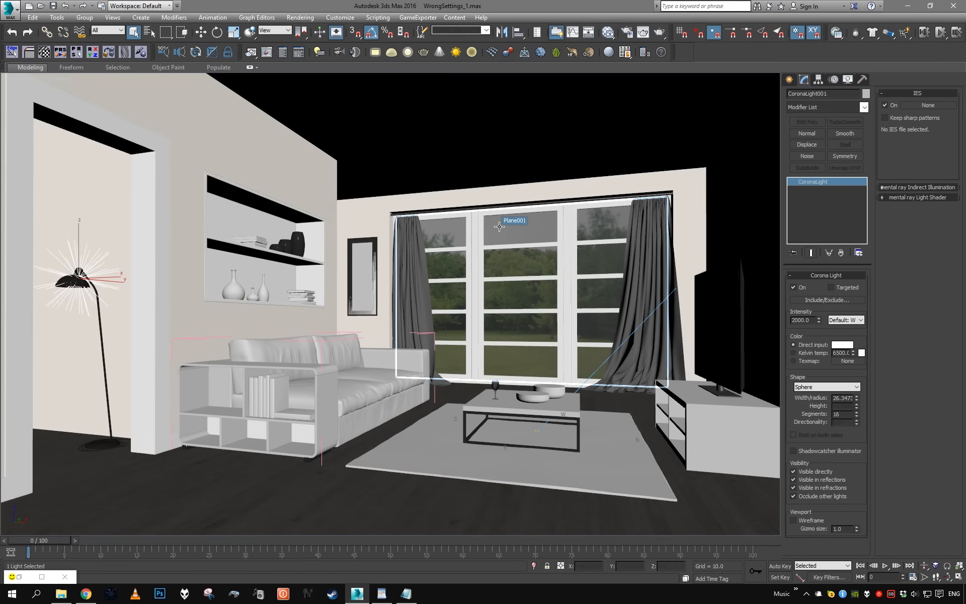
Render the camera view, inspect the remaining noise on the walls and shelves up close, and cancel the render.
{"action": "key", "text": "shift+q"}
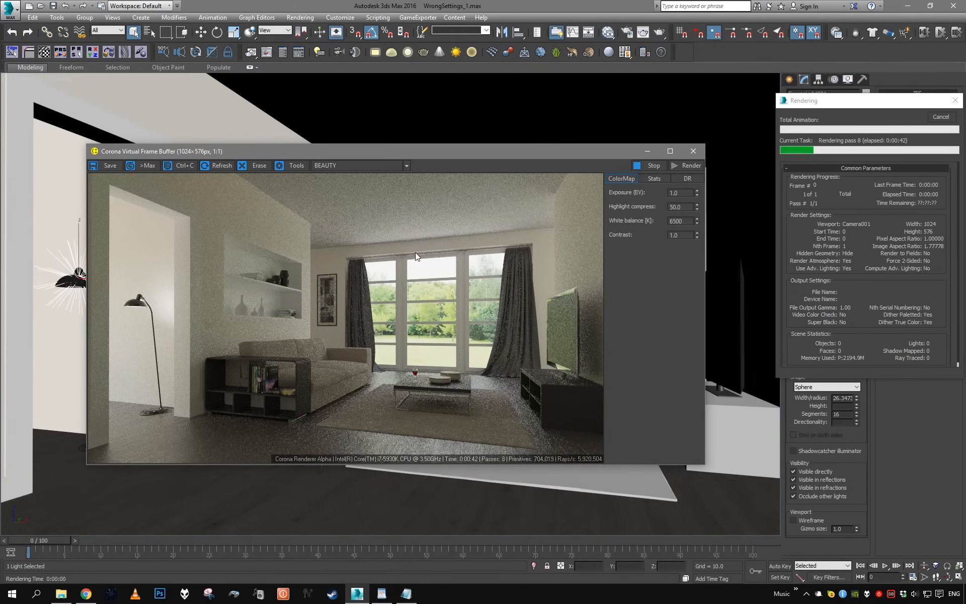
{"action": "scroll", "coordinate": [433, 253], "scroll_direction": "up", "scroll_amount": 1}
{"action": "scroll", "coordinate": [529, 249], "scroll_direction": "down", "scroll_amount": 1}
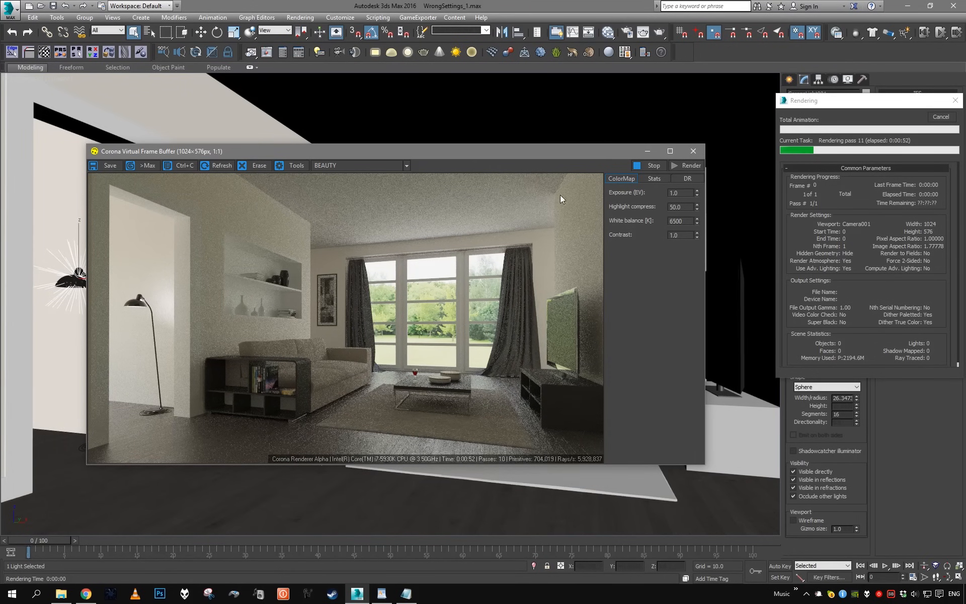
{"action": "scroll", "coordinate": [290, 219], "scroll_direction": "up", "scroll_amount": 2}
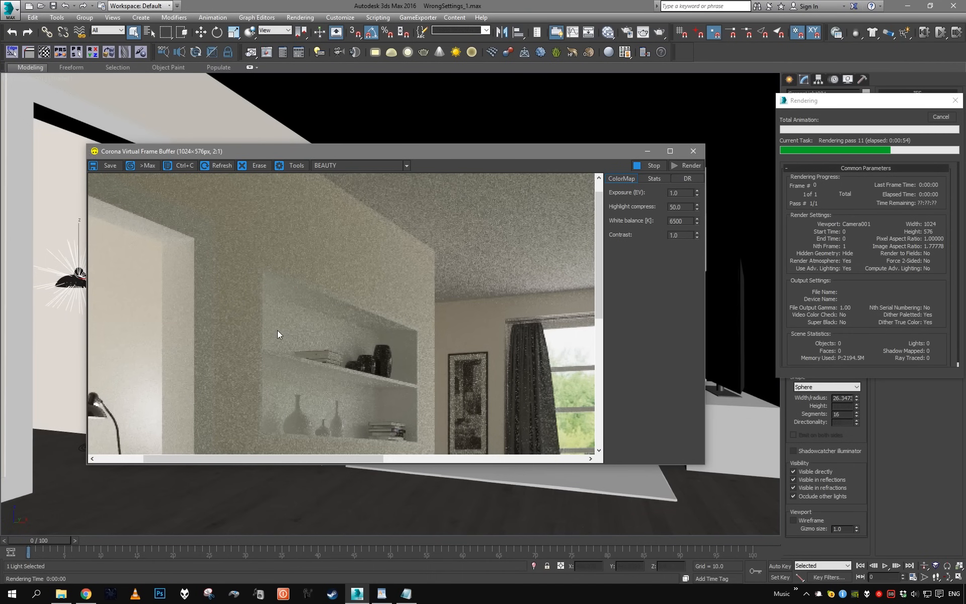
{"action": "scroll", "coordinate": [300, 362], "scroll_direction": "down", "scroll_amount": 1}
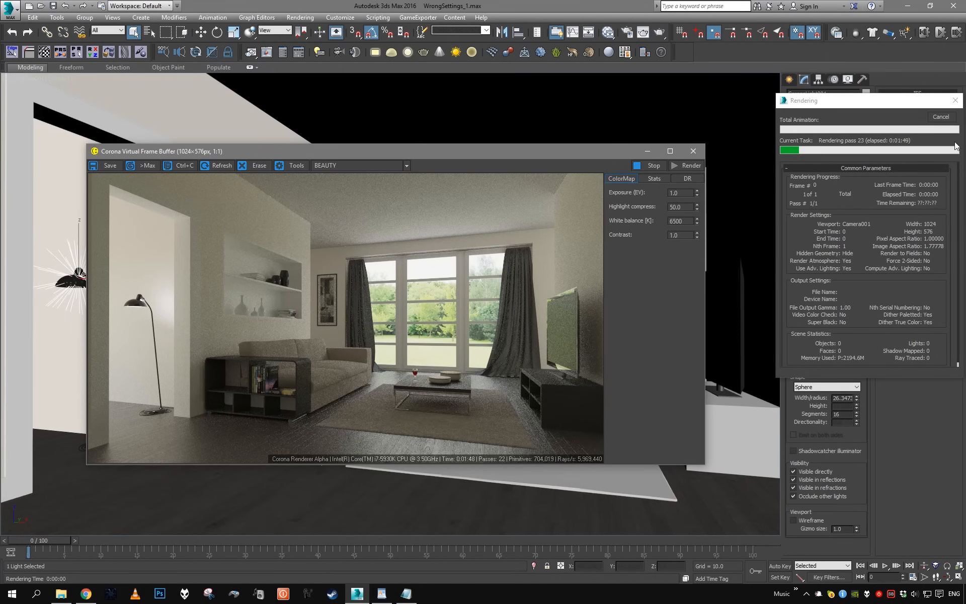
{"action": "left_click", "coordinate": [949, 119]}
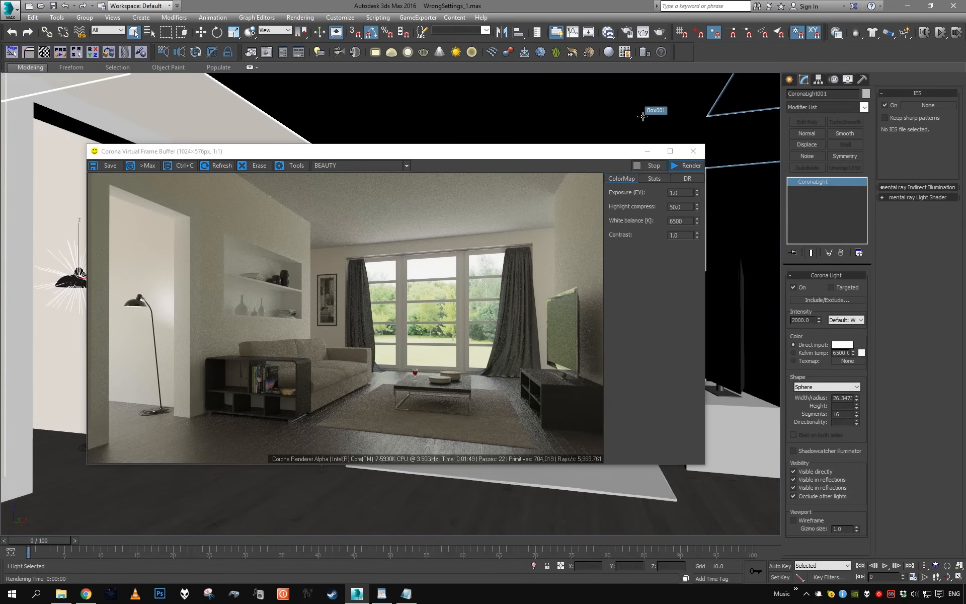
Add a CShading_Albedo render element in the render setup and bring its description into view.
{"action": "left_click", "coordinate": [627, 31]}
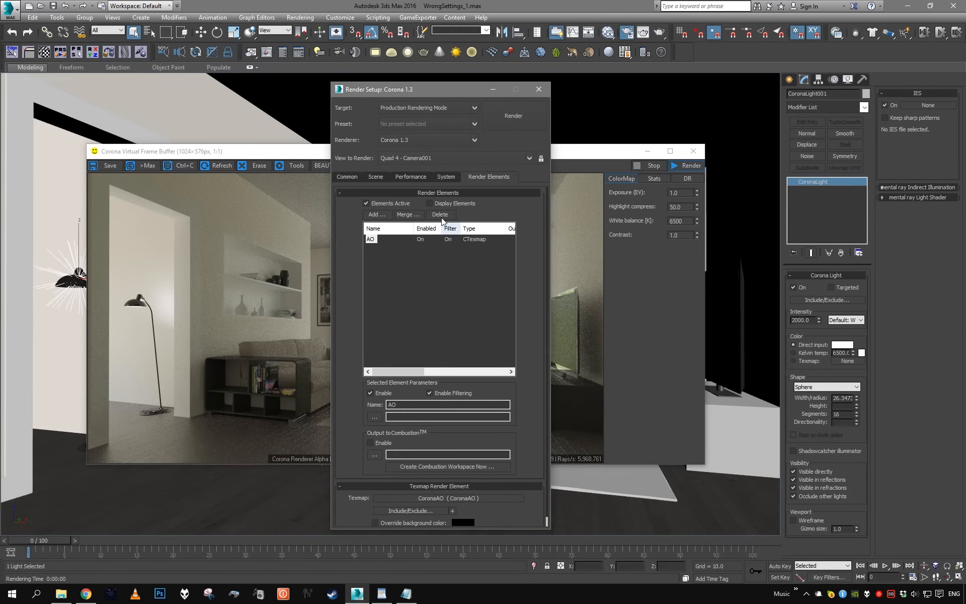
{"action": "left_click", "coordinate": [379, 214]}
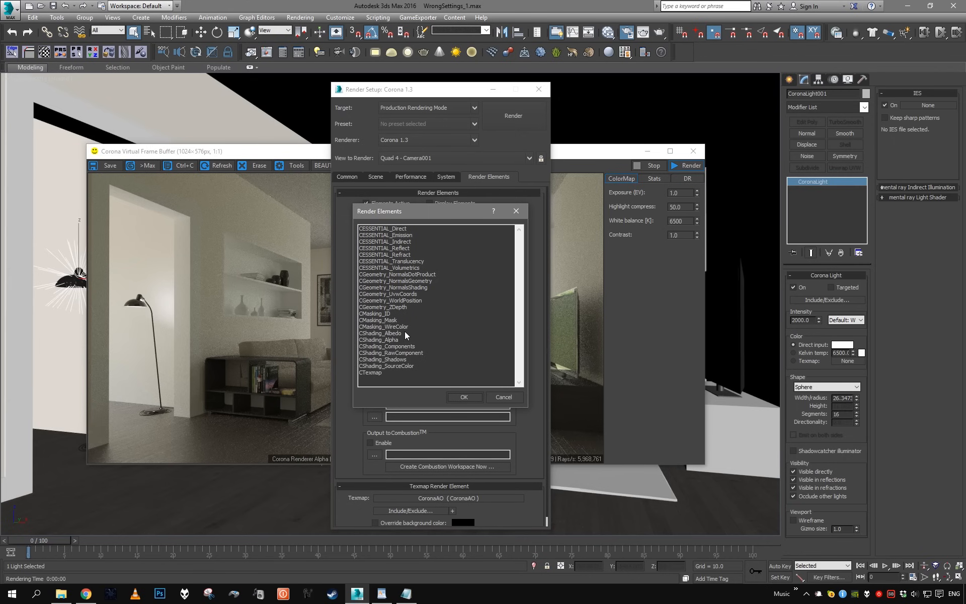
{"action": "double_click", "coordinate": [376, 333]}
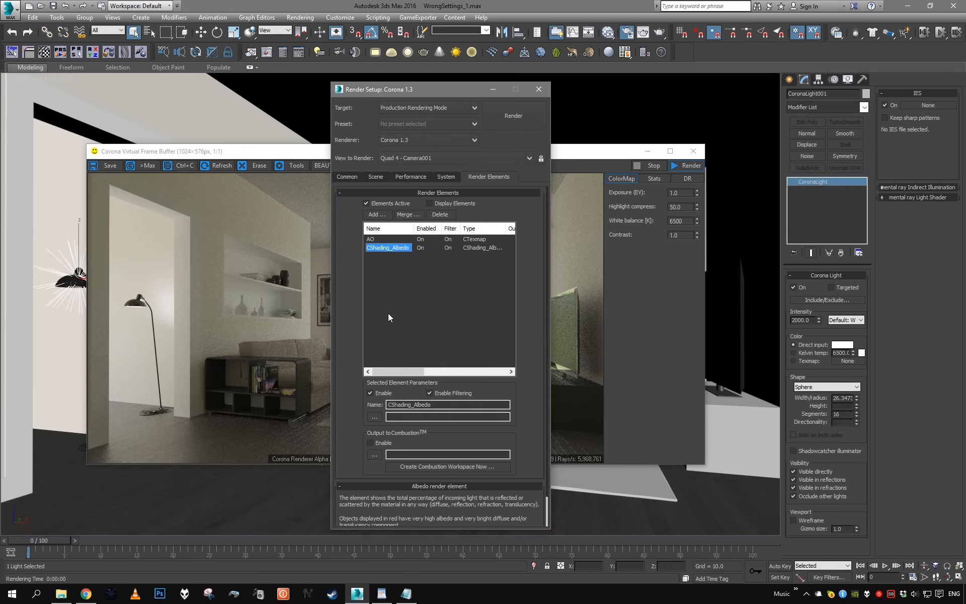
{"action": "scroll", "coordinate": [485, 210], "scroll_direction": "down", "scroll_amount": 2}
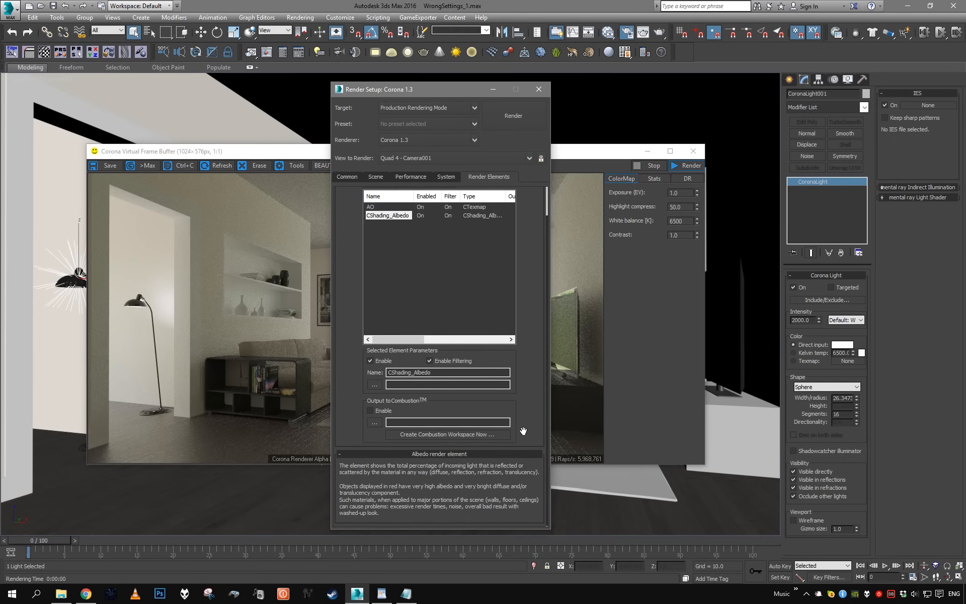
{"action": "mouse_move", "coordinate": [536, 332]}
{"action": "left_mouse_down"}
{"action": "mouse_move", "coordinate": [524, 358]}
{"action": "mouse_move", "coordinate": [523, 340]}
{"action": "left_mouse_up"}
Render the scene, display the CShading_Albedo element in the frame buffer, and cancel the render.
{"action": "left_click", "coordinate": [506, 116]}
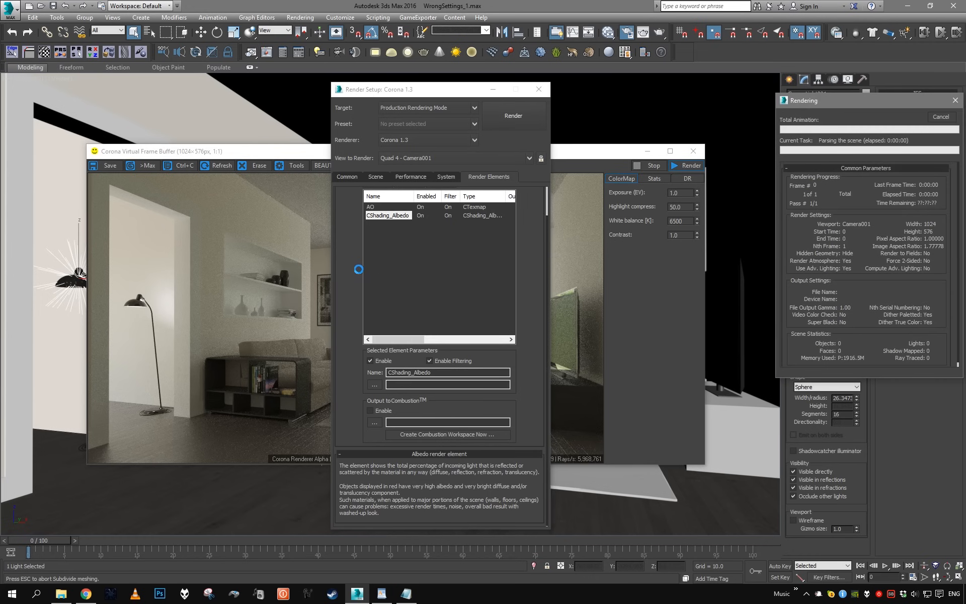
{"action": "left_click", "coordinate": [297, 291]}
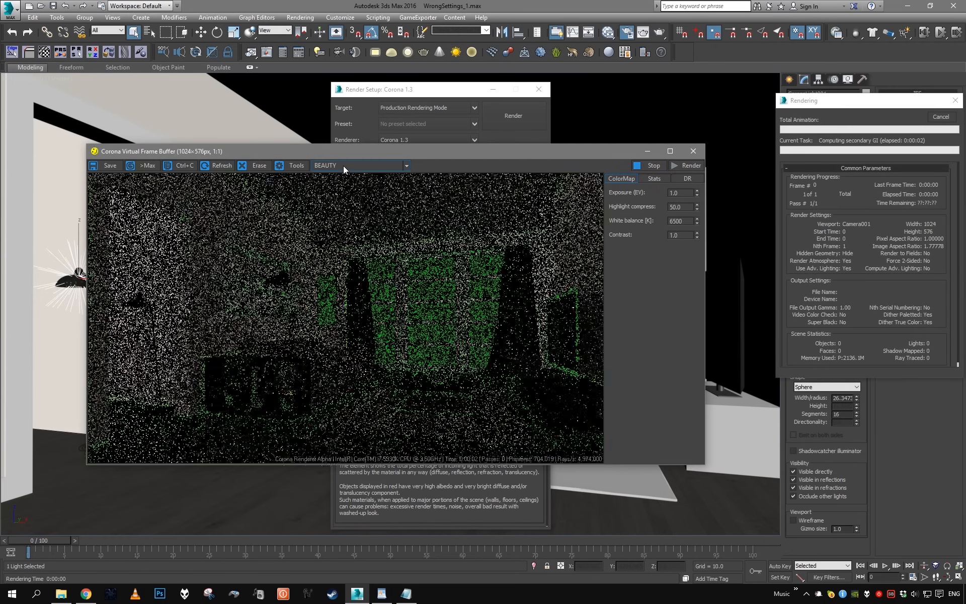
{"action": "left_click", "coordinate": [343, 165]}
{"action": "left_click", "coordinate": [349, 201]}
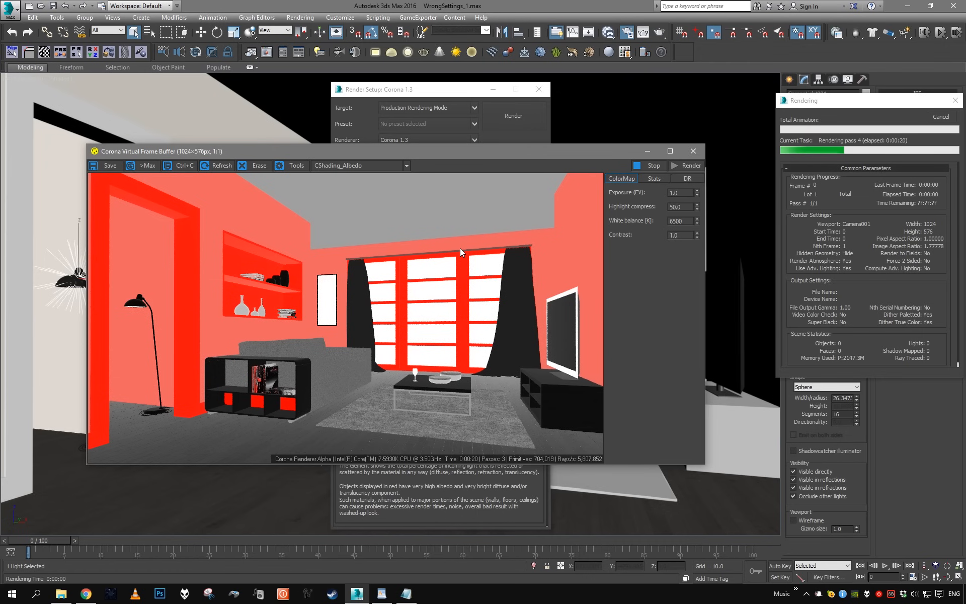
{"action": "left_click", "coordinate": [942, 117]}
{"action": "left_click", "coordinate": [942, 117]}
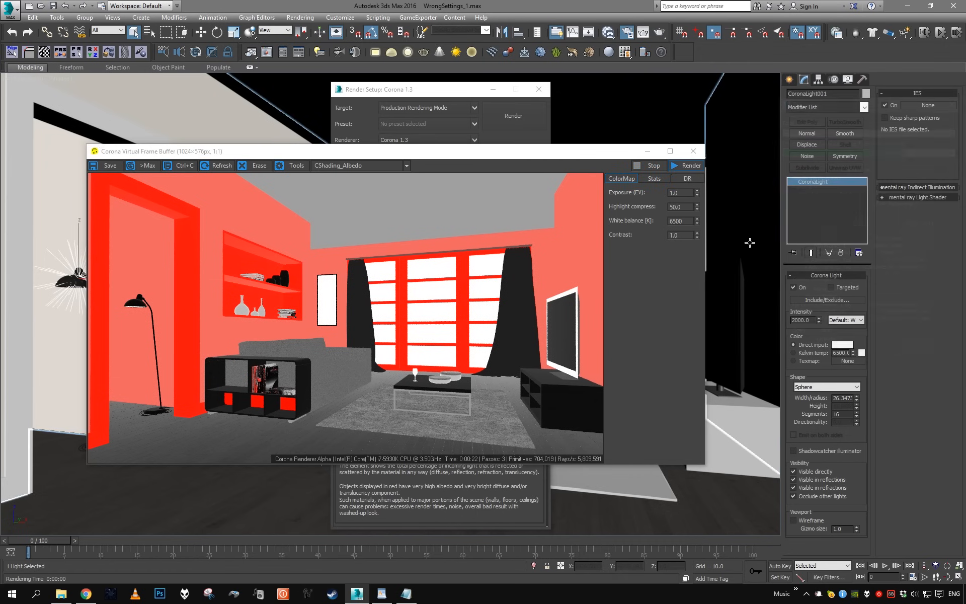
Open the material editor, sample the WhitePaint material from the door frame, and show its parameters.
{"action": "key", "text": "m"}
{"action": "left_click_drag", "start_coordinate": [458, 4], "coordinate": [402, 304]}
{"action": "left_click", "coordinate": [197, 216]}
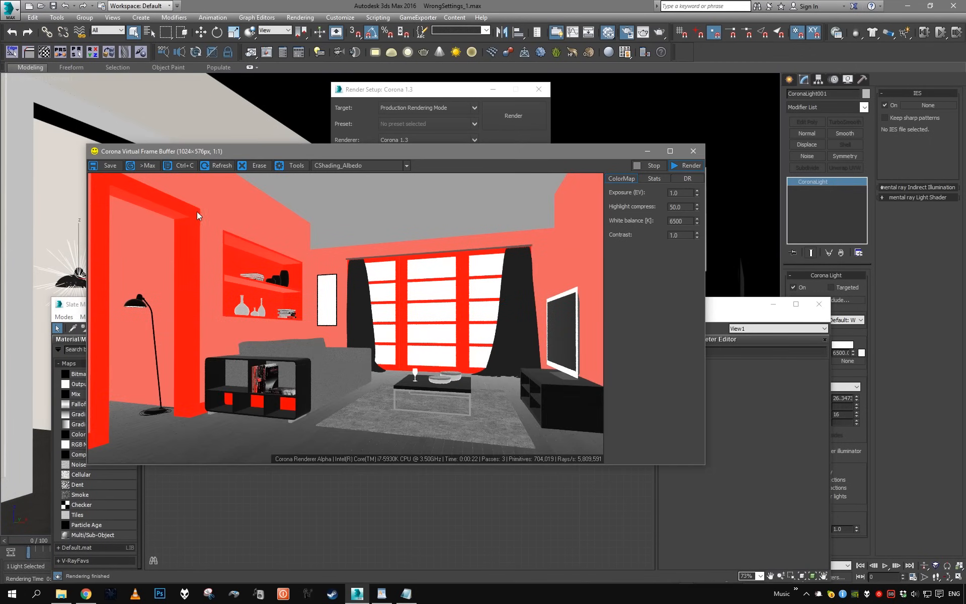
{"action": "left_click", "coordinate": [58, 330]}
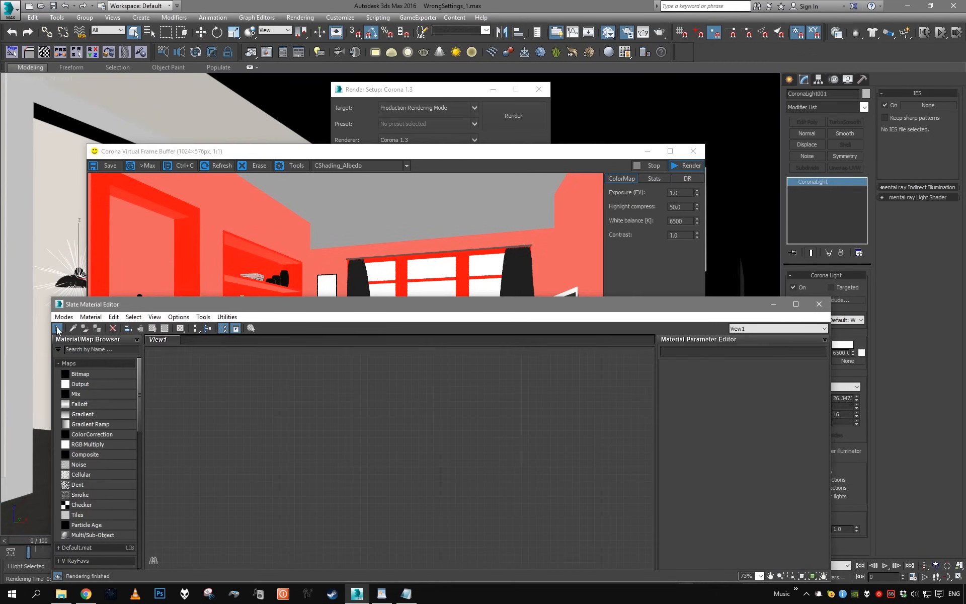
{"action": "left_click", "coordinate": [73, 329]}
{"action": "left_click", "coordinate": [101, 110]}
{"action": "double_click", "coordinate": [400, 453]}
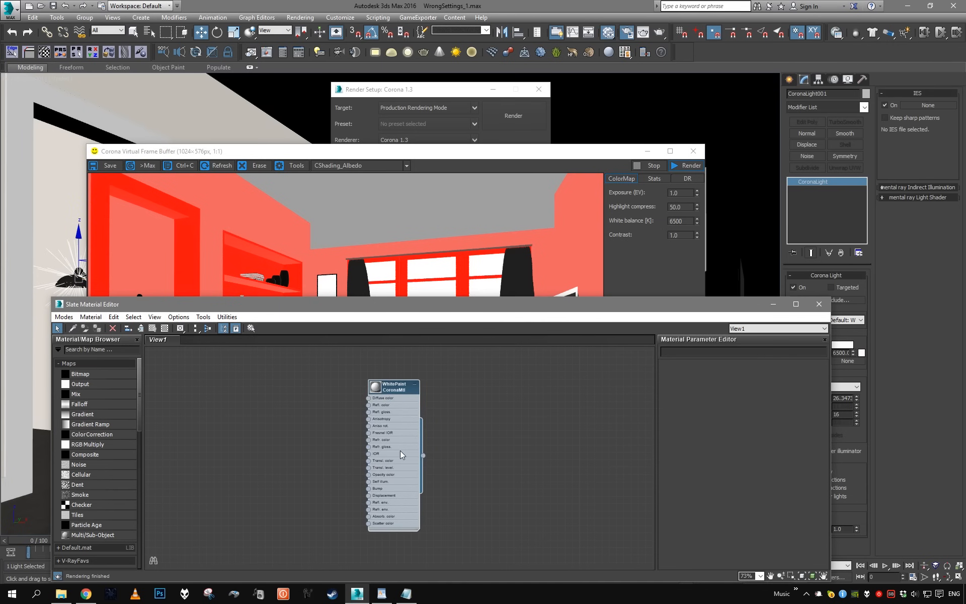
{"action": "scroll", "coordinate": [523, 431], "scroll_direction": "up", "scroll_amount": 1}
Try diffuse color values of 230 and 200 on the WhitePaint material, close the color selector, and re-render the albedo element.
{"action": "left_click", "coordinate": [786, 381]}
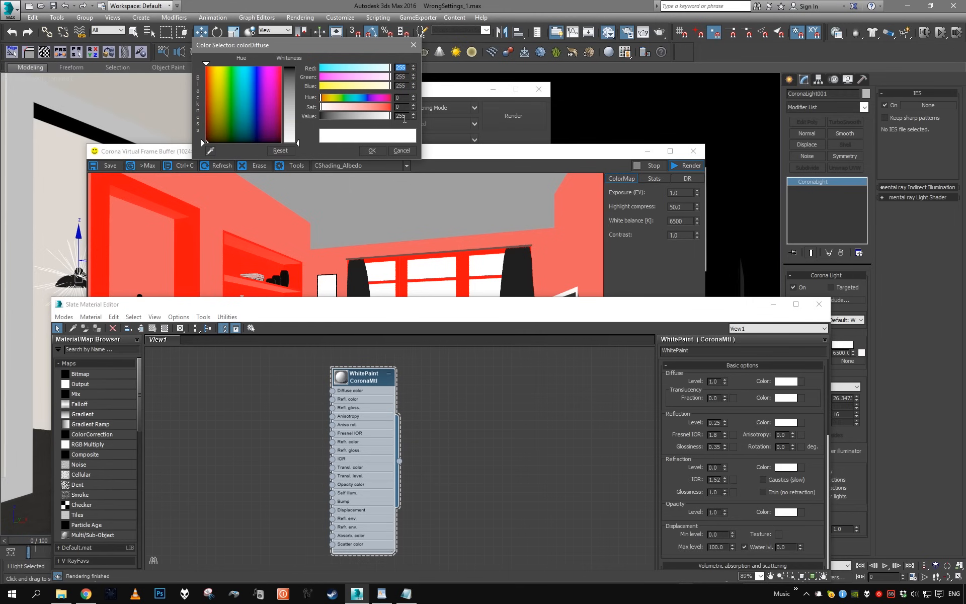
{"action": "left_click", "coordinate": [401, 115]}
{"action": "key", "text": "Return"}
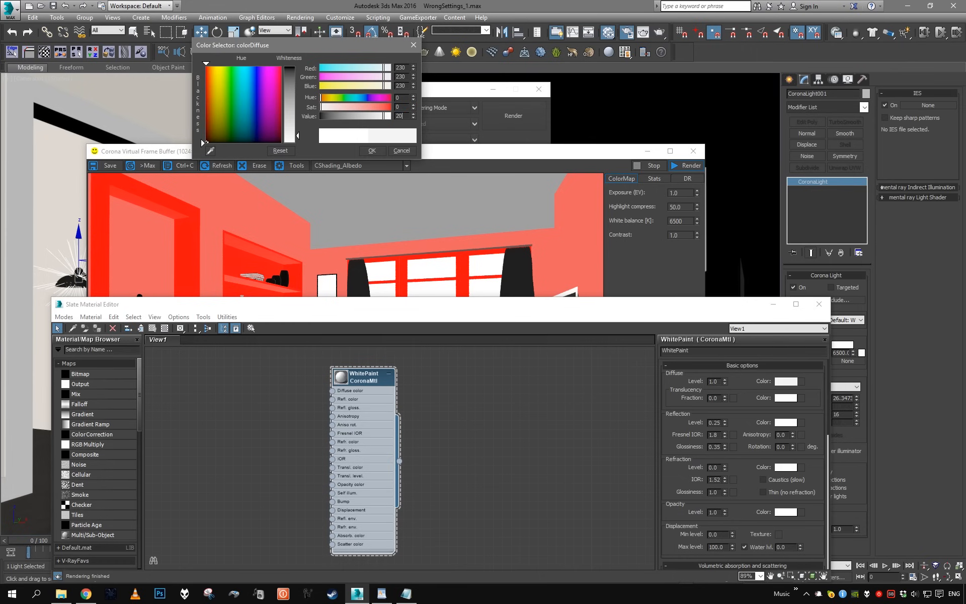
{"action": "key", "text": "Return"}
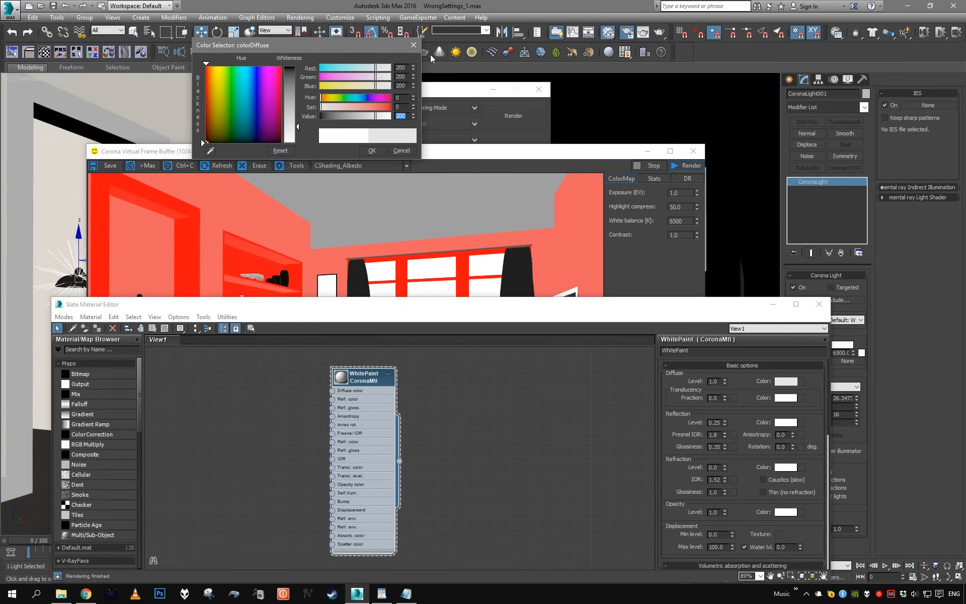
{"action": "left_click", "coordinate": [413, 45]}
{"action": "left_click", "coordinate": [686, 166]}
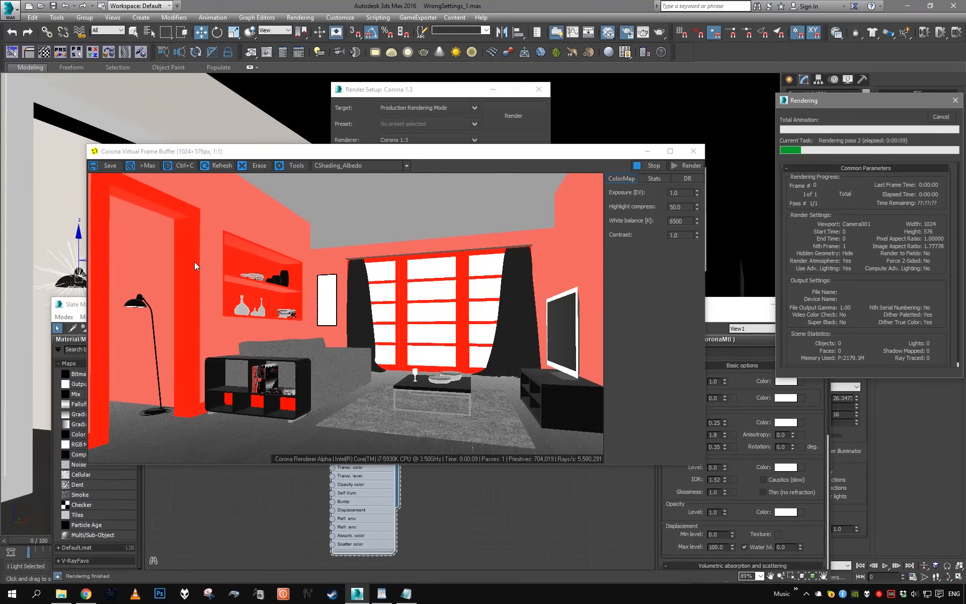
{"action": "left_click", "coordinate": [942, 117]}
Set the WhitePaint material's diffuse color value to 200, accept it, and run a short re-render of the albedo element.
{"action": "left_click", "coordinate": [526, 529]}
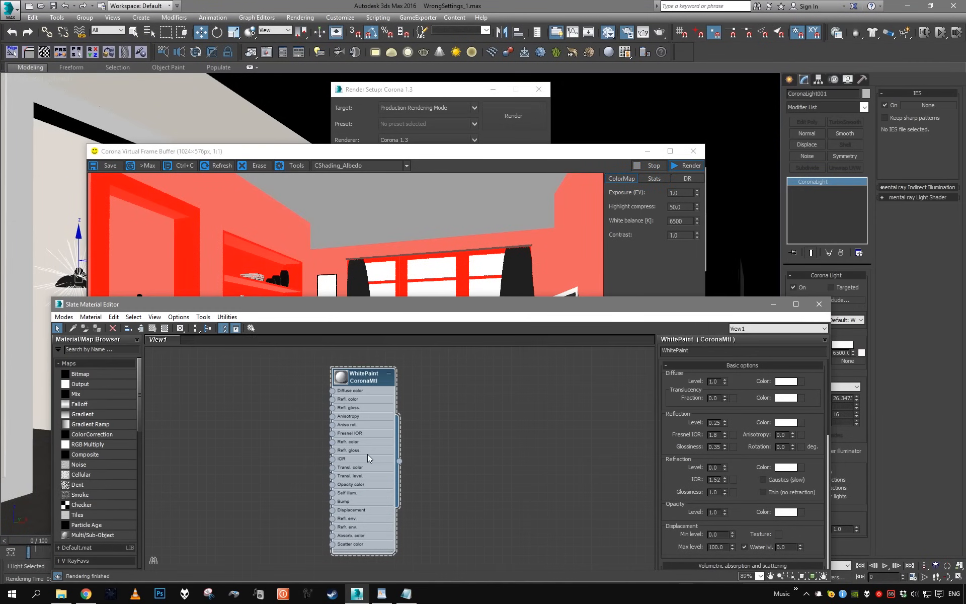
{"action": "left_click", "coordinate": [786, 380]}
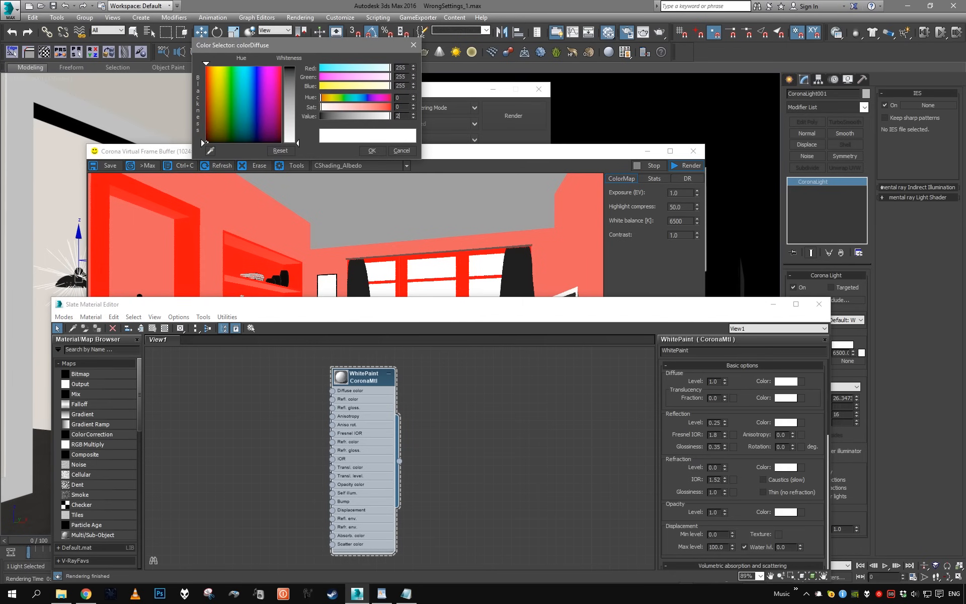
{"action": "type", "text": "200"}
{"action": "key", "text": "Return"}
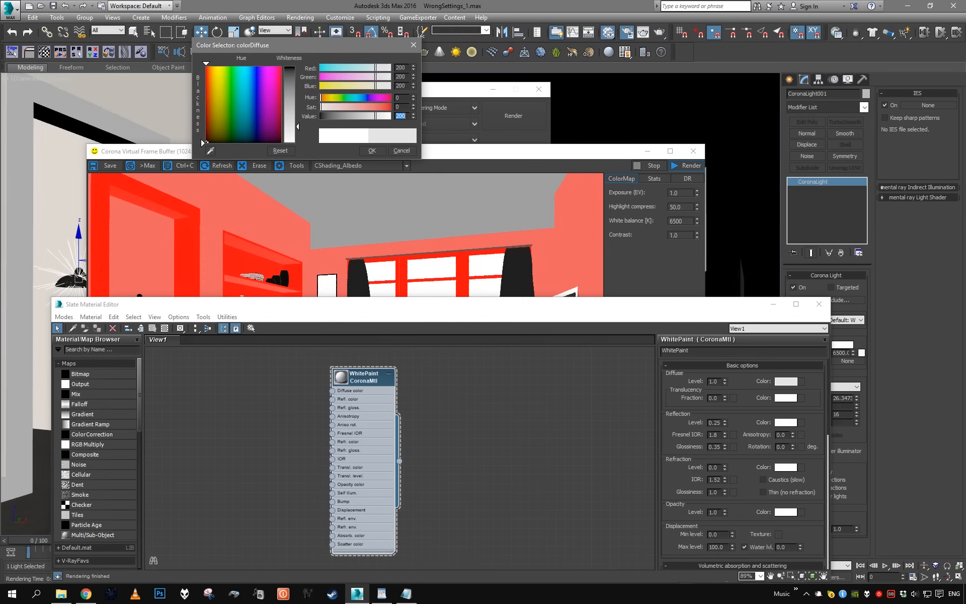
{"action": "left_click", "coordinate": [378, 152]}
{"action": "left_click", "coordinate": [512, 115]}
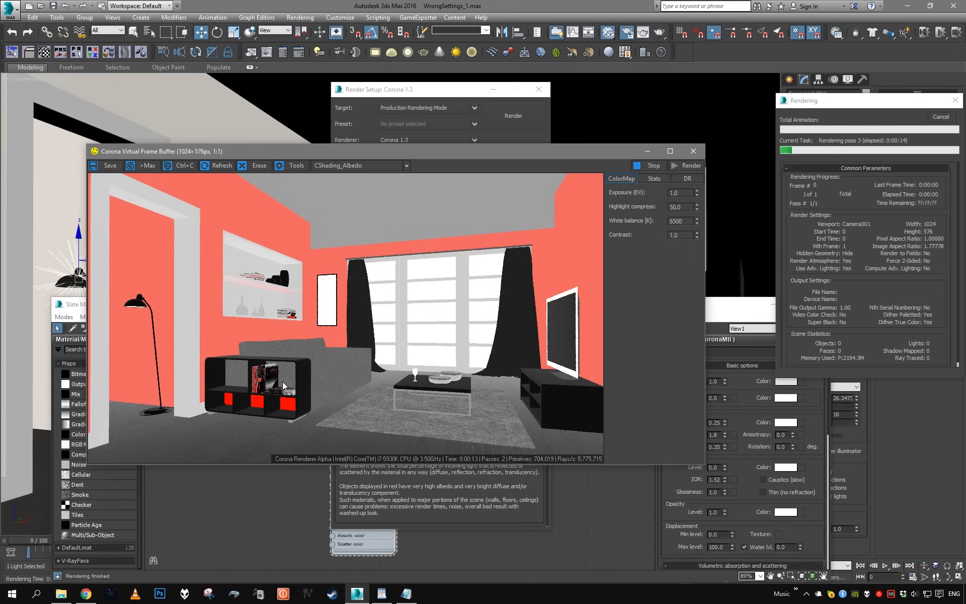
{"action": "left_click", "coordinate": [941, 117]}
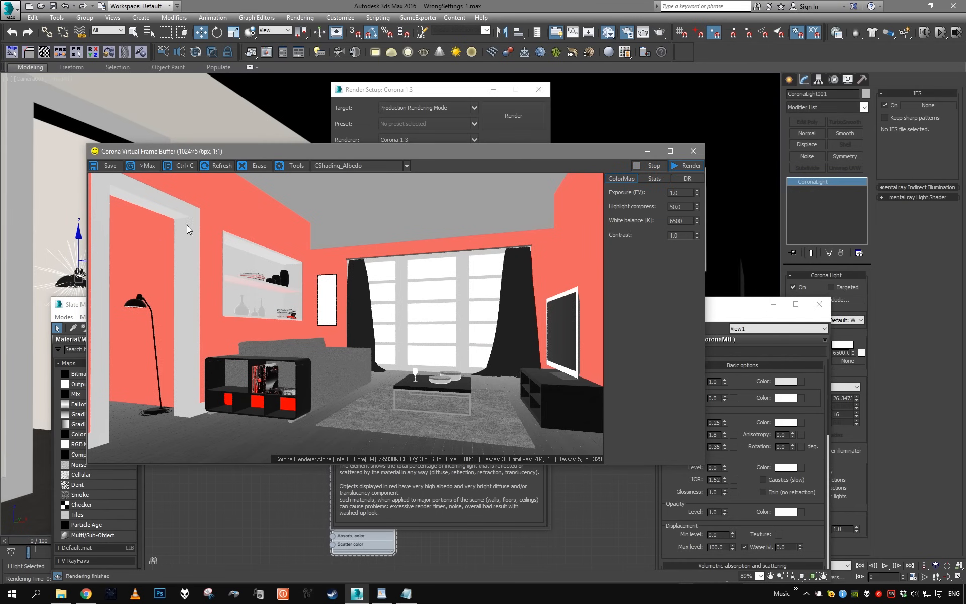
Sample the Wall material, set its diffuse color value to 200, and re-render the albedo element.
{"action": "left_click_drag", "start_coordinate": [320, 158], "coordinate": [322, 224]}
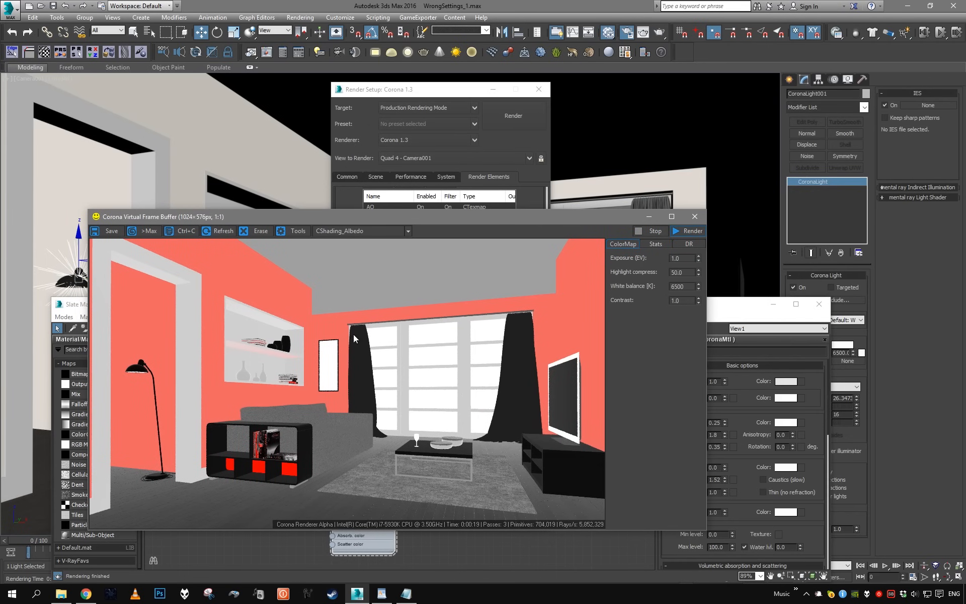
{"action": "left_click", "coordinate": [478, 554]}
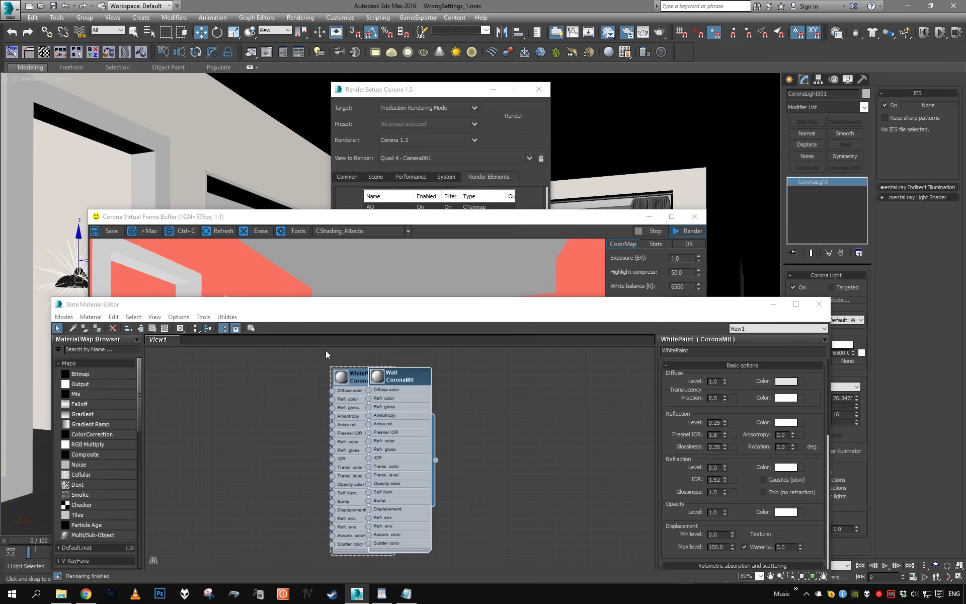
{"action": "double_click", "coordinate": [398, 376]}
{"action": "left_click", "coordinate": [786, 381]}
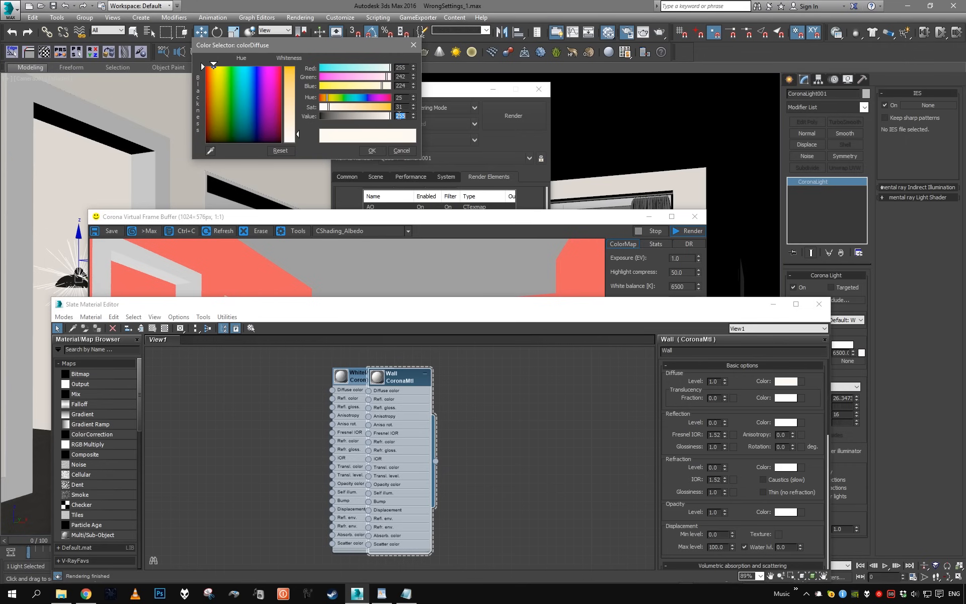
{"action": "type", "text": "200"}
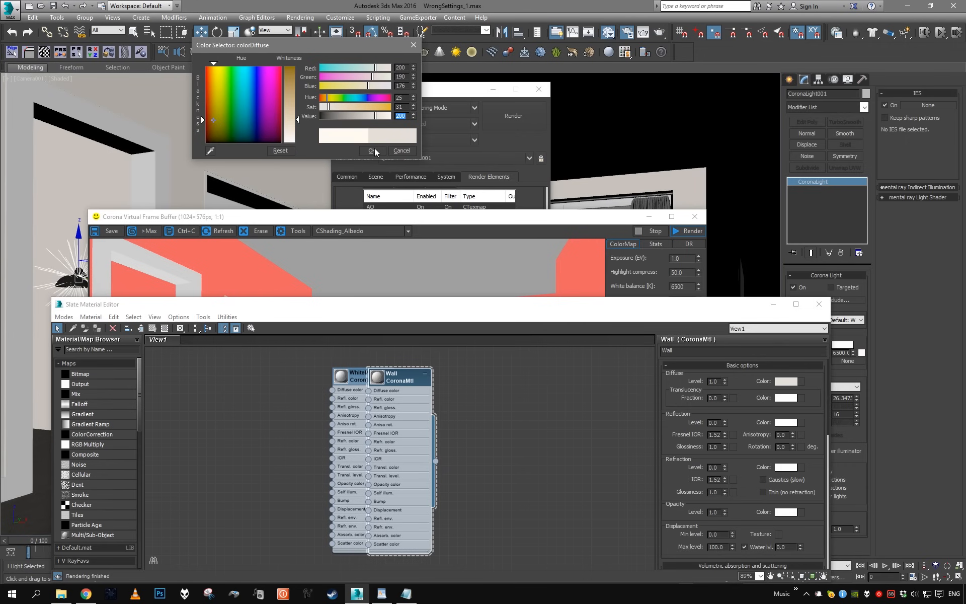
{"action": "left_click", "coordinate": [375, 148]}
{"action": "left_click", "coordinate": [493, 254]}
{"action": "left_click", "coordinate": [690, 230]}
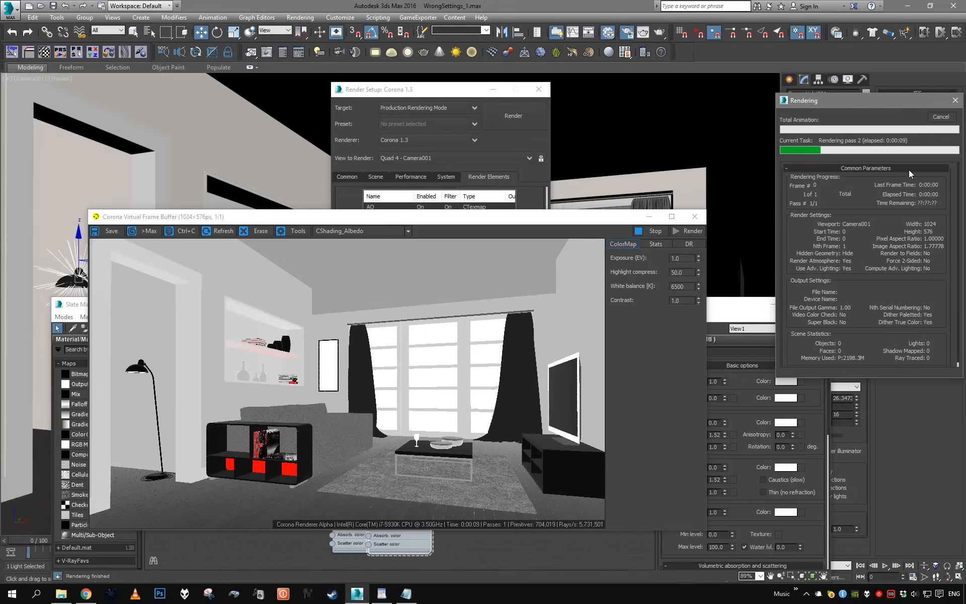
Move the frame buffer away from the shelf unit in the viewport and minimize the material editor.
{"action": "left_click_drag", "start_coordinate": [606, 220], "coordinate": [744, 219]}
{"action": "left_click", "coordinate": [172, 411]}
{"action": "left_click", "coordinate": [774, 308]}
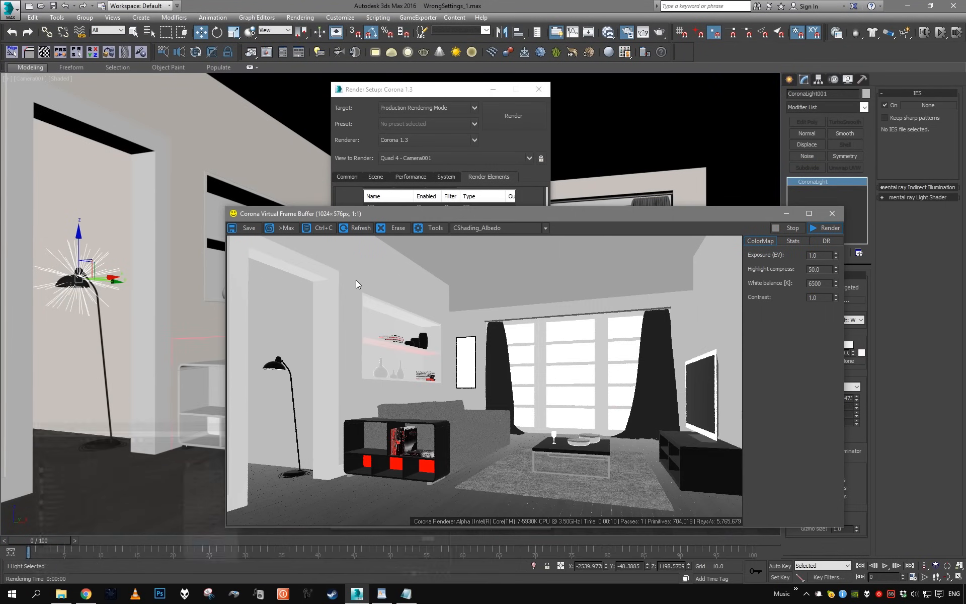
{"action": "left_click_drag", "start_coordinate": [268, 222], "coordinate": [377, 216]}
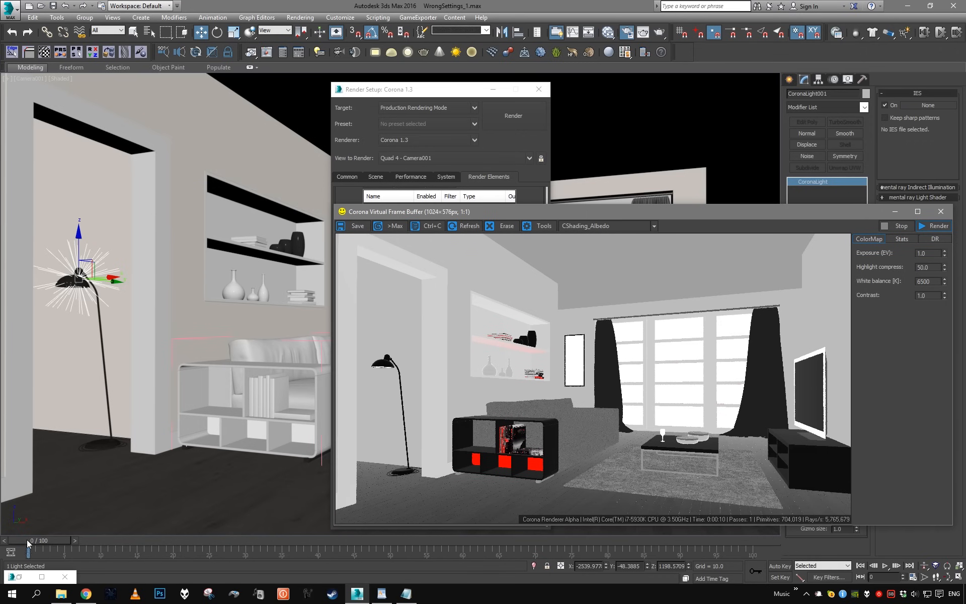
Restore the material editor and sample the material of the shelf unit beside the sofa, showing its parameters.
{"action": "left_click", "coordinate": [15, 577]}
{"action": "left_click", "coordinate": [141, 558]}
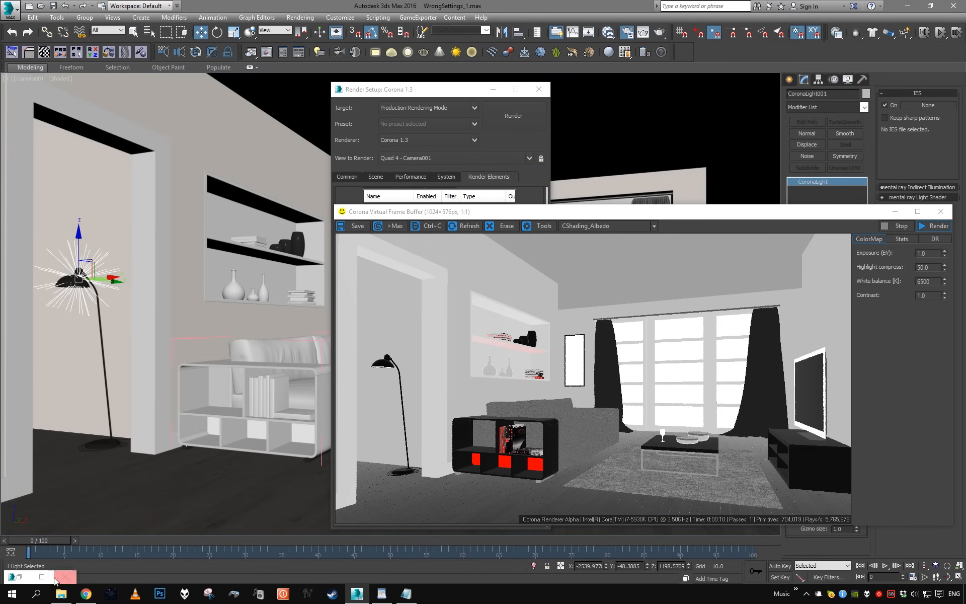
{"action": "left_click", "coordinate": [19, 577]}
{"action": "left_click_drag", "start_coordinate": [335, 308], "coordinate": [612, 292]}
{"action": "left_click", "coordinate": [354, 310]}
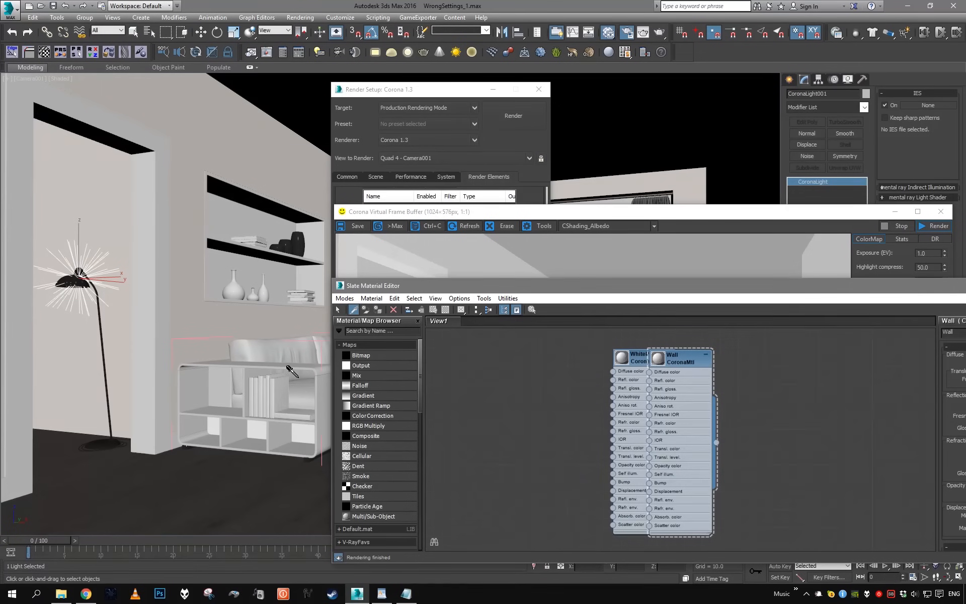
{"action": "left_click", "coordinate": [253, 426]}
{"action": "left_click_drag", "start_coordinate": [675, 406], "coordinate": [527, 408]}
{"action": "double_click", "coordinate": [527, 409]}
Move the material editor for access to its parameters and set Material #25's diffuse color value to 200.
{"action": "left_click_drag", "start_coordinate": [574, 284], "coordinate": [278, 283]}
{"action": "left_click", "coordinate": [767, 362]}
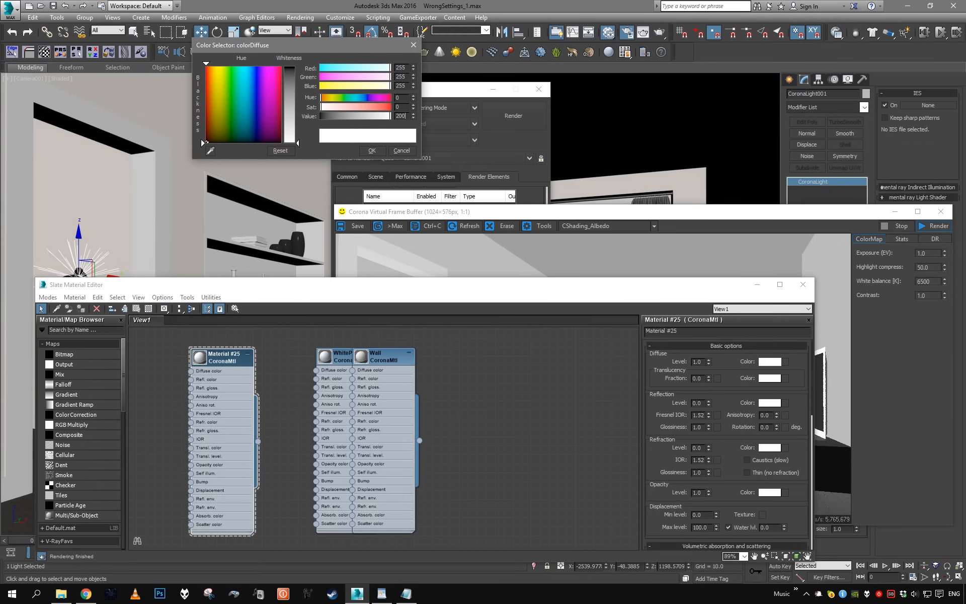
{"action": "type", "text": "210"}
{"action": "key", "text": "Return"}
{"action": "left_click", "coordinate": [371, 151]}
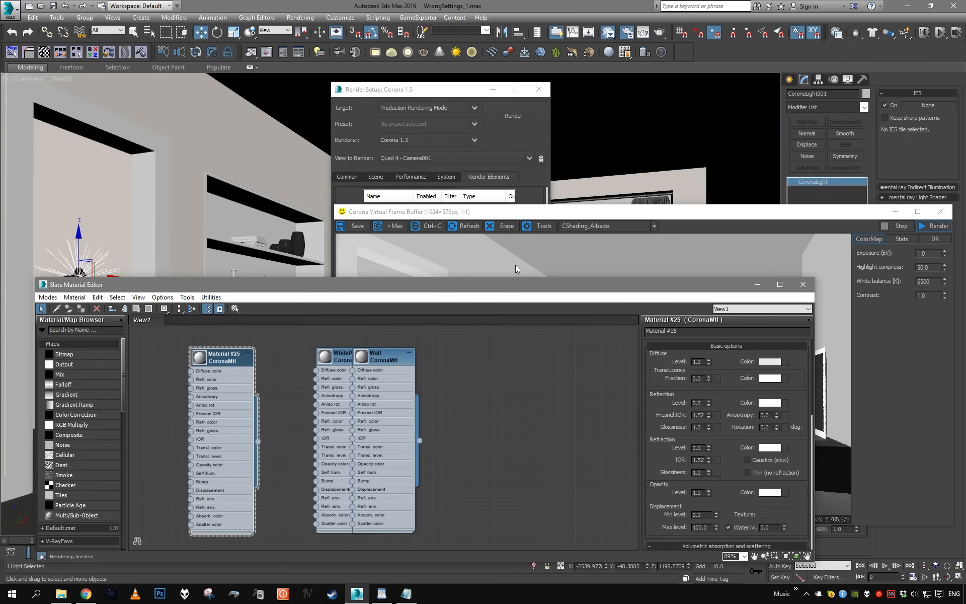
Examine the books and shelf unit up close in the rendered albedo element for overly bright red areas.
{"action": "left_click", "coordinate": [515, 275]}
{"action": "scroll", "coordinate": [512, 442], "scroll_direction": "up", "scroll_amount": 2}
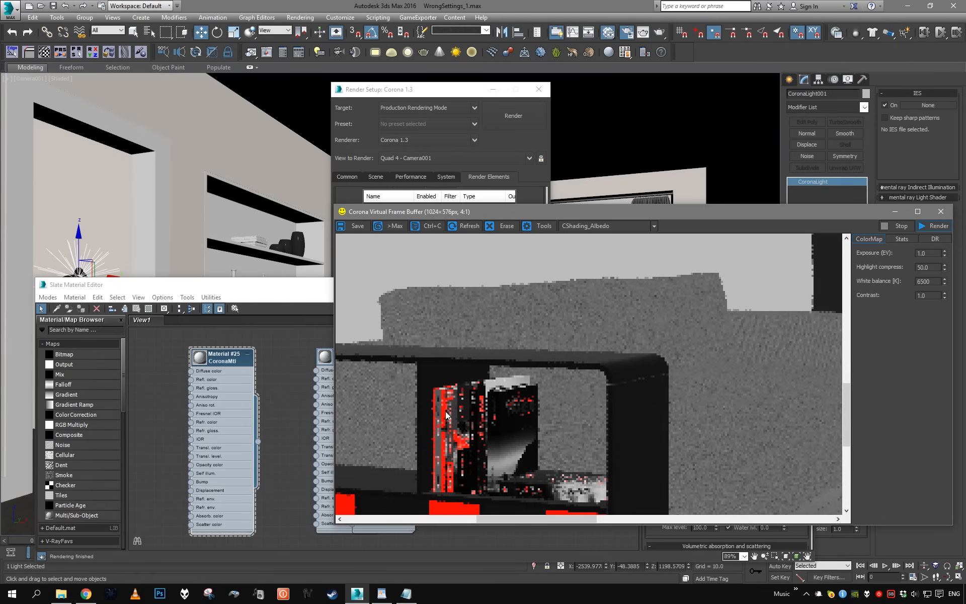
{"action": "scroll", "coordinate": [471, 438], "scroll_direction": "down", "scroll_amount": 2}
{"action": "scroll", "coordinate": [470, 443], "scroll_direction": "up", "scroll_amount": 2}
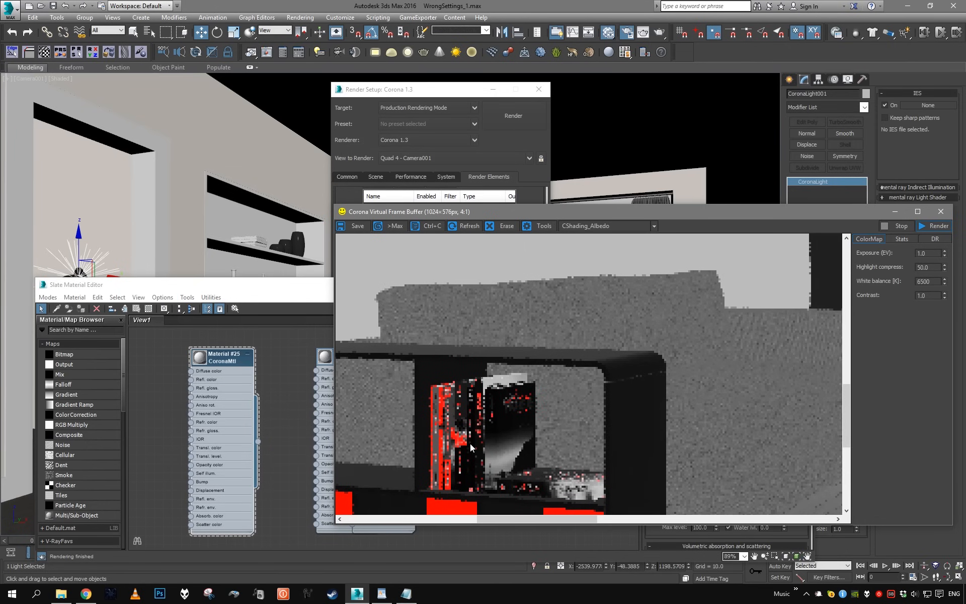
{"action": "scroll", "coordinate": [466, 451], "scroll_direction": "down", "scroll_amount": 2}
{"action": "scroll", "coordinate": [463, 448], "scroll_direction": "down", "scroll_amount": 1}
{"action": "scroll", "coordinate": [504, 444], "scroll_direction": "up", "scroll_amount": 1}
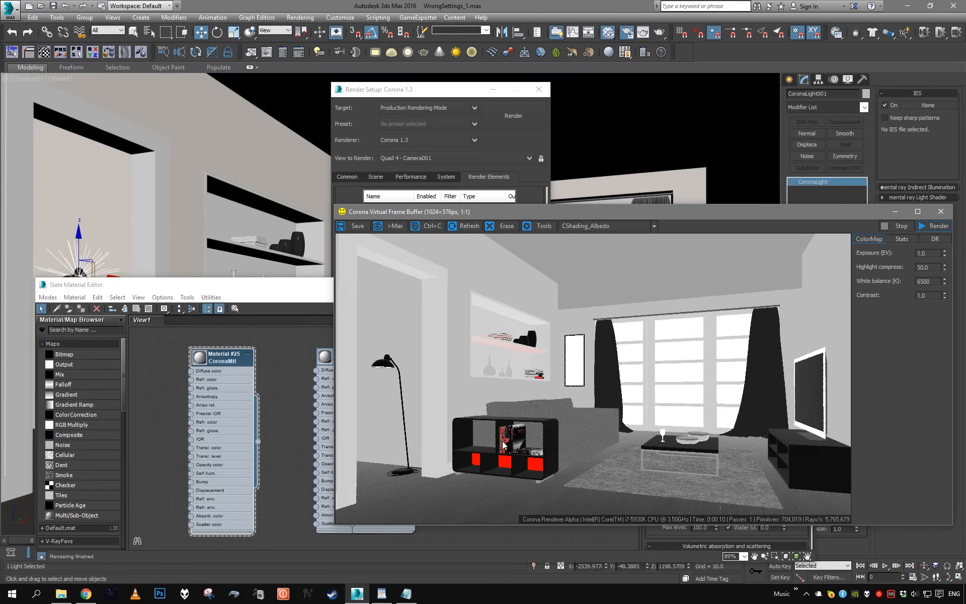
{"action": "scroll", "coordinate": [503, 444], "scroll_direction": "up", "scroll_amount": 2}
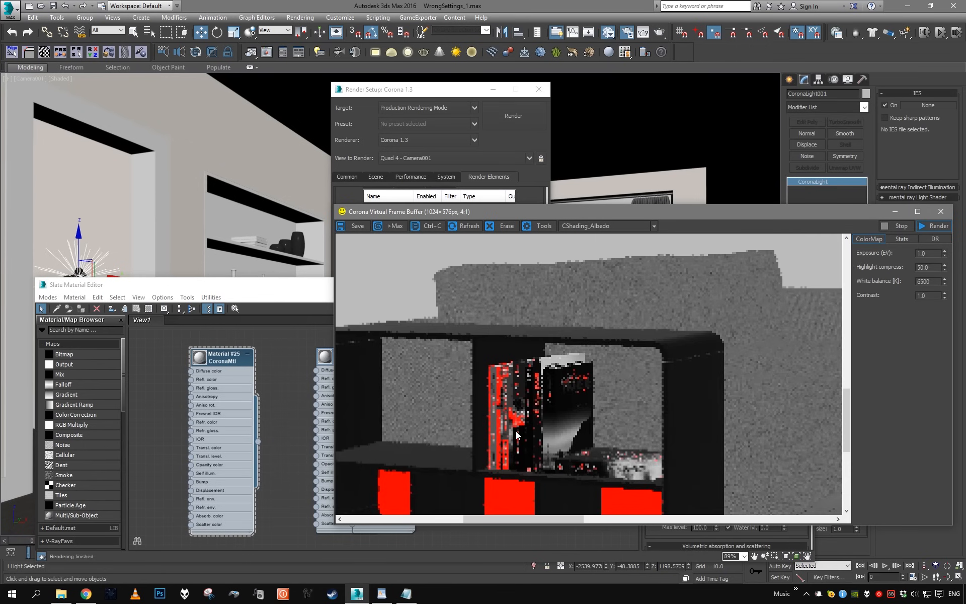
{"action": "scroll", "coordinate": [517, 436], "scroll_direction": "down", "scroll_amount": 1}
{"action": "scroll", "coordinate": [518, 432], "scroll_direction": "down", "scroll_amount": 1}
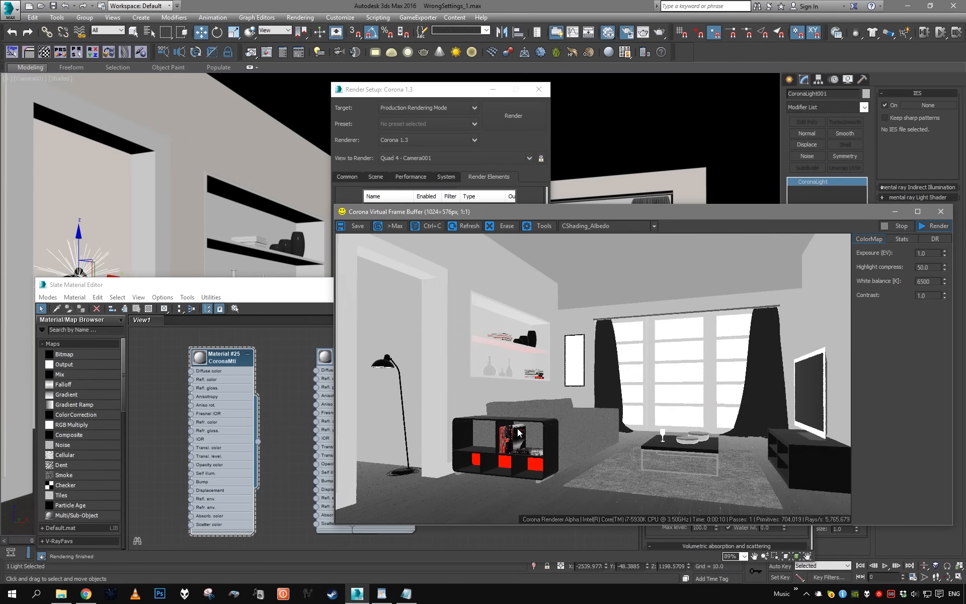
Move the material editor off the shelf unit and sample the material of the books standing in it.
{"action": "left_click_drag", "start_coordinate": [214, 285], "coordinate": [495, 335]}
{"action": "left_click", "coordinate": [336, 359]}
{"action": "left_click", "coordinate": [249, 381]}
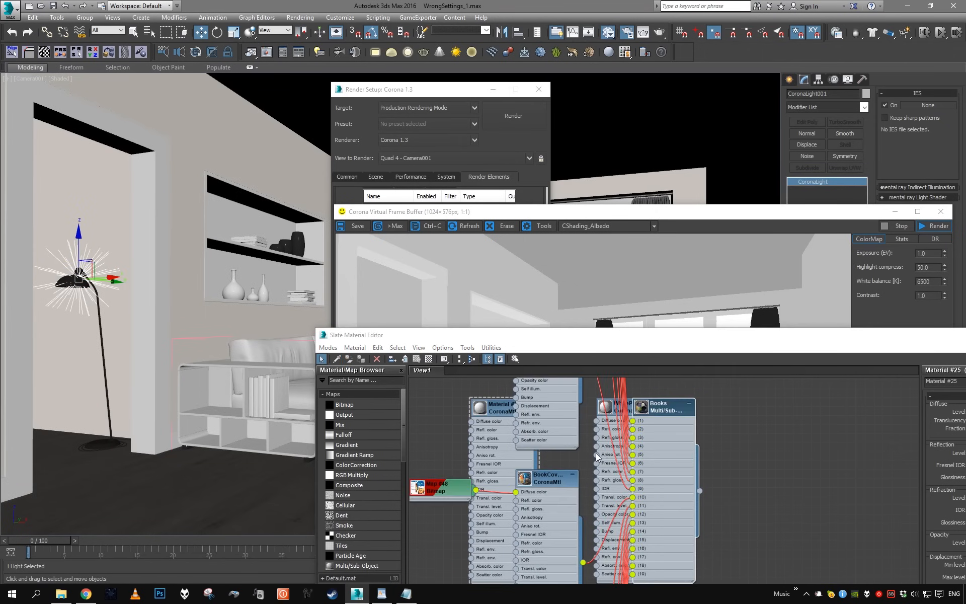
Open the parameters of the Map #48 bitmap feeding a book cover's diffuse color and view its Escape_From_Wars.jpg image.
{"action": "scroll", "coordinate": [595, 453], "scroll_direction": "down", "scroll_amount": 3}
{"action": "left_click_drag", "start_coordinate": [592, 475], "coordinate": [436, 447]}
{"action": "scroll", "coordinate": [489, 444], "scroll_direction": "down", "scroll_amount": 5}
{"action": "scroll", "coordinate": [549, 449], "scroll_direction": "up", "scroll_amount": 5}
{"action": "middle_click_drag", "start_coordinate": [490, 444], "coordinate": [545, 569]}
{"action": "scroll", "coordinate": [535, 484], "scroll_direction": "up", "scroll_amount": 1}
{"action": "scroll", "coordinate": [515, 442], "scroll_direction": "up", "scroll_amount": 3}
{"action": "middle_click_drag", "start_coordinate": [523, 410], "coordinate": [566, 469]}
{"action": "scroll", "coordinate": [565, 469], "scroll_direction": "down", "scroll_amount": 3}
{"action": "middle_click_drag", "start_coordinate": [548, 420], "coordinate": [521, 536]}
{"action": "scroll", "coordinate": [511, 467], "scroll_direction": "up", "scroll_amount": 5}
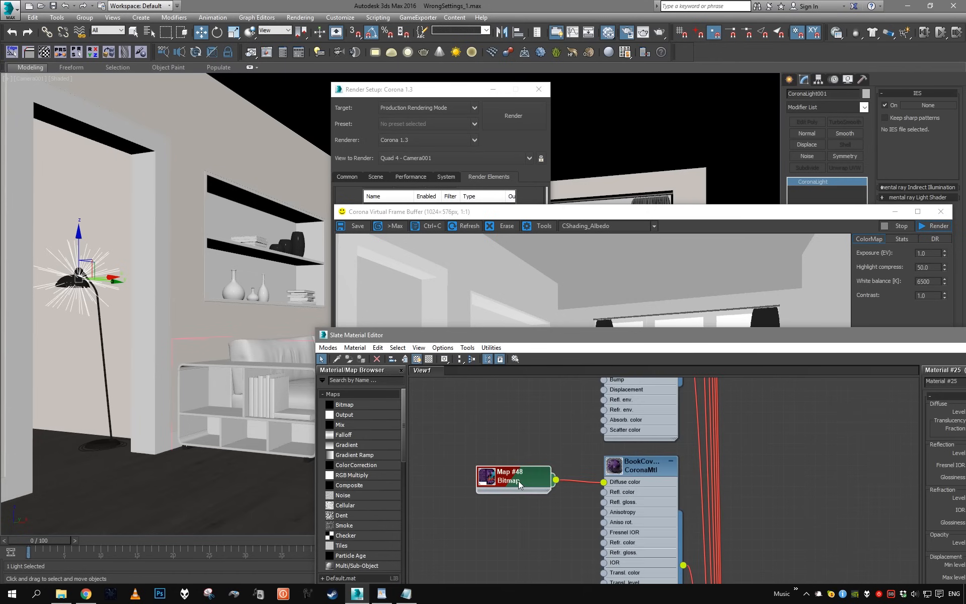
{"action": "double_click", "coordinate": [518, 481]}
{"action": "left_click_drag", "start_coordinate": [704, 335], "coordinate": [473, 258]}
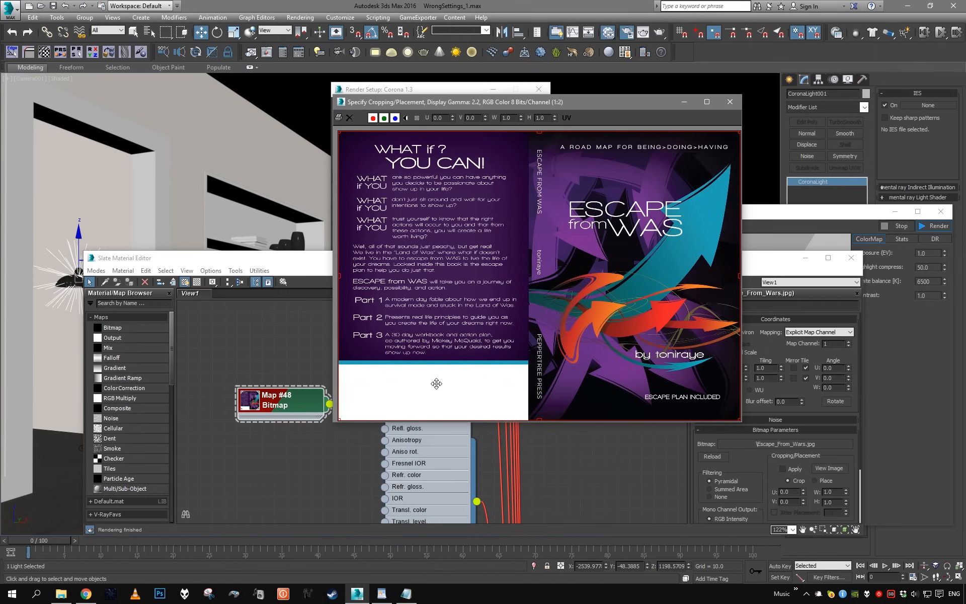
{"action": "left_click", "coordinate": [730, 101]}
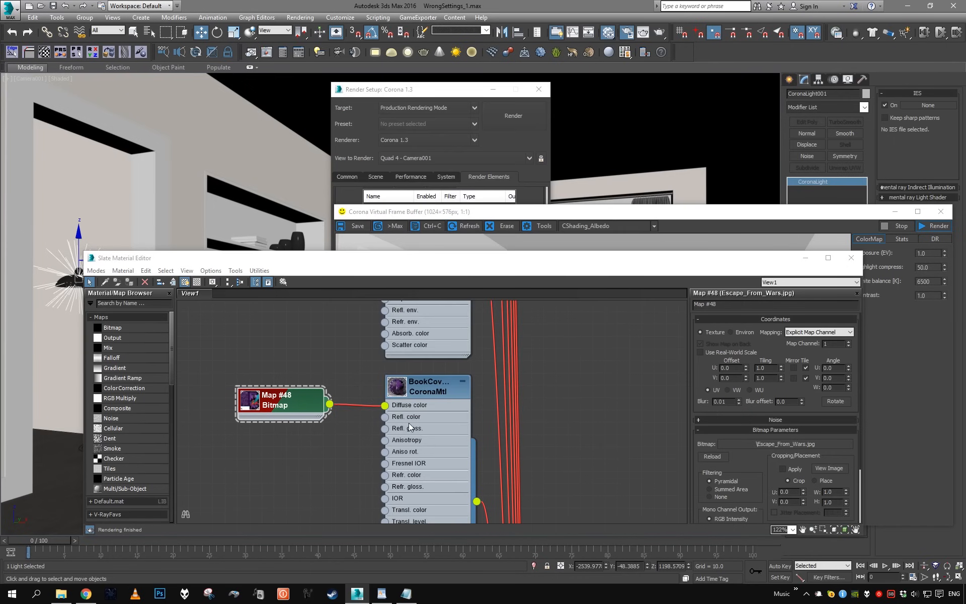
Set the output RGB Level of the Map #48 bitmap to 0.9 and enlarge its node preview.
{"action": "left_click_drag", "start_coordinate": [767, 489], "coordinate": [750, 219]}
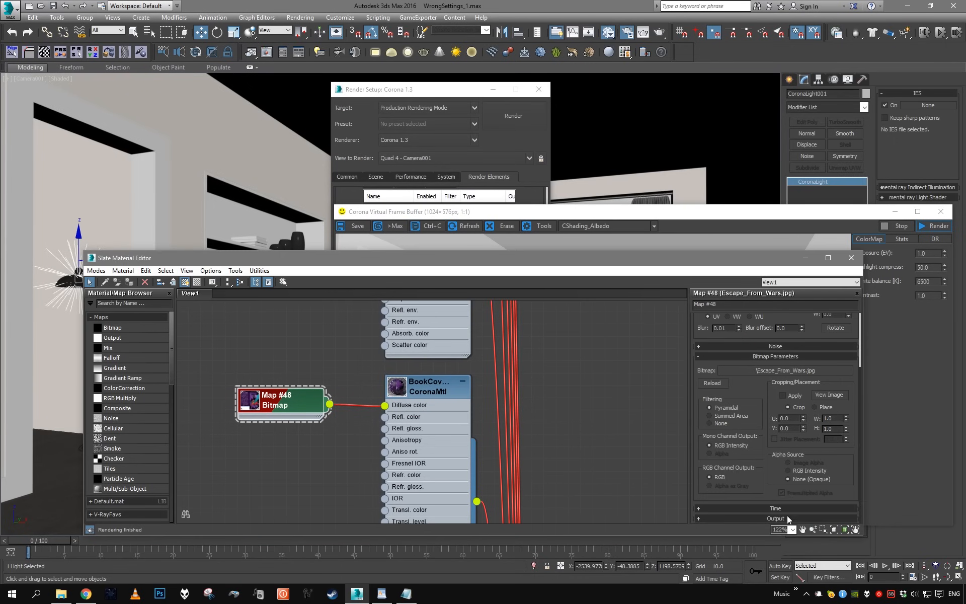
{"action": "left_click", "coordinate": [788, 518]}
{"action": "type", "text": ".9"}
{"action": "key", "text": "Return"}
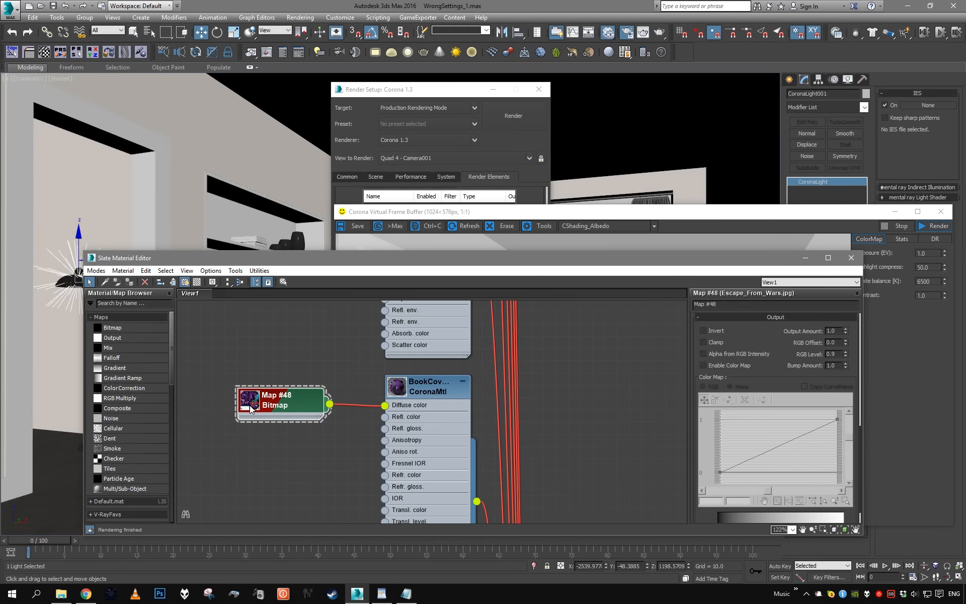
{"action": "double_click", "coordinate": [250, 409]}
Re-render the scene, check the books and shelf unit in the albedo element, and stop the render.
{"action": "left_click", "coordinate": [524, 133]}
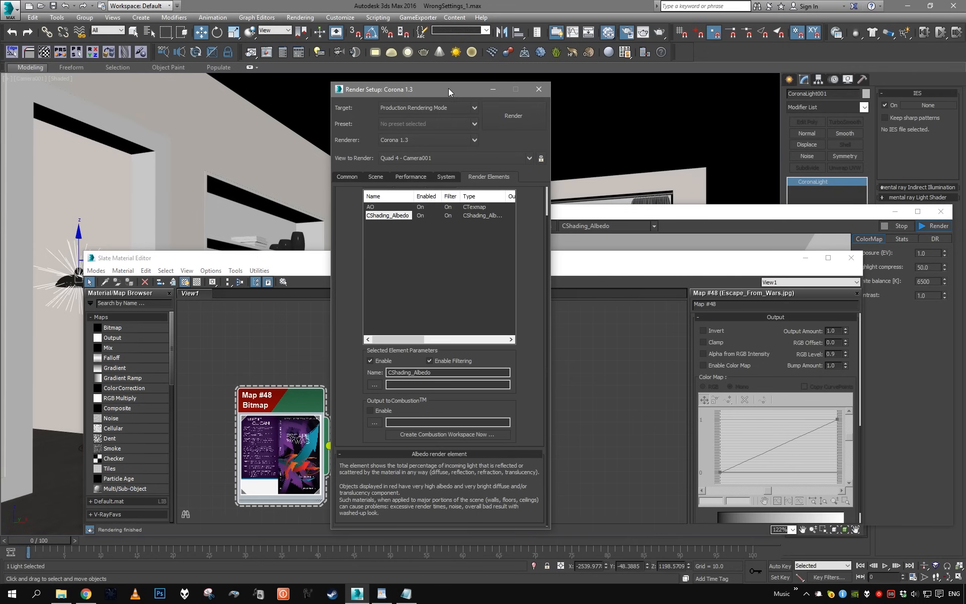
{"action": "left_click", "coordinate": [532, 127]}
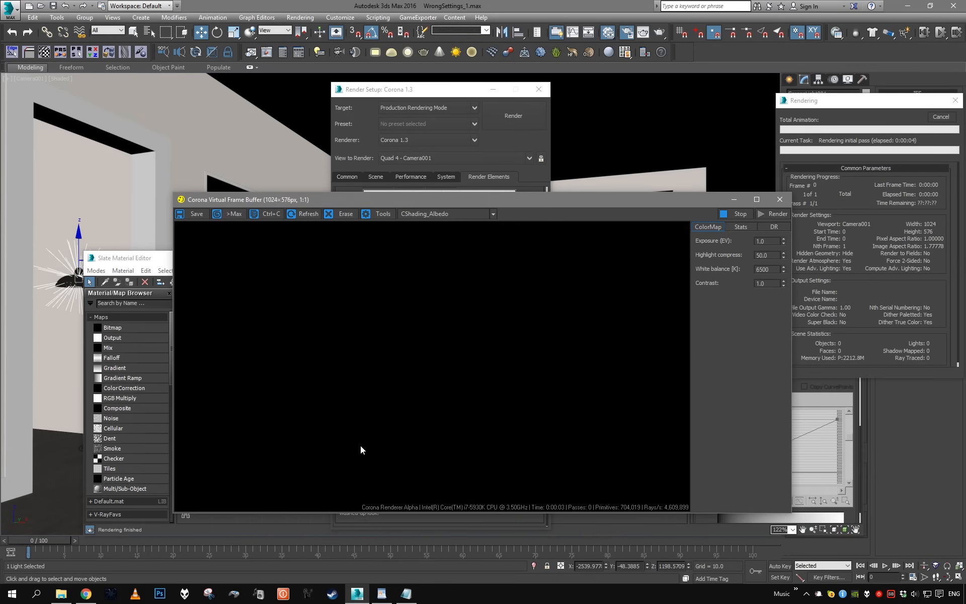
{"action": "scroll", "coordinate": [345, 435], "scroll_direction": "up", "scroll_amount": 2}
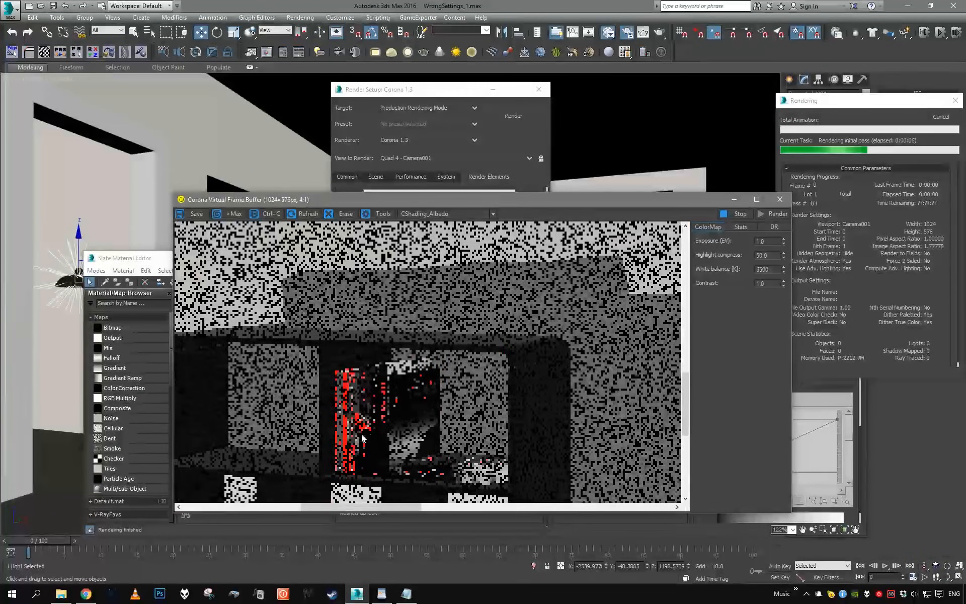
{"action": "scroll", "coordinate": [377, 419], "scroll_direction": "down", "scroll_amount": 1}
{"action": "scroll", "coordinate": [376, 418], "scroll_direction": "down", "scroll_amount": 1}
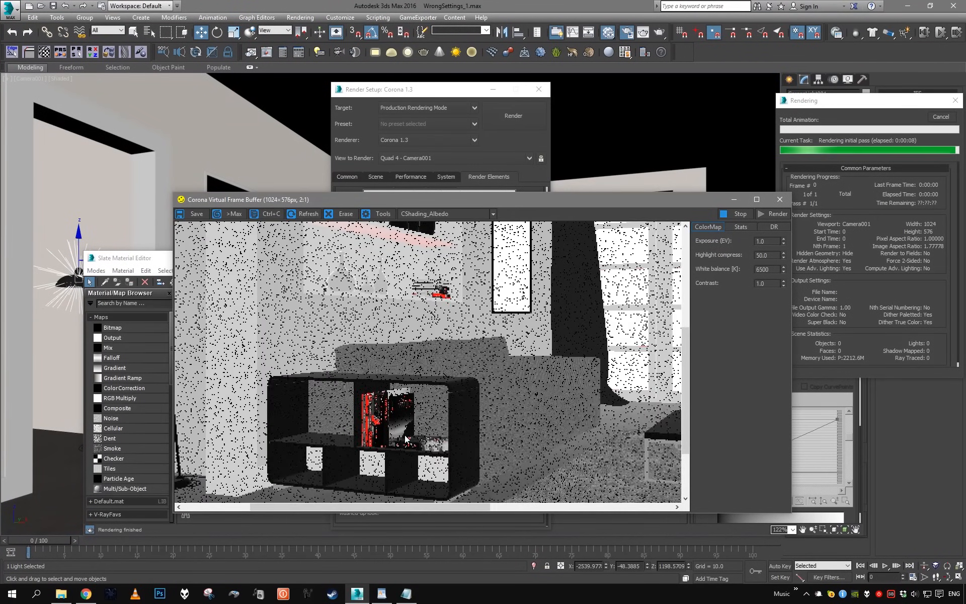
{"action": "scroll", "coordinate": [473, 442], "scroll_direction": "down", "scroll_amount": 1}
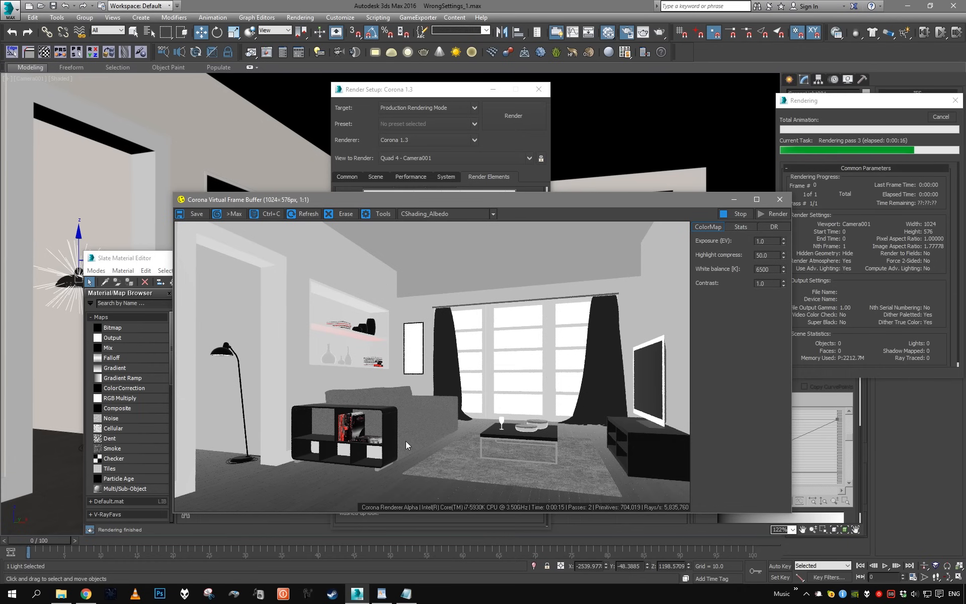
{"action": "left_click", "coordinate": [941, 117]}
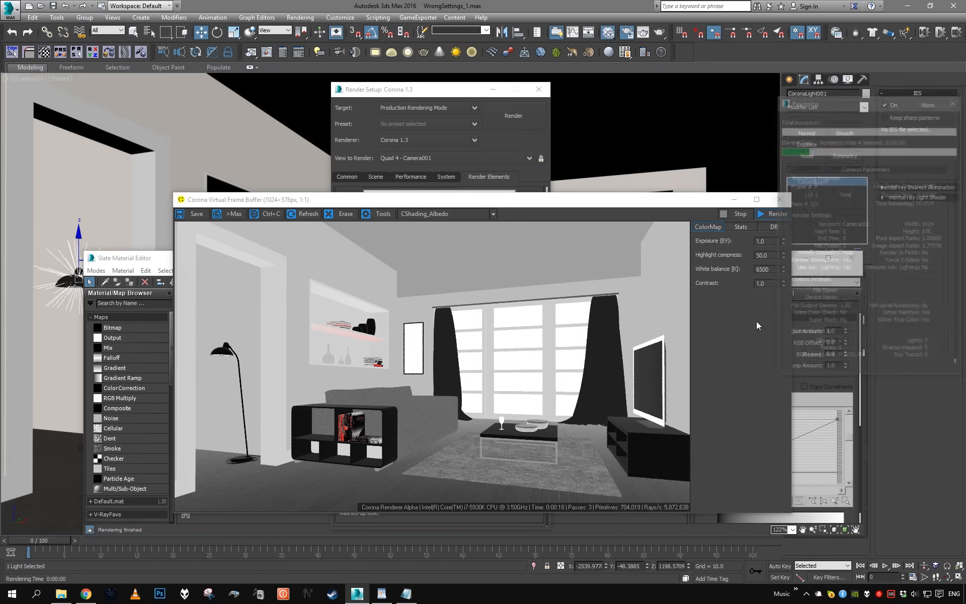
Switch the frame buffer to the BEAUTY pass and start a new render.
{"action": "left_click", "coordinate": [441, 218]}
{"action": "left_click", "coordinate": [433, 223]}
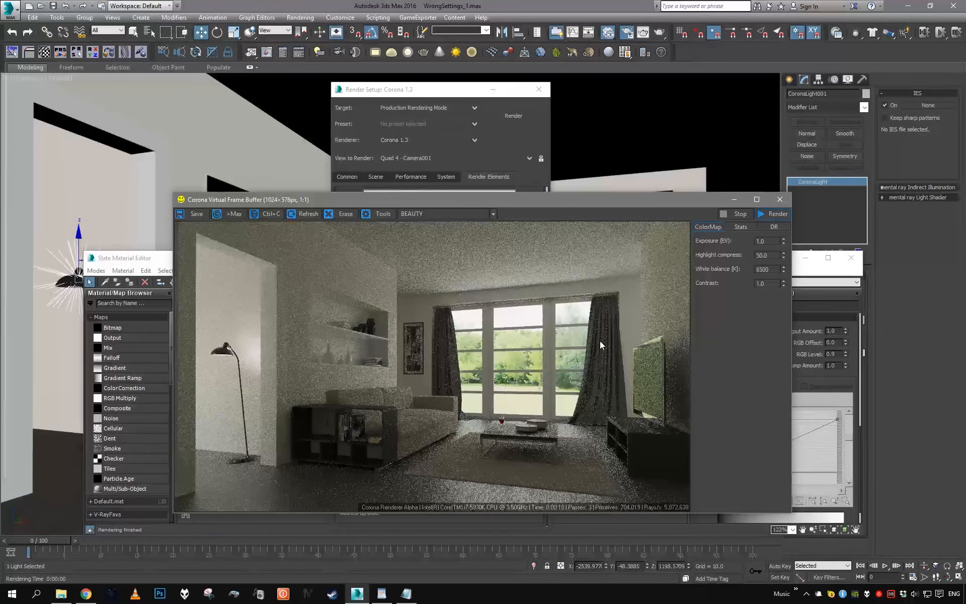
{"action": "left_click", "coordinate": [774, 214]}
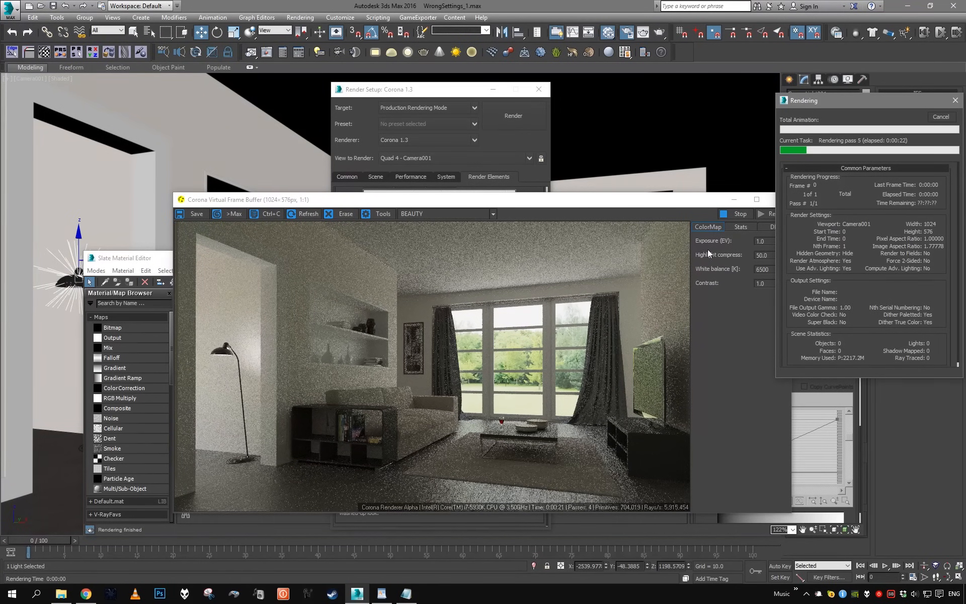
Set the frame buffer's exposure to 2.0 EV.
{"action": "left_click", "coordinate": [761, 243]}
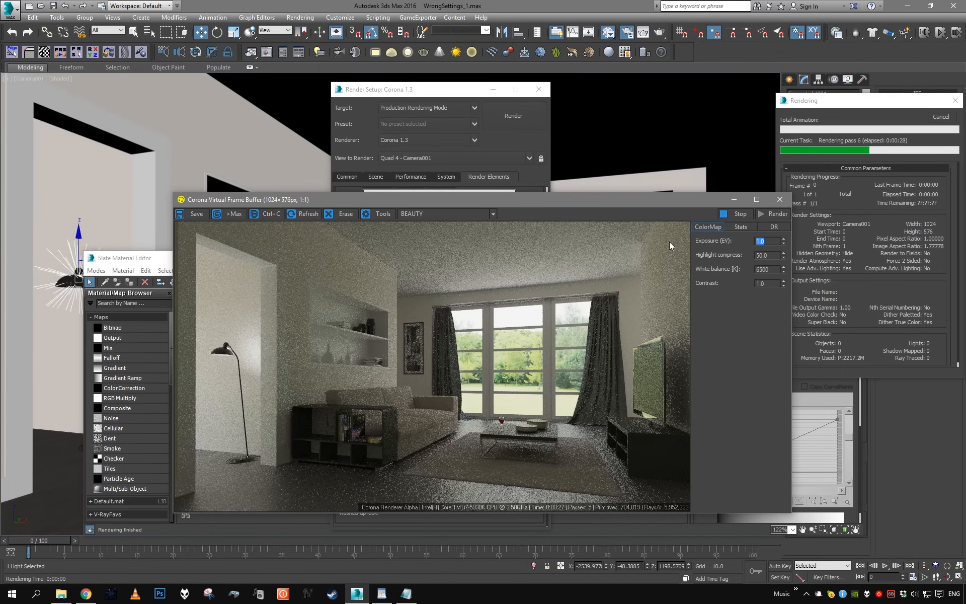
{"action": "type", "text": "1."}
{"action": "key", "text": "BackSpace"}
{"action": "key", "text": "BackSpace"}
{"action": "type", "text": "2"}
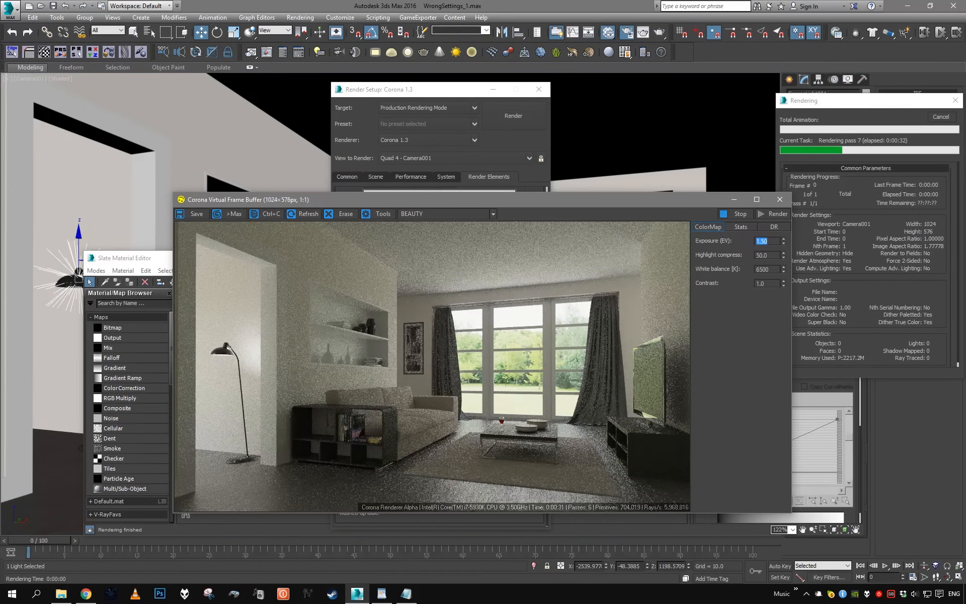
{"action": "key", "text": "Return"}
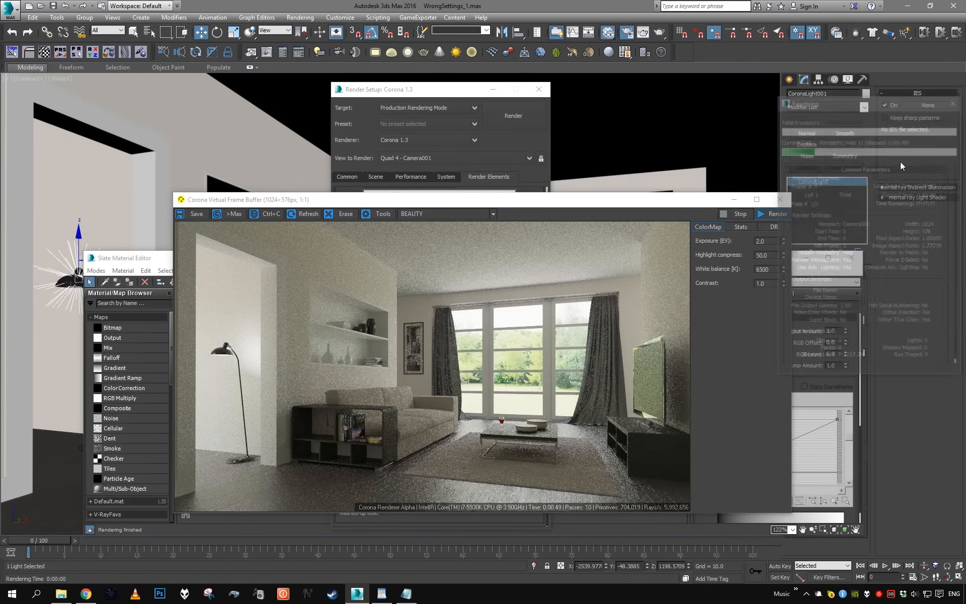
Minimize the frame buffer and delete all material nodes from the material editor's View1.
{"action": "left_click", "coordinate": [734, 199]}
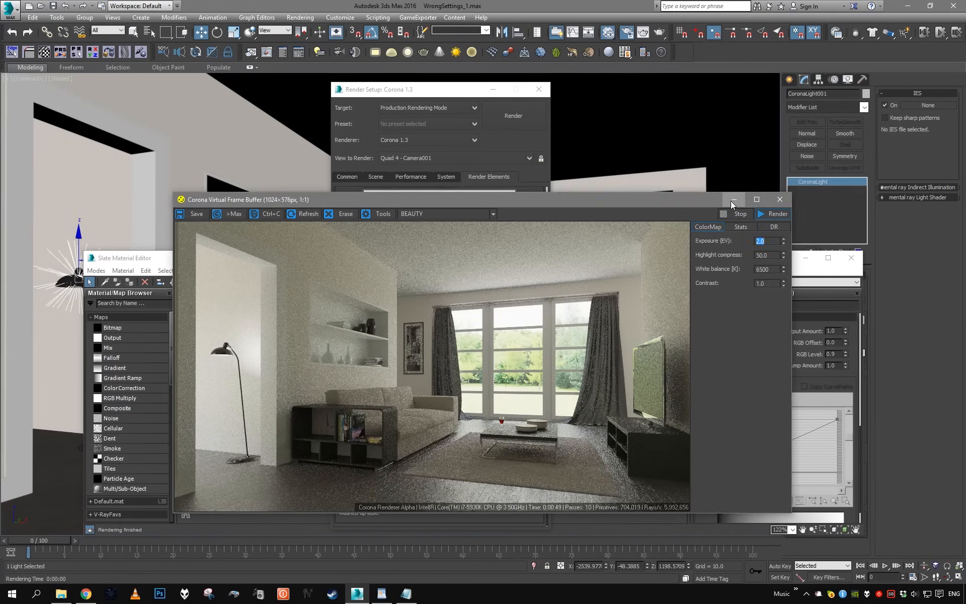
{"action": "left_click", "coordinate": [19, 576]}
{"action": "left_click", "coordinate": [731, 200]}
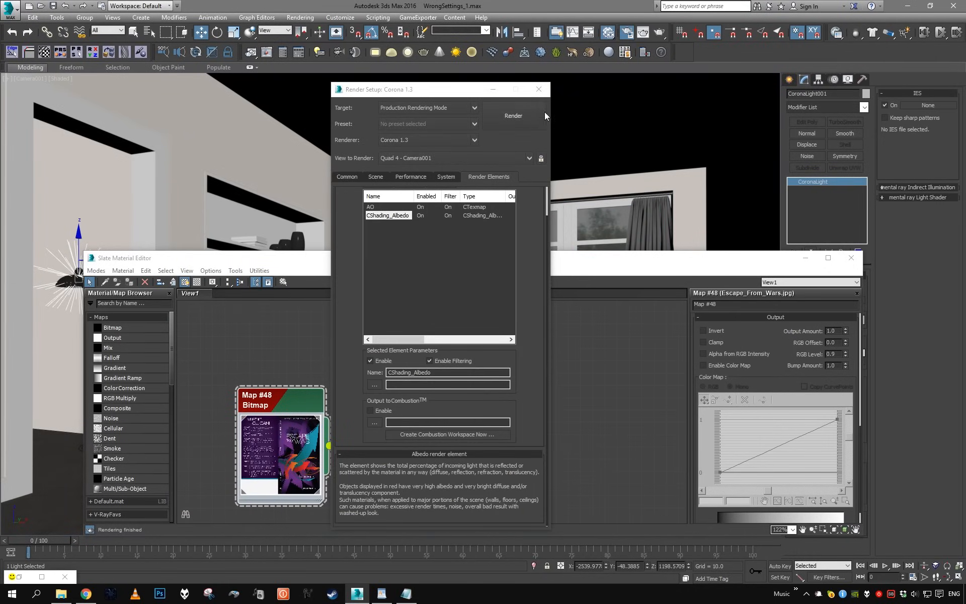
{"action": "left_click", "coordinate": [541, 398]}
{"action": "scroll", "coordinate": [541, 398], "scroll_direction": "down", "scroll_amount": 10}
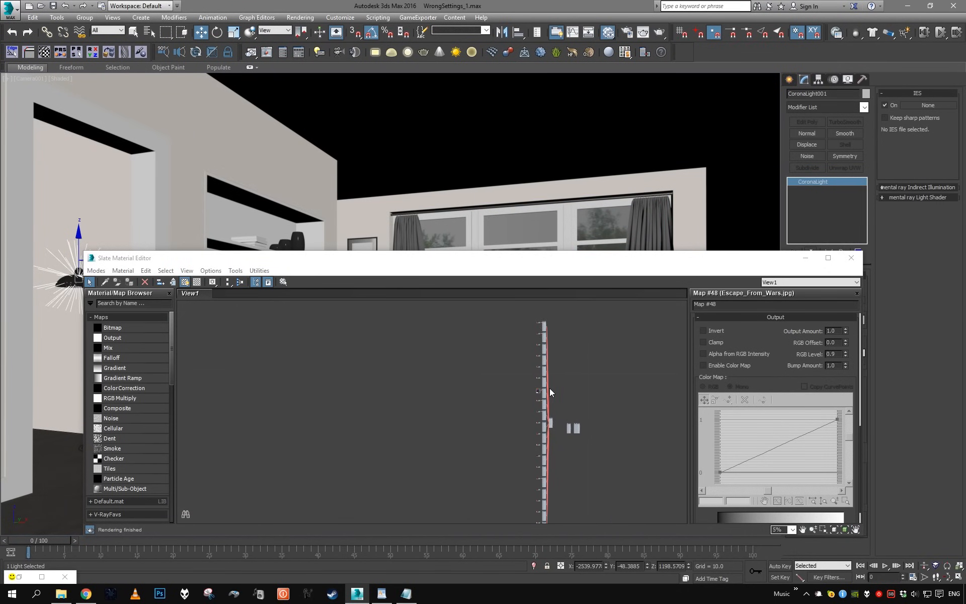
{"action": "mouse_move", "coordinate": [475, 348]}
{"action": "middle_mouse_down"}
{"action": "mouse_move", "coordinate": [460, 330]}
{"action": "mouse_move", "coordinate": [479, 353]}
{"action": "middle_mouse_up"}
{"action": "left_click_drag", "start_coordinate": [483, 304], "coordinate": [576, 517]}
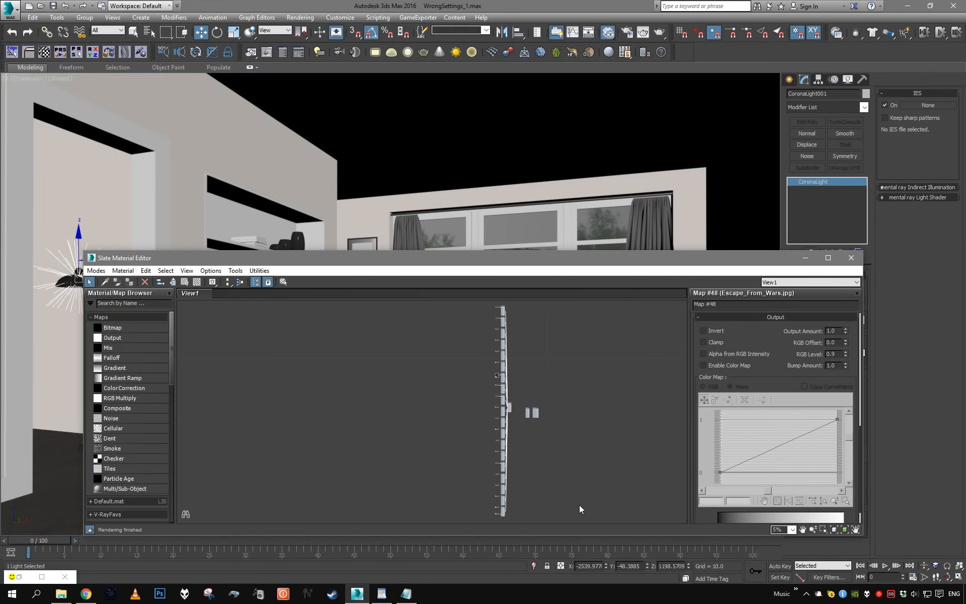
{"action": "key", "text": "Delete"}
Sample the floor's material from the viewport, bring its nodes into view, and open the Floor material's parameters.
{"action": "left_click_drag", "start_coordinate": [682, 267], "coordinate": [671, 126]}
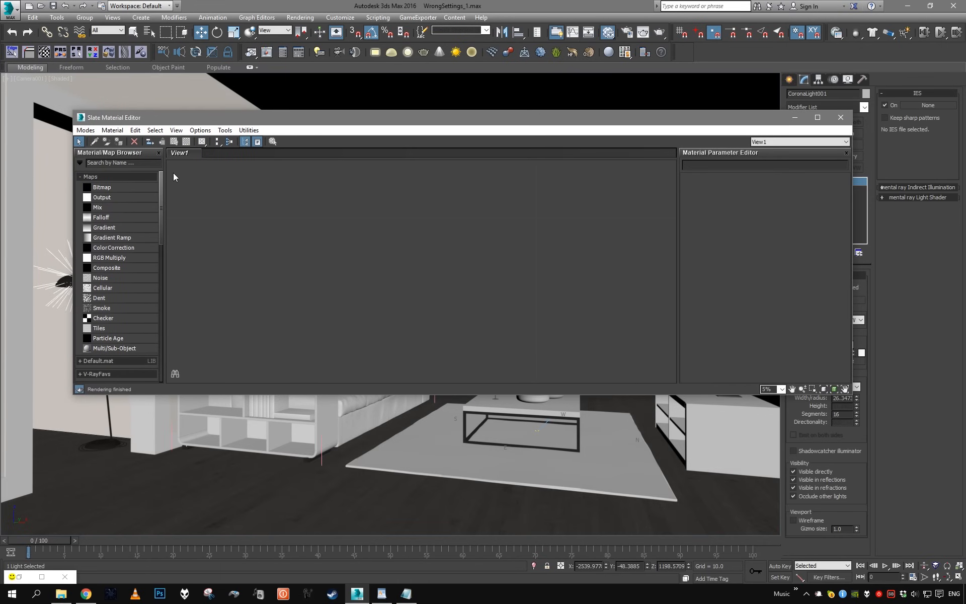
{"action": "left_click", "coordinate": [94, 142]}
{"action": "left_click", "coordinate": [322, 480]}
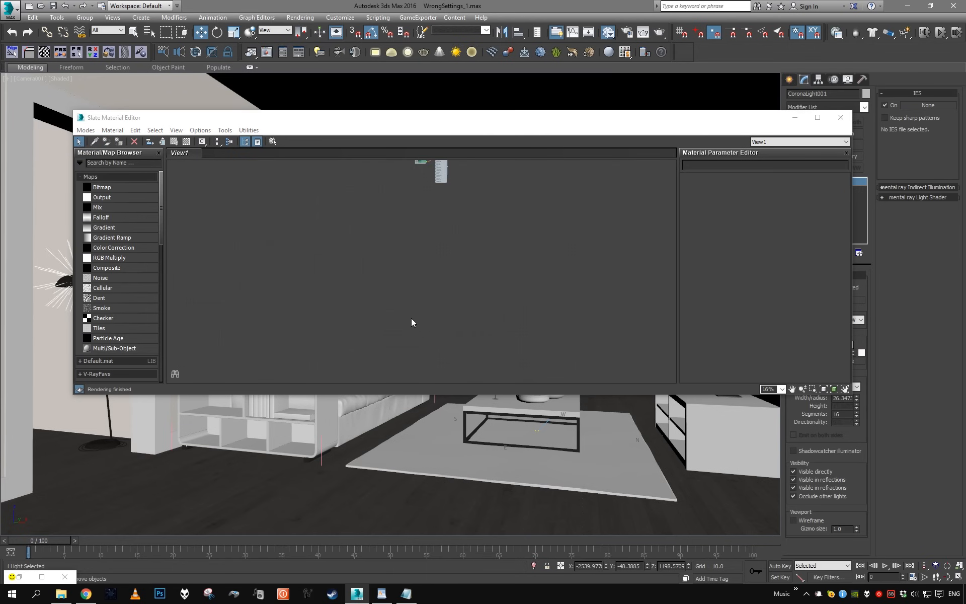
{"action": "middle_click_drag", "start_coordinate": [434, 244], "coordinate": [464, 219]}
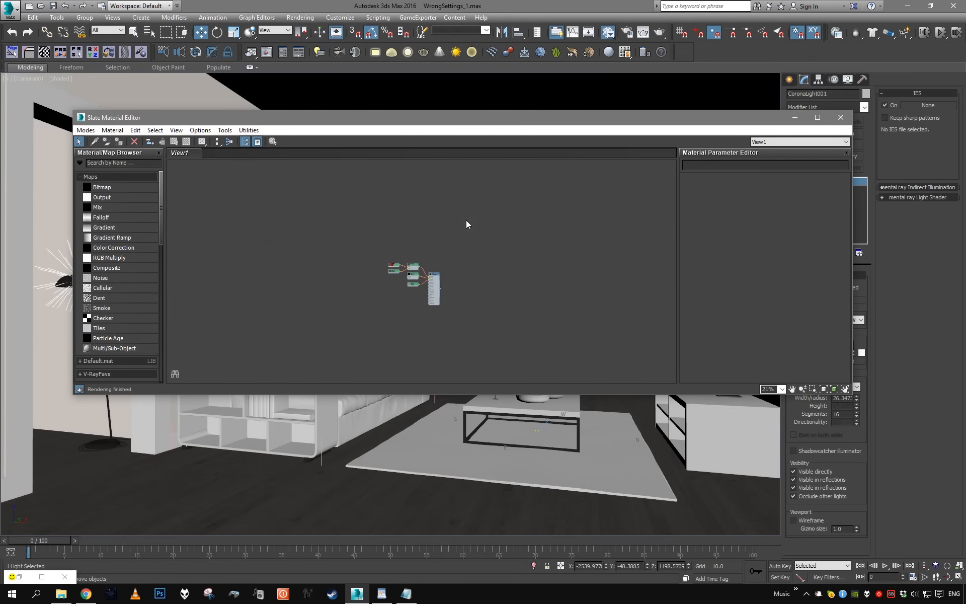
{"action": "scroll", "coordinate": [464, 220], "scroll_direction": "up", "scroll_amount": 3}
{"action": "middle_click_drag", "start_coordinate": [401, 305], "coordinate": [465, 231]}
{"action": "scroll", "coordinate": [466, 231], "scroll_direction": "up", "scroll_amount": 2}
{"action": "left_click_drag", "start_coordinate": [472, 122], "coordinate": [401, 290]}
{"action": "scroll", "coordinate": [424, 397], "scroll_direction": "up", "scroll_amount": 1}
{"action": "scroll", "coordinate": [424, 397], "scroll_direction": "up", "scroll_amount": 1}
{"action": "middle_click_drag", "start_coordinate": [424, 397], "coordinate": [486, 416]}
{"action": "scroll", "coordinate": [490, 368], "scroll_direction": "up", "scroll_amount": 1}
{"action": "double_click", "coordinate": [455, 381]}
{"action": "scroll", "coordinate": [483, 409], "scroll_direction": "up", "scroll_amount": 2}
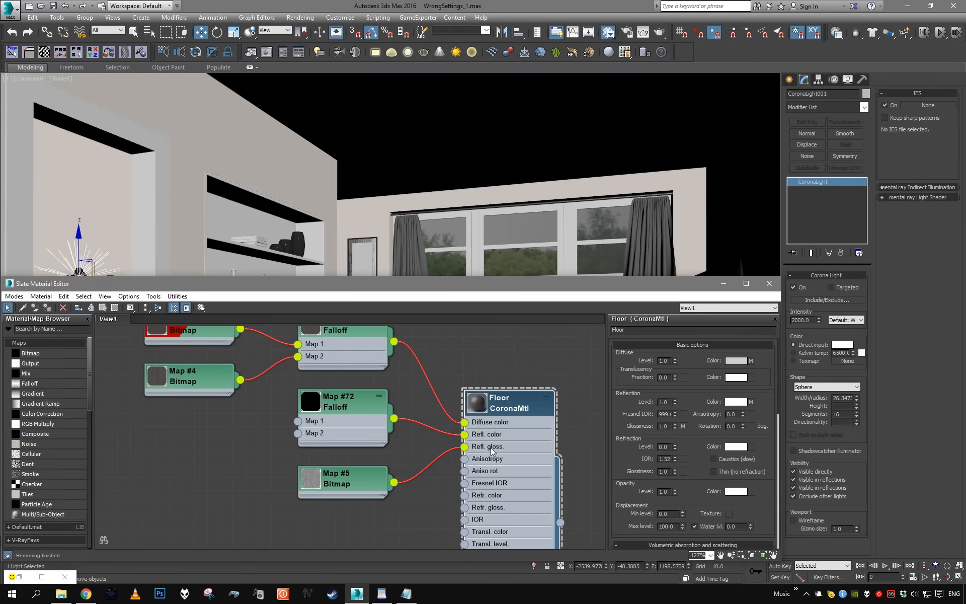
Set the falloff type of the Map #72 falloff driving the Floor's reflection color to Perpendicular / Parallel.
{"action": "double_click", "coordinate": [338, 426]}
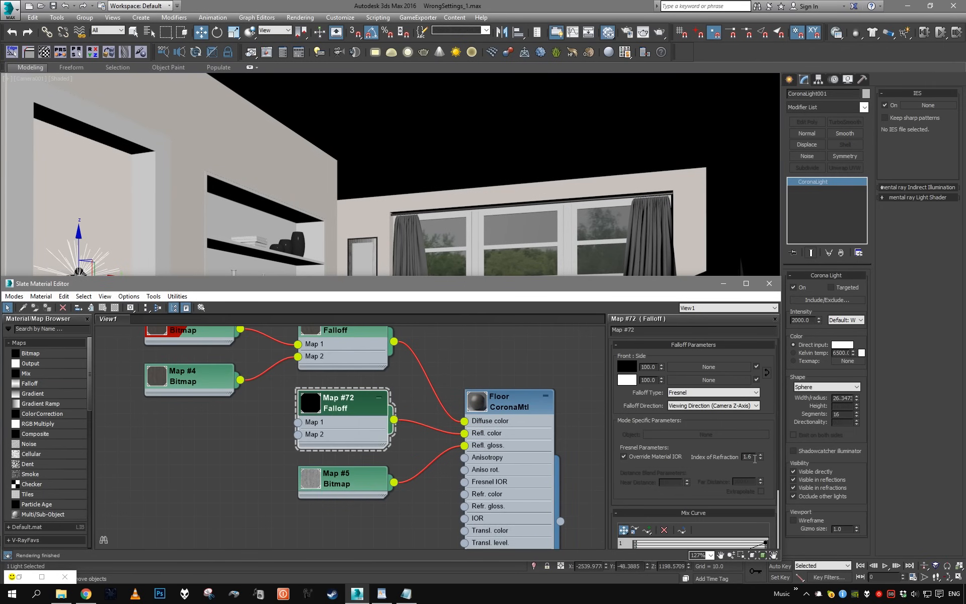
{"action": "left_click", "coordinate": [697, 392]}
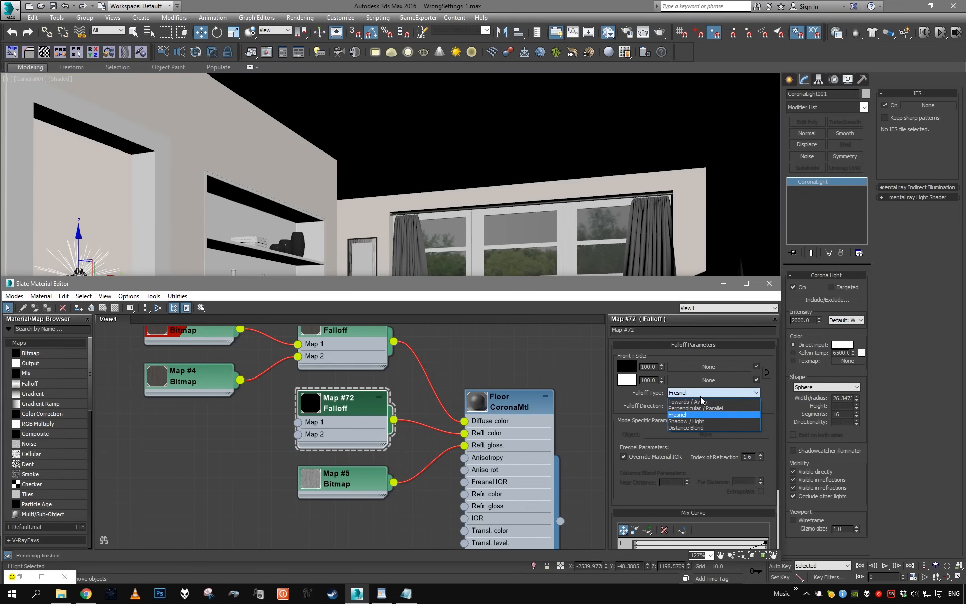
{"action": "left_click", "coordinate": [698, 399]}
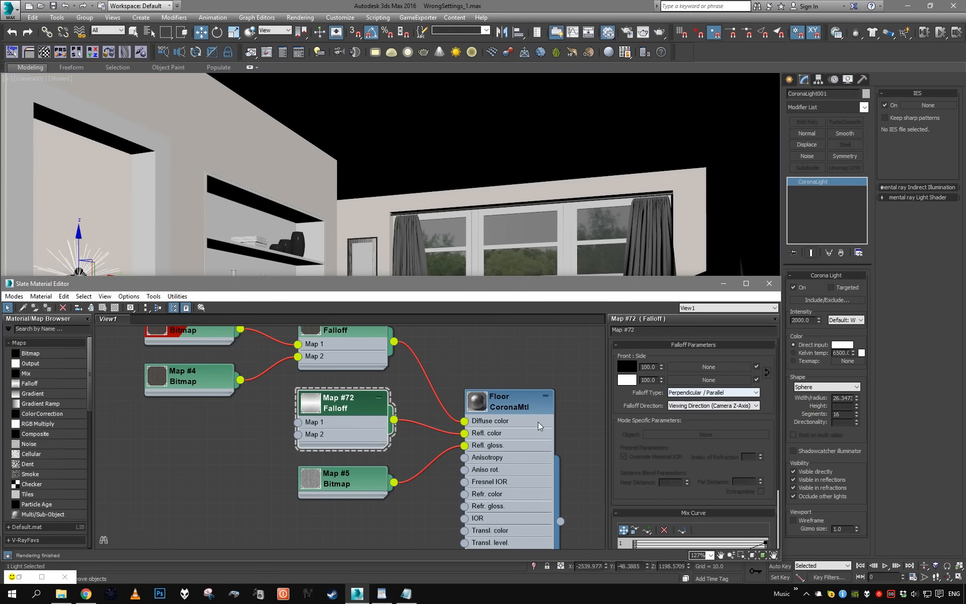
Open the Floor material's parameters, disconnect the Map #72 falloff from its reflection color, and delete the falloff node.
{"action": "double_click", "coordinate": [481, 402]}
{"action": "double_click", "coordinate": [503, 414]}
{"action": "double_click", "coordinate": [507, 445]}
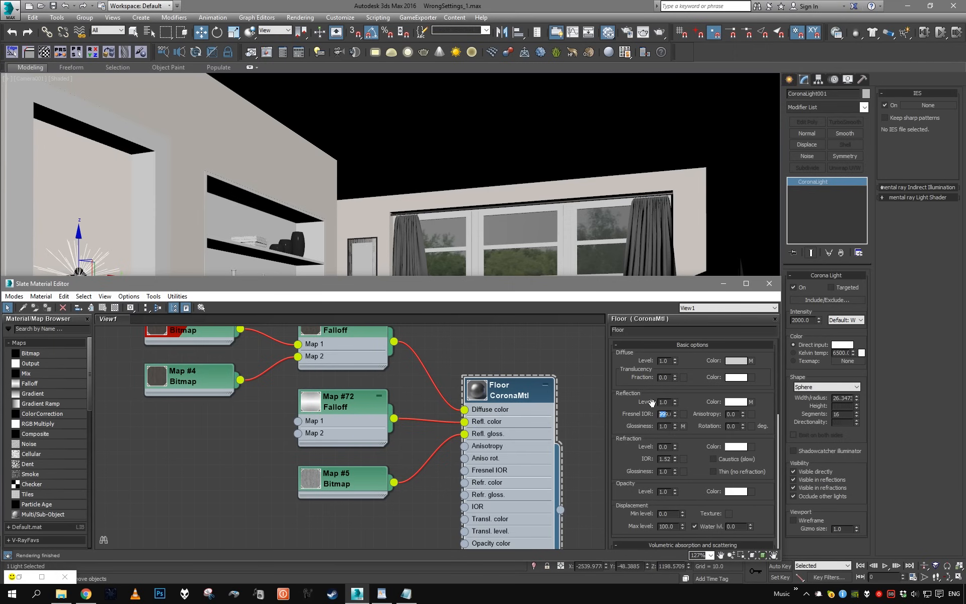
{"action": "left_click", "coordinate": [662, 415]}
{"action": "left_click_drag", "start_coordinate": [669, 415], "coordinate": [627, 416]}
{"action": "left_click", "coordinate": [437, 473]}
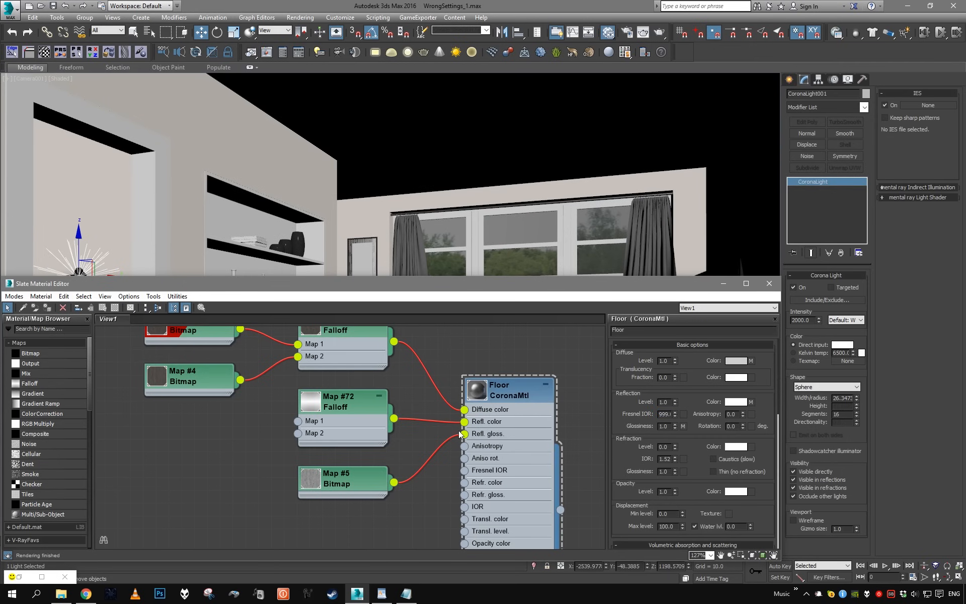
{"action": "left_click_drag", "start_coordinate": [465, 422], "coordinate": [436, 415]}
{"action": "left_click", "coordinate": [360, 422]}
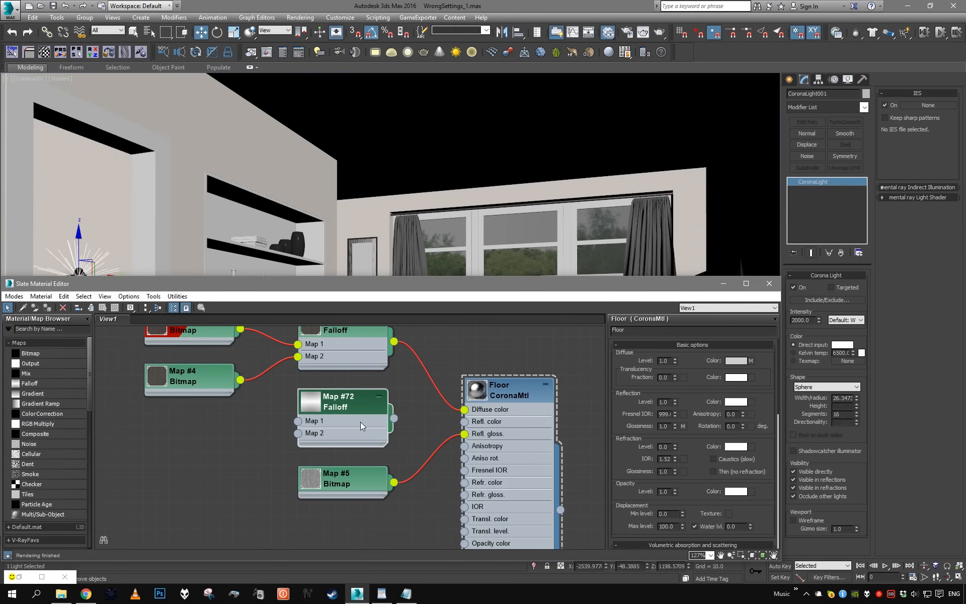
{"action": "key", "text": "Delete"}
{"action": "left_click", "coordinate": [511, 441]}
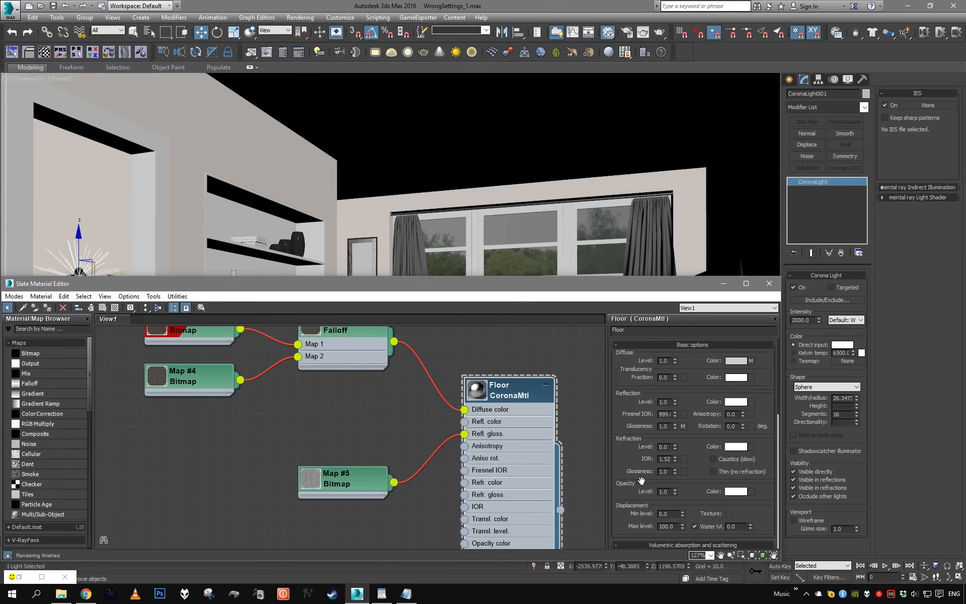
Set the Floor material's Fresnel IOR to 1.6 and its reflection level to 0.55, then minimize the material editor.
{"action": "double_click", "coordinate": [664, 414]}
{"action": "type", "text": "1.6"}
{"action": "key", "text": "Return"}
{"action": "double_click", "coordinate": [664, 401]}
{"action": "type", "text": ".55"}
{"action": "key", "text": "Return"}
{"action": "double_click", "coordinate": [664, 414]}
{"action": "left_click_drag", "start_coordinate": [659, 414], "coordinate": [675, 418]}
{"action": "left_click", "coordinate": [724, 283]}
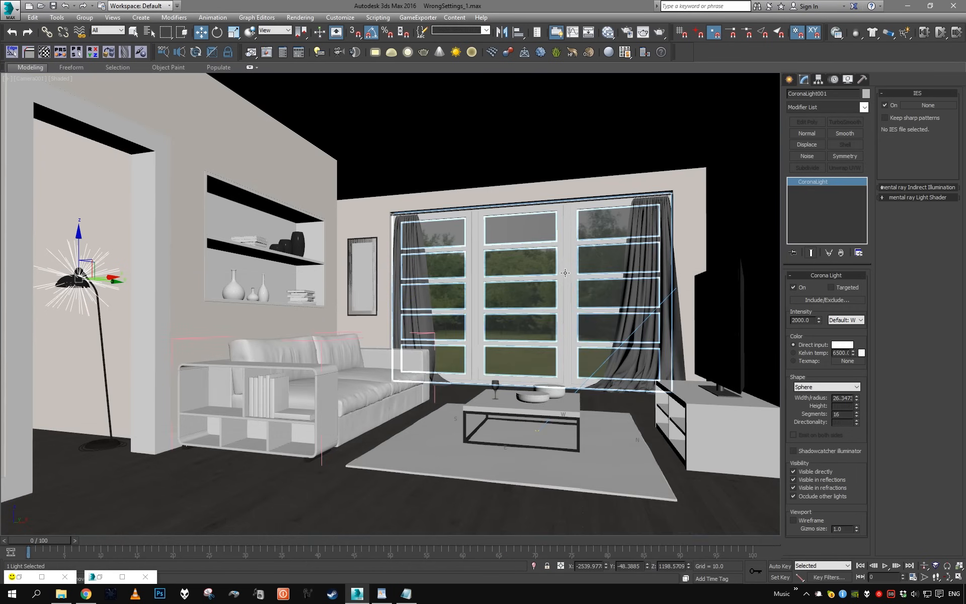
Test-render the camera view, cancel the render after a few passes, and close the frame buffer.
{"action": "key", "text": "shift+q"}
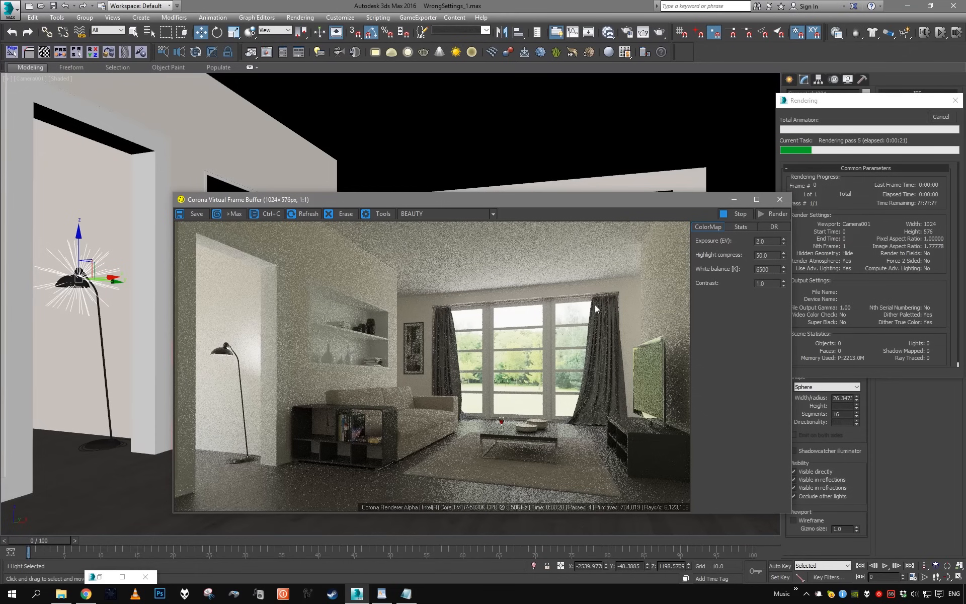
{"action": "left_click", "coordinate": [933, 117]}
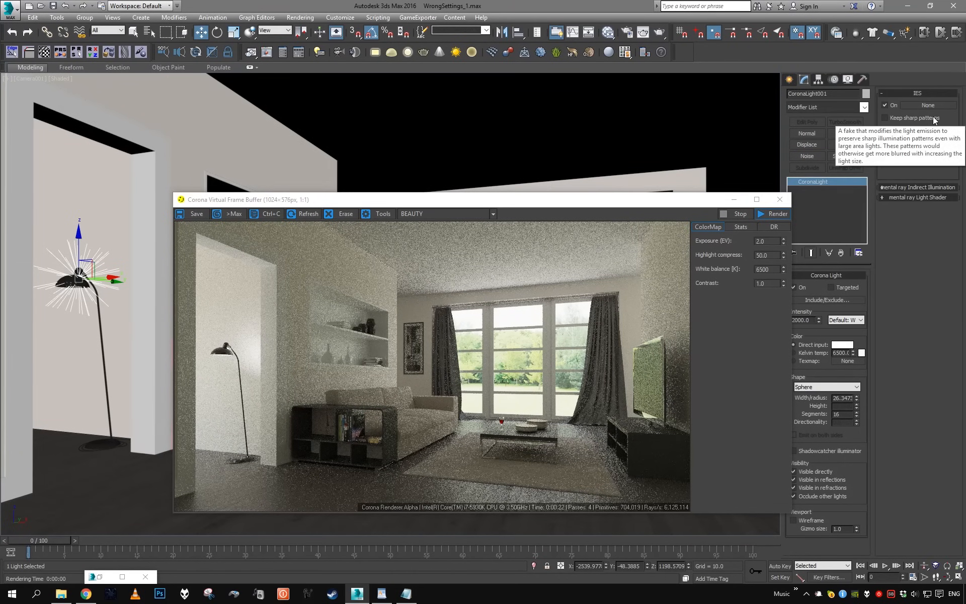
{"action": "left_click", "coordinate": [779, 199]}
Select the window glass plane, sample its material into the material editor, and open the ThinGlass parameters.
{"action": "left_click", "coordinate": [545, 294]}
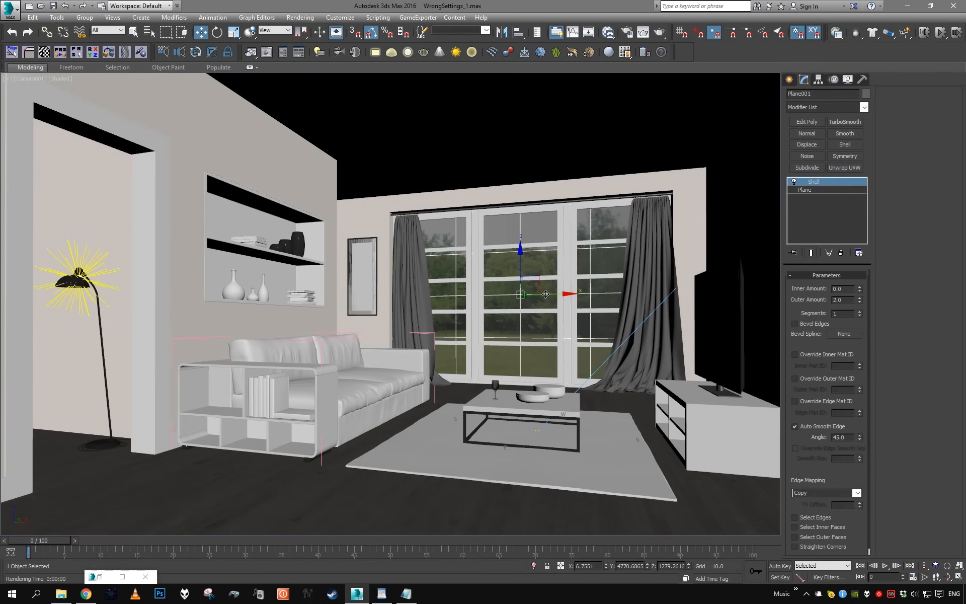
{"action": "key", "text": "q"}
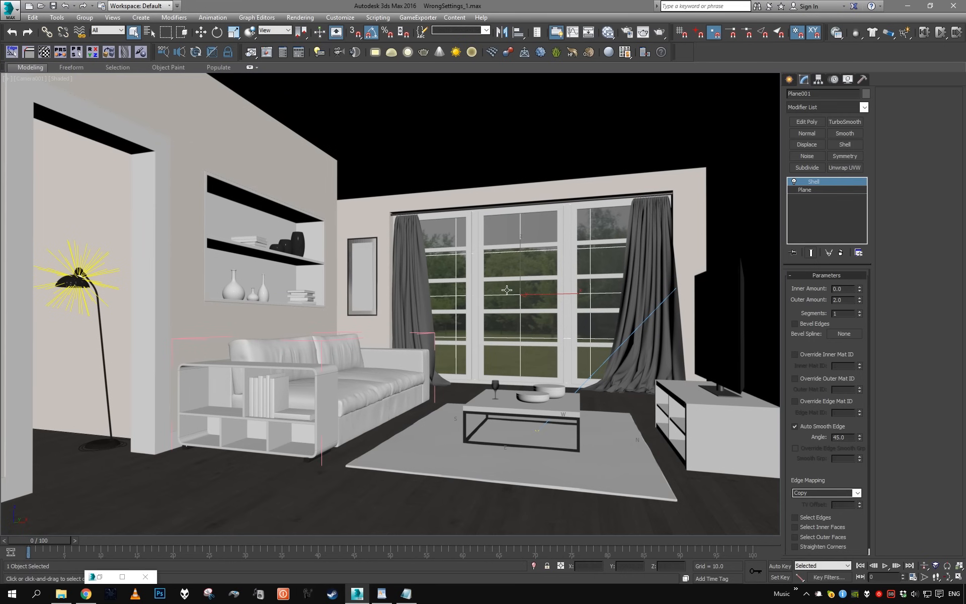
{"action": "left_click", "coordinate": [485, 281]}
{"action": "key", "text": "m"}
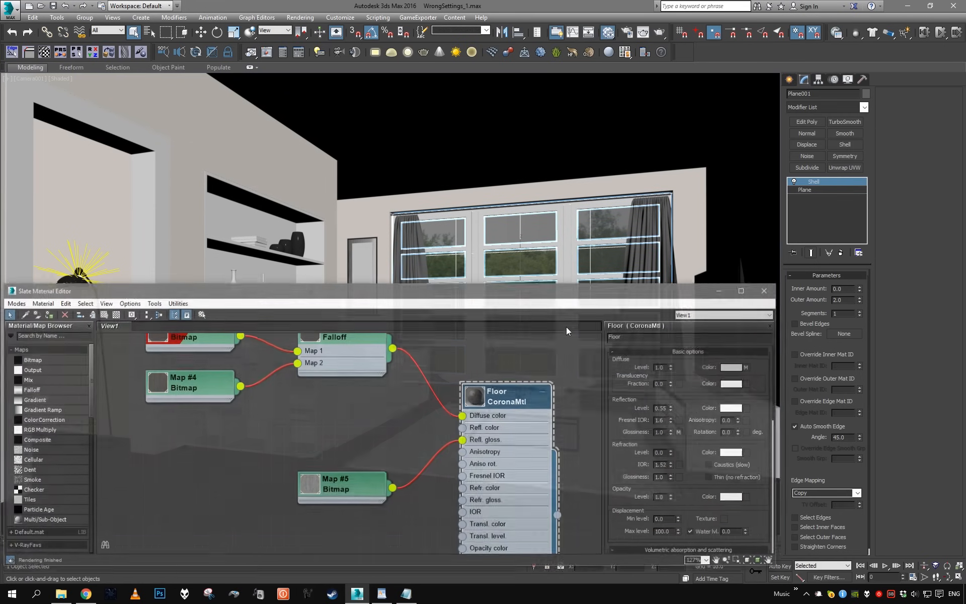
{"action": "scroll", "coordinate": [493, 348], "scroll_direction": "down", "scroll_amount": 3}
{"action": "scroll", "coordinate": [493, 348], "scroll_direction": "down", "scroll_amount": 3}
{"action": "middle_click_drag", "start_coordinate": [493, 348], "coordinate": [353, 451]}
{"action": "scroll", "coordinate": [354, 452], "scroll_direction": "down", "scroll_amount": 3}
{"action": "middle_click_drag", "start_coordinate": [348, 391], "coordinate": [427, 371]}
{"action": "scroll", "coordinate": [354, 428], "scroll_direction": "up", "scroll_amount": 4}
{"action": "left_click", "coordinate": [23, 308]}
{"action": "left_click", "coordinate": [517, 261]}
{"action": "scroll", "coordinate": [428, 370], "scroll_direction": "up", "scroll_amount": 2}
{"action": "double_click", "coordinate": [412, 364]}
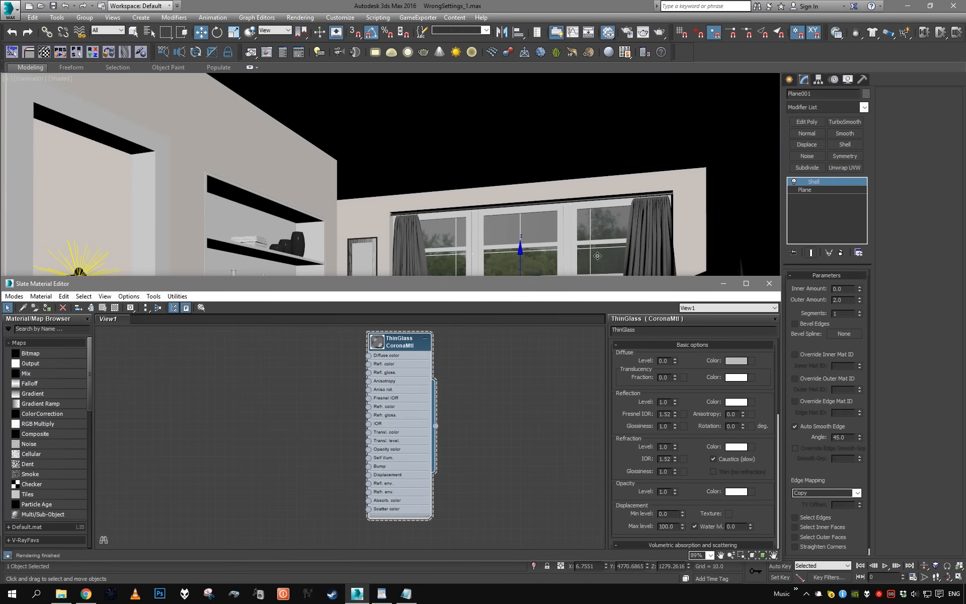
Isolate the window glass plane in the perspective view and examine its thickness from the side.
{"action": "left_click", "coordinate": [520, 246]}
{"action": "key", "text": "p"}
{"action": "key", "text": "z"}
{"action": "key", "text": "alt+q"}
{"action": "middle_click_drag", "start_coordinate": [520, 246], "coordinate": [411, 194], "text": "alt"}
{"action": "scroll", "coordinate": [420, 183], "scroll_direction": "up", "scroll_amount": 3}
{"action": "scroll", "coordinate": [421, 186], "scroll_direction": "down", "scroll_amount": 2}
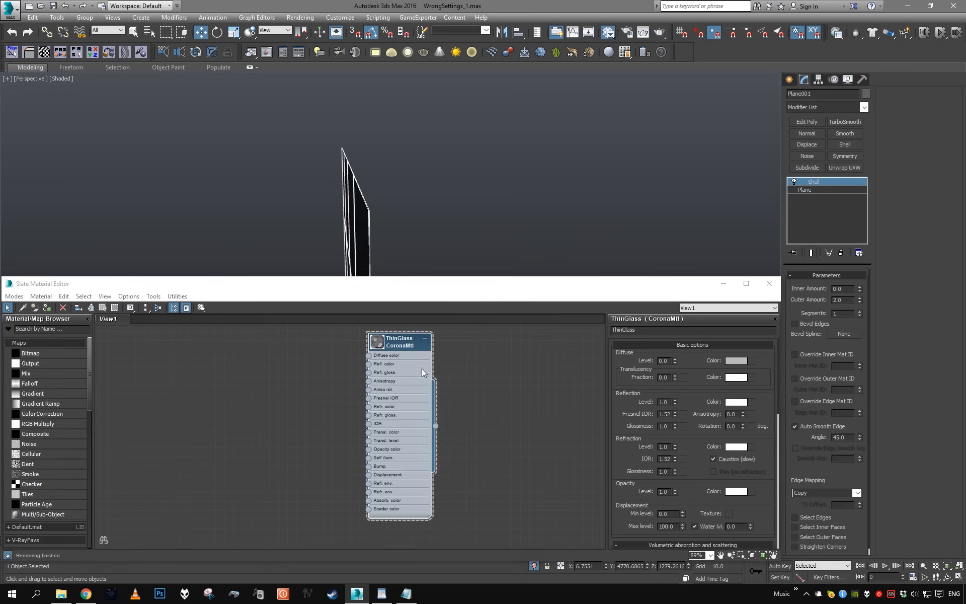
{"action": "left_click_drag", "start_coordinate": [422, 372], "coordinate": [453, 371]}
{"action": "middle_click_drag", "start_coordinate": [389, 205], "coordinate": [726, 458], "text": "alt"}
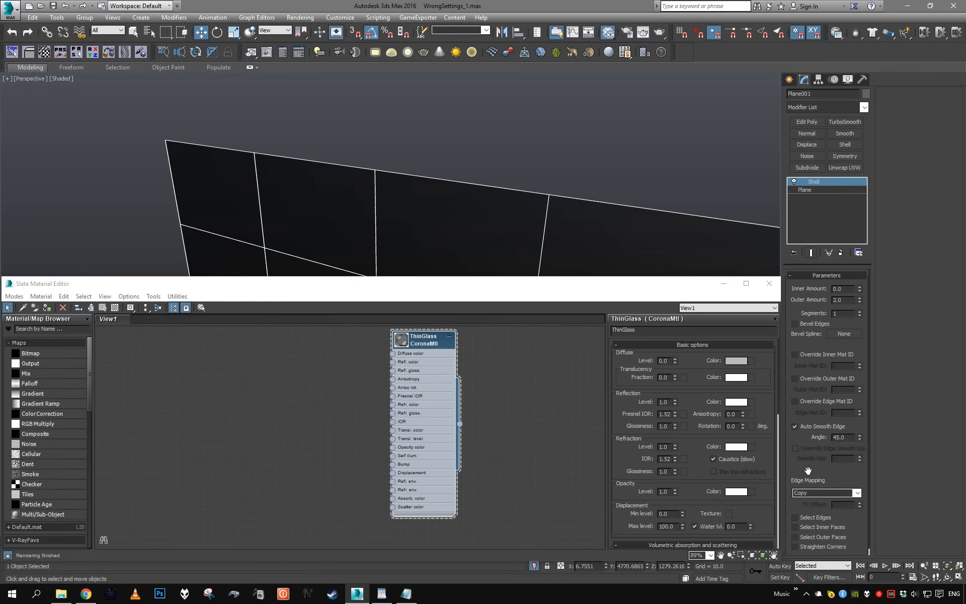
Turn off Caustics (slow) in the ThinGlass material and delete the Shell modifier from the window glass plane.
{"action": "left_click", "coordinate": [726, 458]}
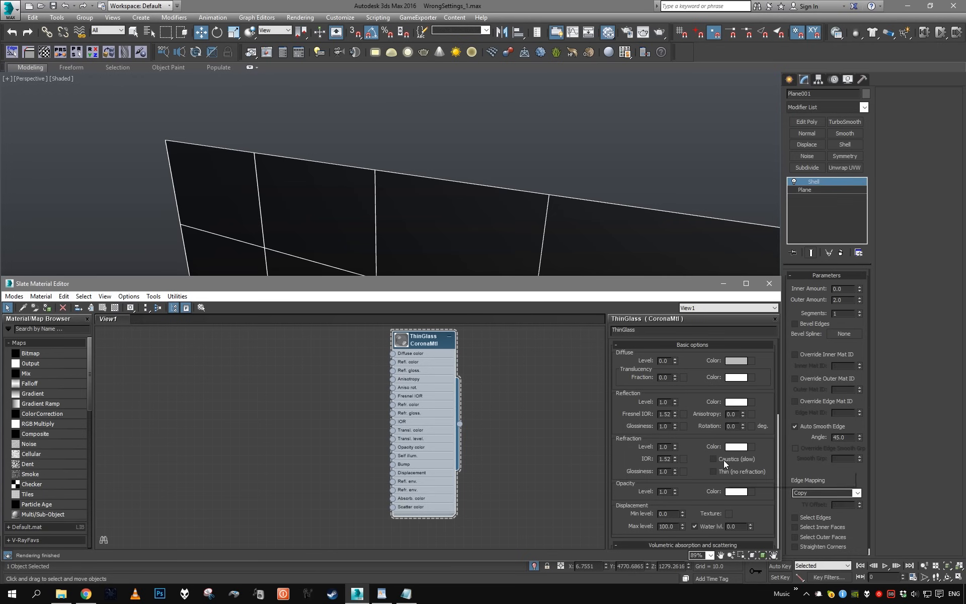
{"action": "middle_click_drag", "start_coordinate": [451, 195], "coordinate": [408, 138]}
{"action": "scroll", "coordinate": [437, 162], "scroll_direction": "down", "scroll_amount": 2}
{"action": "middle_click_drag", "start_coordinate": [442, 179], "coordinate": [433, 144]}
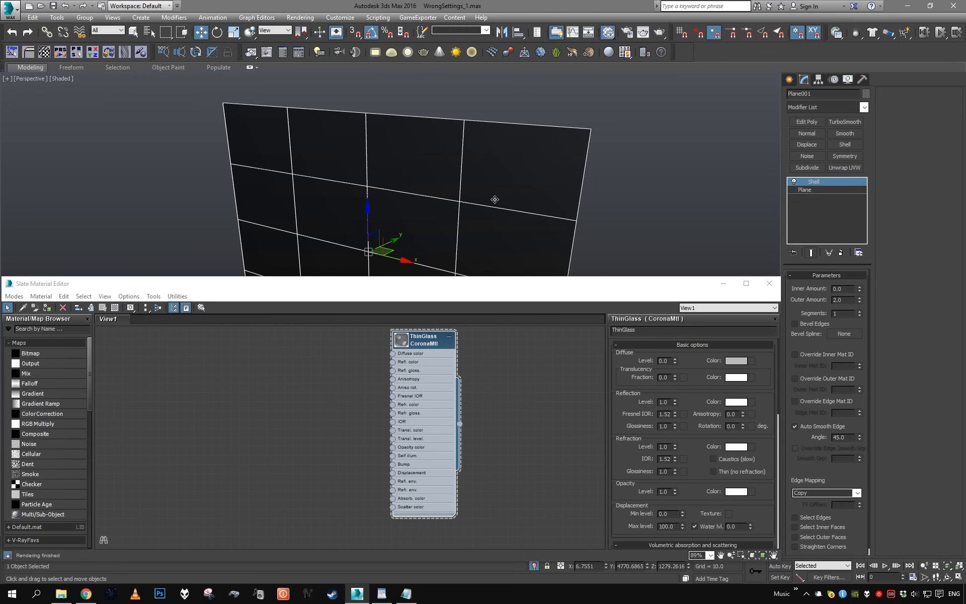
{"action": "right_click", "coordinate": [842, 183]}
{"action": "left_click", "coordinate": [850, 198]}
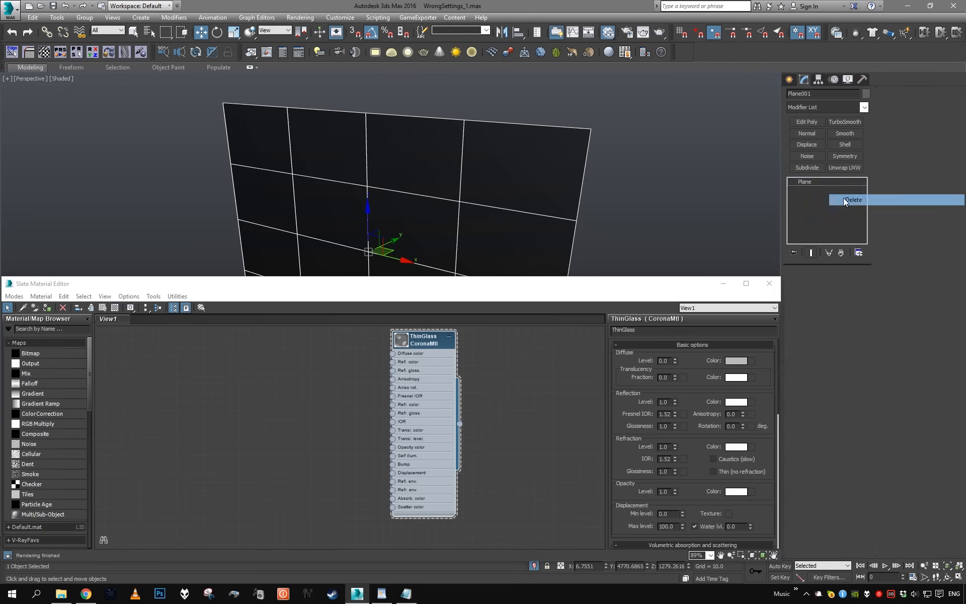
Enable Thin (no refraction) in the ThinGlass material and enlarge its node preview.
{"action": "middle_click_drag", "start_coordinate": [634, 181], "coordinate": [436, 217], "text": "alt"}
{"action": "left_click", "coordinate": [729, 472]}
{"action": "middle_click_drag", "start_coordinate": [564, 195], "coordinate": [589, 233], "text": "alt"}
{"action": "scroll", "coordinate": [485, 376], "scroll_direction": "up", "scroll_amount": 1}
{"action": "double_click", "coordinate": [389, 342]}
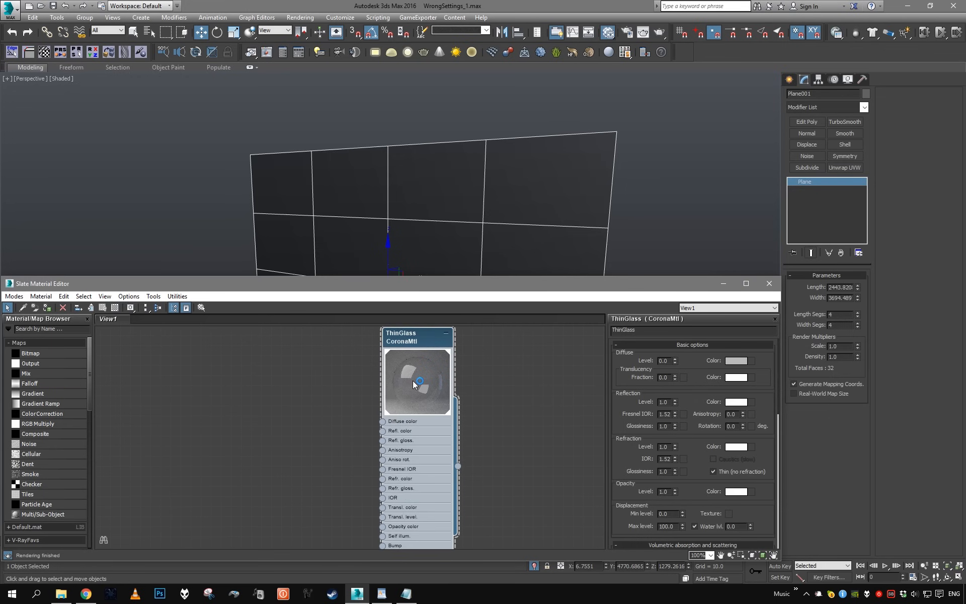
Return to the camera view, end the isolation, and run a short test render of the whole room.
{"action": "key", "text": "c"}
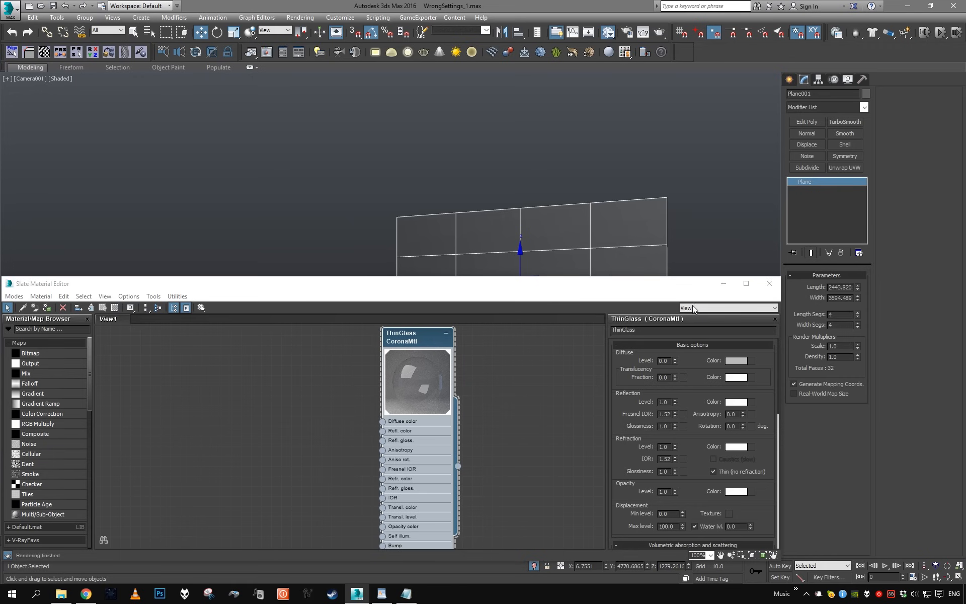
{"action": "left_click", "coordinate": [721, 284]}
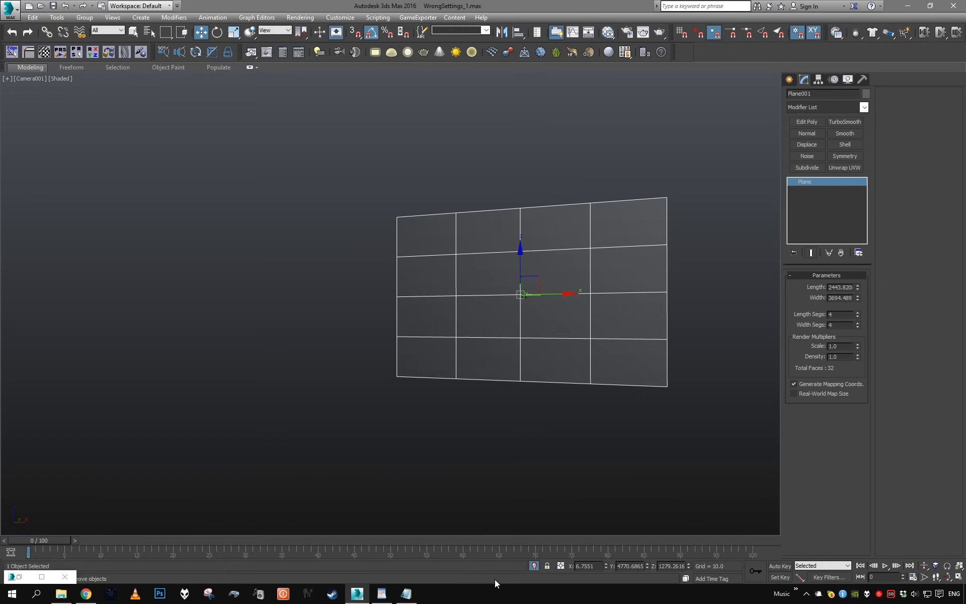
{"action": "left_click", "coordinate": [533, 566]}
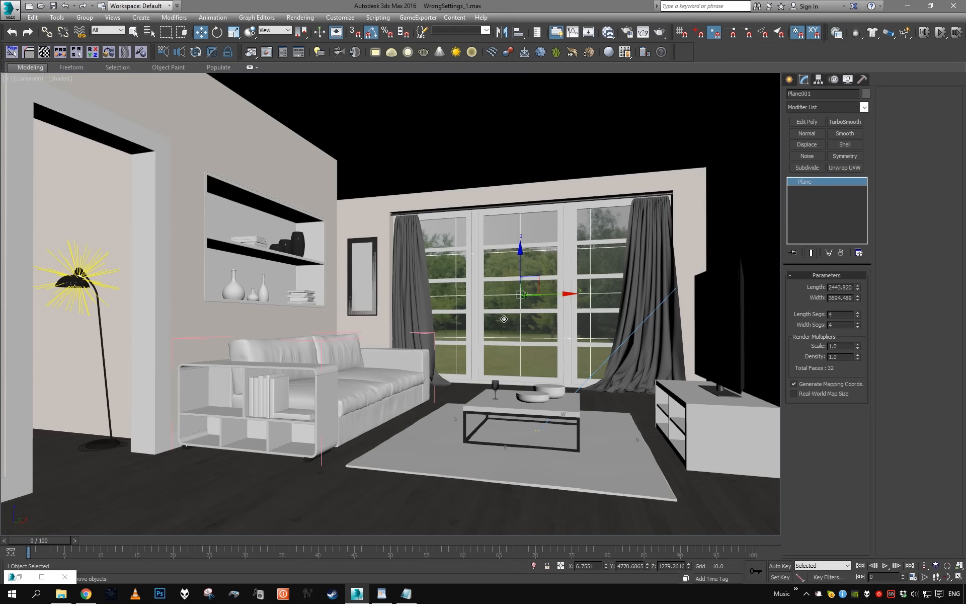
{"action": "key", "text": "shift+q"}
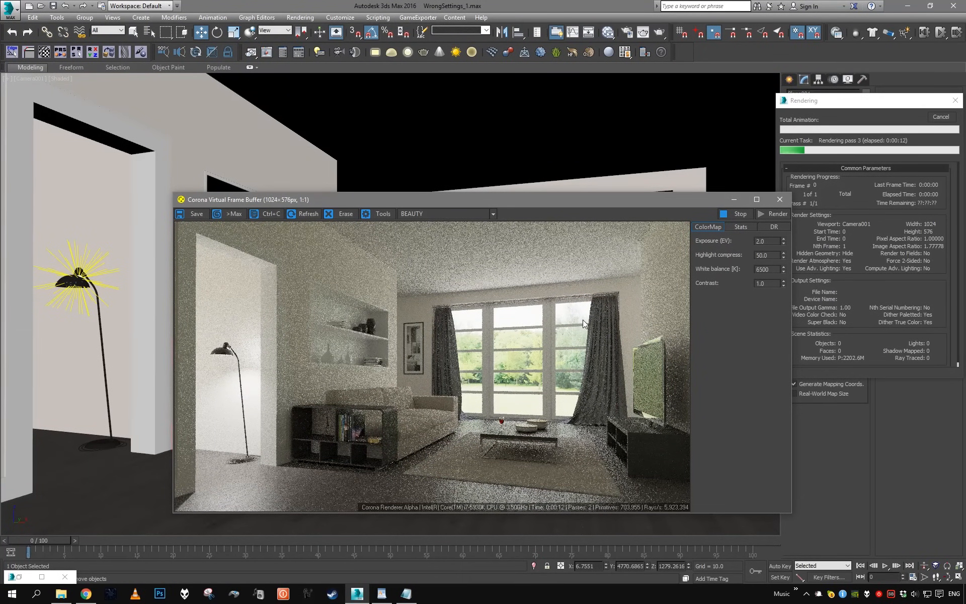
{"action": "left_click", "coordinate": [941, 118]}
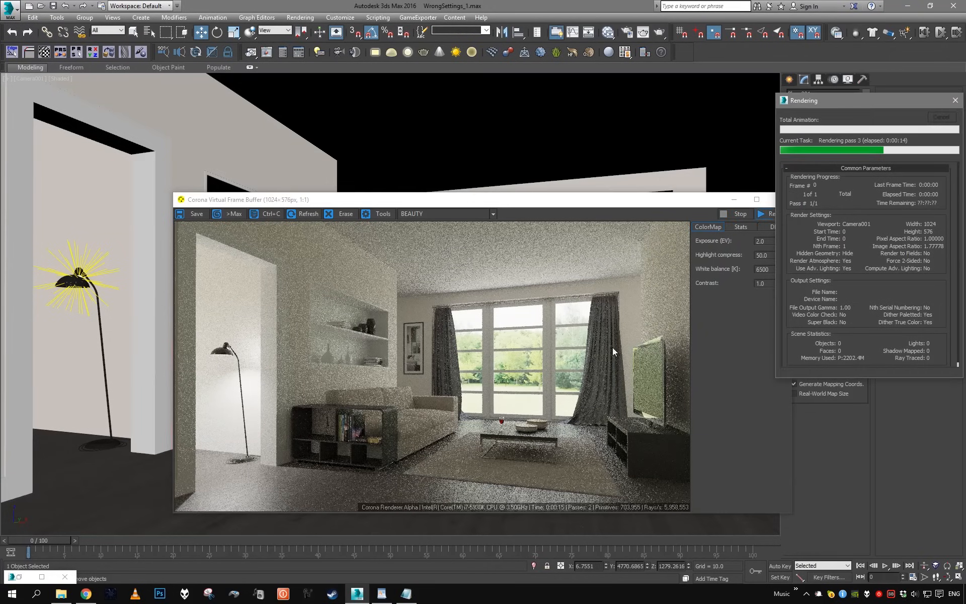
Duplicate the ThinGlass material and switch the copy from Thin (no refraction) to Caustics (slow).
{"action": "left_click", "coordinate": [20, 577]}
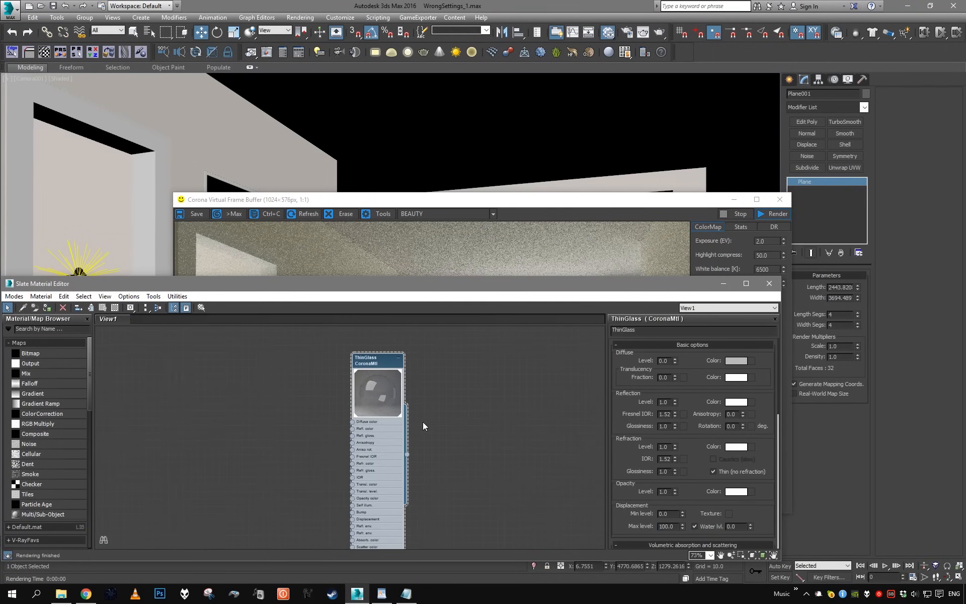
{"action": "left_click_drag", "start_coordinate": [375, 441], "coordinate": [476, 433], "text": "shift"}
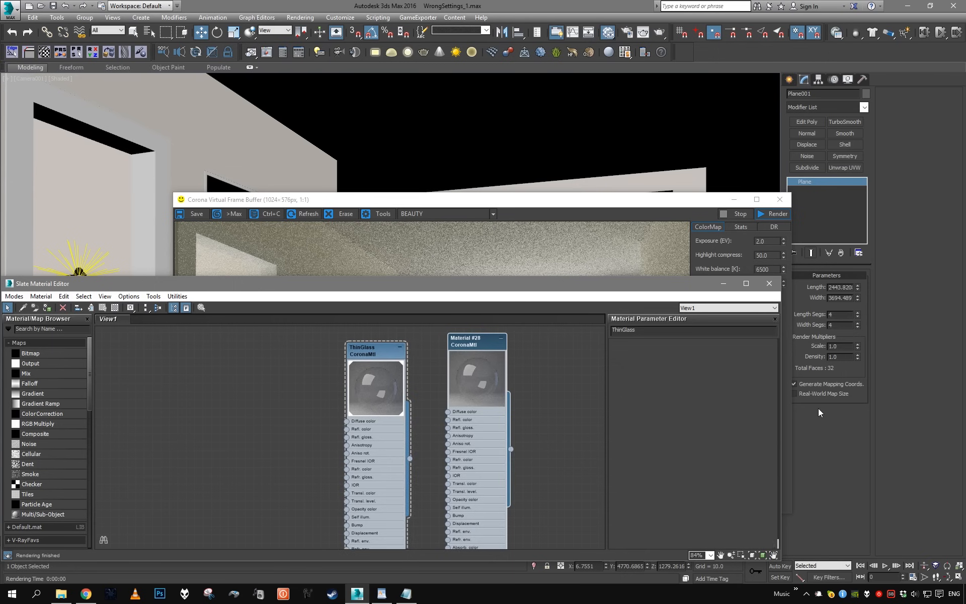
{"action": "left_click", "coordinate": [720, 472]}
{"action": "left_click", "coordinate": [728, 459]}
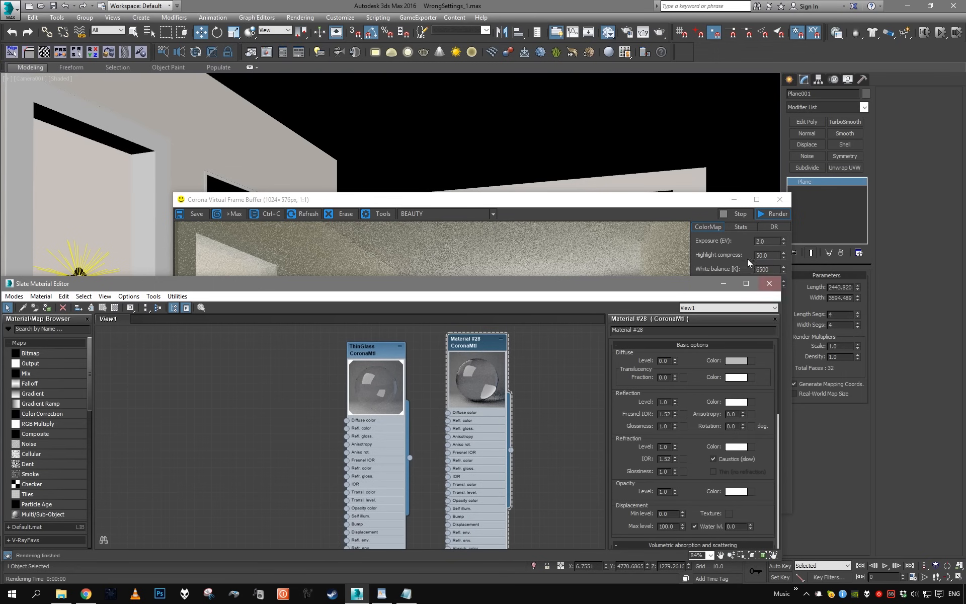
{"action": "left_click", "coordinate": [723, 284]}
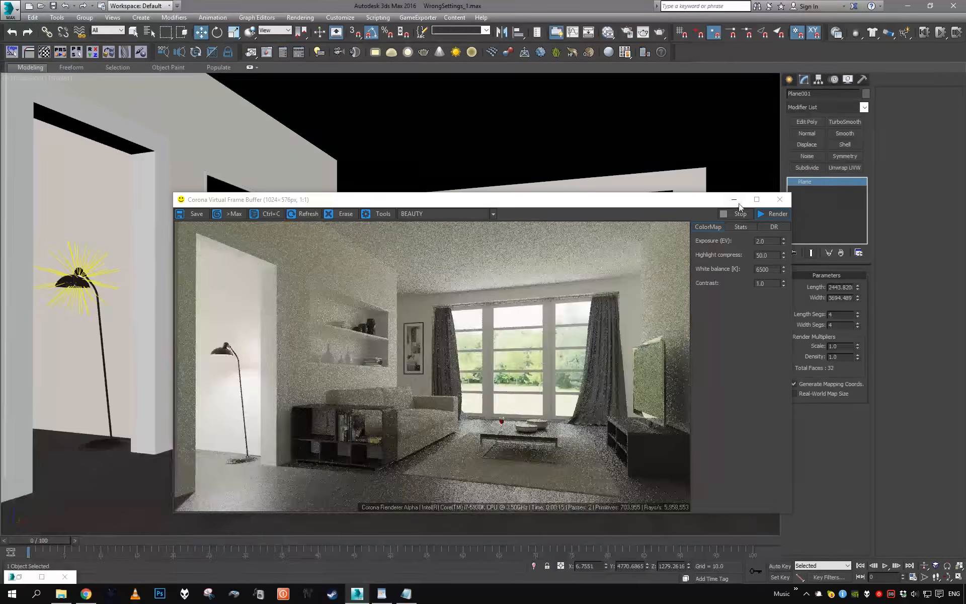
Switch to the perspective view and select the disc covering the opening of the floor lamp's shade.
{"action": "left_click", "coordinate": [734, 199]}
{"action": "key", "text": "p"}
{"action": "scroll", "coordinate": [220, 306], "scroll_direction": "up", "scroll_amount": 5}
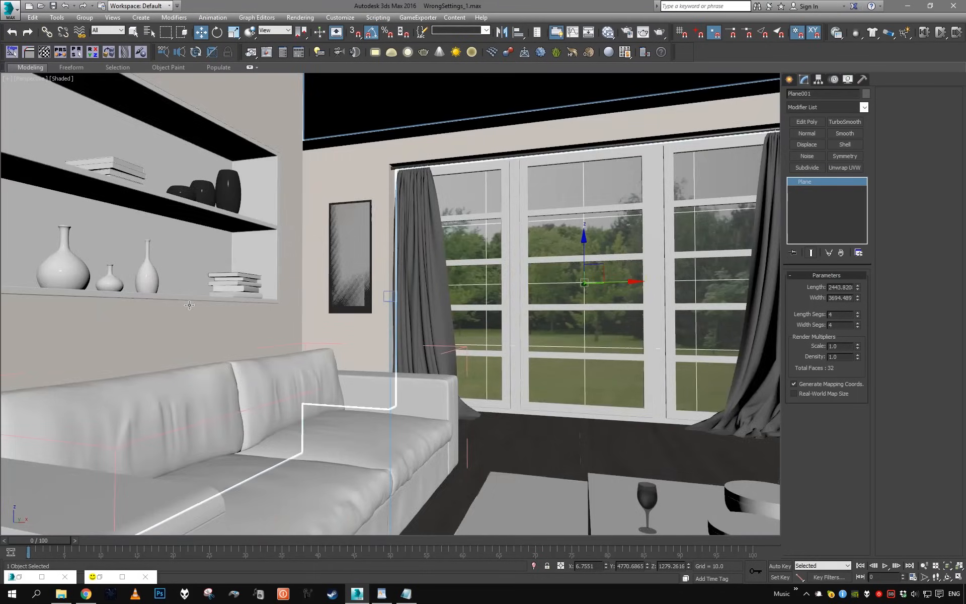
{"action": "middle_click_drag", "start_coordinate": [220, 306], "coordinate": [349, 308]}
{"action": "key", "text": "q"}
{"action": "left_click", "coordinate": [178, 269]}
{"action": "middle_click_drag", "start_coordinate": [178, 269], "coordinate": [344, 337], "text": "alt"}
{"action": "left_click", "coordinate": [345, 167]}
{"action": "left_click", "coordinate": [350, 196]}
Compare the rendered lamp and the glass materials, then examine the lampshade and its light source up close.
{"action": "left_click", "coordinate": [104, 574]}
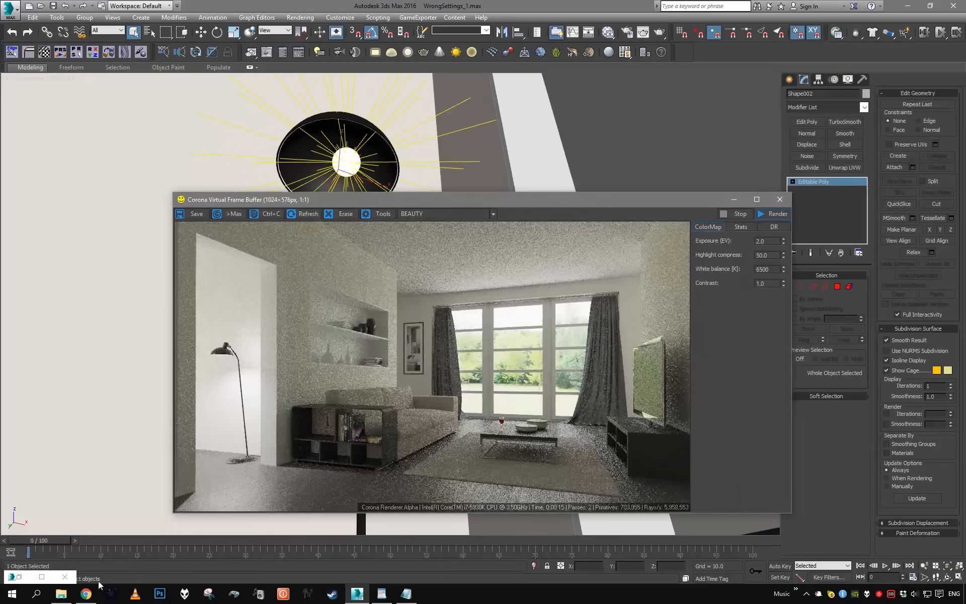
{"action": "left_click", "coordinate": [39, 576]}
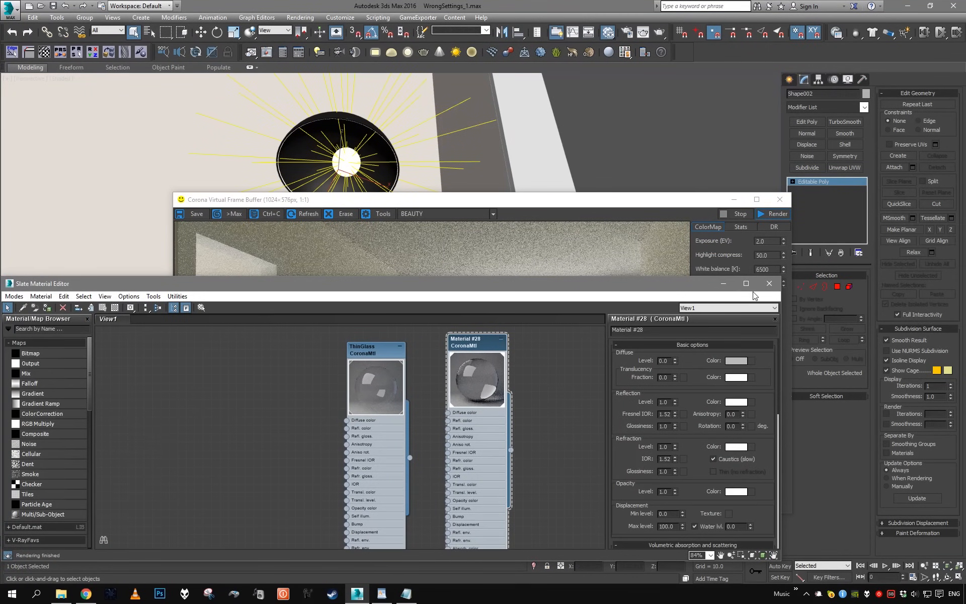
{"action": "left_click", "coordinate": [724, 284]}
{"action": "mouse_move", "coordinate": [372, 141]}
{"action": "middle_mouse_down", "text": "alt"}
{"action": "mouse_move", "coordinate": [394, 202]}
{"action": "mouse_move", "coordinate": [385, 142]}
{"action": "middle_mouse_up", "text": "alt"}
{"action": "left_click", "coordinate": [734, 200]}
{"action": "scroll", "coordinate": [402, 195], "scroll_direction": "up", "scroll_amount": 5}
{"action": "middle_click_drag", "start_coordinate": [403, 194], "coordinate": [411, 205], "text": "alt"}
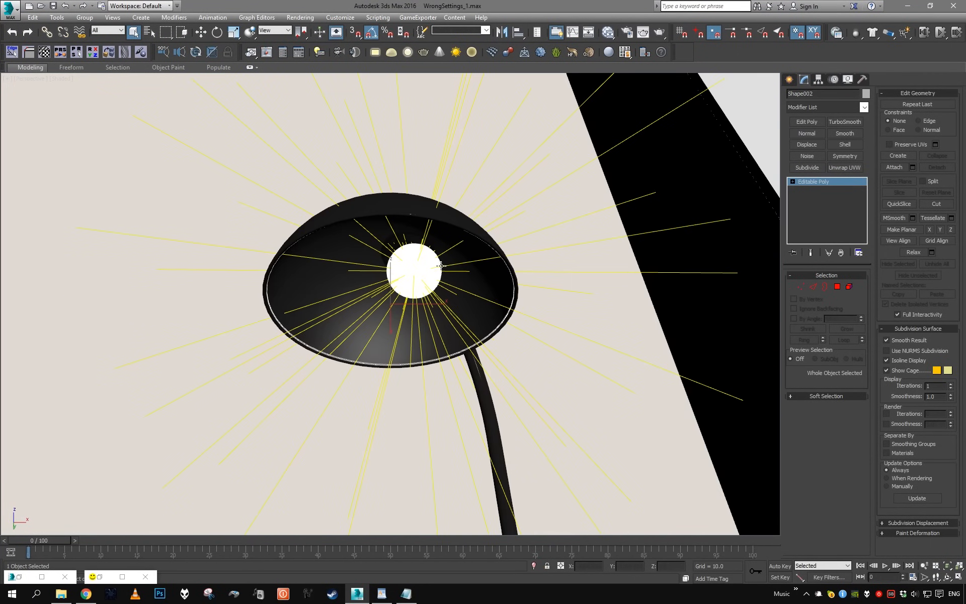
Turn off Caustics (slow) and enable Thin (no refraction) in the copied glass material.
{"action": "left_click", "coordinate": [100, 576]}
{"action": "key", "text": "m"}
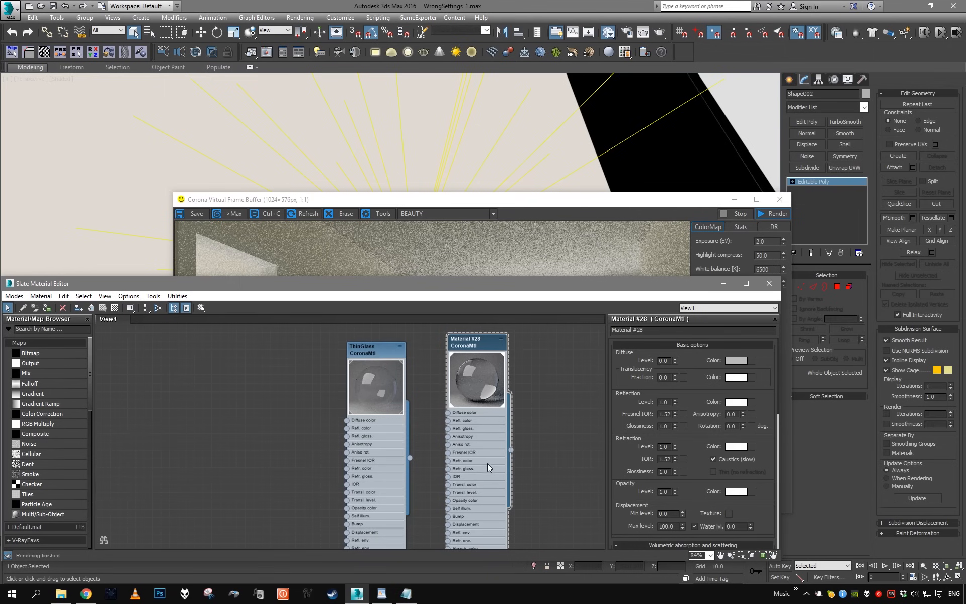
{"action": "left_click", "coordinate": [726, 459]}
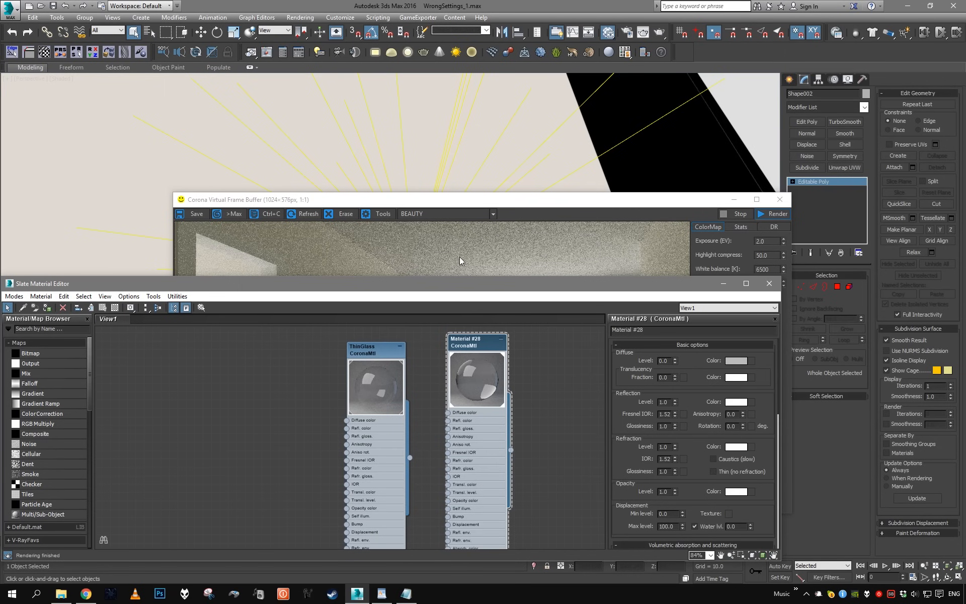
{"action": "left_click", "coordinate": [723, 473]}
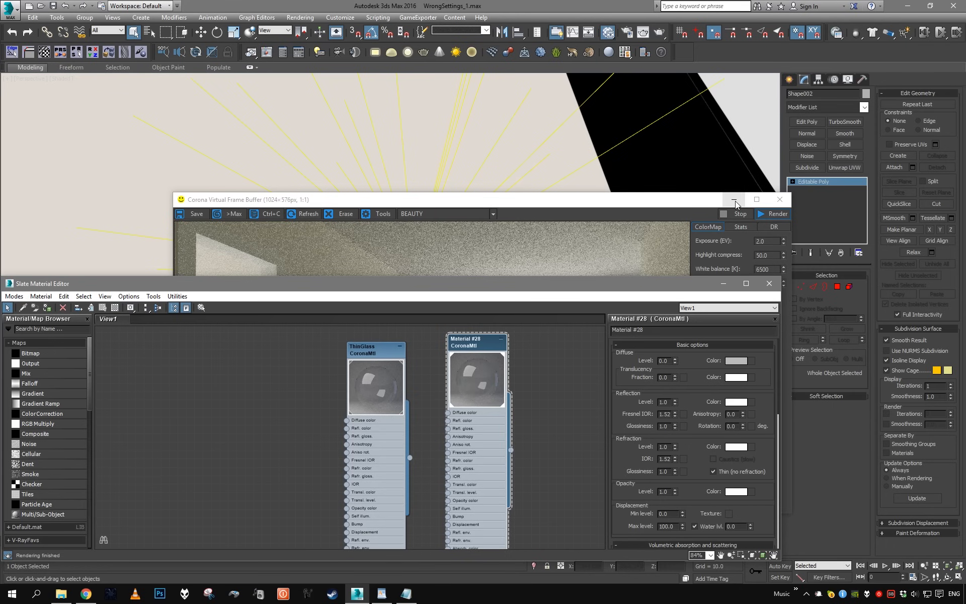
Isolate the floor lamp's disc, delete all its polygons except the selected face, and end the isolation.
{"action": "left_click", "coordinate": [734, 199]}
{"action": "key", "text": "alt+q"}
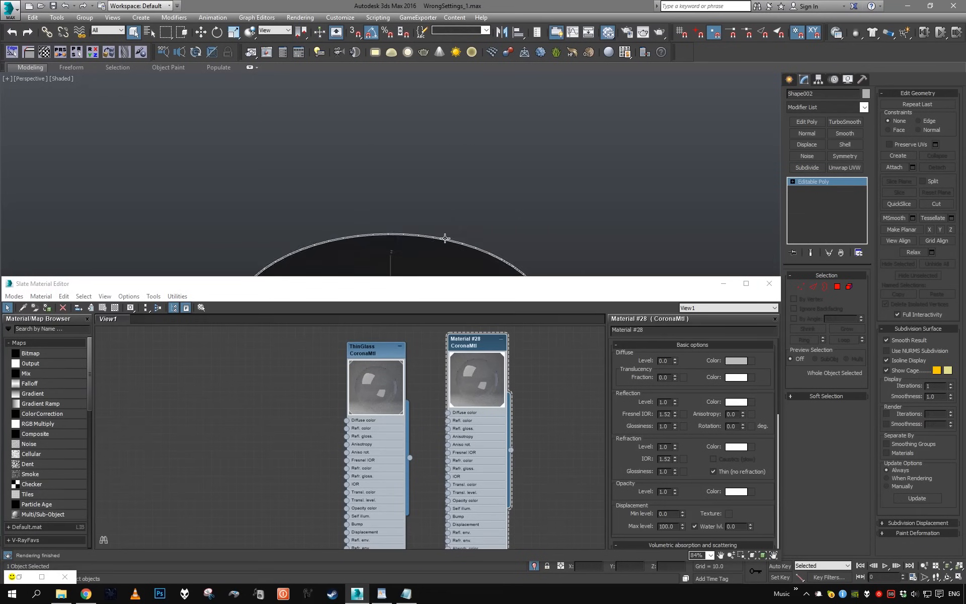
{"action": "left_click", "coordinate": [838, 286]}
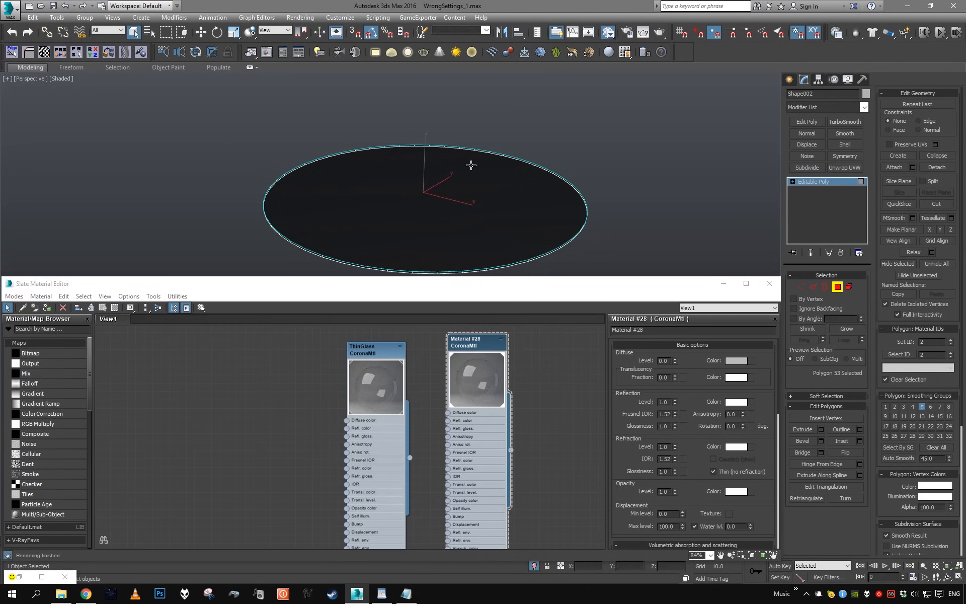
{"action": "key", "text": "ctrl+i"}
{"action": "key", "text": "Delete"}
{"action": "key", "text": "4"}
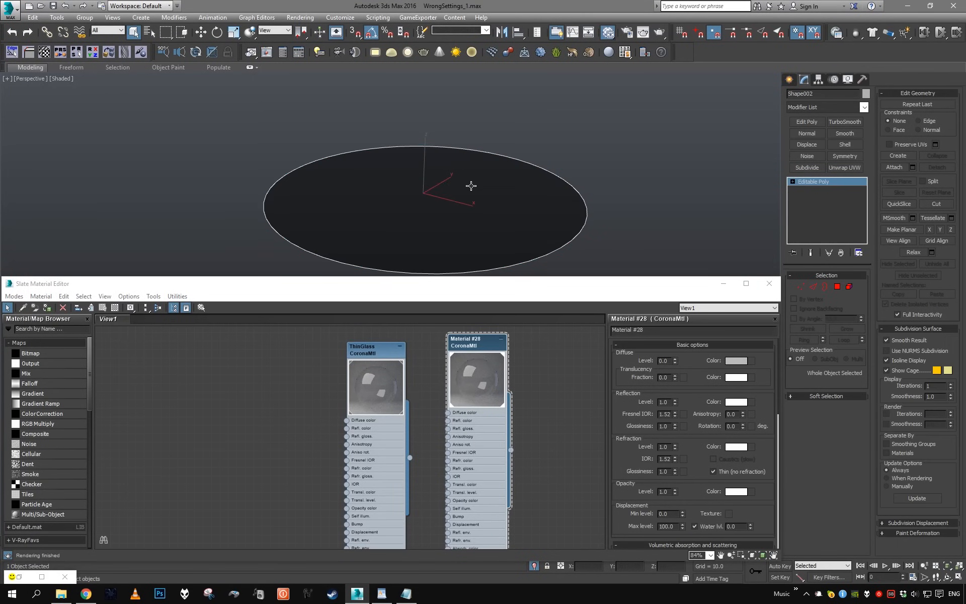
{"action": "key", "text": "z"}
{"action": "middle_click_drag", "start_coordinate": [470, 185], "coordinate": [472, 160], "text": "alt"}
{"action": "middle_click_drag", "start_coordinate": [472, 196], "coordinate": [493, 76], "text": "alt"}
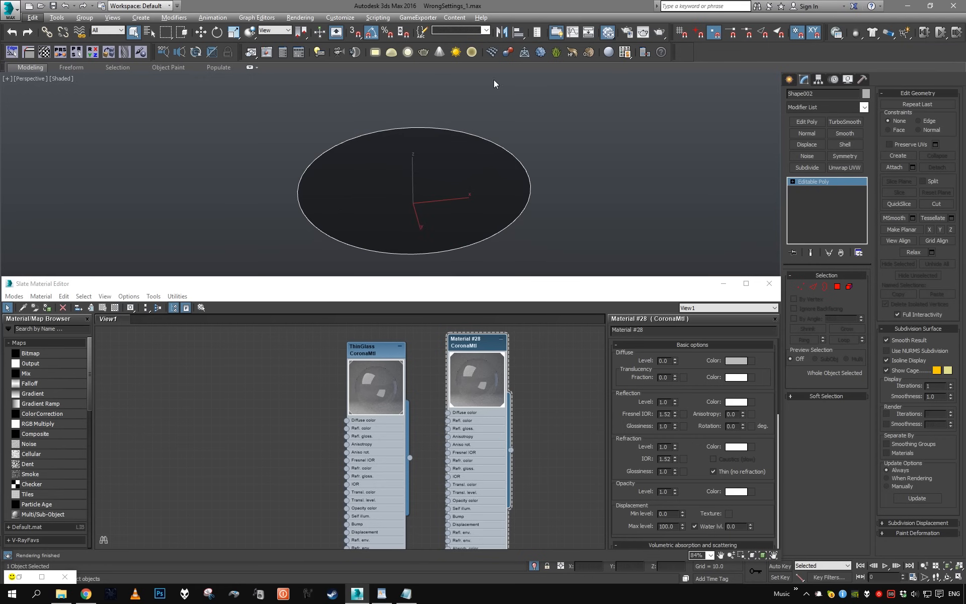
{"action": "left_click", "coordinate": [534, 565]}
{"action": "middle_click_drag", "start_coordinate": [474, 247], "coordinate": [445, 161], "text": "alt"}
{"action": "left_click", "coordinate": [723, 284]}
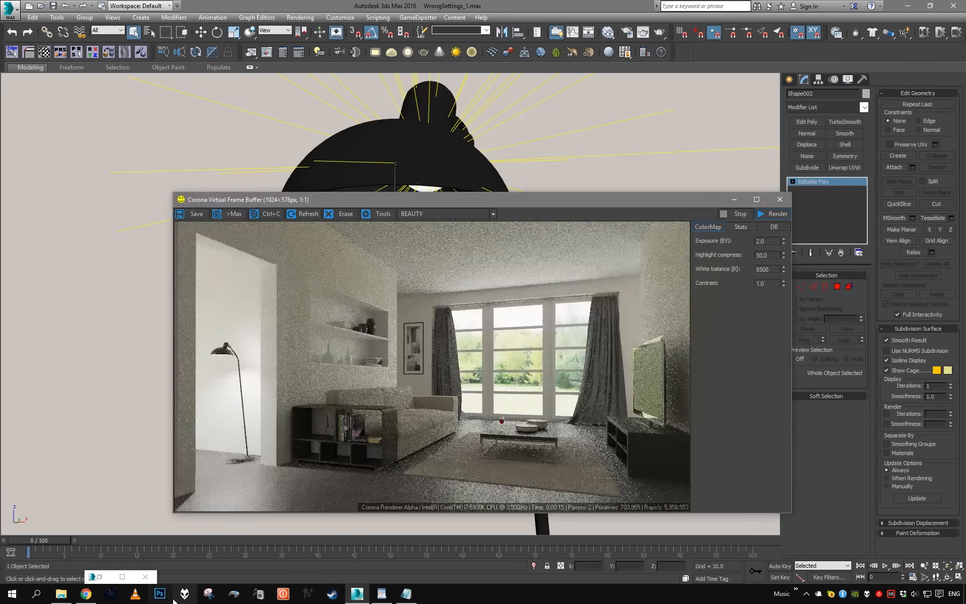
Compare the floor lamp in the last render with the open lampshade in the perspective view and the refraction options of the copied glass material.
{"action": "left_click", "coordinate": [19, 576]}
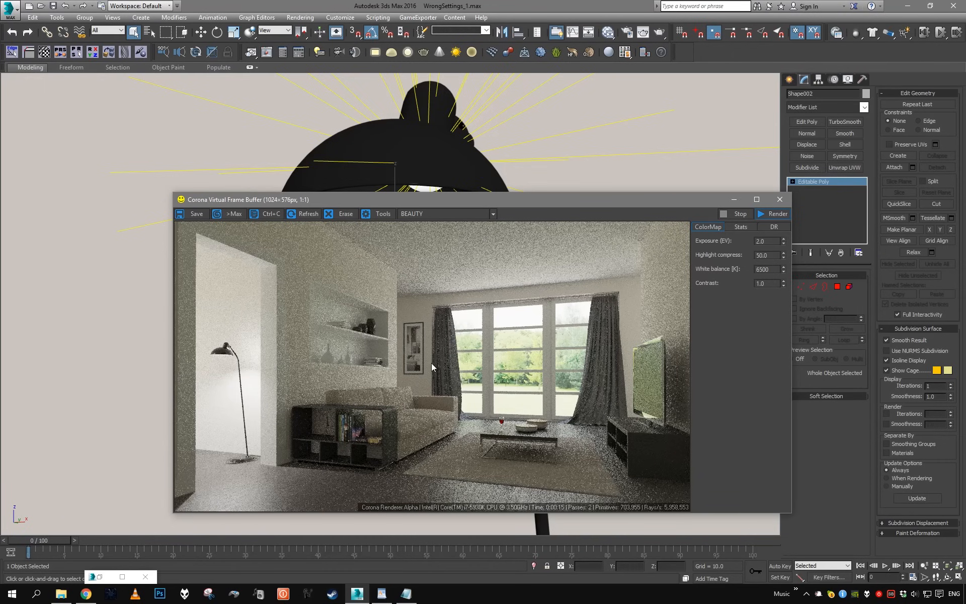
{"action": "left_click", "coordinate": [741, 197]}
{"action": "middle_click_drag", "start_coordinate": [362, 186], "coordinate": [380, 246]}
{"action": "scroll", "coordinate": [380, 246], "scroll_direction": "up", "scroll_amount": 3}
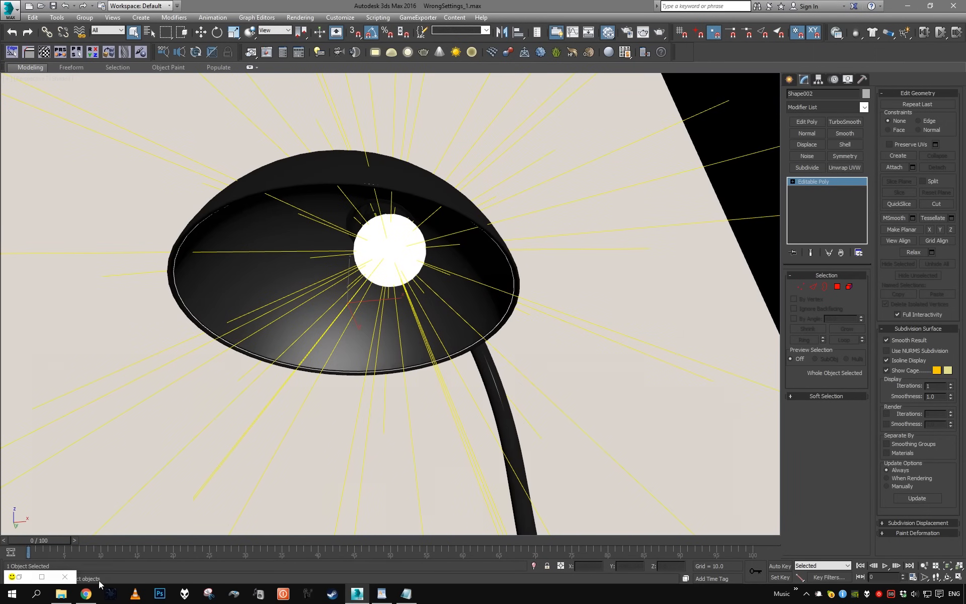
{"action": "left_click", "coordinate": [97, 581]}
{"action": "left_click", "coordinate": [18, 577]}
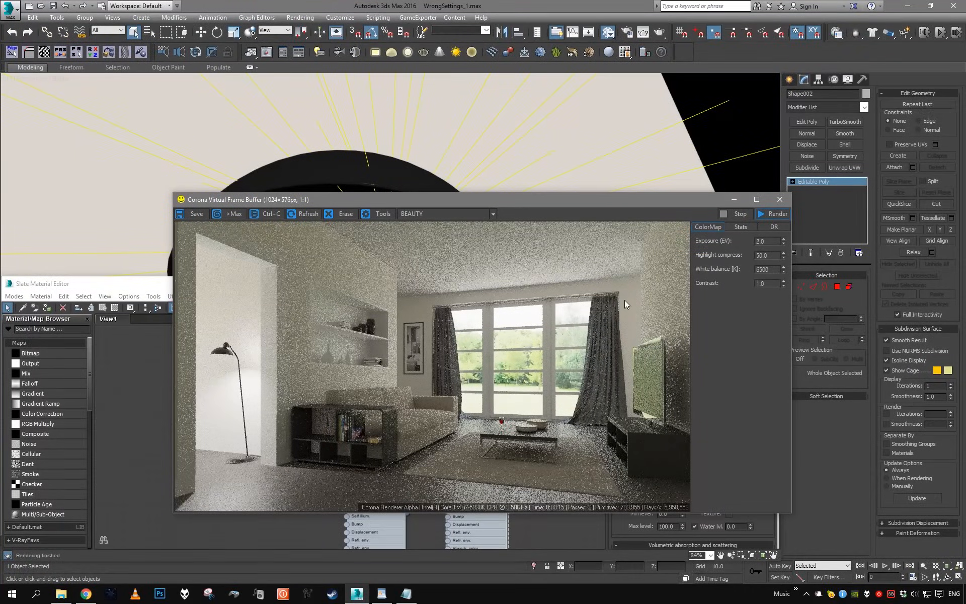
{"action": "left_click", "coordinate": [734, 200]}
{"action": "scroll", "coordinate": [505, 362], "scroll_direction": "down", "scroll_amount": 2}
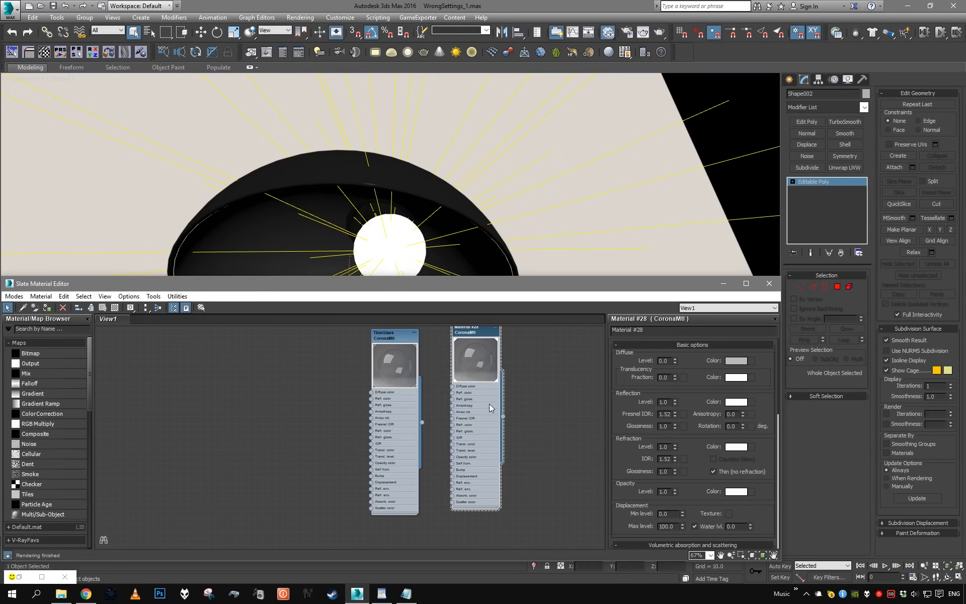
{"action": "middle_click_drag", "start_coordinate": [489, 404], "coordinate": [468, 440]}
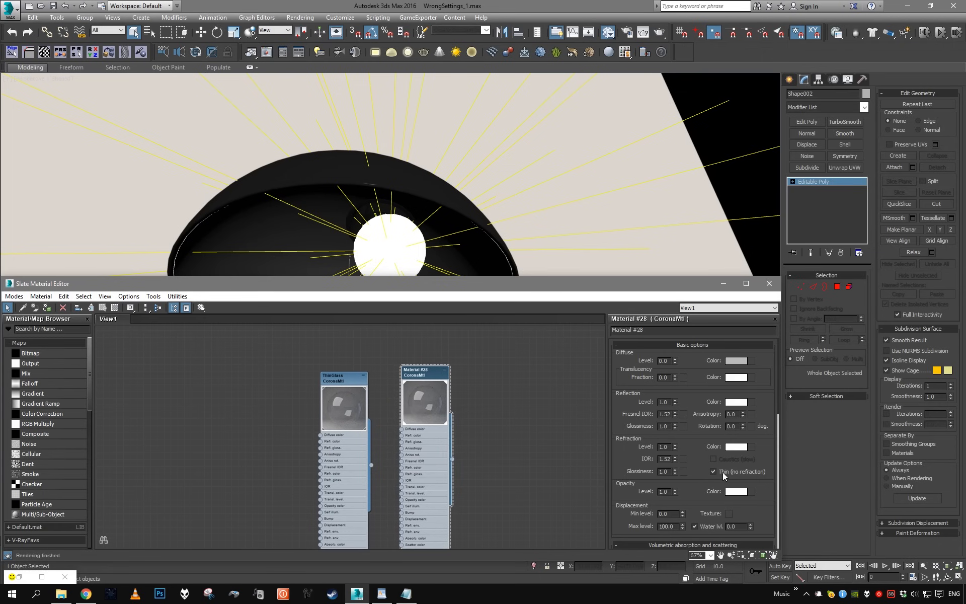
Clear the object selection and return to the camera view of the whole room.
{"action": "left_click", "coordinate": [724, 283]}
{"action": "middle_click_drag", "start_coordinate": [478, 249], "coordinate": [439, 226], "text": "alt"}
{"action": "scroll", "coordinate": [446, 295], "scroll_direction": "down", "scroll_amount": 5}
{"action": "left_click", "coordinate": [488, 284]}
{"action": "middle_click_drag", "start_coordinate": [483, 287], "coordinate": [380, 295], "text": "alt"}
{"action": "key", "text": "c"}
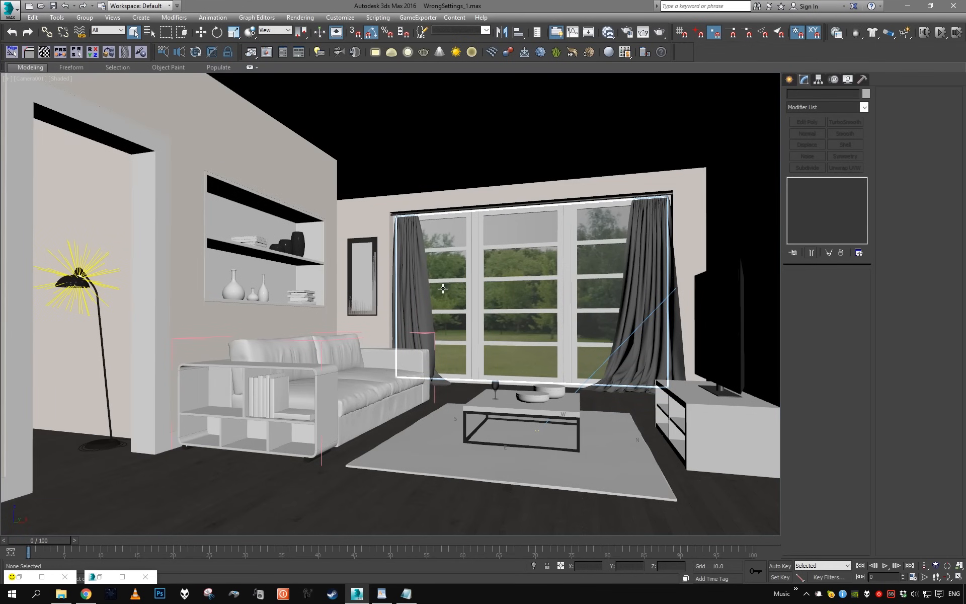
Select the floor lamp and examine the inside of its shade up close in the perspective view.
{"action": "left_click", "coordinate": [75, 287]}
{"action": "left_click", "coordinate": [127, 308], "text": "ctrl"}
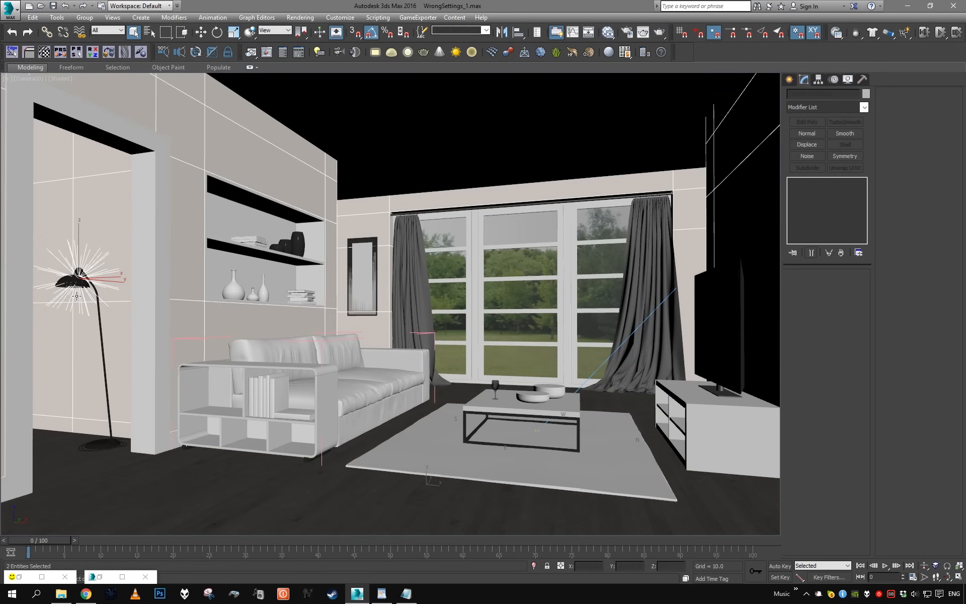
{"action": "left_click", "coordinate": [70, 288]}
{"action": "key", "text": "p"}
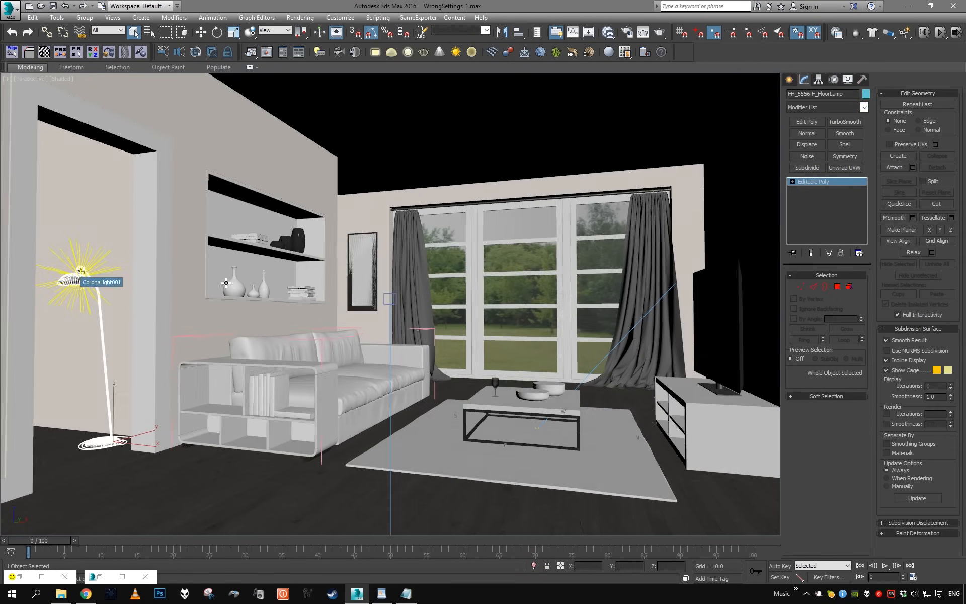
{"action": "key", "text": "z"}
{"action": "middle_click_drag", "start_coordinate": [250, 267], "coordinate": [308, 310], "text": "alt"}
{"action": "scroll", "coordinate": [319, 259], "scroll_direction": "up", "scroll_amount": 4}
{"action": "middle_click_drag", "start_coordinate": [319, 259], "coordinate": [480, 312]}
{"action": "left_click", "coordinate": [480, 311]}
{"action": "scroll", "coordinate": [480, 311], "scroll_direction": "up", "scroll_amount": 2}
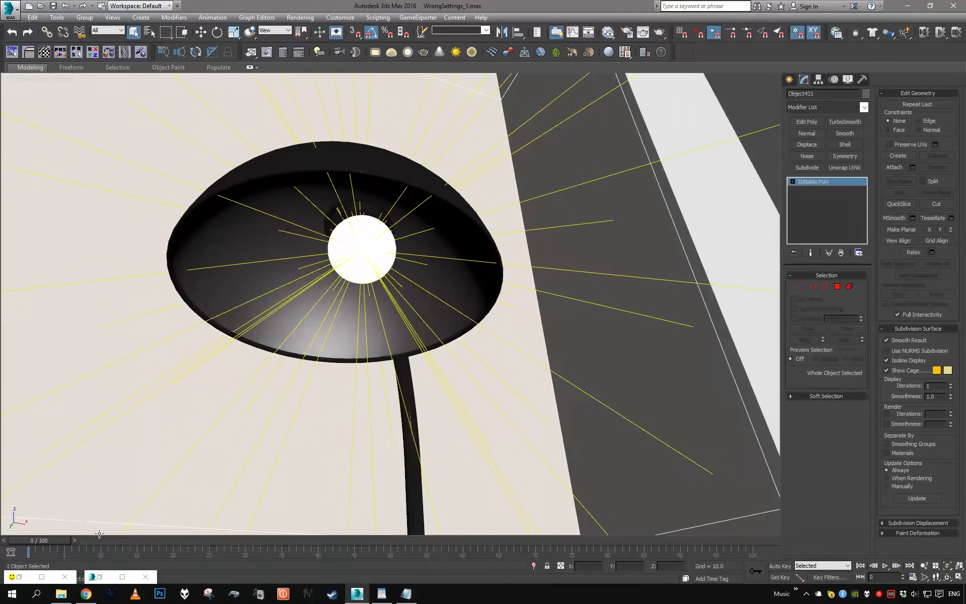
Pick the floor lamp's multi/sub-object material from its shade into the Slate Material Editor and bring its sub-materials into view.
{"action": "left_click", "coordinate": [100, 577]}
{"action": "middle_click_drag", "start_coordinate": [356, 199], "coordinate": [292, 226], "text": "alt"}
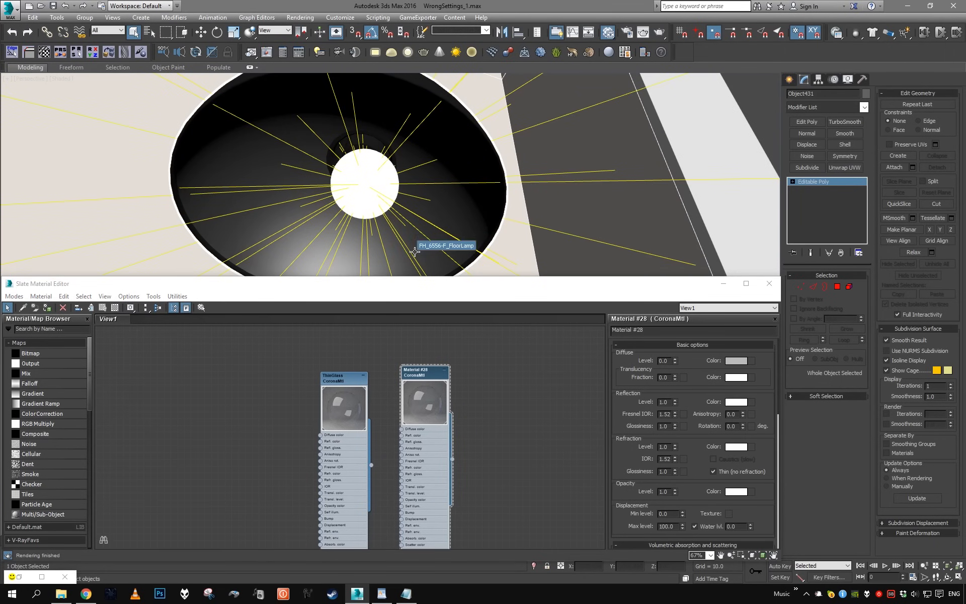
{"action": "scroll", "coordinate": [446, 409], "scroll_direction": "down", "scroll_amount": 4}
{"action": "middle_click_drag", "start_coordinate": [423, 375], "coordinate": [417, 503]}
{"action": "scroll", "coordinate": [342, 411], "scroll_direction": "up", "scroll_amount": 3}
{"action": "left_click", "coordinate": [23, 307]}
{"action": "left_click", "coordinate": [265, 230]}
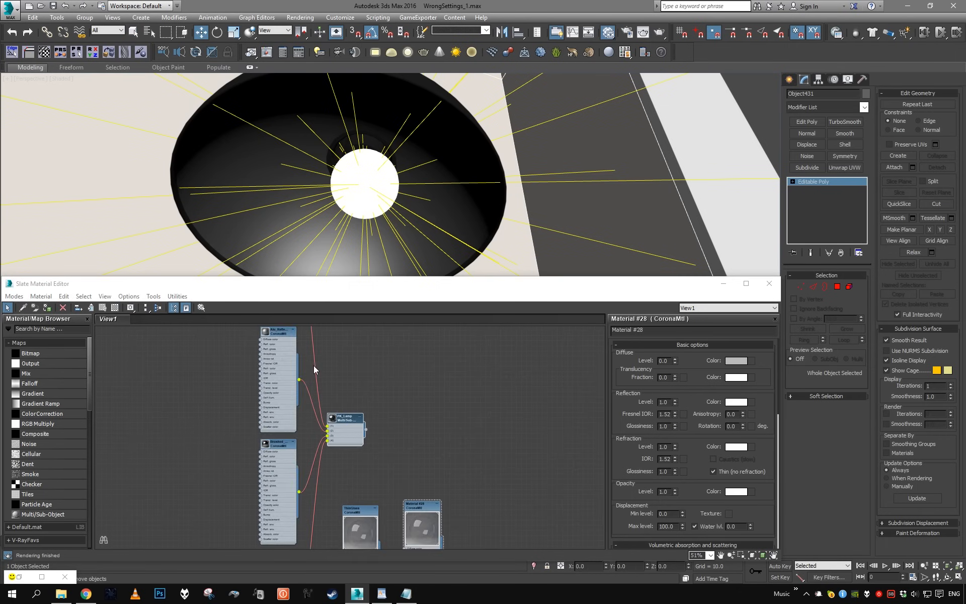
{"action": "scroll", "coordinate": [313, 365], "scroll_direction": "down", "scroll_amount": 5}
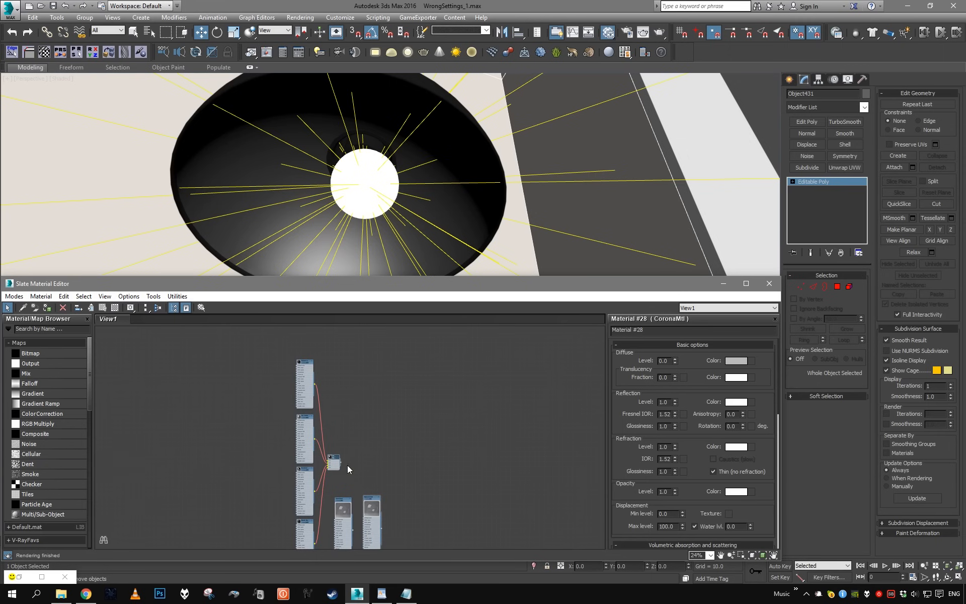
{"action": "scroll", "coordinate": [348, 462], "scroll_direction": "up", "scroll_amount": 2}
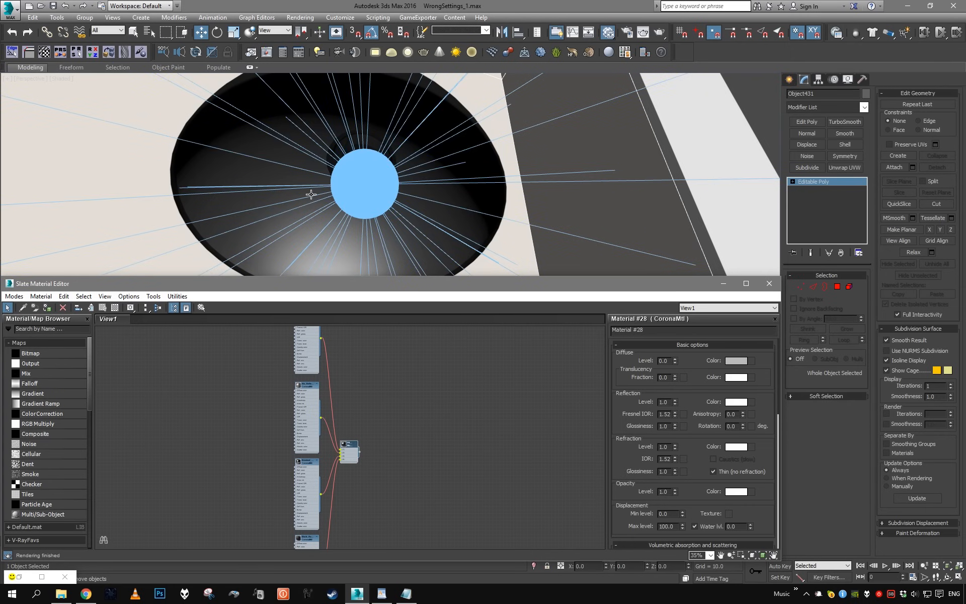
{"action": "scroll", "coordinate": [390, 413], "scroll_direction": "up", "scroll_amount": 3}
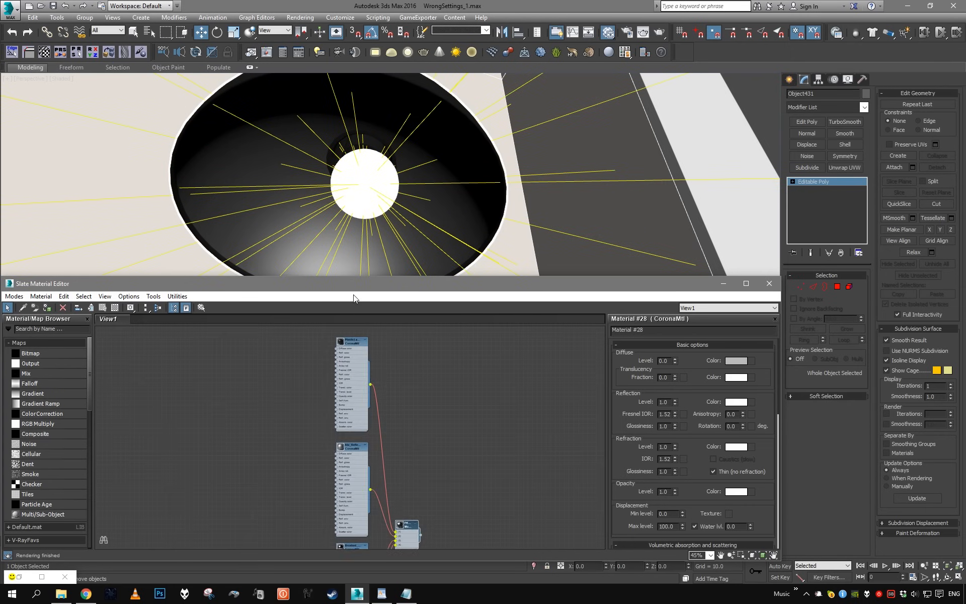
{"action": "middle_click_drag", "start_coordinate": [383, 434], "coordinate": [379, 361]}
{"action": "scroll", "coordinate": [379, 360], "scroll_direction": "down", "scroll_amount": 1}
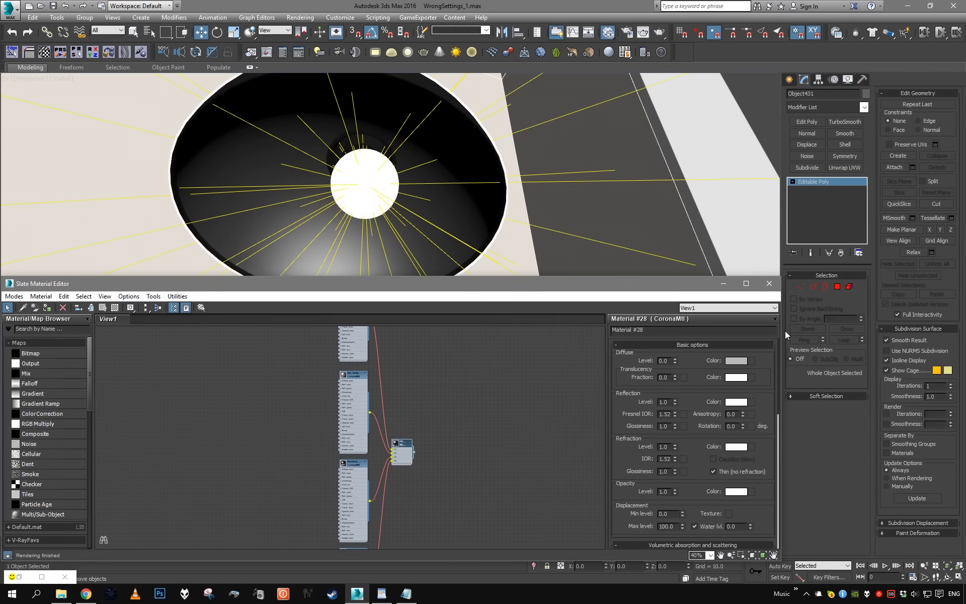
{"action": "left_click", "coordinate": [837, 286]}
{"action": "left_click", "coordinate": [458, 231]}
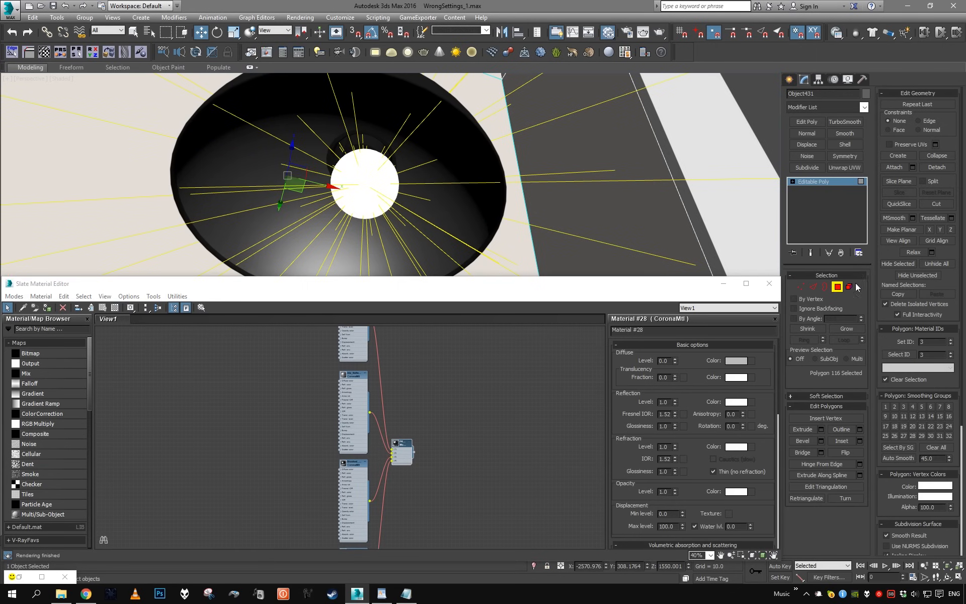
{"action": "left_click", "coordinate": [831, 181]}
Open the settings of the lamp's Brushed_Chrome sub-material and enlarge its preview.
{"action": "scroll", "coordinate": [377, 382], "scroll_direction": "up", "scroll_amount": 5}
{"action": "double_click", "coordinate": [375, 437]}
{"action": "scroll", "coordinate": [379, 434], "scroll_direction": "up", "scroll_amount": 1}
{"action": "double_click", "coordinate": [352, 367]}
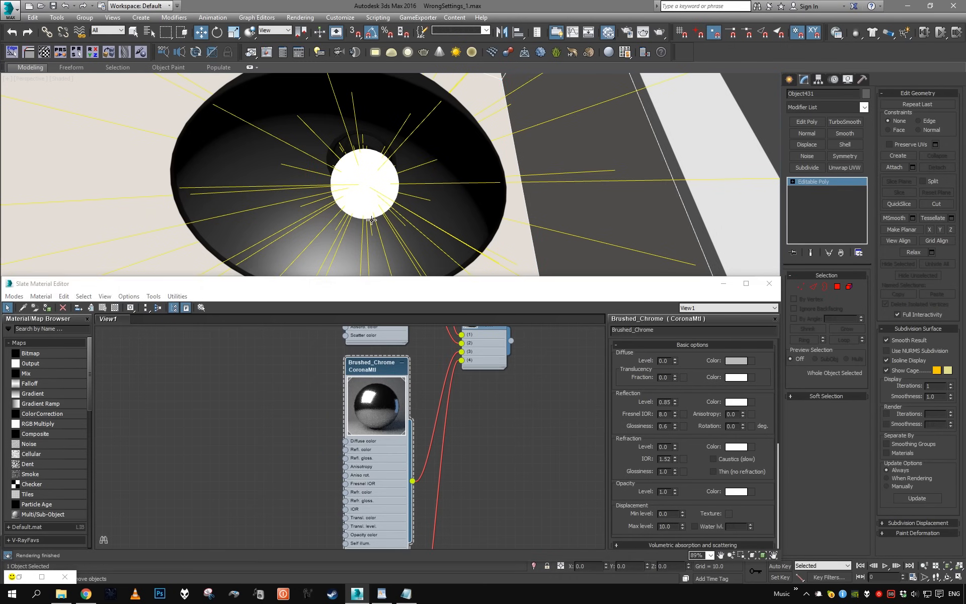
Test-render the perspective close-up of the lampshade, stopping after the first passes.
{"action": "key", "text": "shift+q"}
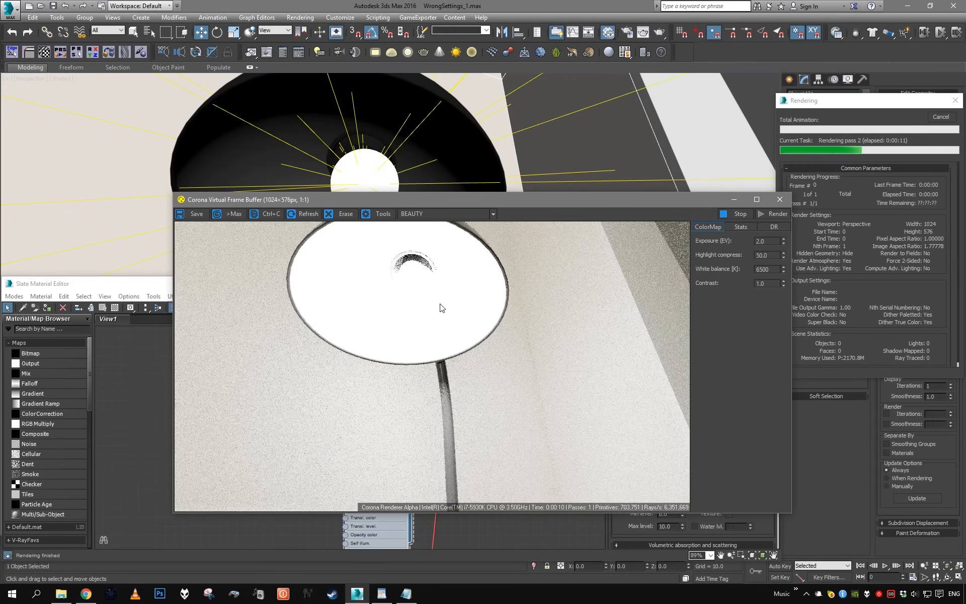
{"action": "left_click", "coordinate": [731, 214]}
{"action": "left_click", "coordinate": [733, 199]}
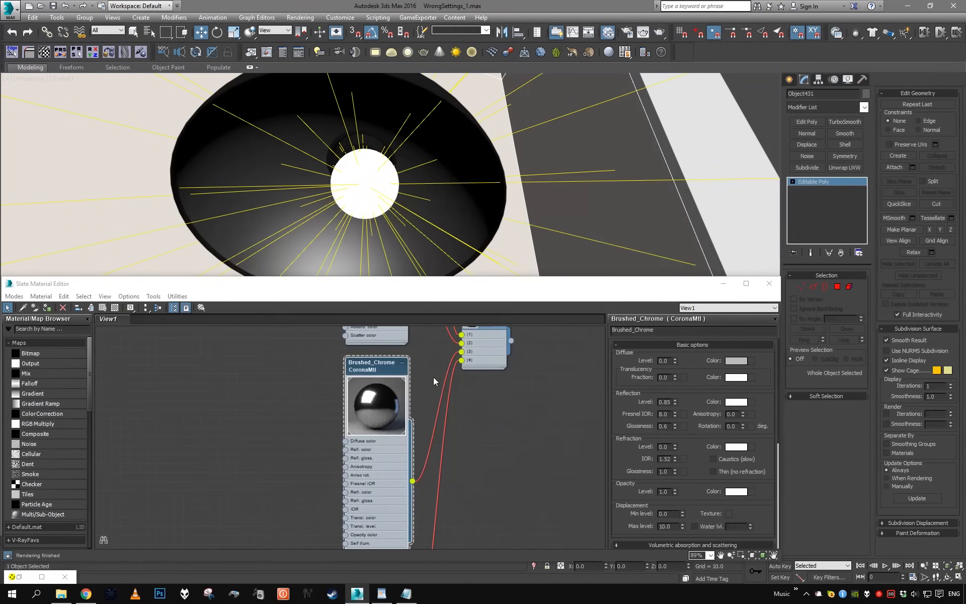
Select the floor lamp and isolate it in the perspective view.
{"action": "left_click", "coordinate": [849, 287]}
{"action": "key", "text": "q"}
{"action": "middle_click_drag", "start_coordinate": [489, 217], "coordinate": [515, 103], "text": "alt"}
{"action": "scroll", "coordinate": [462, 223], "scroll_direction": "down", "scroll_amount": 3}
{"action": "scroll", "coordinate": [469, 125], "scroll_direction": "up", "scroll_amount": 3}
{"action": "key", "text": "5"}
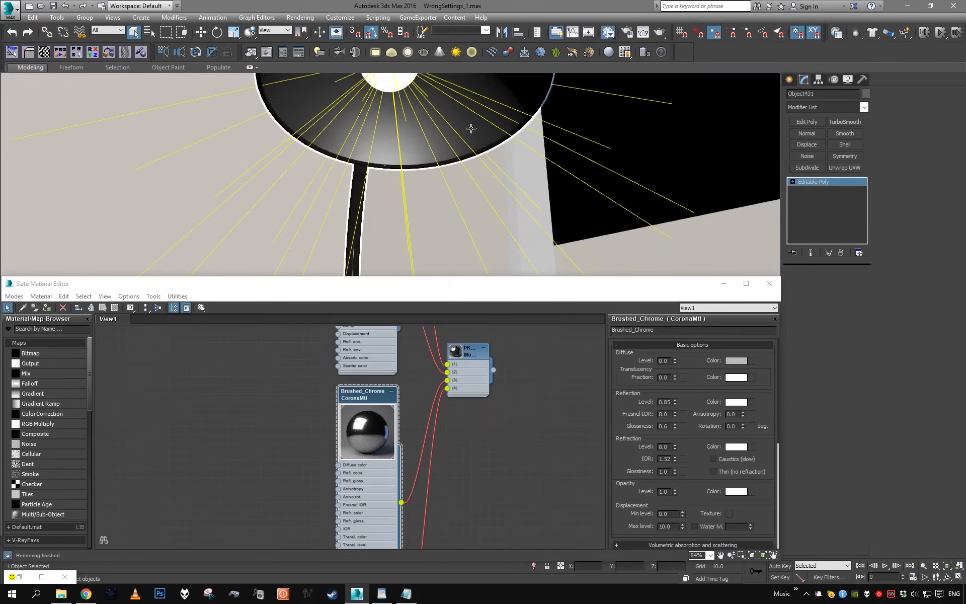
{"action": "left_click", "coordinate": [471, 129]}
{"action": "scroll", "coordinate": [445, 179], "scroll_direction": "down", "scroll_amount": 3}
{"action": "key", "text": "alt+q"}
{"action": "scroll", "coordinate": [467, 183], "scroll_direction": "up", "scroll_amount": 2}
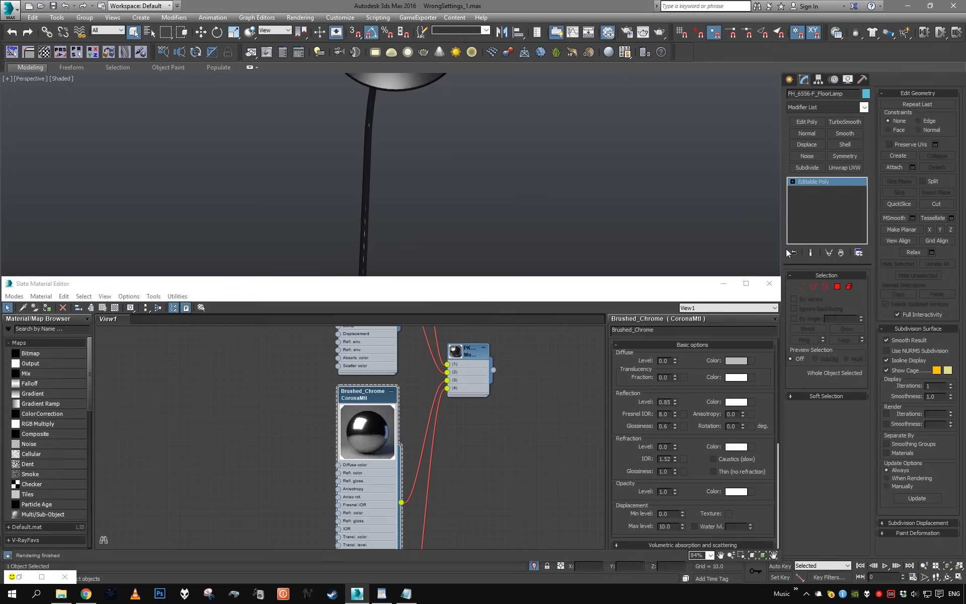
Check which material ID is assigned to a polygon on the inside of the lampshade.
{"action": "left_click", "coordinate": [837, 286]}
{"action": "middle_click_drag", "start_coordinate": [483, 122], "coordinate": [464, 198]}
{"action": "left_click", "coordinate": [394, 117]}
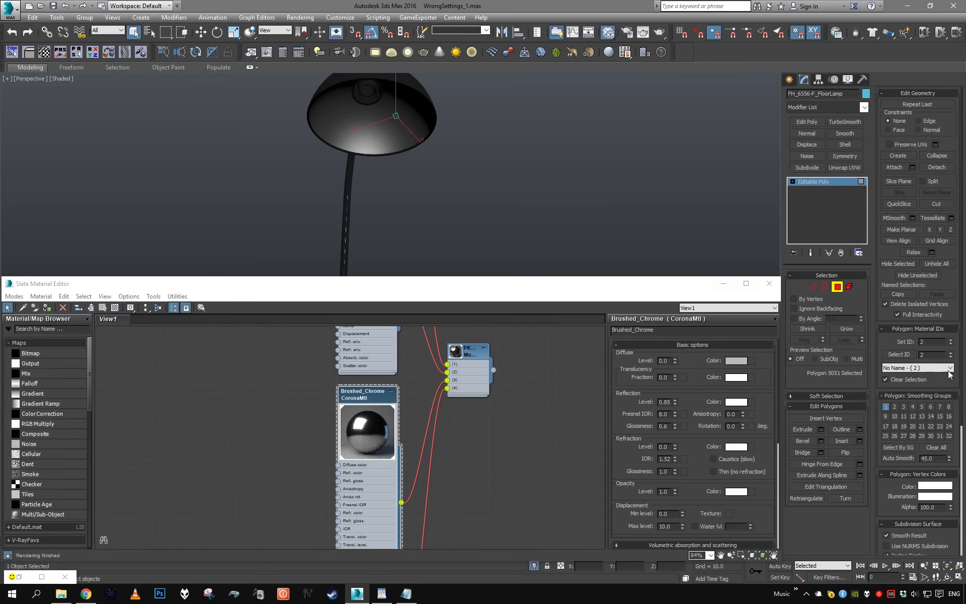
{"action": "left_click", "coordinate": [837, 287]}
Open the settings of the lamp's Alu_Reflector sub-material and enlarge its preview.
{"action": "middle_click_drag", "start_coordinate": [366, 336], "coordinate": [369, 427]}
{"action": "double_click", "coordinate": [376, 418]}
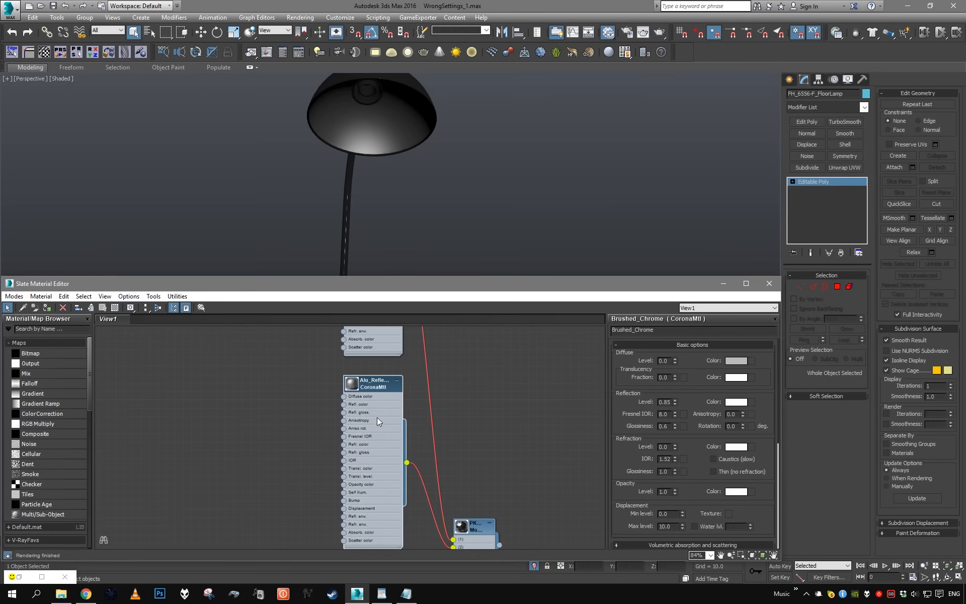
{"action": "scroll", "coordinate": [370, 416], "scroll_direction": "up", "scroll_amount": 1}
{"action": "double_click", "coordinate": [350, 382]}
{"action": "scroll", "coordinate": [370, 382], "scroll_direction": "down", "scroll_amount": 3}
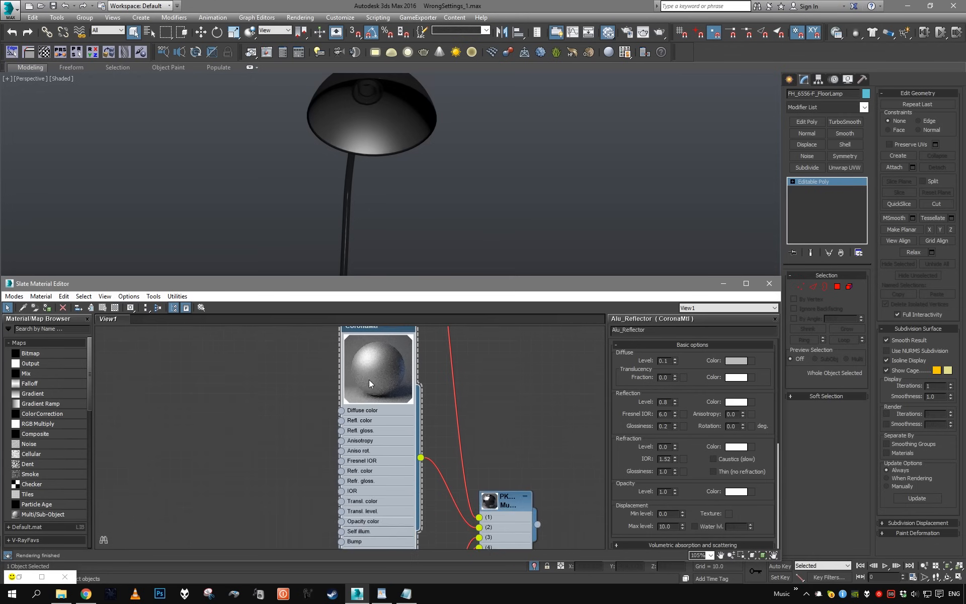
Move the Alu_Reflector node away from the multi/sub-object node to free space between them.
{"action": "middle_click_drag", "start_coordinate": [381, 430], "coordinate": [316, 412]}
{"action": "scroll", "coordinate": [324, 410], "scroll_direction": "down", "scroll_amount": 1}
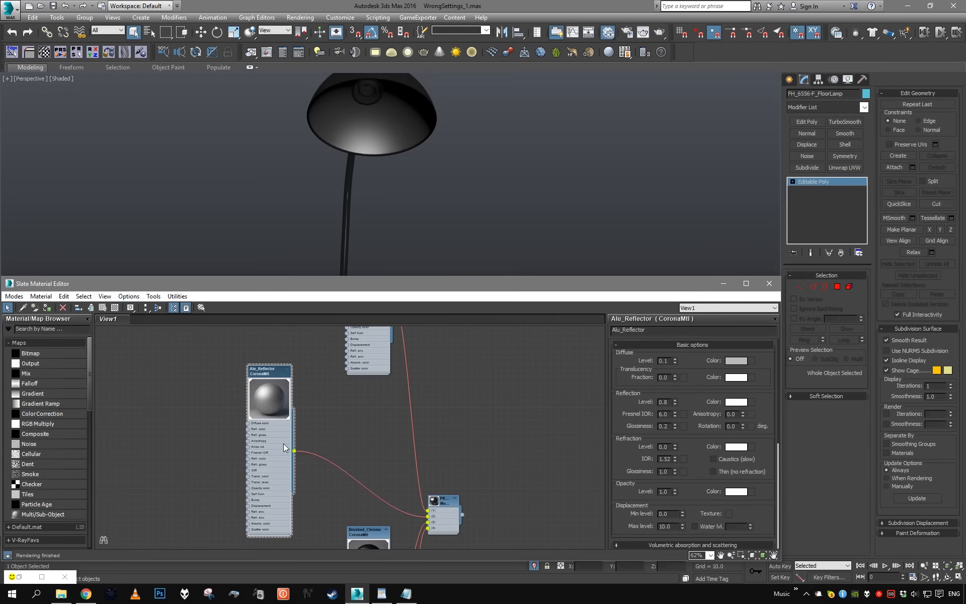
{"action": "left_click_drag", "start_coordinate": [283, 445], "coordinate": [317, 435]}
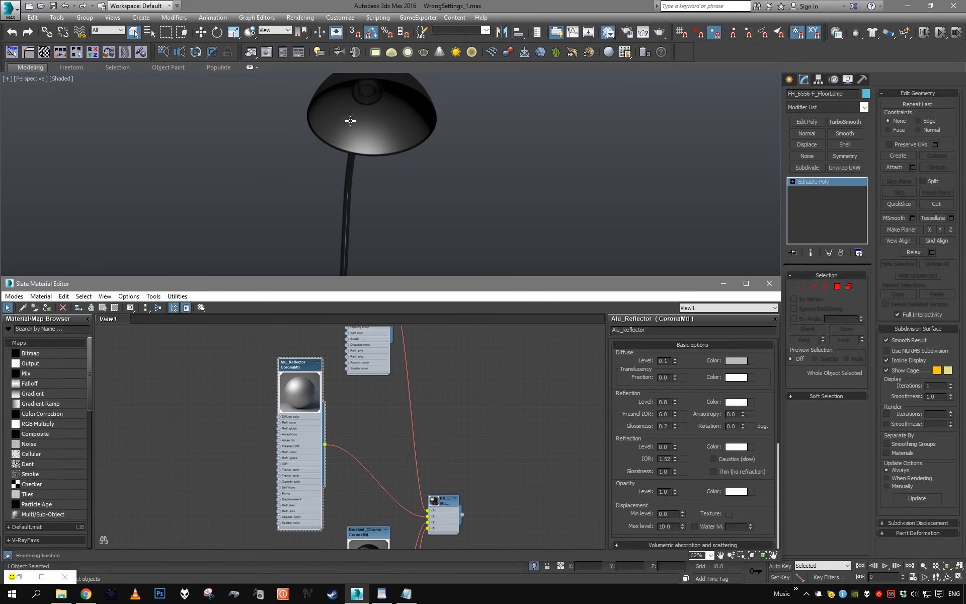
{"action": "left_click_drag", "start_coordinate": [302, 429], "coordinate": [255, 435]}
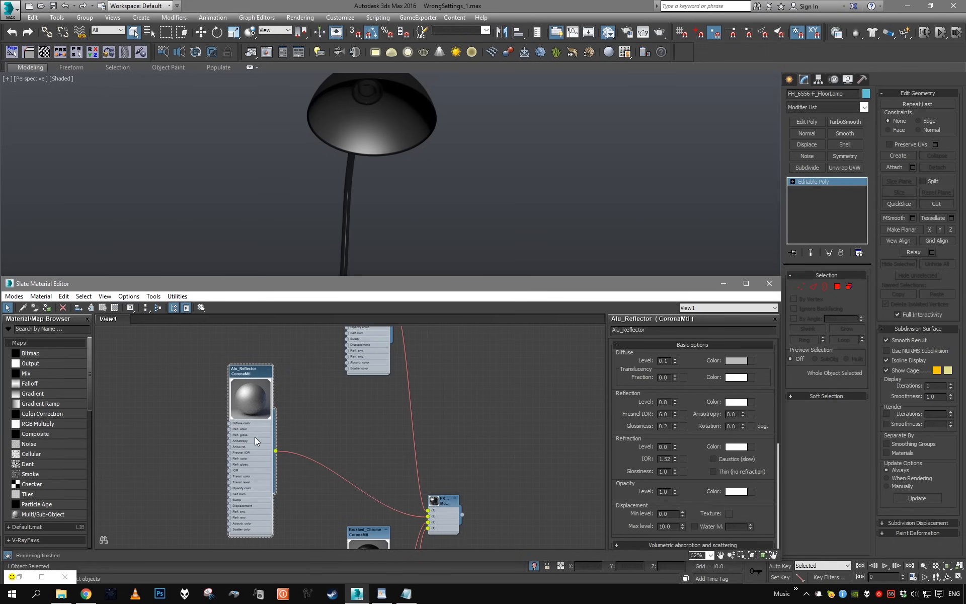
{"action": "middle_click_drag", "start_coordinate": [254, 437], "coordinate": [317, 407]}
Search the material browser for "coronaray", add a CoronaRaySwitchMtl beside Alu_Reflector, and connect Alu_Reflector to its Reflect override slot.
{"action": "left_click", "coordinate": [73, 328]}
{"action": "type", "text": "coro"}
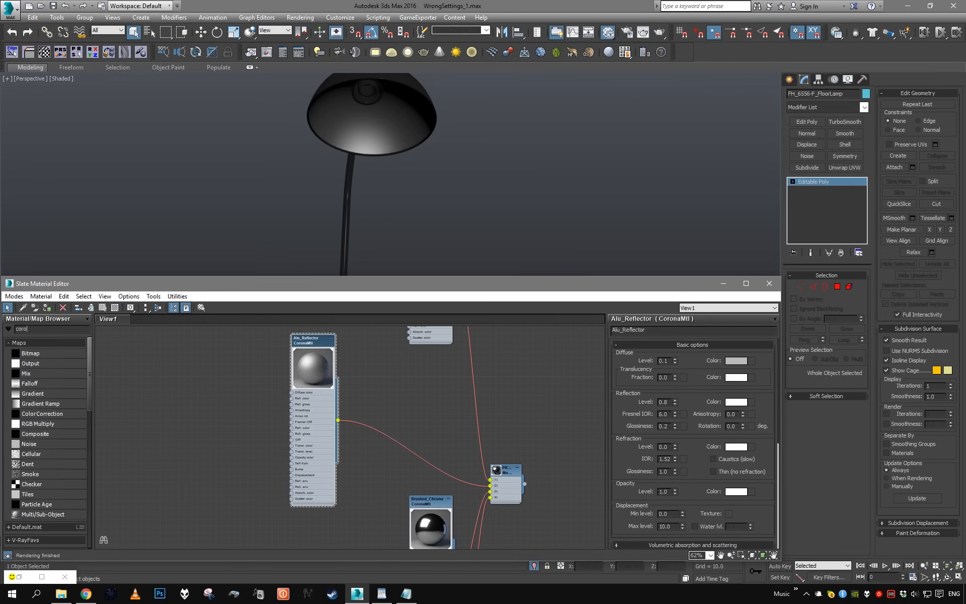
{"action": "type", "text": "naray"}
{"action": "left_click_drag", "start_coordinate": [74, 346], "coordinate": [423, 415]}
{"action": "left_click", "coordinate": [337, 391]}
{"action": "key", "text": "Delete"}
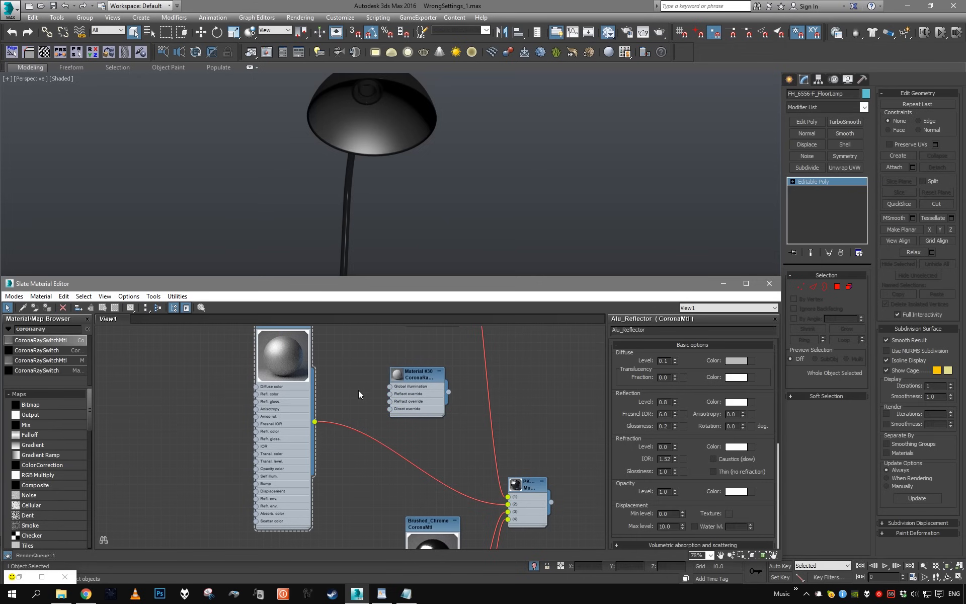
{"action": "scroll", "coordinate": [306, 430], "scroll_direction": "up", "scroll_amount": 3}
{"action": "left_click_drag", "start_coordinate": [373, 447], "coordinate": [381, 444]}
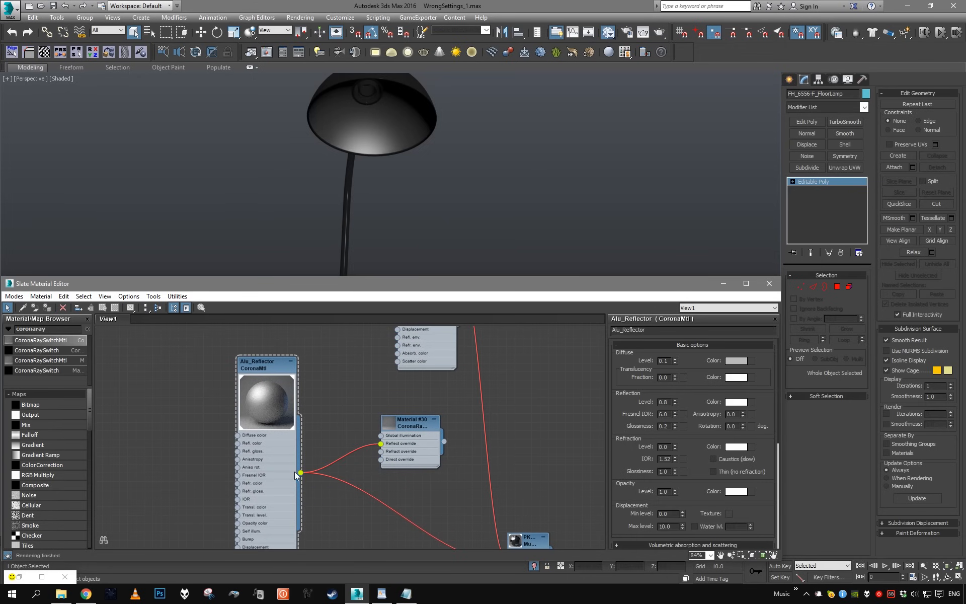
Connect Alu_Reflector to the Refract override and Direct override slots of the CoronaRaySwitchMtl as well.
{"action": "left_click_drag", "start_coordinate": [301, 472], "coordinate": [381, 459]}
{"action": "scroll", "coordinate": [342, 455], "scroll_direction": "down", "scroll_amount": 3}
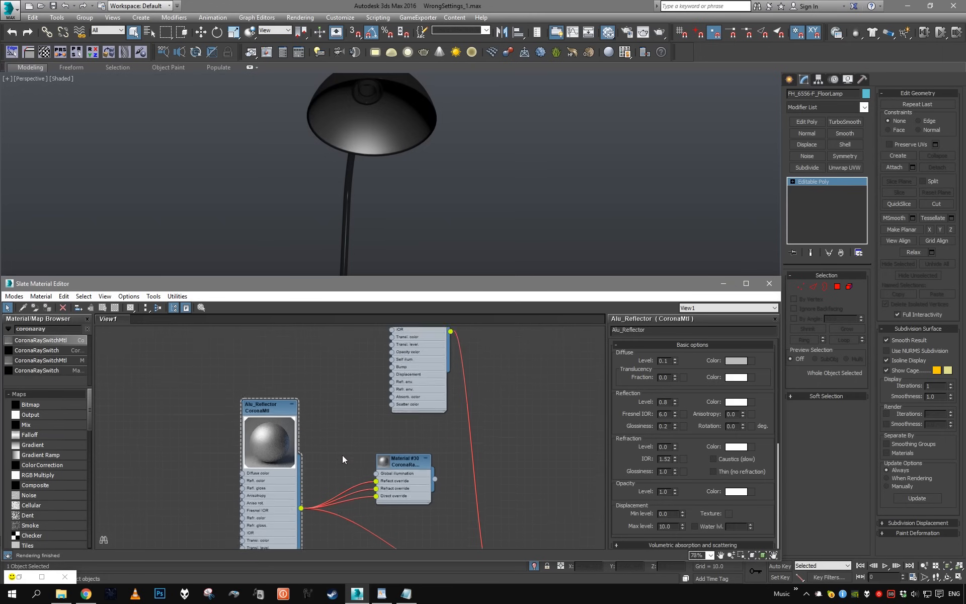
{"action": "scroll", "coordinate": [373, 471], "scroll_direction": "up", "scroll_amount": 2}
{"action": "middle_click_drag", "start_coordinate": [327, 468], "coordinate": [387, 430]}
{"action": "scroll", "coordinate": [312, 443], "scroll_direction": "down", "scroll_amount": 1}
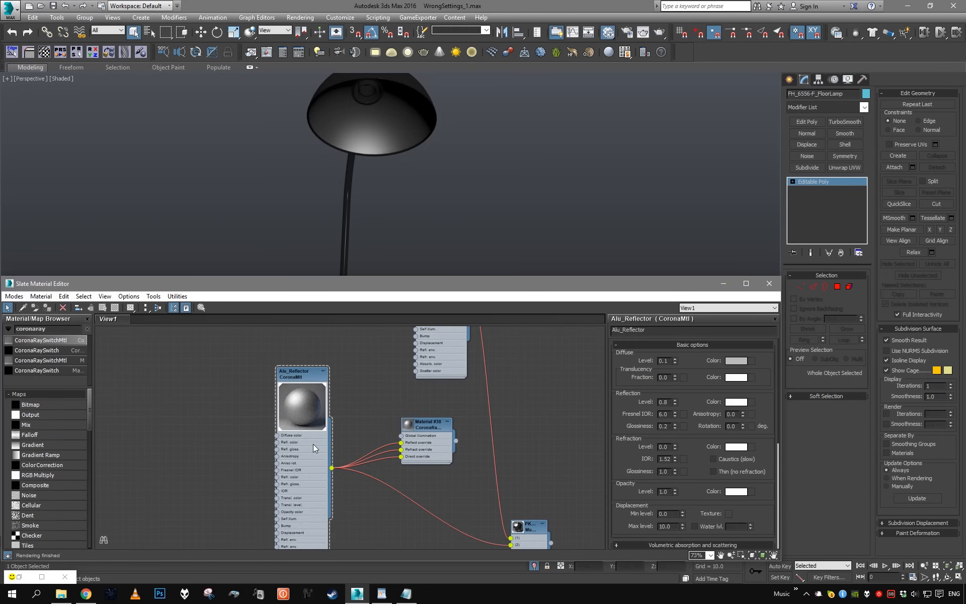
Move the Alu_Reflector node down, search the material browser for "Coronamtl", and add a CoronaMtl above it with its settings open.
{"action": "left_click_drag", "start_coordinate": [302, 455], "coordinate": [288, 501]}
{"action": "double_click", "coordinate": [47, 328]}
{"action": "type", "text": "Coronamtl"}
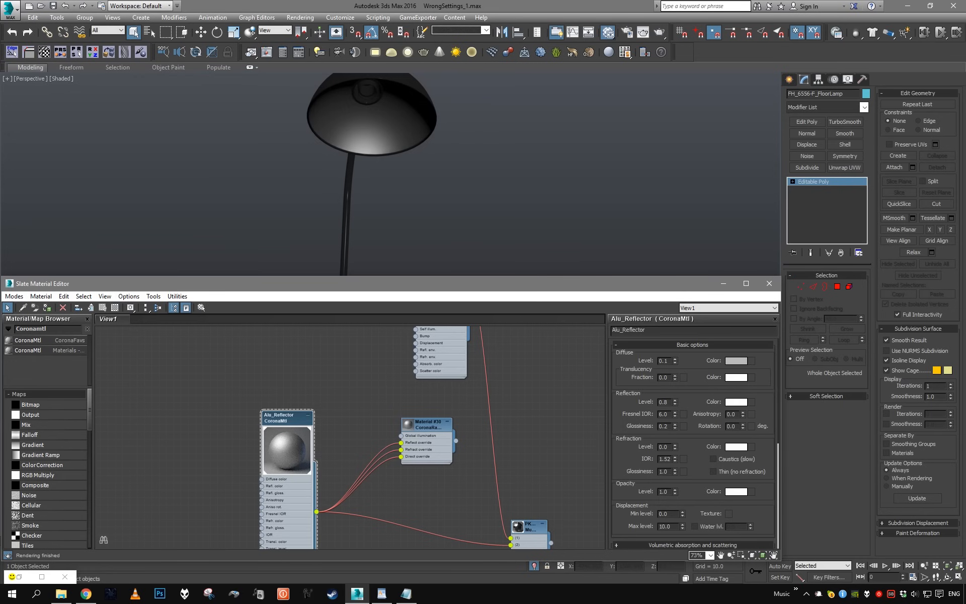
{"action": "left_click_drag", "start_coordinate": [27, 340], "coordinate": [334, 382]}
{"action": "double_click", "coordinate": [334, 382]}
Set the new CoronaMtl's diffuse color to black and connect it to the ray switch material's Global illumination slot.
{"action": "left_click", "coordinate": [729, 360]}
{"action": "left_click_drag", "start_coordinate": [382, 115], "coordinate": [308, 116]}
{"action": "left_click", "coordinate": [379, 150]}
{"action": "left_click_drag", "start_coordinate": [362, 419], "coordinate": [401, 436]}
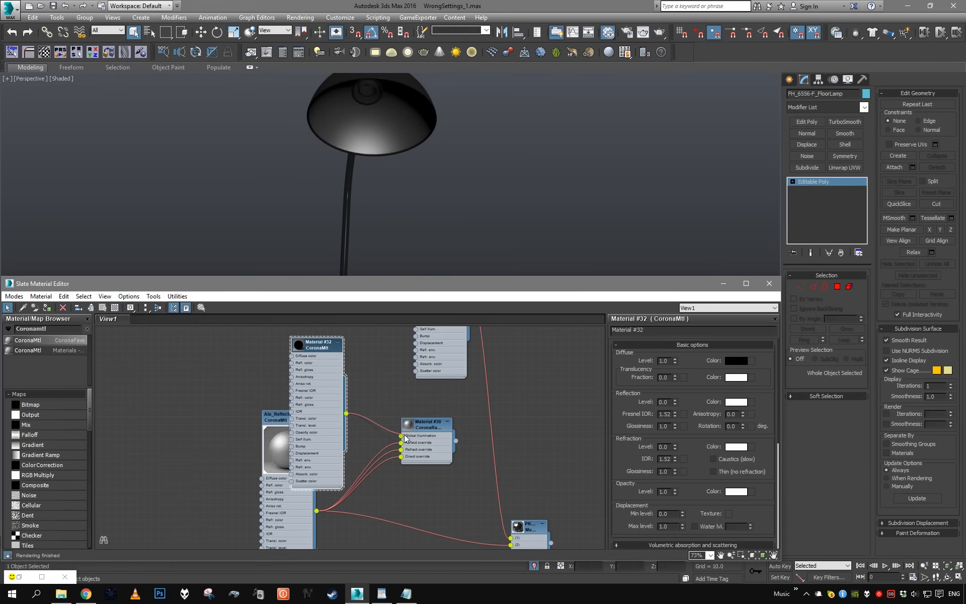
Collapse the black CoronaMtl node and place it just above the Alu_Reflector node.
{"action": "left_click", "coordinate": [338, 342]}
{"action": "left_click_drag", "start_coordinate": [332, 349], "coordinate": [296, 385]}
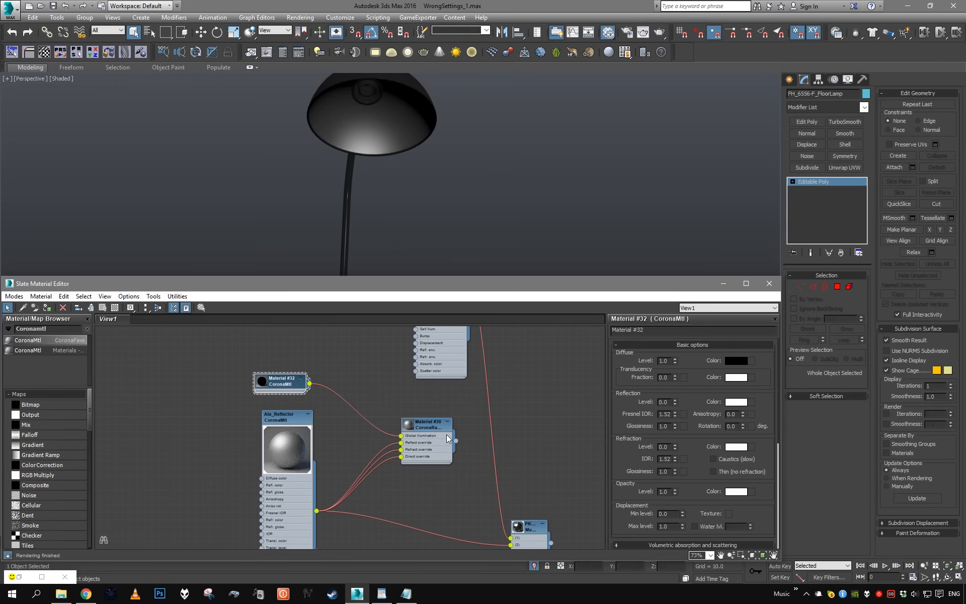
{"action": "left_click_drag", "start_coordinate": [269, 384], "coordinate": [276, 391]}
Connect the CoronaRaySwitchMtl to slot 2 of the lamp's multi/sub-object material in place of Alu_Reflector.
{"action": "middle_click_drag", "start_coordinate": [452, 455], "coordinate": [372, 389]}
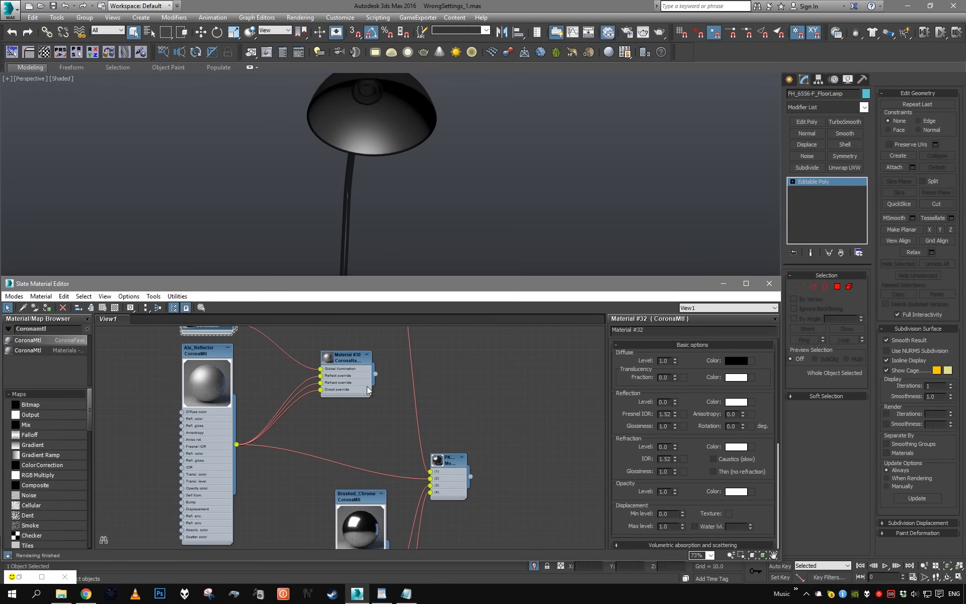
{"action": "left_click_drag", "start_coordinate": [376, 374], "coordinate": [430, 478]}
{"action": "middle_click_drag", "start_coordinate": [341, 384], "coordinate": [381, 434]}
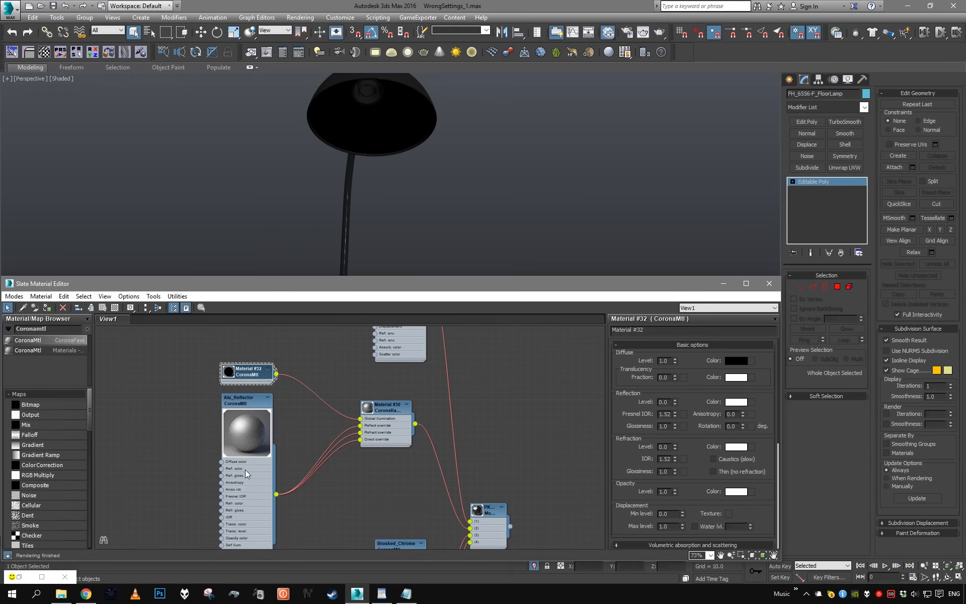
{"action": "middle_click_drag", "start_coordinate": [253, 482], "coordinate": [309, 470]}
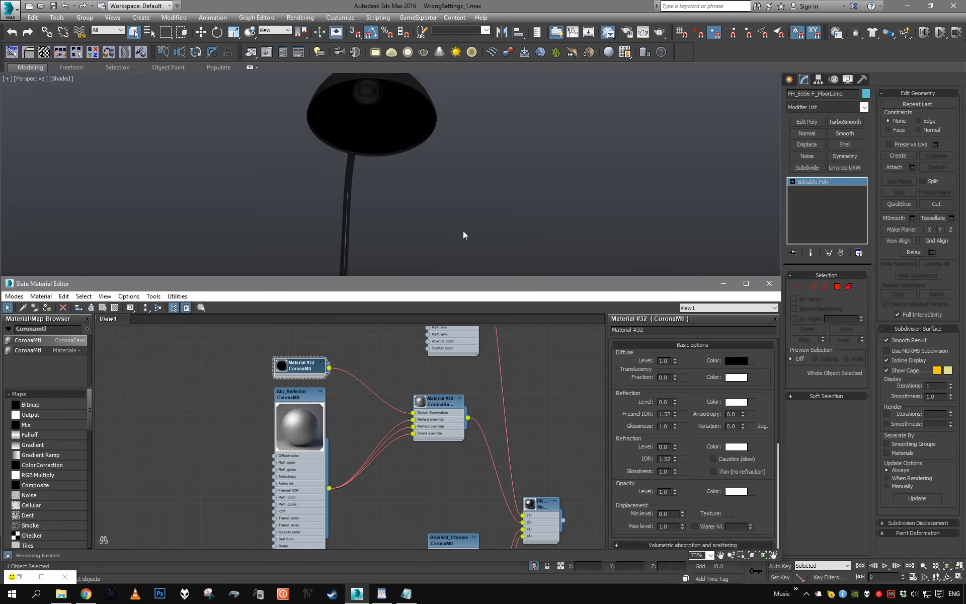
Minimize the material editor, return to the Camera001 view, and exit isolation of the floor lamp.
{"action": "middle_click_drag", "start_coordinate": [432, 195], "coordinate": [436, 194], "text": "alt"}
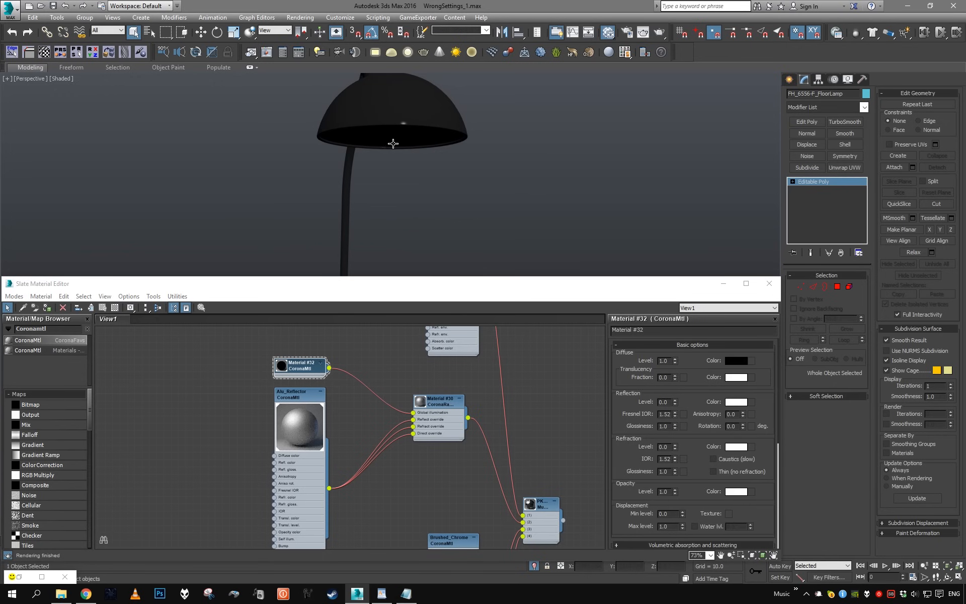
{"action": "middle_click_drag", "start_coordinate": [393, 144], "coordinate": [377, 119], "text": "alt"}
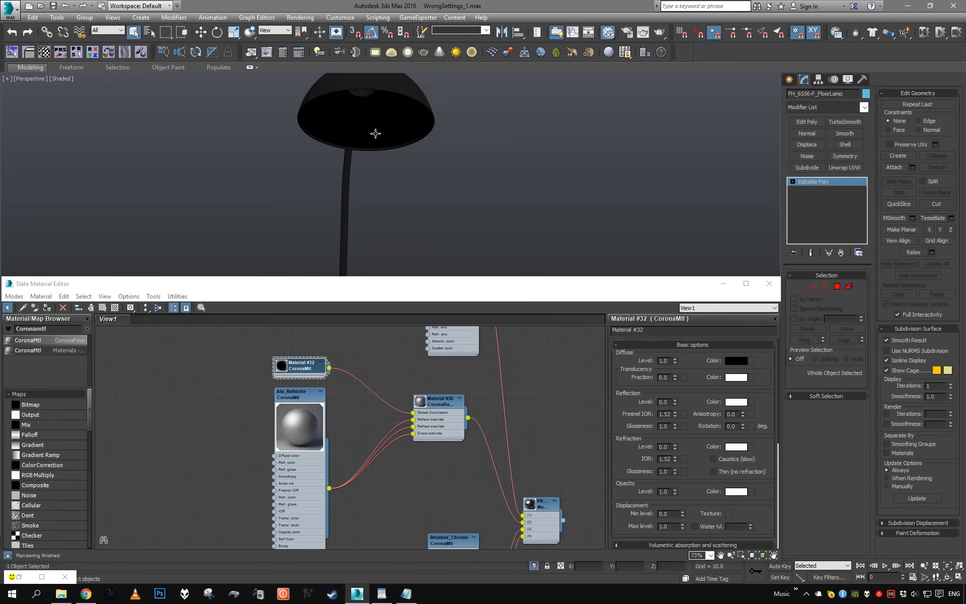
{"action": "left_click", "coordinate": [723, 284]}
{"action": "key", "text": "c"}
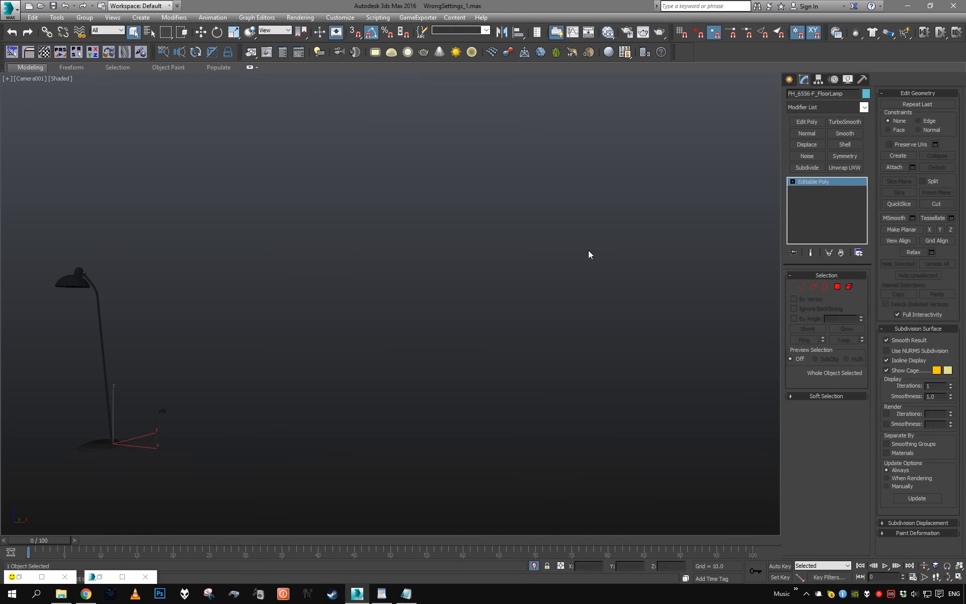
{"action": "left_click", "coordinate": [533, 566]}
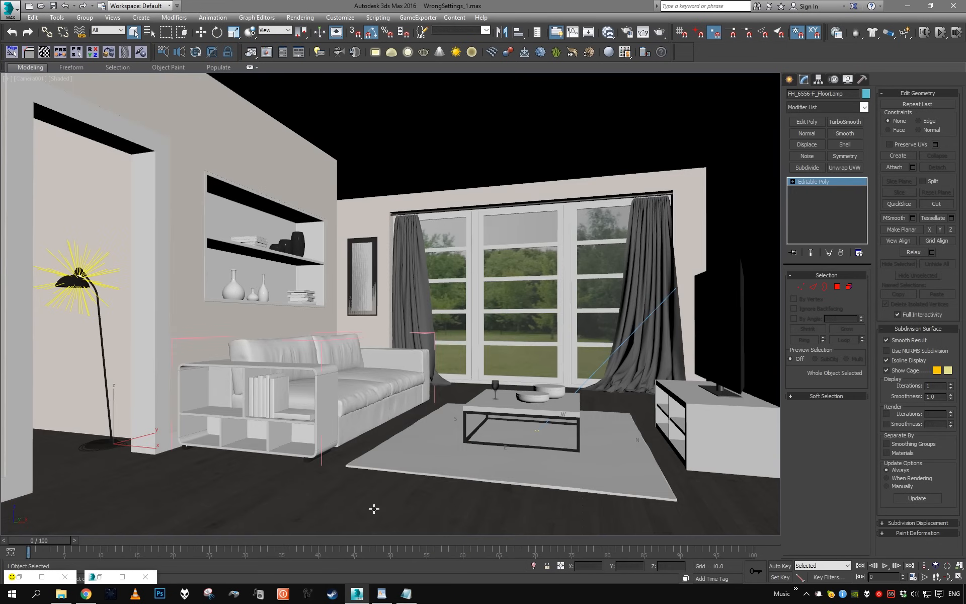
Run a test render of the Camera001 view for a few passes, cancel it, and close the frame buffer.
{"action": "left_click", "coordinate": [25, 579]}
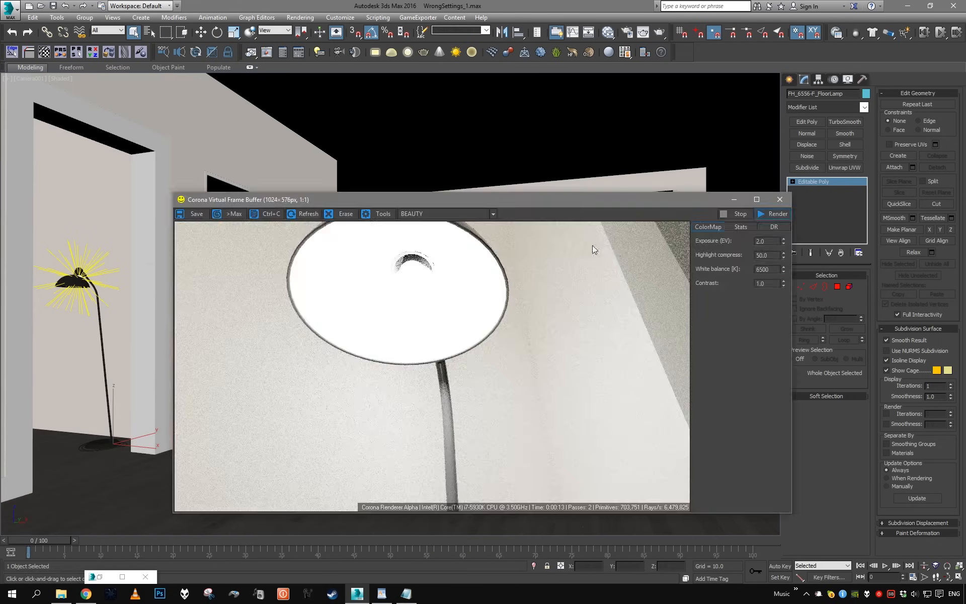
{"action": "left_click", "coordinate": [734, 201]}
{"action": "key", "text": "shift+q"}
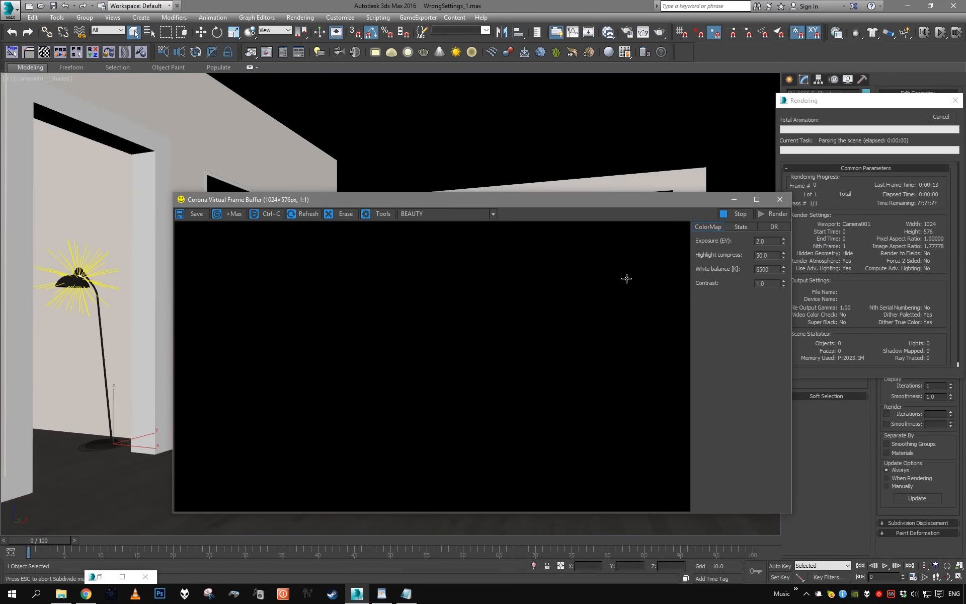
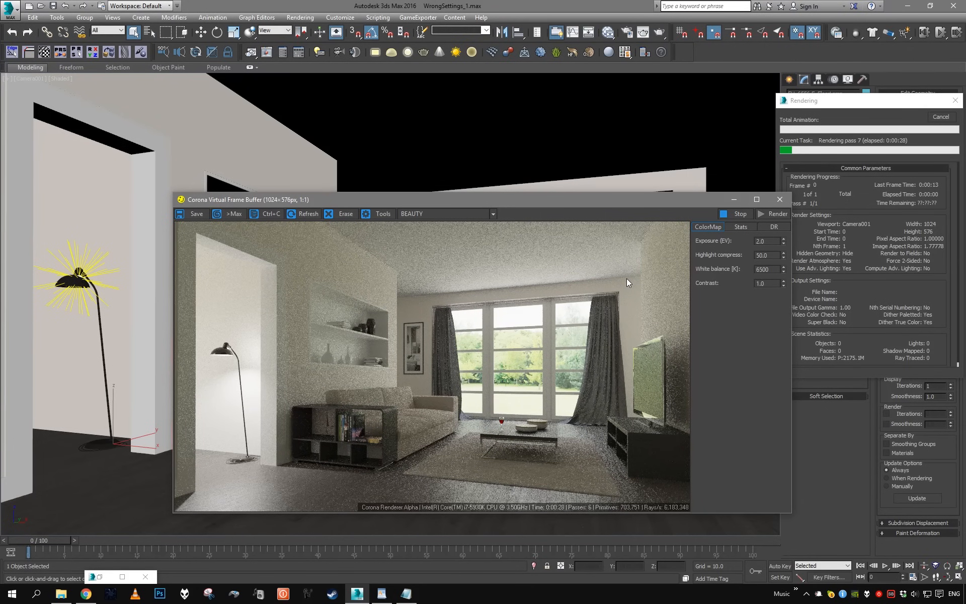
{"action": "left_click", "coordinate": [940, 117]}
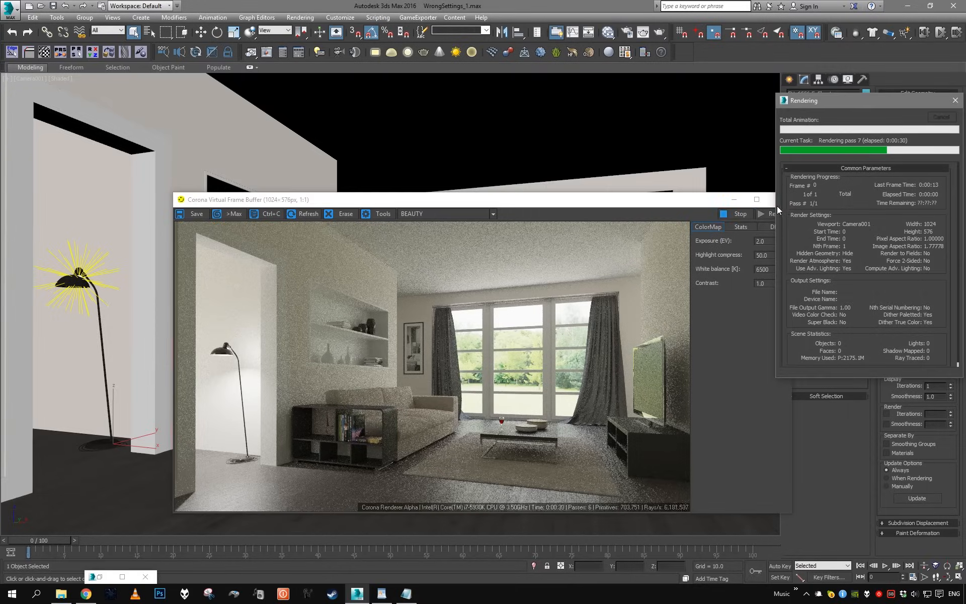
{"action": "left_click", "coordinate": [780, 199]}
Switch to the perspective view, select the curved background cylinder around the room, and frame it.
{"action": "key", "text": "p"}
{"action": "scroll", "coordinate": [584, 249], "scroll_direction": "down", "scroll_amount": 10}
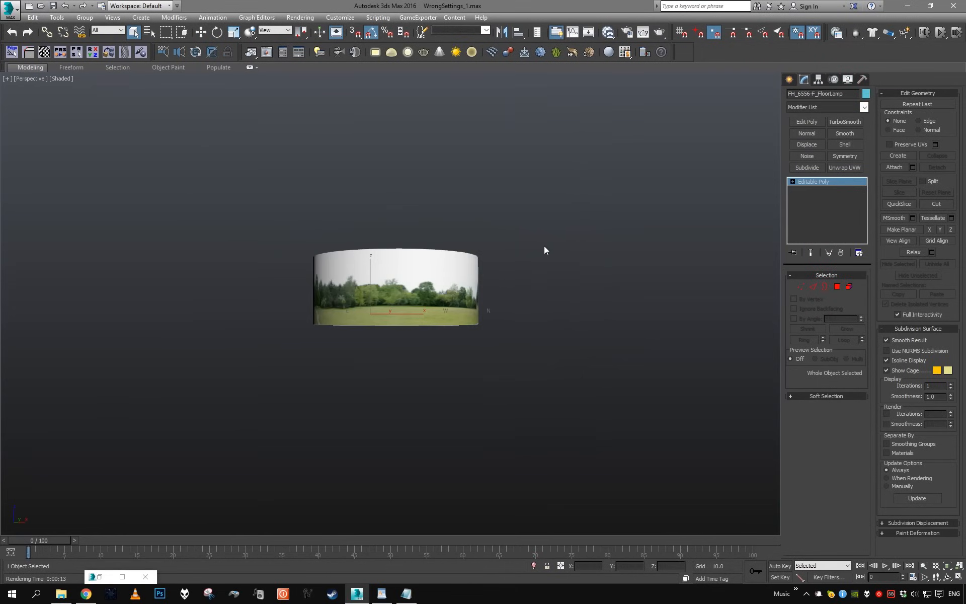
{"action": "middle_click_drag", "start_coordinate": [554, 245], "coordinate": [546, 288], "text": "alt"}
{"action": "left_click", "coordinate": [488, 267]}
{"action": "key", "text": "z"}
{"action": "middle_click_drag", "start_coordinate": [462, 278], "coordinate": [535, 290], "text": "alt"}
{"action": "scroll", "coordinate": [434, 299], "scroll_direction": "up", "scroll_amount": 3}
{"action": "middle_click_drag", "start_coordinate": [435, 299], "coordinate": [418, 316]}
{"action": "scroll", "coordinate": [568, 285], "scroll_direction": "down", "scroll_amount": 5}
{"action": "scroll", "coordinate": [512, 330], "scroll_direction": "up", "scroll_amount": 3}
{"action": "key", "text": "z"}
Open the Slate Material Editor and delete all lamp material nodes from its view.
{"action": "key", "text": "m"}
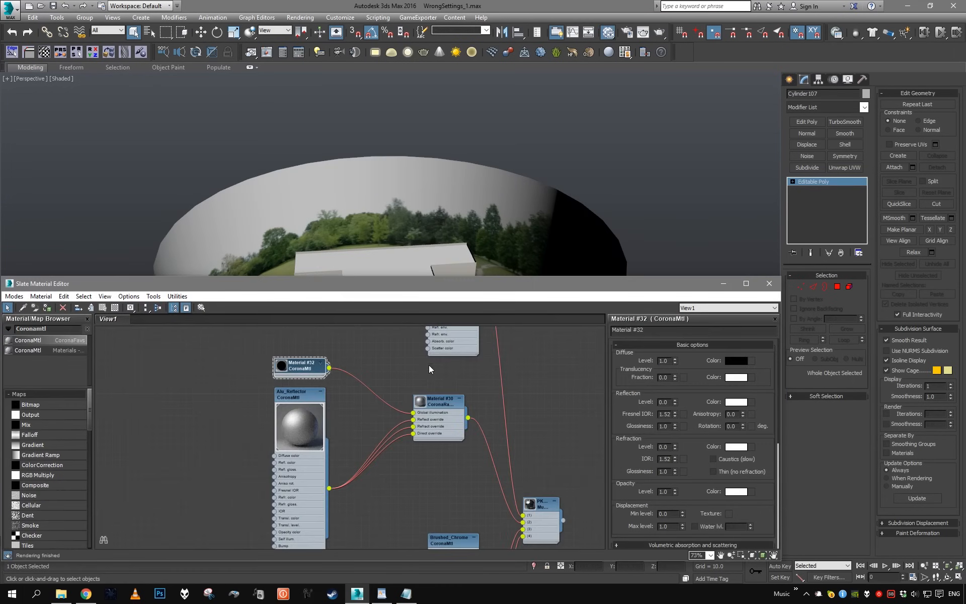
{"action": "scroll", "coordinate": [375, 396], "scroll_direction": "down", "scroll_amount": 5}
{"action": "scroll", "coordinate": [376, 395], "scroll_direction": "up", "scroll_amount": 2}
{"action": "scroll", "coordinate": [375, 392], "scroll_direction": "down", "scroll_amount": 5}
{"action": "left_click_drag", "start_coordinate": [334, 372], "coordinate": [455, 488]}
{"action": "key", "text": "Delete"}
{"action": "scroll", "coordinate": [420, 455], "scroll_direction": "up", "scroll_amount": 5}
{"action": "middle_click_drag", "start_coordinate": [420, 456], "coordinate": [367, 391]}
{"action": "scroll", "coordinate": [367, 392], "scroll_direction": "down", "scroll_amount": 1}
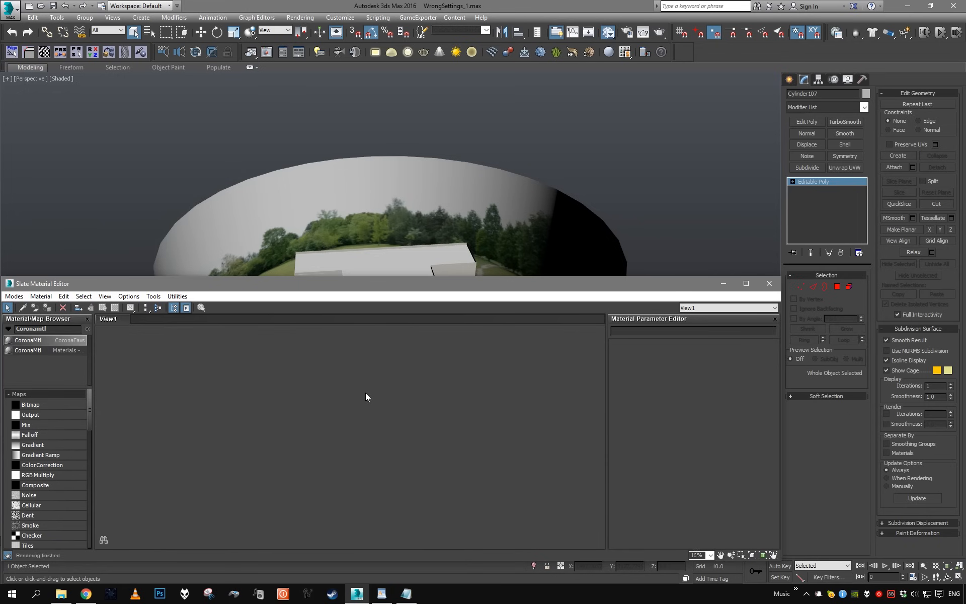
Check the scene's environment map settings and close the Environment and Effects dialog.
{"action": "key", "text": "8"}
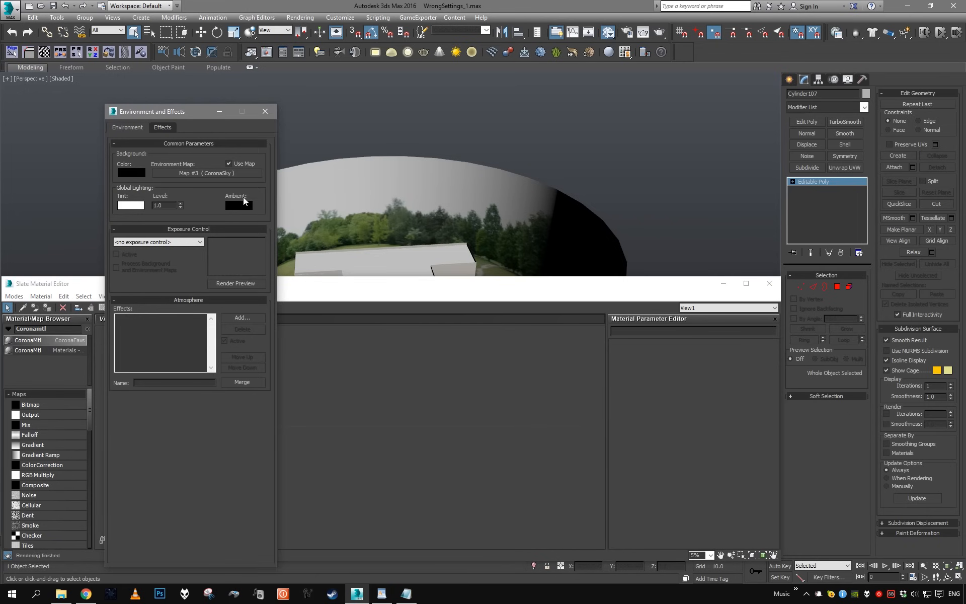
{"action": "left_click", "coordinate": [266, 111]}
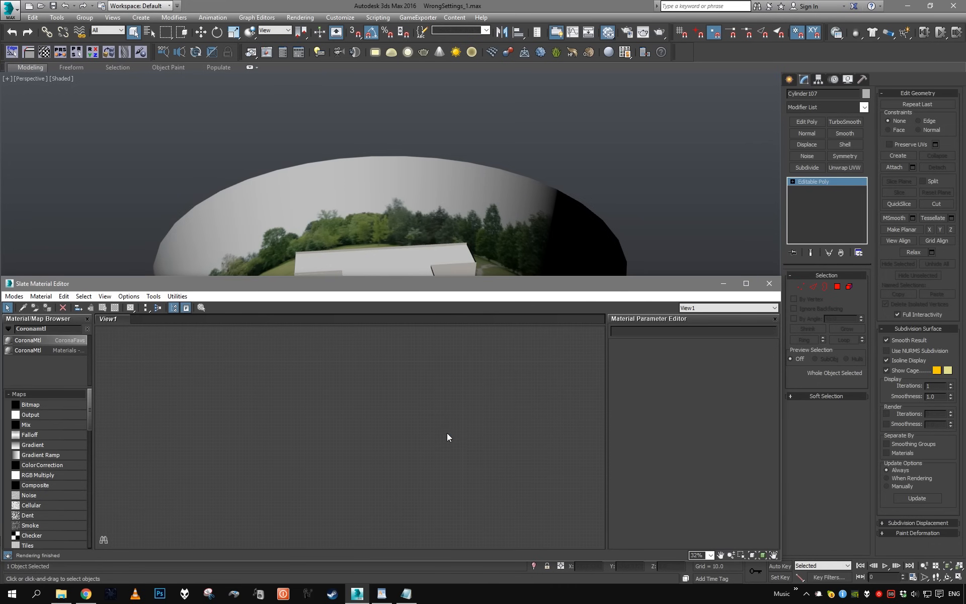
{"action": "key", "text": "8"}
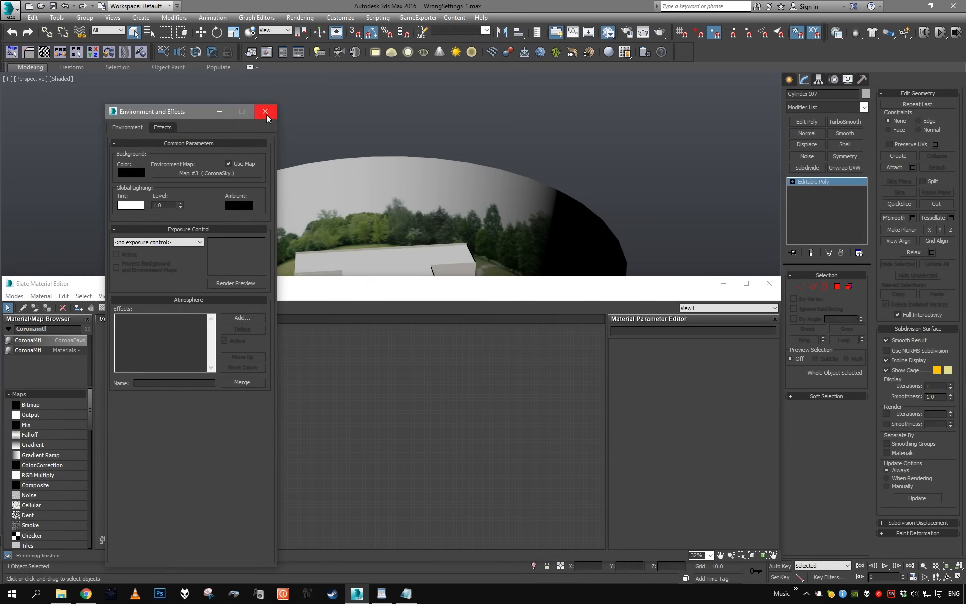
{"action": "left_click", "coordinate": [265, 111]}
Pick the background cylinder's material into the node view and show the BG material's self-illumination settings.
{"action": "left_click", "coordinate": [23, 307]}
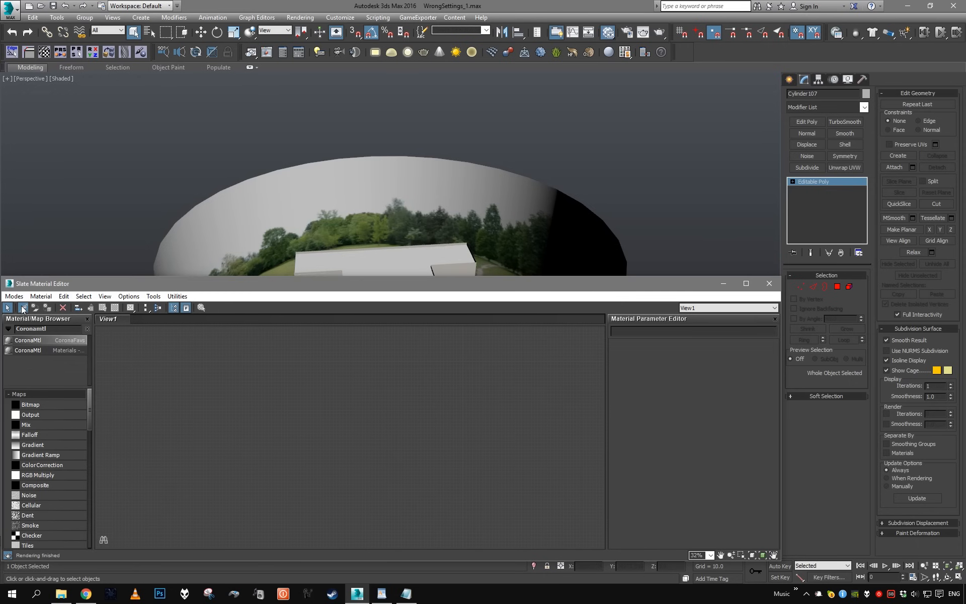
{"action": "left_click", "coordinate": [401, 176]}
{"action": "scroll", "coordinate": [414, 440], "scroll_direction": "up", "scroll_amount": 6}
{"action": "middle_click_drag", "start_coordinate": [505, 425], "coordinate": [408, 447]}
{"action": "scroll", "coordinate": [470, 442], "scroll_direction": "down", "scroll_amount": 1}
{"action": "scroll", "coordinate": [492, 403], "scroll_direction": "down", "scroll_amount": 3}
{"action": "left_click", "coordinate": [388, 432]}
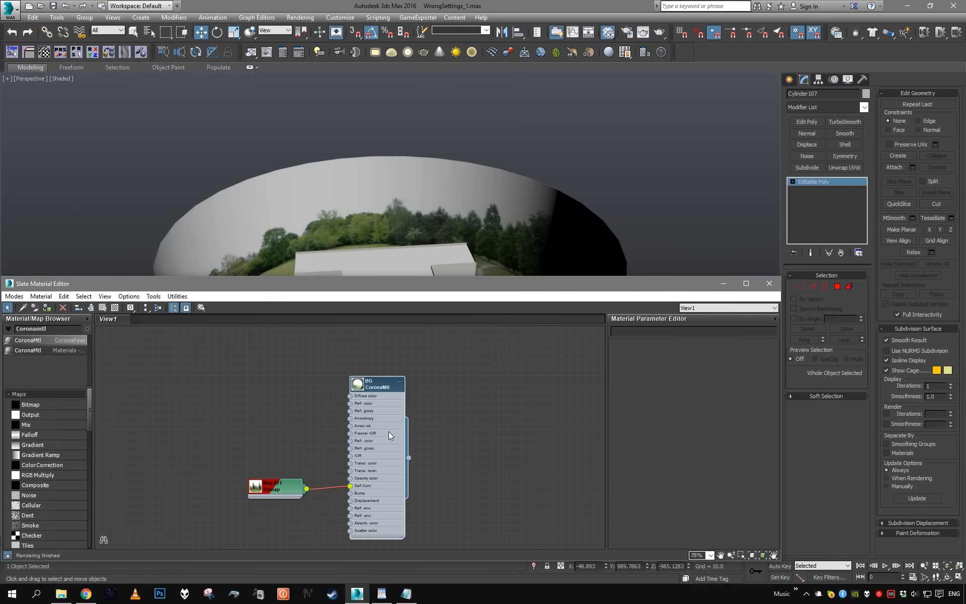
{"action": "double_click", "coordinate": [389, 431]}
{"action": "left_click_drag", "start_coordinate": [695, 408], "coordinate": [694, 327]}
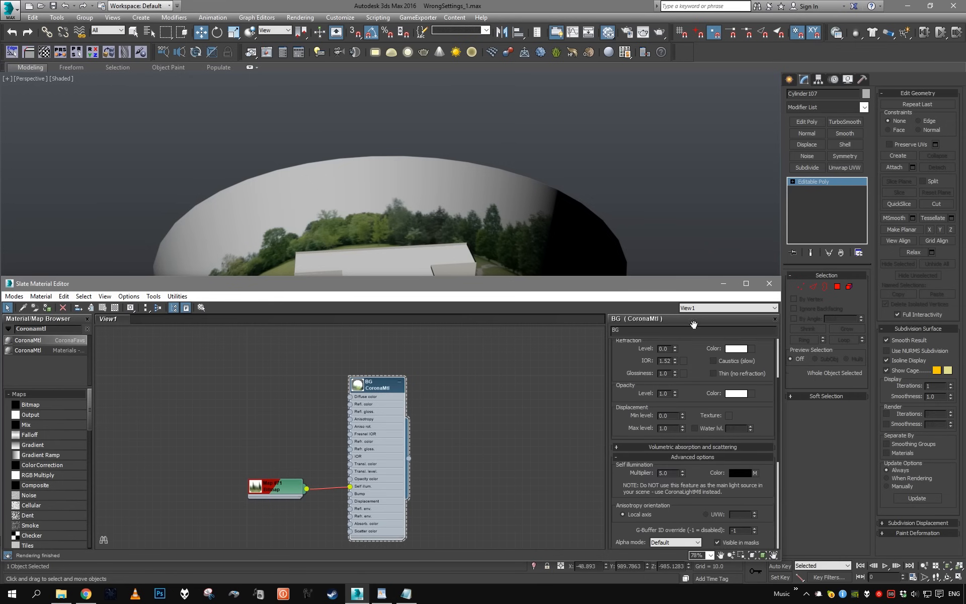
{"action": "left_click_drag", "start_coordinate": [686, 459], "coordinate": [685, 438]}
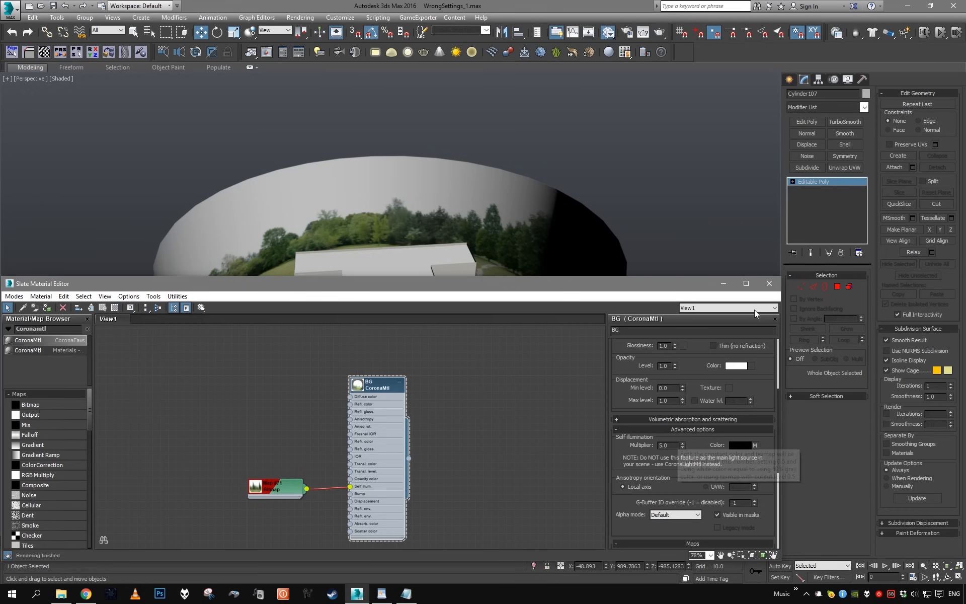
Minimize the material editor and examine the room interior and the background through the windows in the perspective view.
{"action": "left_click", "coordinate": [723, 283]}
{"action": "scroll", "coordinate": [466, 236], "scroll_direction": "up", "scroll_amount": 10}
{"action": "scroll", "coordinate": [467, 236], "scroll_direction": "up", "scroll_amount": 8}
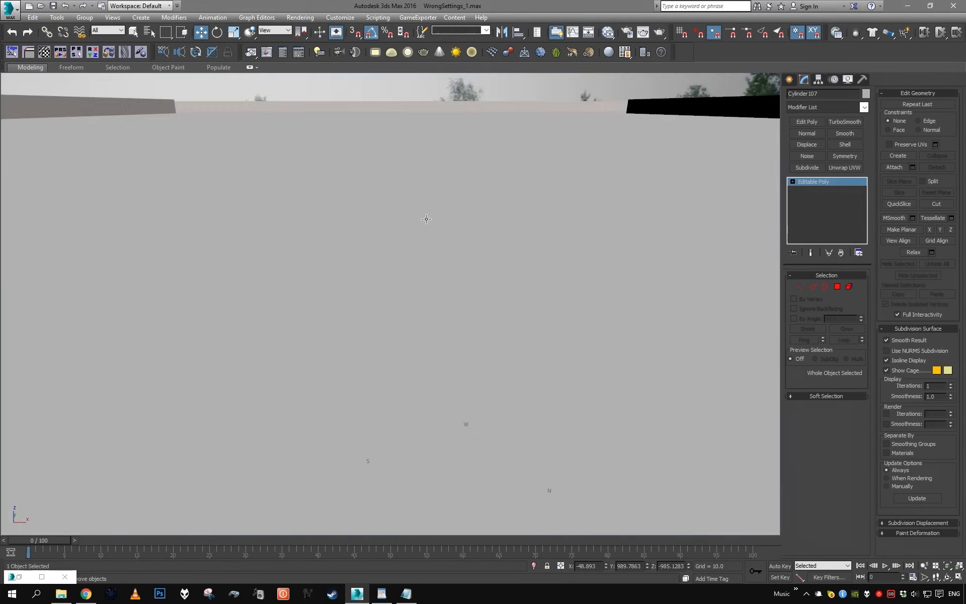
{"action": "middle_click_drag", "start_coordinate": [427, 292], "coordinate": [518, 320], "text": "alt"}
{"action": "scroll", "coordinate": [174, 61], "scroll_direction": "down", "scroll_amount": 2}
{"action": "middle_click_drag", "start_coordinate": [173, 80], "coordinate": [336, 213], "text": "alt"}
{"action": "key", "text": "q"}
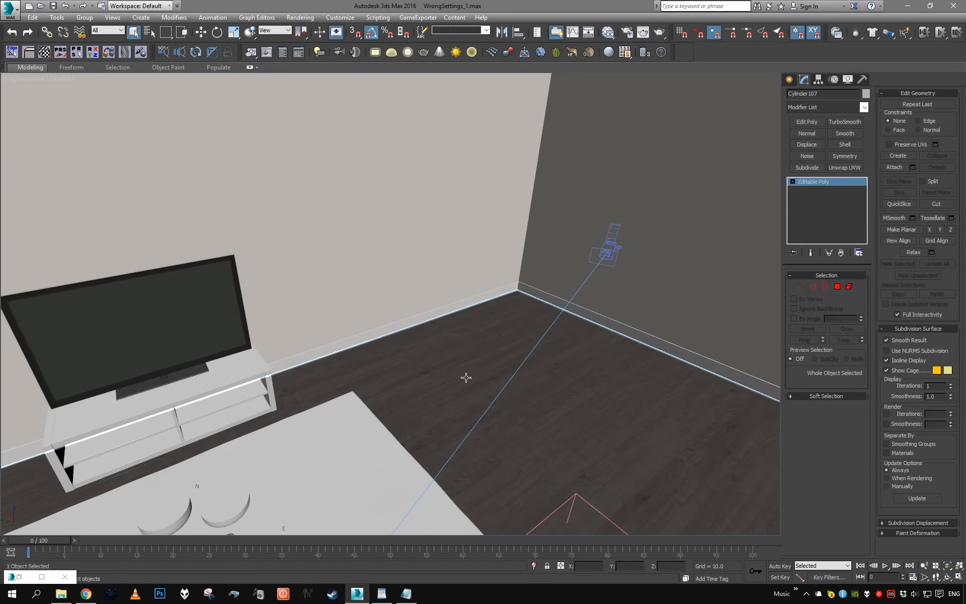
{"action": "middle_click_drag", "start_coordinate": [424, 418], "coordinate": [259, 334], "text": "alt"}
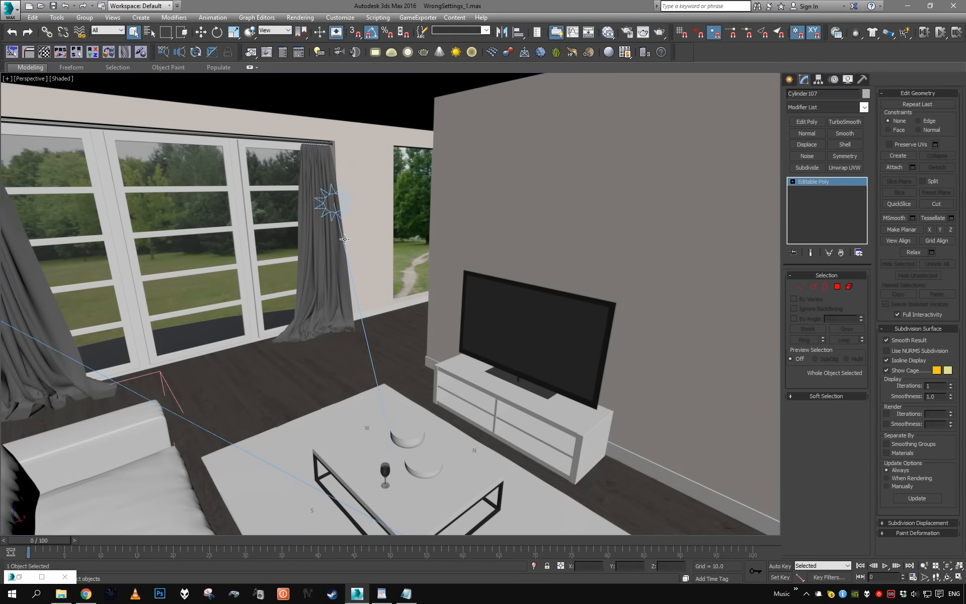
Restore the material editor, search the material browser for "Coronali", and add a CoronaLightMtl beside the BG material.
{"action": "left_click", "coordinate": [19, 577]}
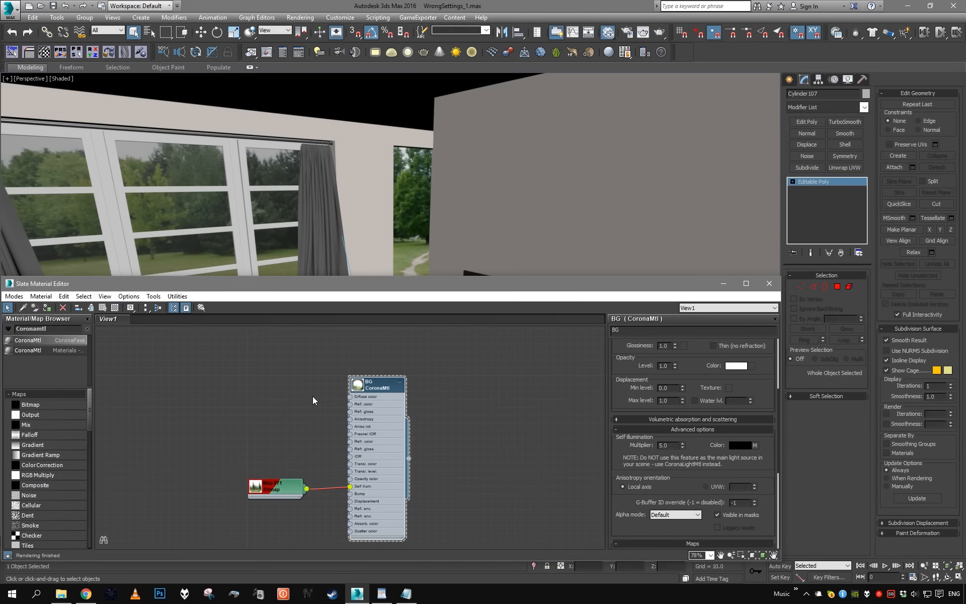
{"action": "left_click", "coordinate": [73, 329]}
{"action": "type", "text": "Coronala"}
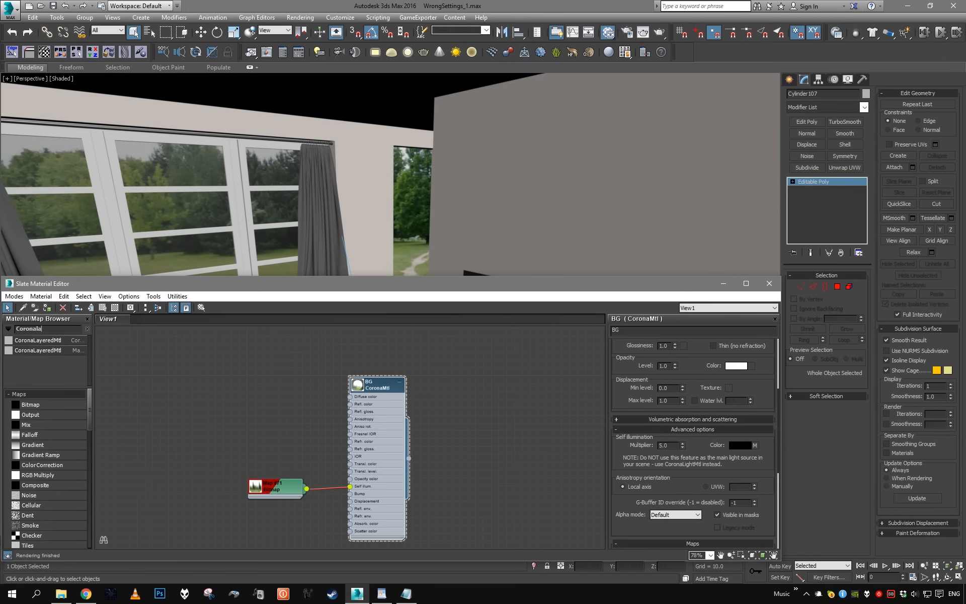
{"action": "key", "text": "BackSpace"}
{"action": "type", "text": "i"}
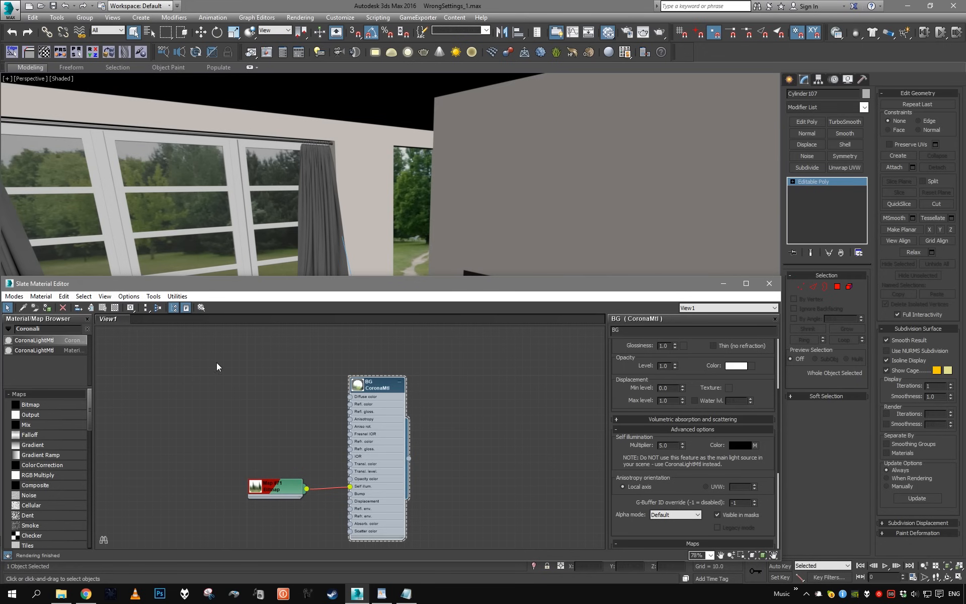
{"action": "left_click_drag", "start_coordinate": [216, 362], "coordinate": [287, 361]}
{"action": "left_click", "coordinate": [383, 436]}
Move the background bitmap node away from the BG node and set the CoronaLightMtl's intensity to 5.
{"action": "left_click_drag", "start_coordinate": [288, 491], "coordinate": [234, 443]}
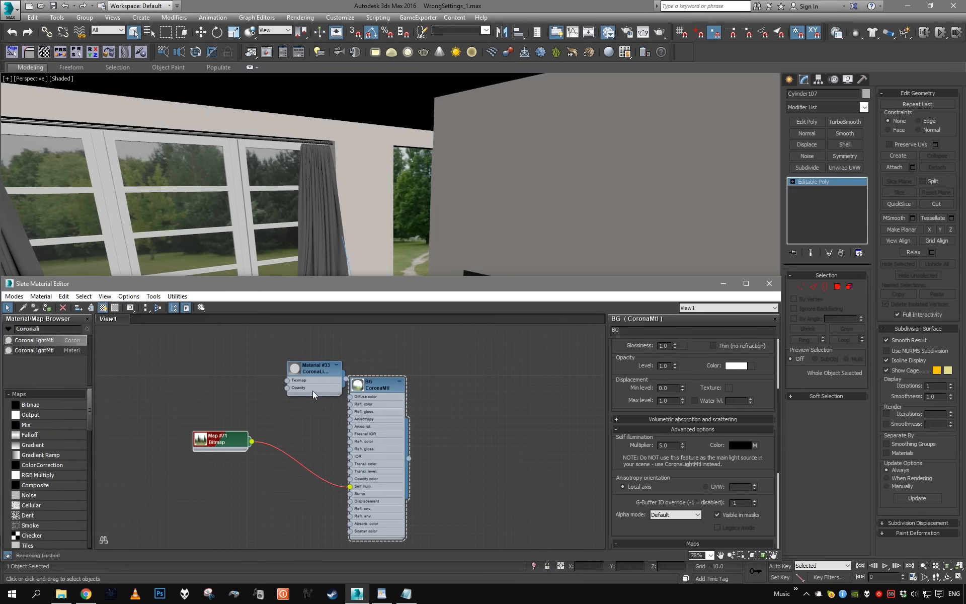
{"action": "left_click", "coordinate": [313, 391]}
{"action": "left_click", "coordinate": [380, 424]}
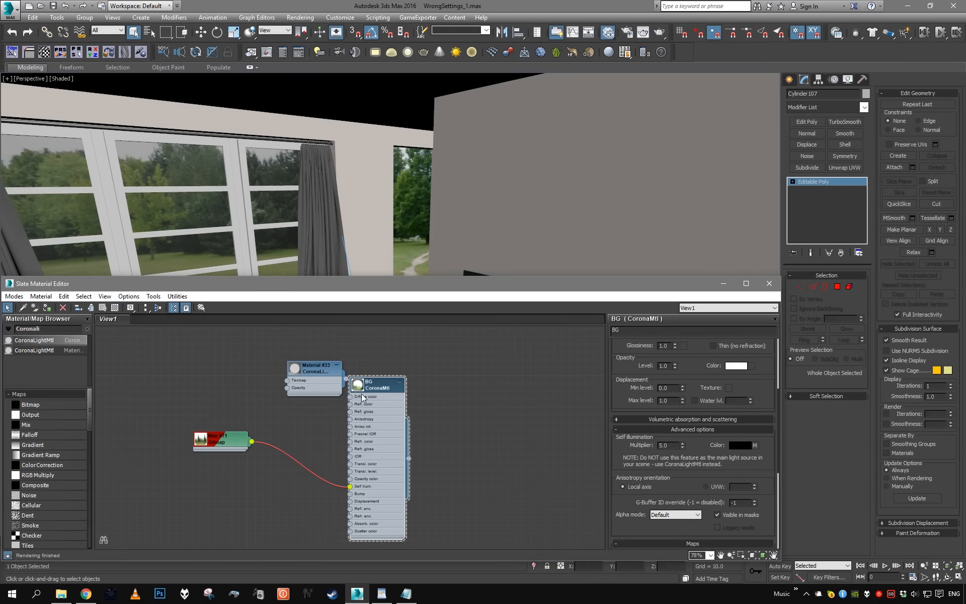
{"action": "double_click", "coordinate": [315, 370]}
{"action": "type", "text": "5"}
{"action": "key", "text": "Return"}
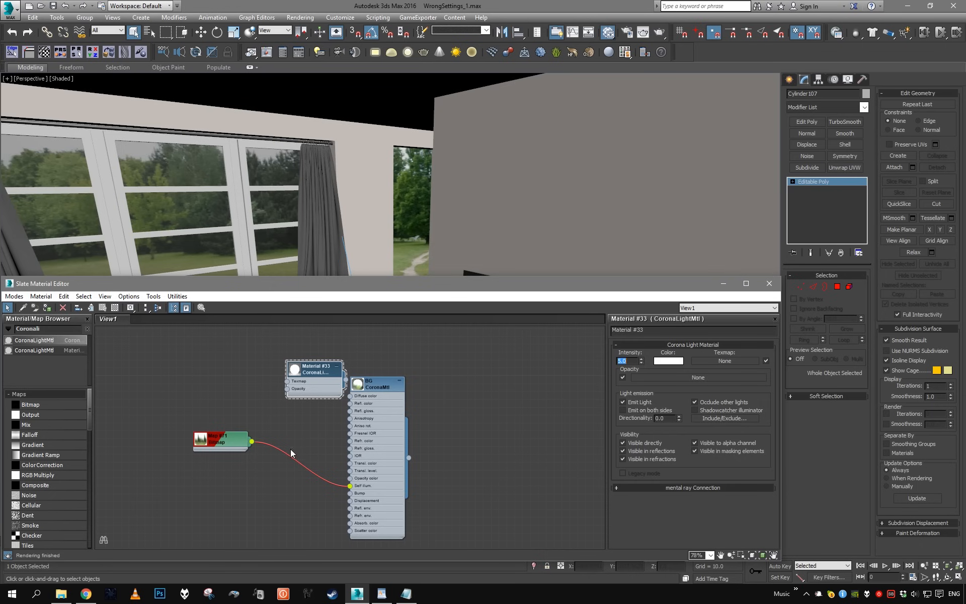
Connect the Treeline bitmap to the CoronaLightMtl's Texmap slot and delete the old BG material node.
{"action": "left_click_drag", "start_coordinate": [253, 443], "coordinate": [287, 381]}
{"action": "left_click", "coordinate": [391, 445]}
{"action": "key", "text": "Delete"}
{"action": "left_click", "coordinate": [325, 388]}
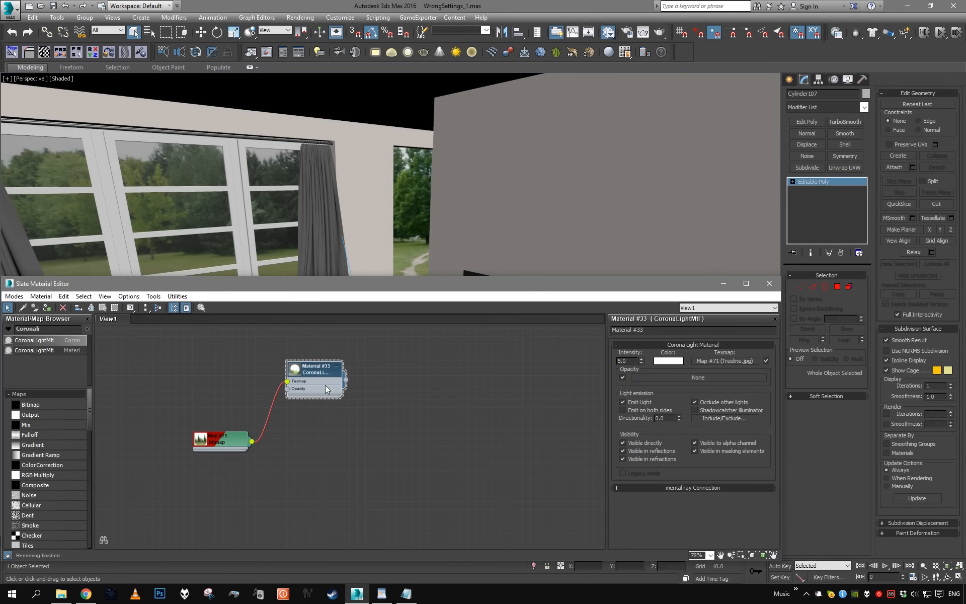
Turn off Emit Light on the CoronaLightMtl and check the scene's environment map settings.
{"action": "left_click", "coordinate": [643, 403]}
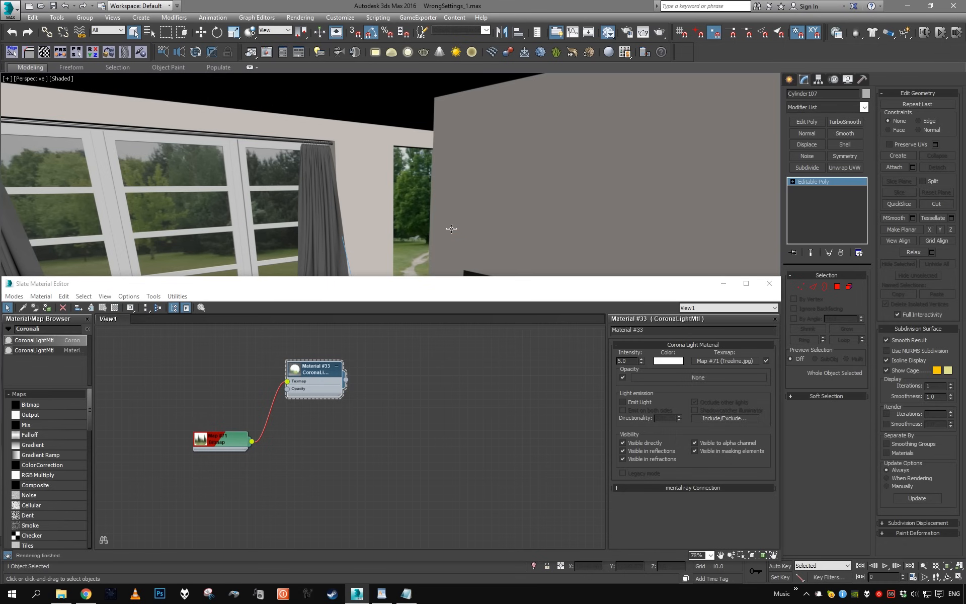
{"action": "key", "text": "8"}
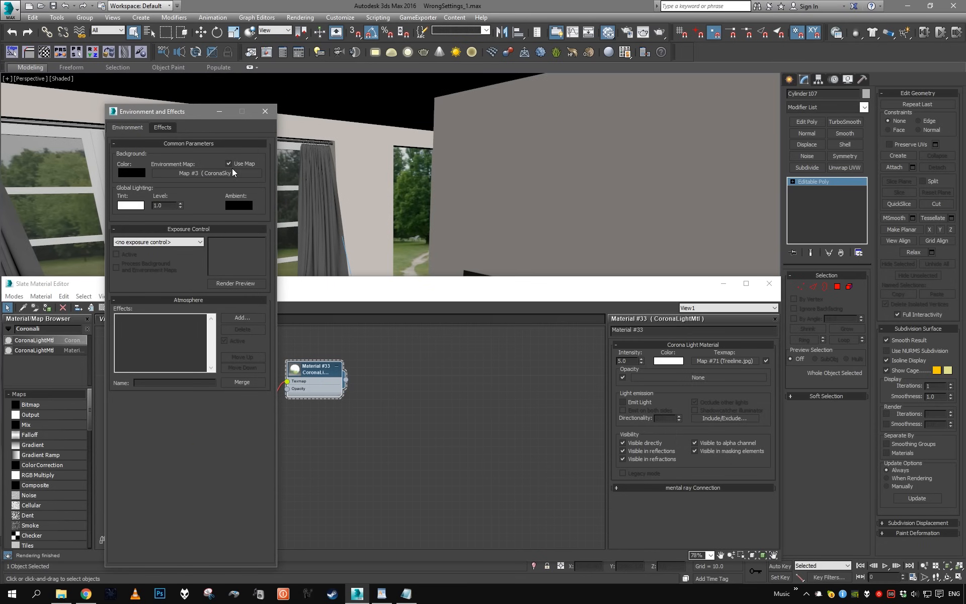
{"action": "left_click", "coordinate": [265, 111]}
{"action": "left_click_drag", "start_coordinate": [319, 390], "coordinate": [327, 421]}
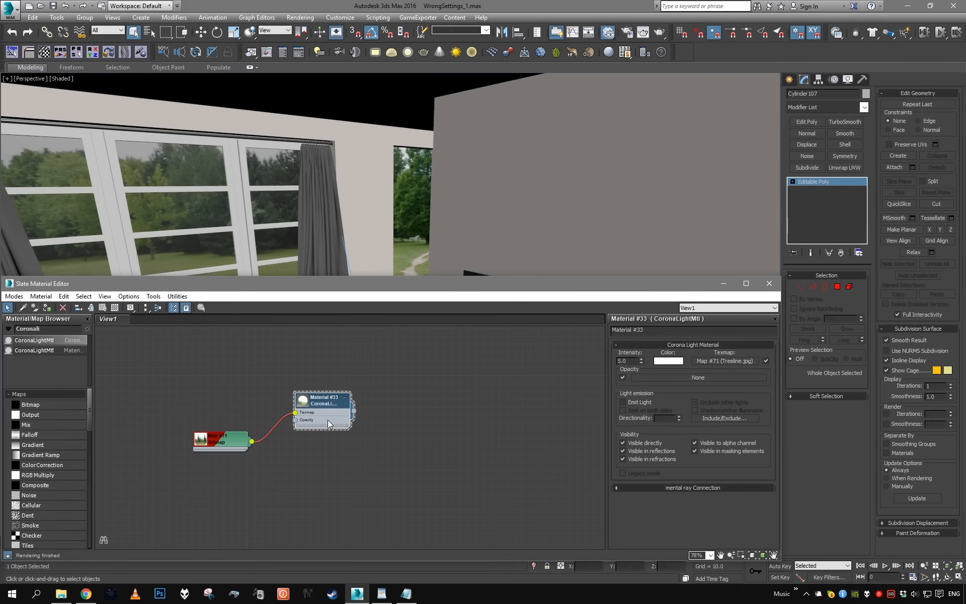
Assign the CoronaLightMtl to the background cylinder and inspect the cylinder around the room.
{"action": "key", "text": "z"}
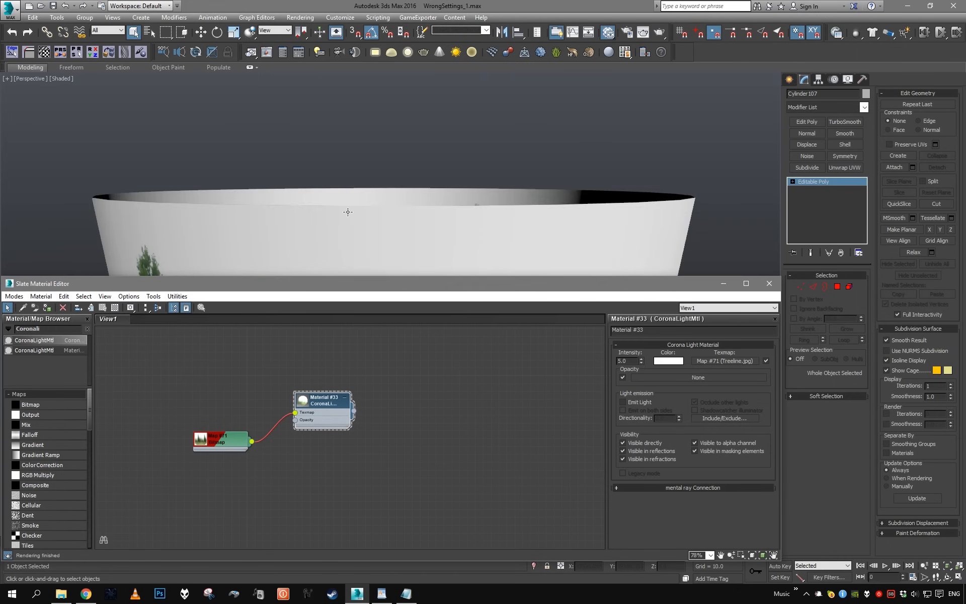
{"action": "left_click", "coordinate": [351, 235]}
{"action": "middle_click_drag", "start_coordinate": [351, 235], "coordinate": [342, 222], "text": "alt"}
{"action": "scroll", "coordinate": [342, 221], "scroll_direction": "up", "scroll_amount": 6}
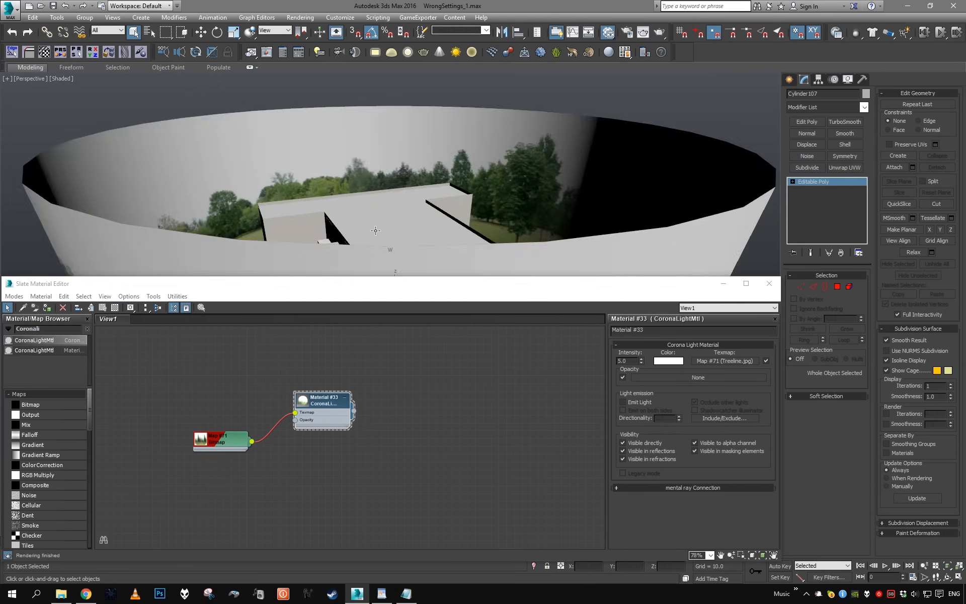
{"action": "scroll", "coordinate": [326, 414], "scroll_direction": "down", "scroll_amount": 1}
{"action": "scroll", "coordinate": [405, 221], "scroll_direction": "down", "scroll_amount": 6}
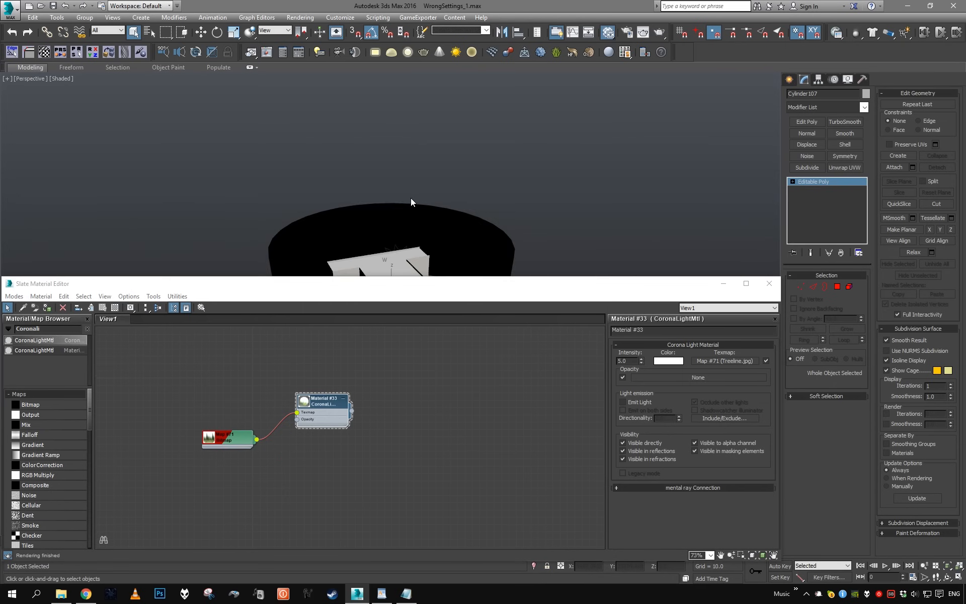
{"action": "mouse_move", "coordinate": [404, 221]}
{"action": "middle_mouse_down", "text": "alt"}
{"action": "mouse_move", "coordinate": [408, 192]}
{"action": "mouse_move", "coordinate": [397, 216]}
{"action": "mouse_move", "coordinate": [392, 208]}
{"action": "middle_mouse_up", "text": "alt"}
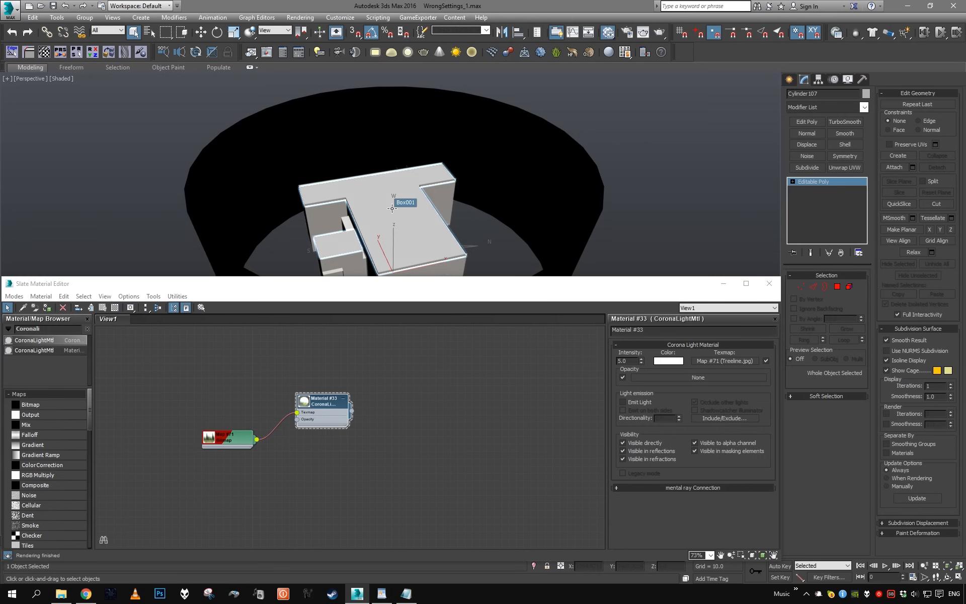
Lay out the CoronaLightMtl nodes neatly and render the room through Camera001 with the material editor minimized.
{"action": "key", "text": "c"}
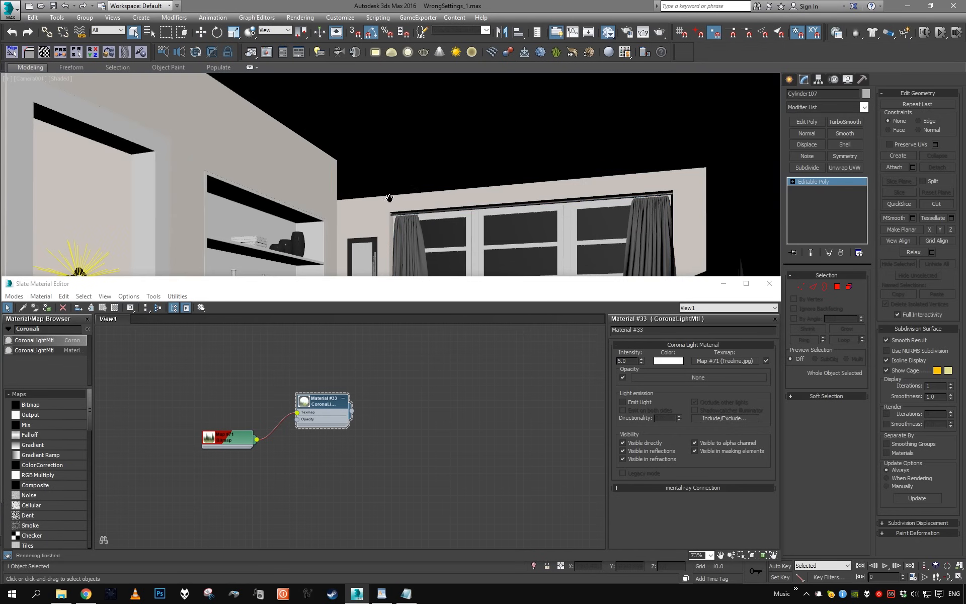
{"action": "left_click", "coordinate": [311, 418]}
{"action": "key", "text": "l"}
{"action": "scroll", "coordinate": [328, 414], "scroll_direction": "up", "scroll_amount": 2}
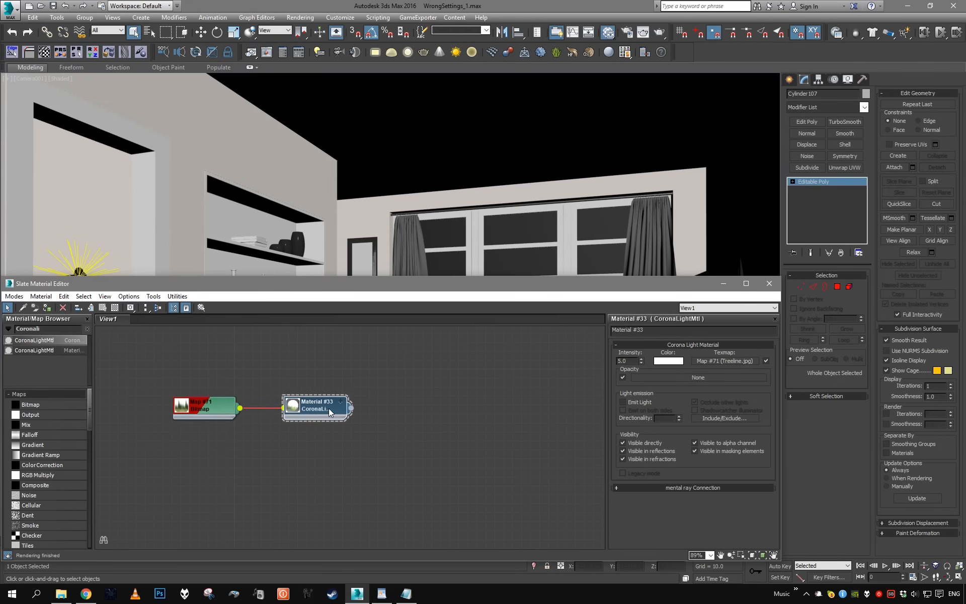
{"action": "key", "text": "c"}
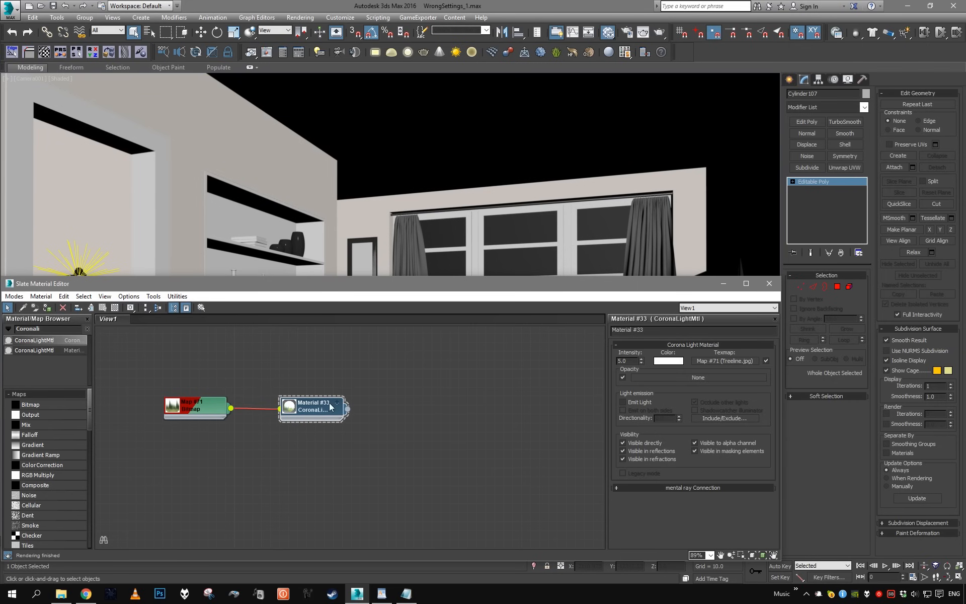
{"action": "left_click", "coordinate": [724, 286]}
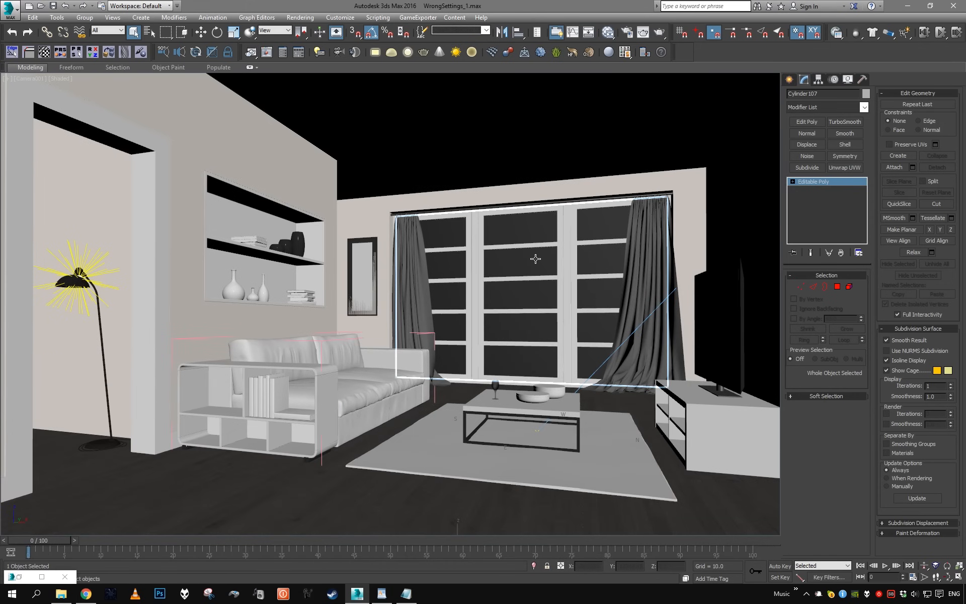
{"action": "key", "text": "shift+q"}
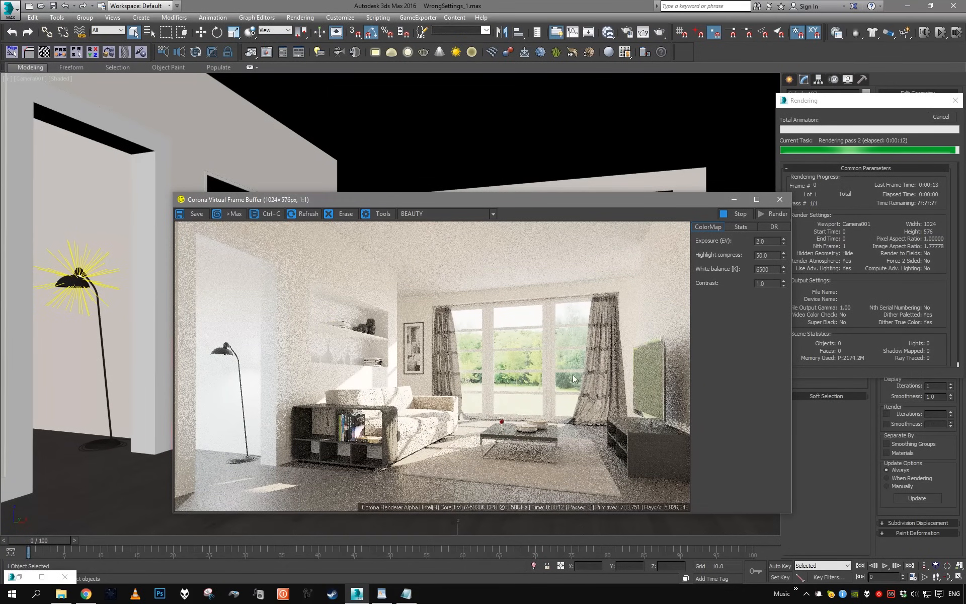
Compare render exposures of 1.0, 2.0, 0.0 and 1.5 EV, ending at 1.0.
{"action": "type", "text": "1.0"}
{"action": "key", "text": "Return"}
{"action": "type", "text": "2.0"}
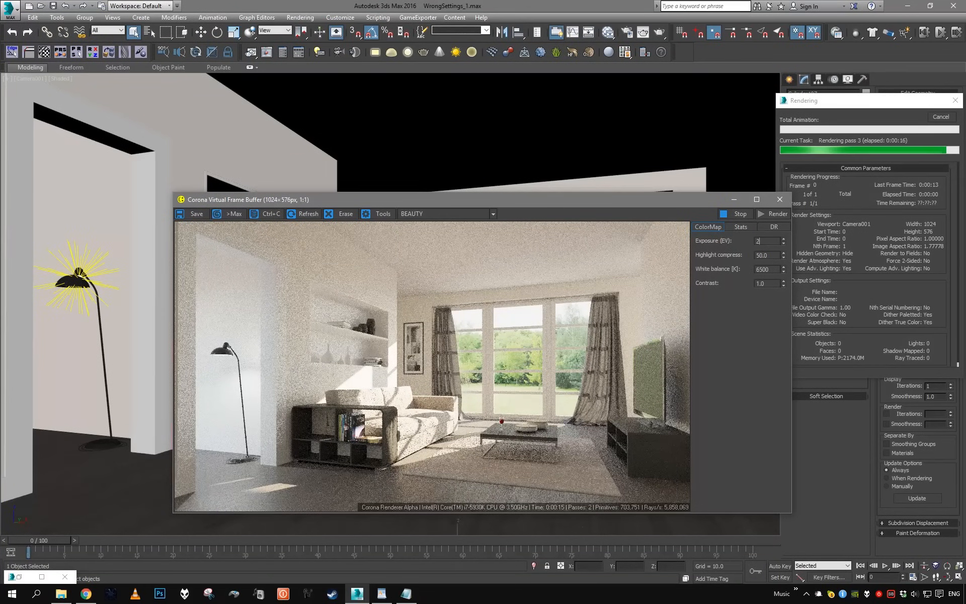
{"action": "key", "text": "Return"}
{"action": "type", "text": "0.0"}
{"action": "key", "text": "Return"}
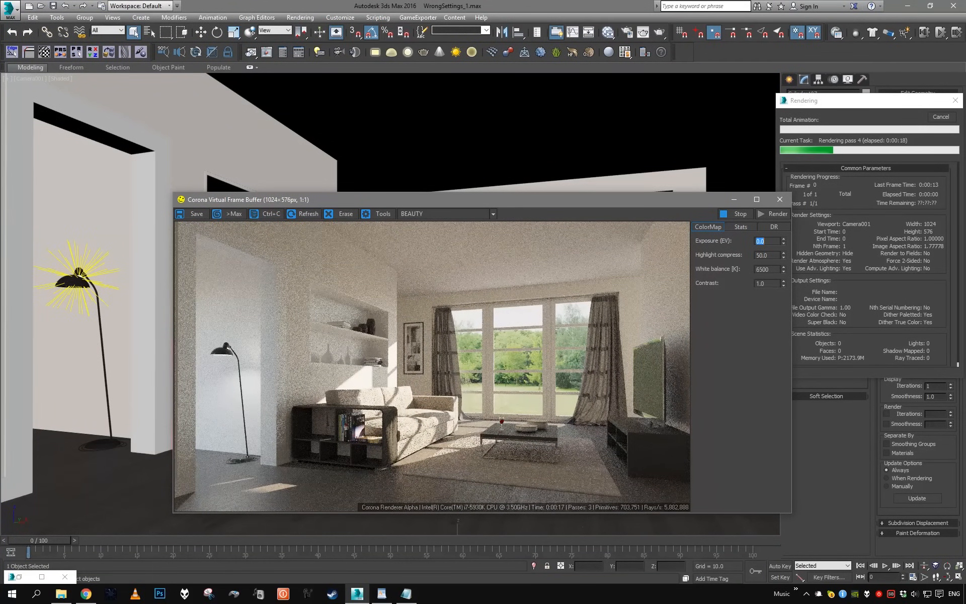
{"action": "type", "text": "1.50"}
{"action": "key", "text": "Return"}
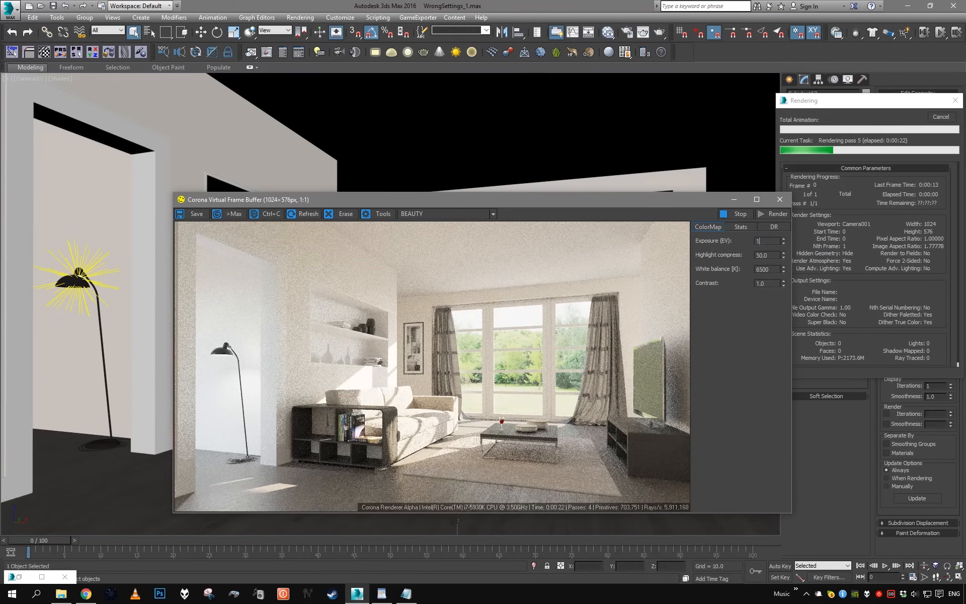
{"action": "key", "text": "Return"}
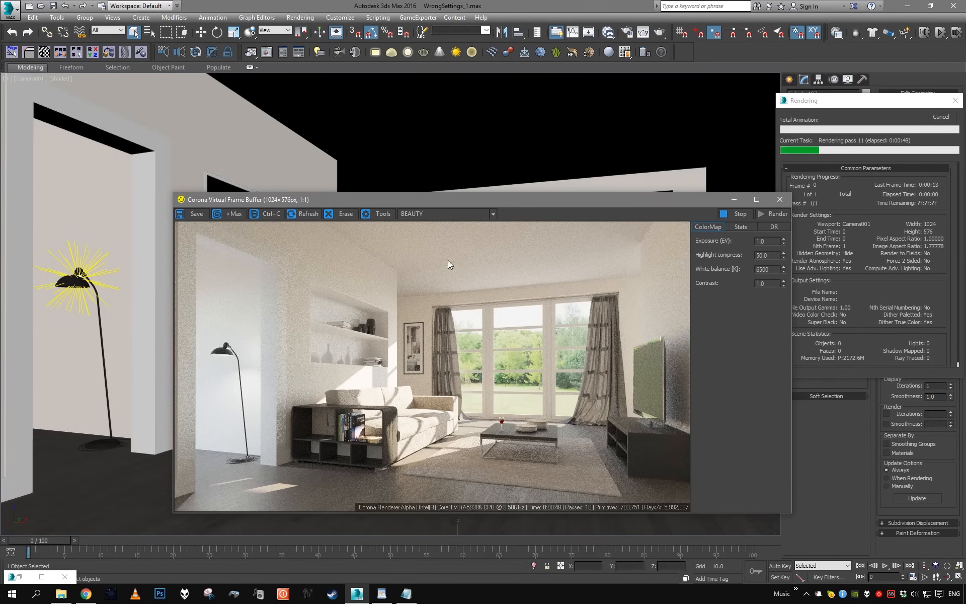
Inspect the noise on the shelves, lamp and bookcase in the render, and display the AO pass.
{"action": "scroll", "coordinate": [373, 325], "scroll_direction": "up", "scroll_amount": 2}
{"action": "scroll", "coordinate": [356, 303], "scroll_direction": "down", "scroll_amount": 1}
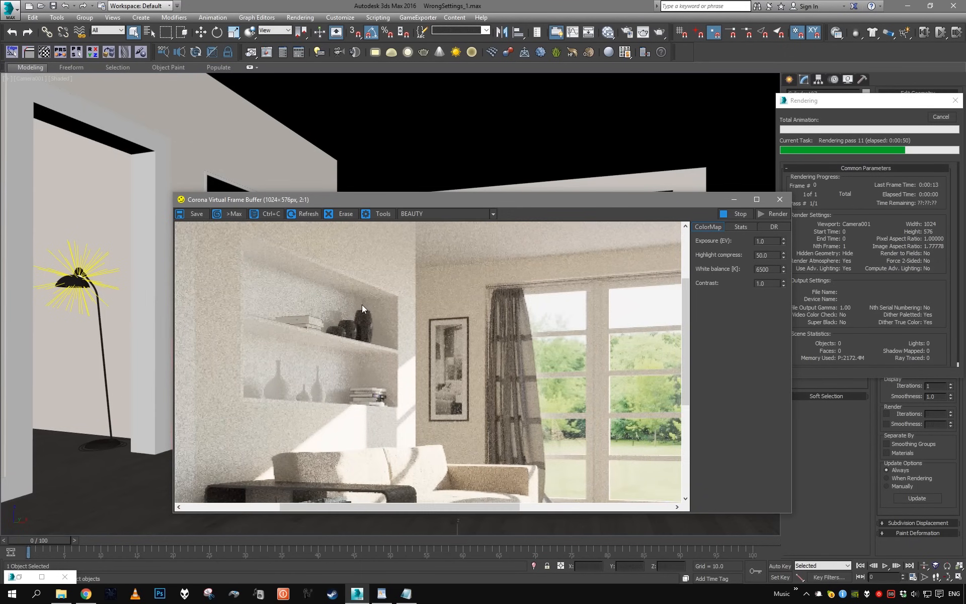
{"action": "scroll", "coordinate": [362, 308], "scroll_direction": "down", "scroll_amount": 1}
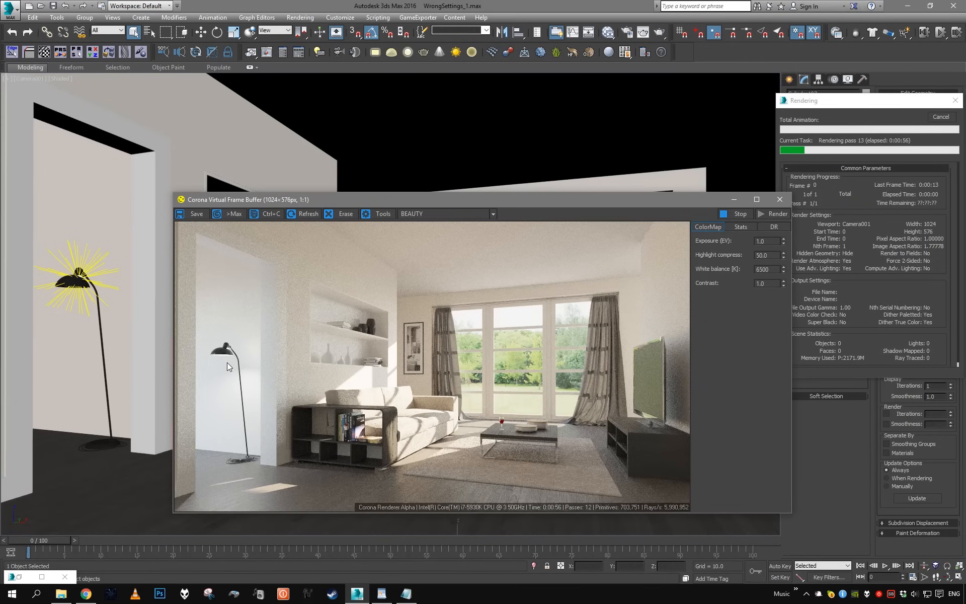
{"action": "scroll", "coordinate": [222, 359], "scroll_direction": "up", "scroll_amount": 1}
{"action": "scroll", "coordinate": [343, 433], "scroll_direction": "down", "scroll_amount": 1}
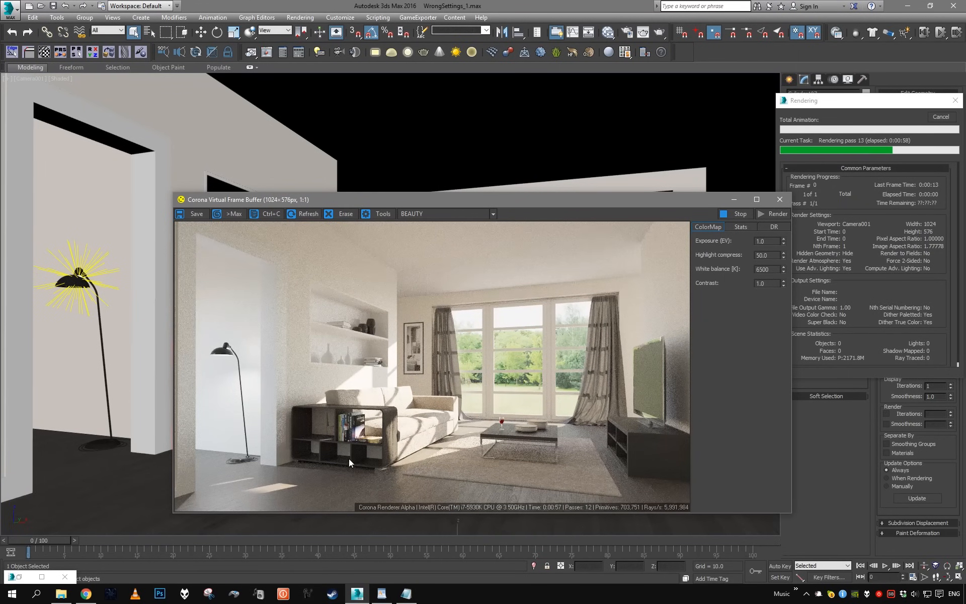
{"action": "scroll", "coordinate": [225, 374], "scroll_direction": "up", "scroll_amount": 2}
{"action": "scroll", "coordinate": [367, 335], "scroll_direction": "down", "scroll_amount": 2}
{"action": "left_click", "coordinate": [494, 216]}
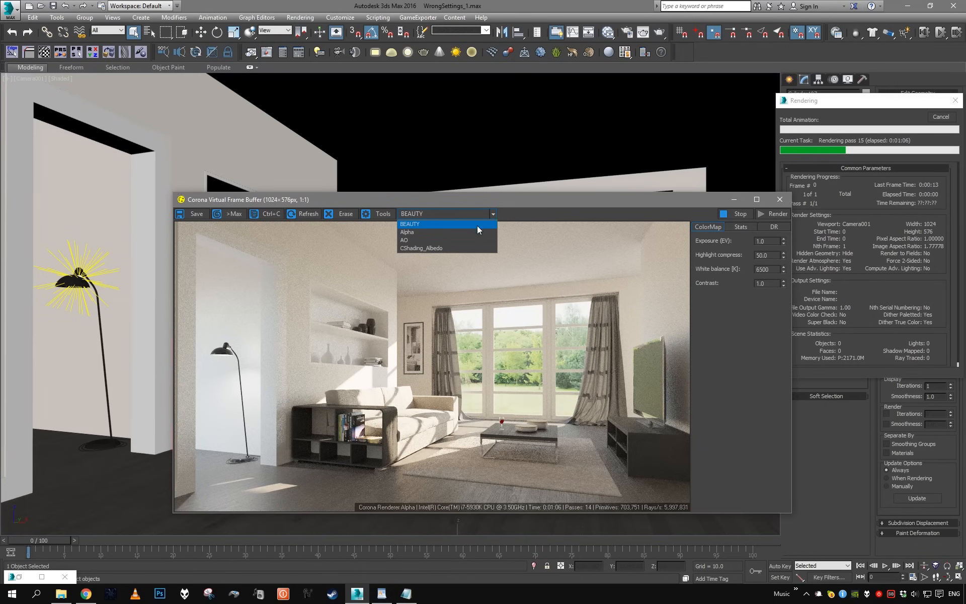
{"action": "left_click", "coordinate": [457, 240]}
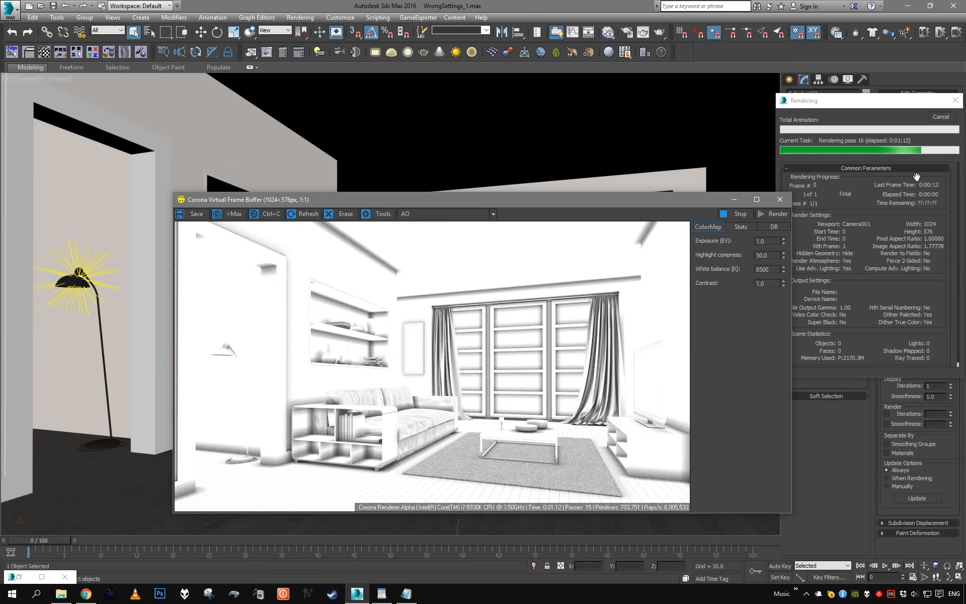
Cancel the render and delete the AO render element from the render setup.
{"action": "left_click", "coordinate": [941, 116]}
{"action": "key", "text": "F10"}
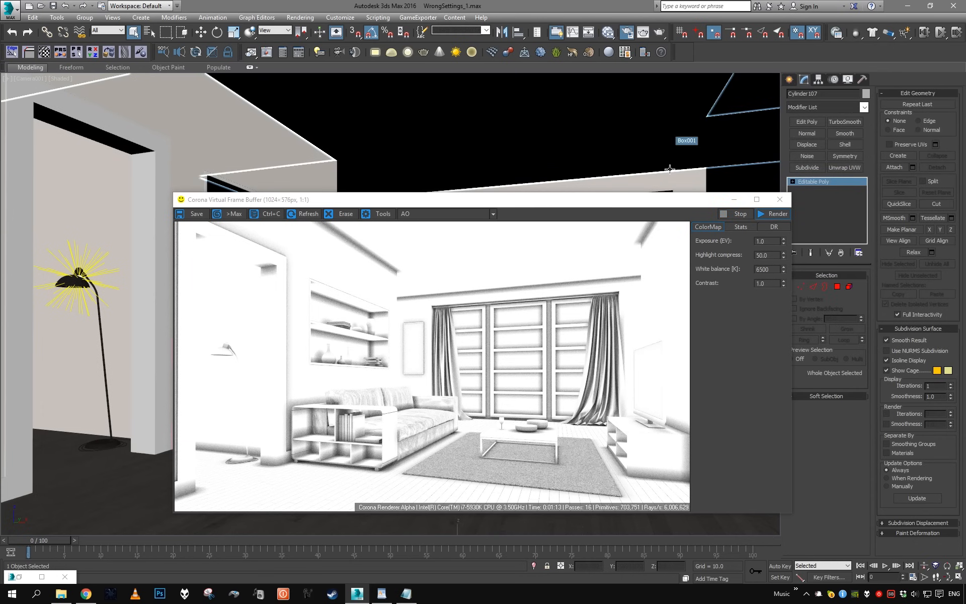
{"action": "left_click", "coordinate": [371, 239]}
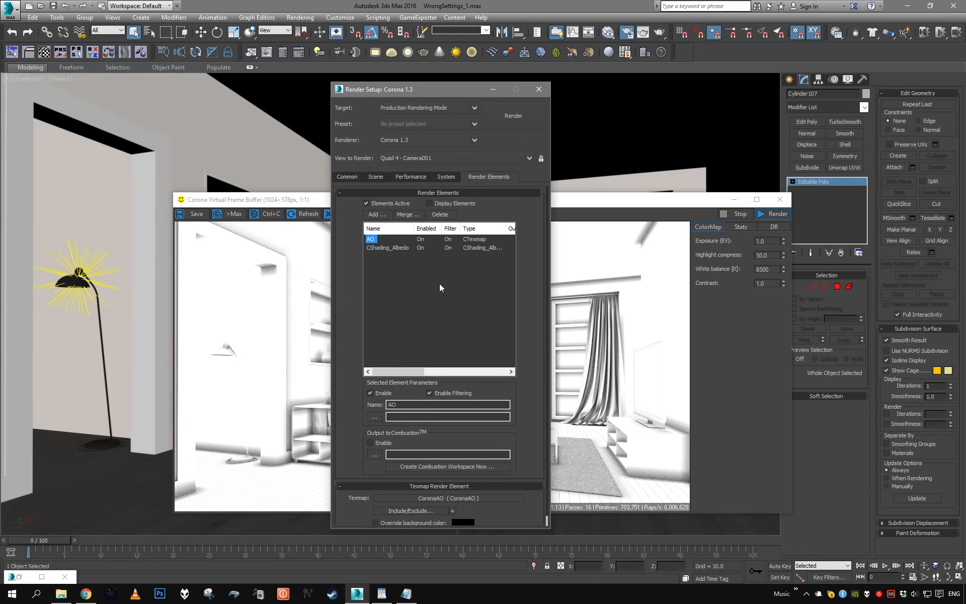
{"action": "left_click", "coordinate": [446, 215]}
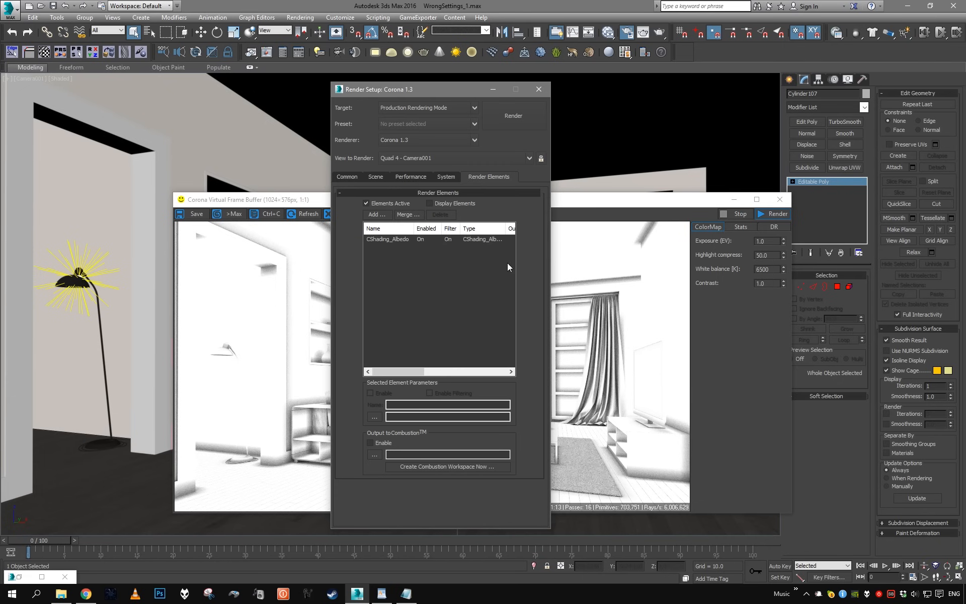
Render the room again and examine the BEAUTY pass around the windows, curtains and TV.
{"action": "left_click", "coordinate": [779, 277]}
{"action": "left_click", "coordinate": [775, 213]}
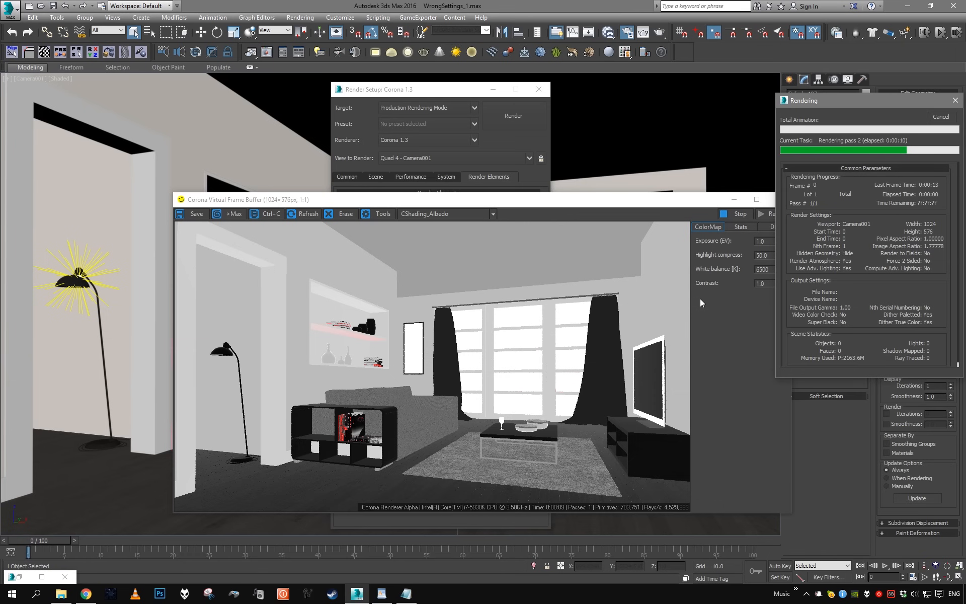
{"action": "left_click", "coordinate": [459, 214]}
{"action": "left_click", "coordinate": [433, 222]}
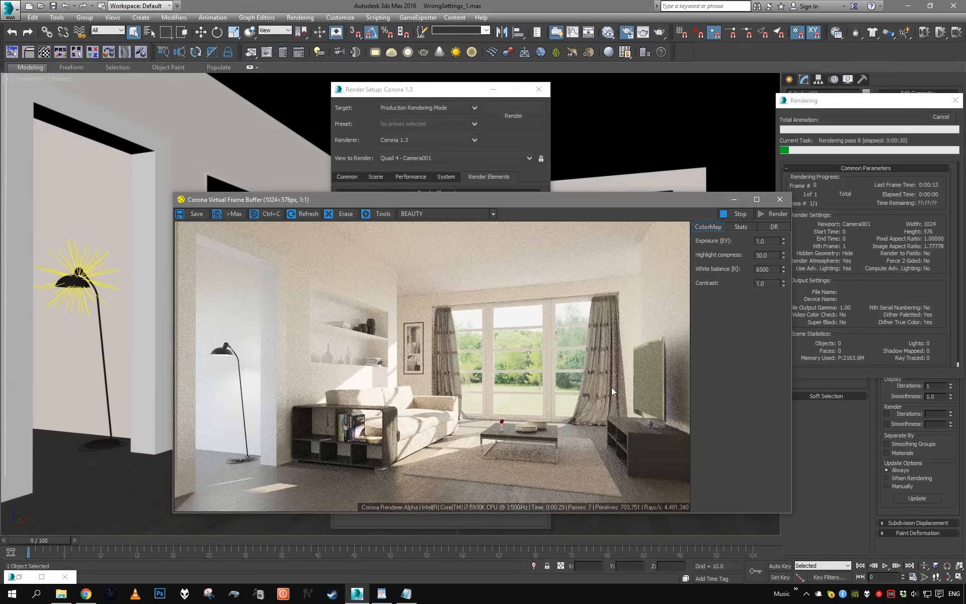
{"action": "scroll", "coordinate": [595, 328], "scroll_direction": "up", "scroll_amount": 1}
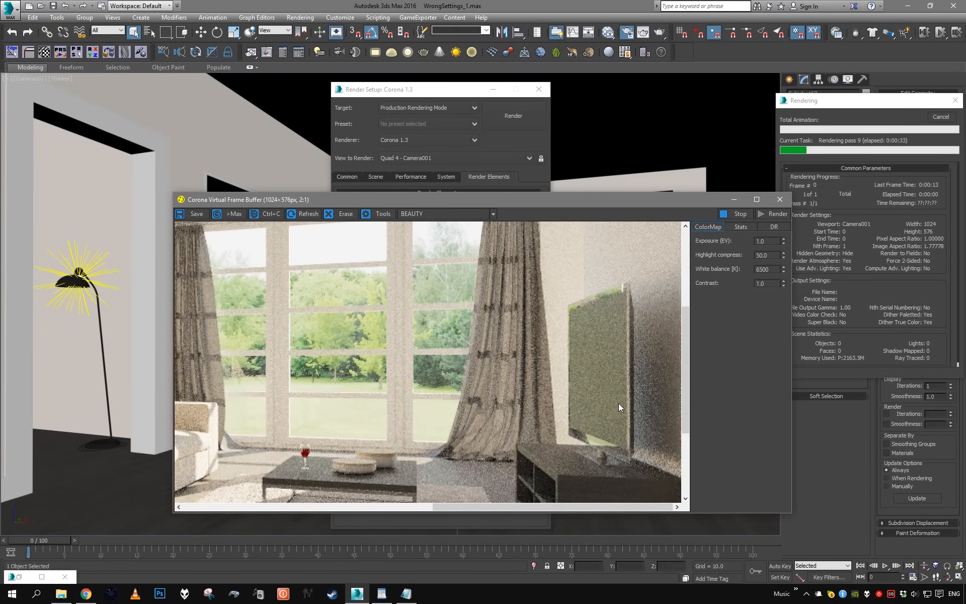
{"action": "middle_click_drag", "start_coordinate": [343, 335], "coordinate": [357, 348]}
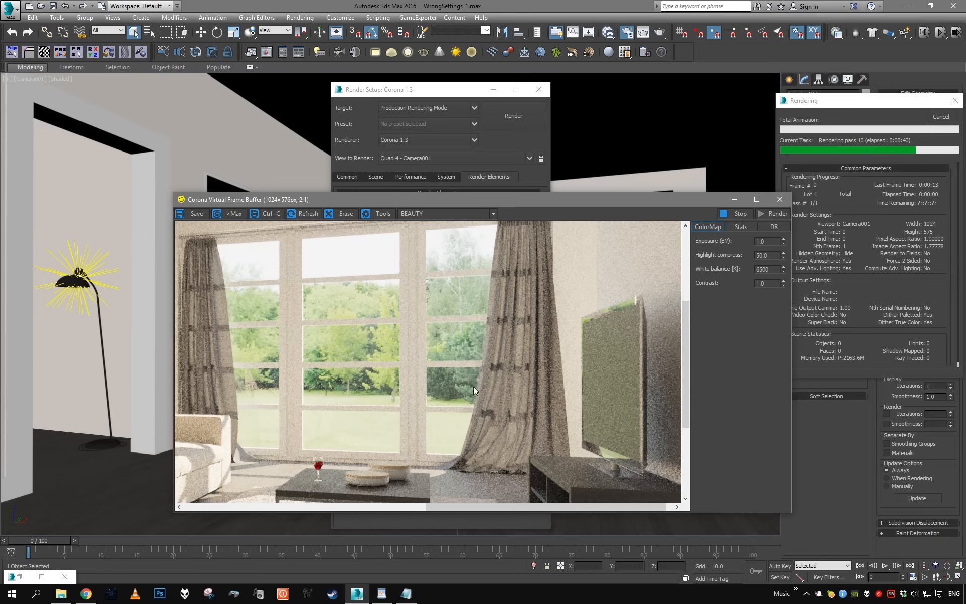
{"action": "scroll", "coordinate": [352, 355], "scroll_direction": "down", "scroll_amount": 1}
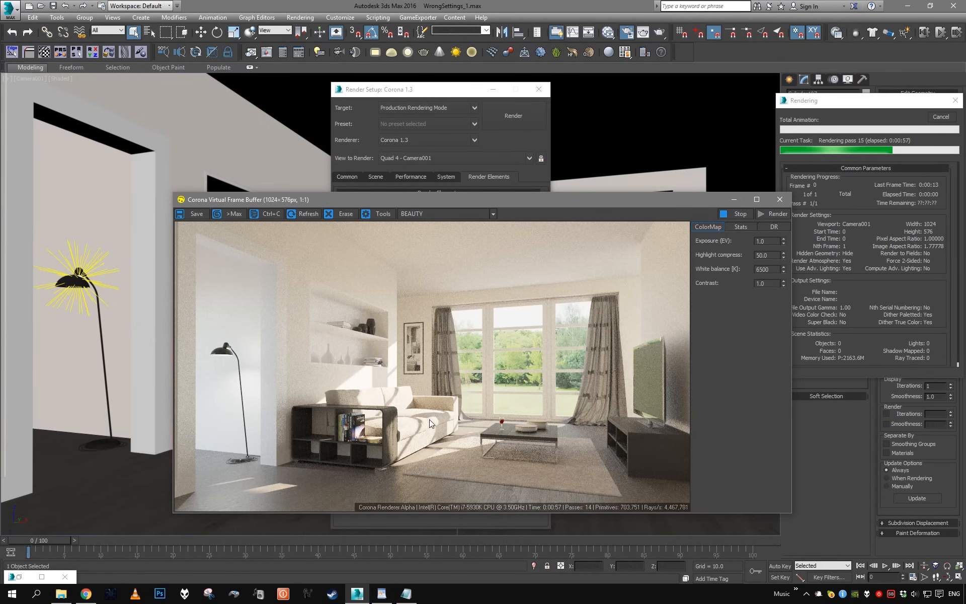
Set the frame buffer's exposure to 0.5 EV.
{"action": "double_click", "coordinate": [766, 241]}
{"action": "type", "text": "0.5"}
{"action": "key", "text": "Return"}
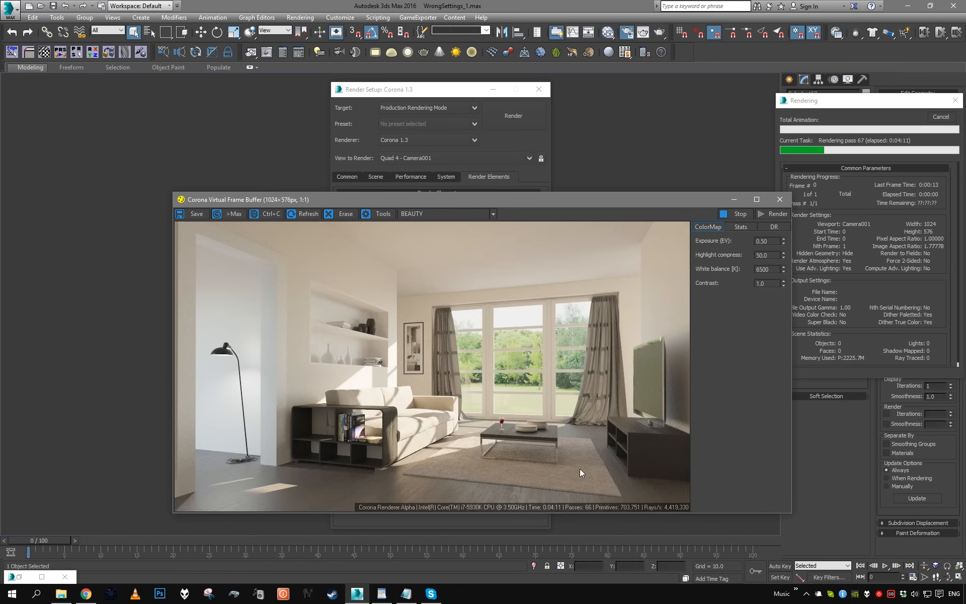
Examine the render at 2:1 for remaining noise on the lamp, shelves, sofa, coffee table, curtains and TV.
{"action": "scroll", "coordinate": [430, 389], "scroll_direction": "up", "scroll_amount": 1}
{"action": "middle_click_drag", "start_coordinate": [315, 368], "coordinate": [513, 361]}
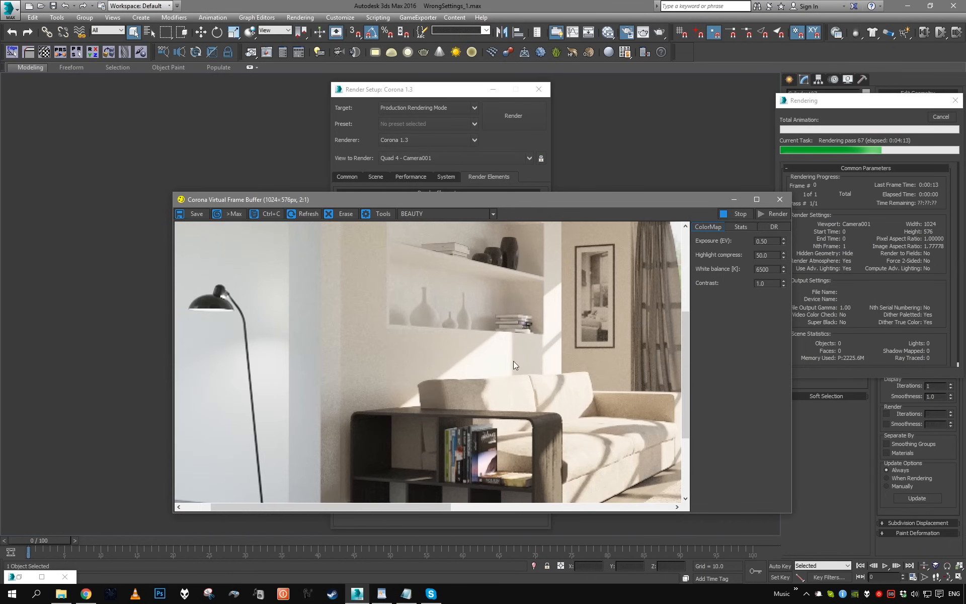
{"action": "middle_click_drag", "start_coordinate": [662, 431], "coordinate": [513, 336]}
{"action": "middle_click_drag", "start_coordinate": [672, 336], "coordinate": [508, 359]}
{"action": "middle_click_drag", "start_coordinate": [570, 346], "coordinate": [563, 386]}
{"action": "middle_click_drag", "start_coordinate": [547, 313], "coordinate": [502, 401]}
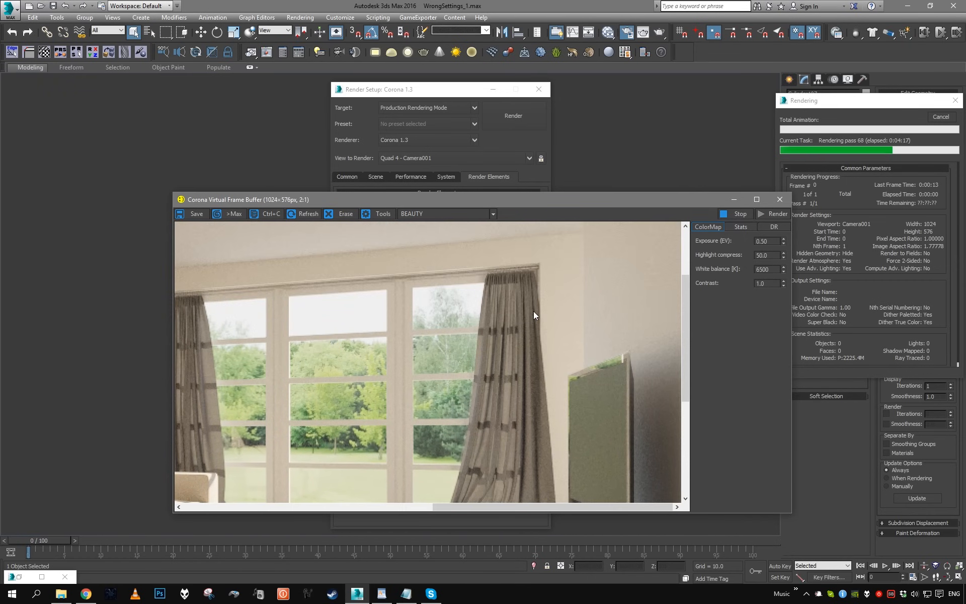
{"action": "middle_click_drag", "start_coordinate": [529, 325], "coordinate": [449, 307]}
{"action": "middle_click_drag", "start_coordinate": [552, 372], "coordinate": [394, 331]}
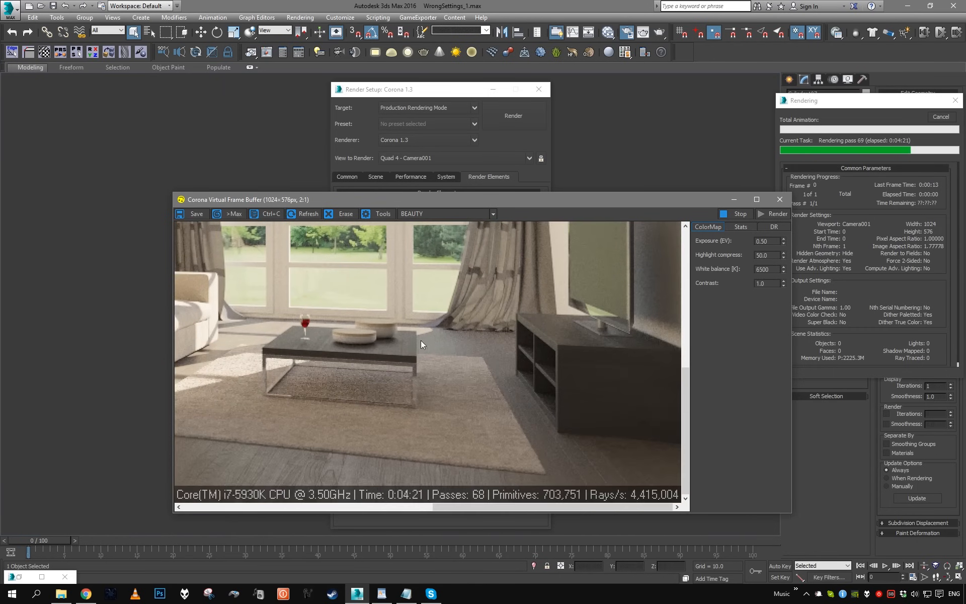
{"action": "middle_click_drag", "start_coordinate": [419, 392], "coordinate": [419, 398]}
{"action": "middle_click_drag", "start_coordinate": [514, 340], "coordinate": [526, 447]}
{"action": "middle_click_drag", "start_coordinate": [520, 345], "coordinate": [511, 371]}
{"action": "middle_click_drag", "start_coordinate": [521, 322], "coordinate": [517, 367]}
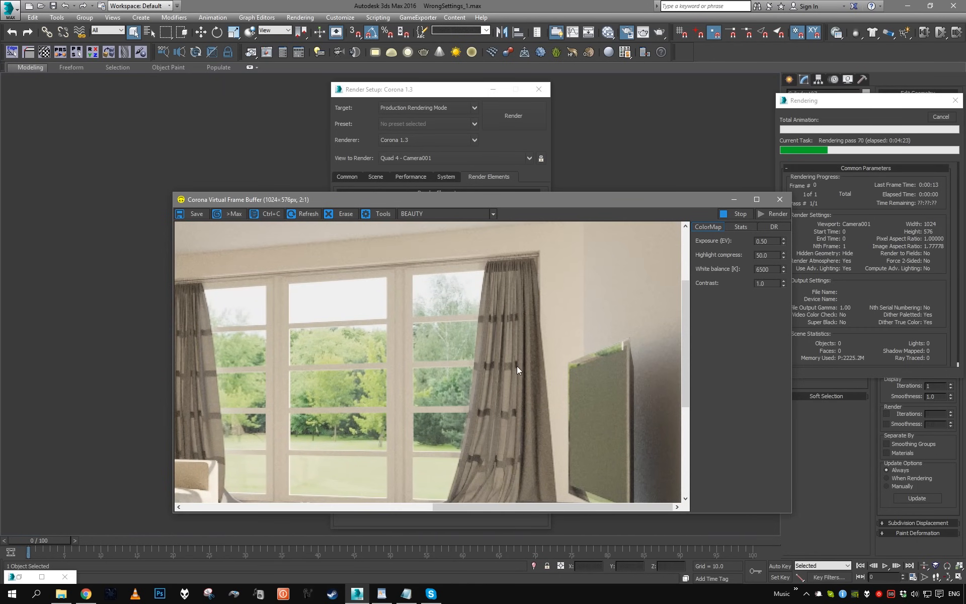
Stop the running render and close the frame buffer and the render setup.
{"action": "scroll", "coordinate": [518, 367], "scroll_direction": "down", "scroll_amount": 1}
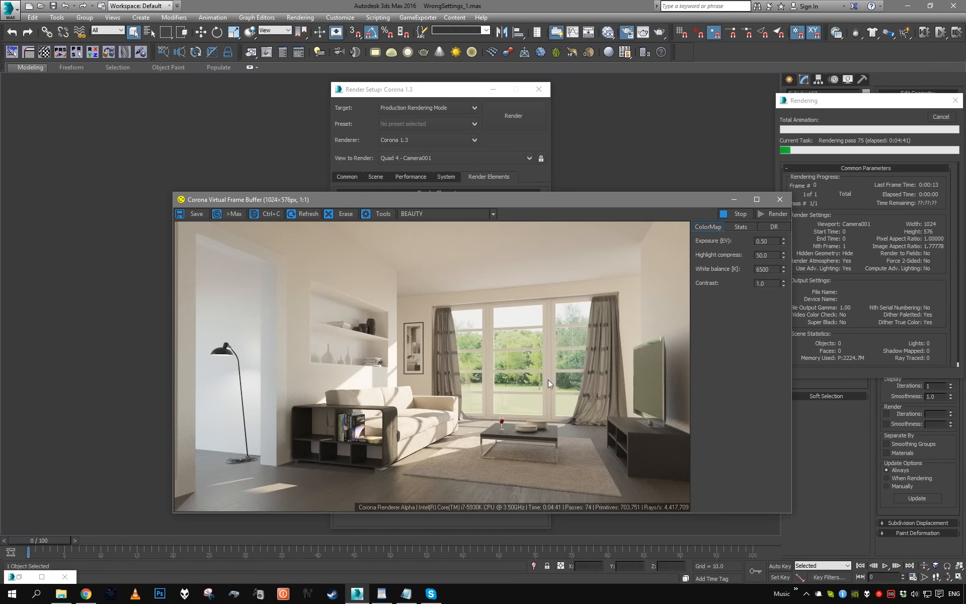
{"action": "left_click", "coordinate": [935, 118]}
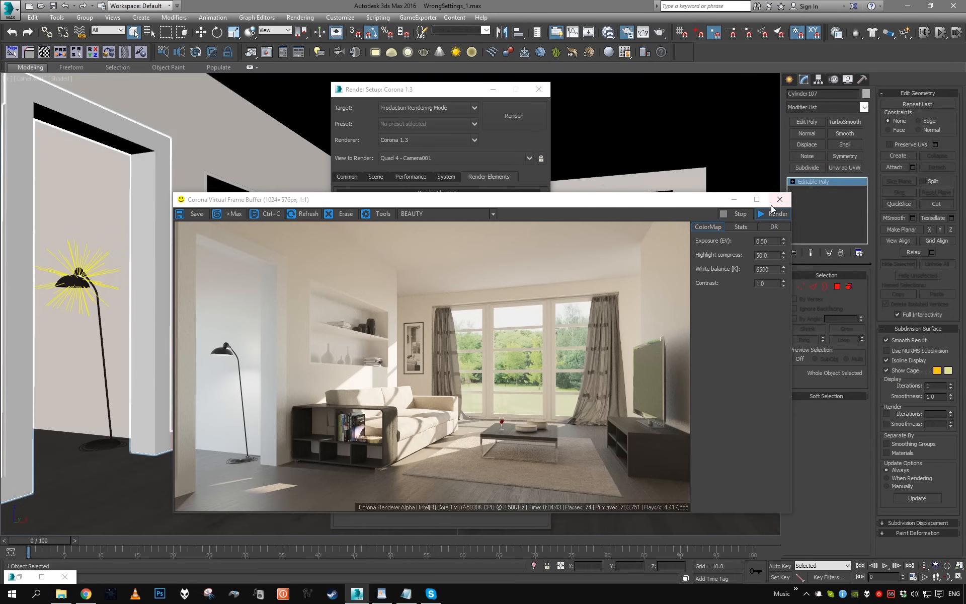
{"action": "left_click", "coordinate": [779, 200]}
{"action": "left_click", "coordinate": [543, 93]}
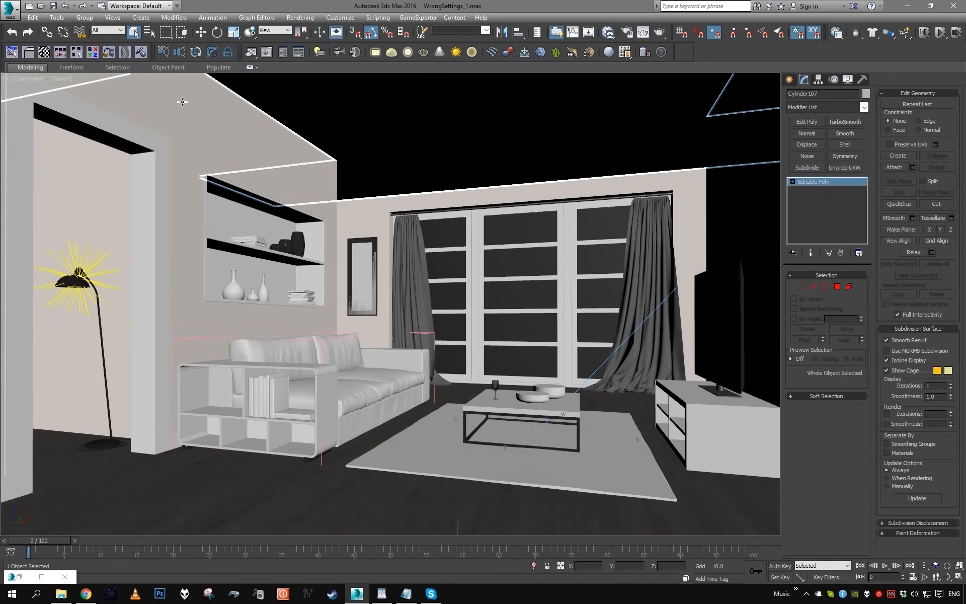
Start a fresh scene without saving the changes, adopting the file's unit scale.
{"action": "left_click", "coordinate": [12, 14]}
{"action": "left_click", "coordinate": [133, 130]}
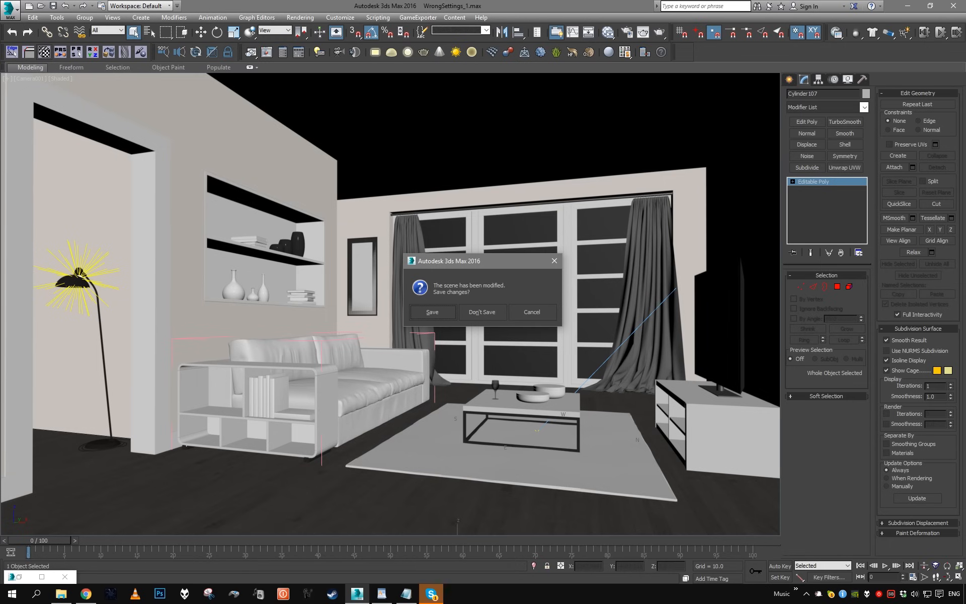
{"action": "left_click", "coordinate": [490, 313]}
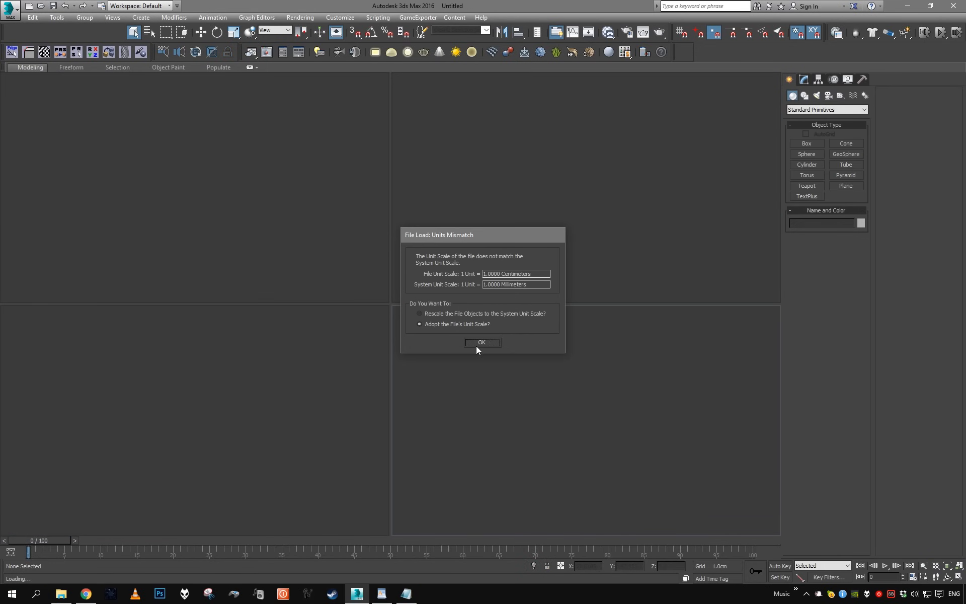
{"action": "left_click", "coordinate": [478, 347]}
Create a room-sized box about 4.04 m long, 3.98 m wide and 1.7 m high in the maximized perspective view.
{"action": "key", "text": "alt+w"}
{"action": "scroll", "coordinate": [594, 391], "scroll_direction": "down", "scroll_amount": 5}
{"action": "middle_click_drag", "start_coordinate": [512, 326], "coordinate": [461, 324], "text": "alt"}
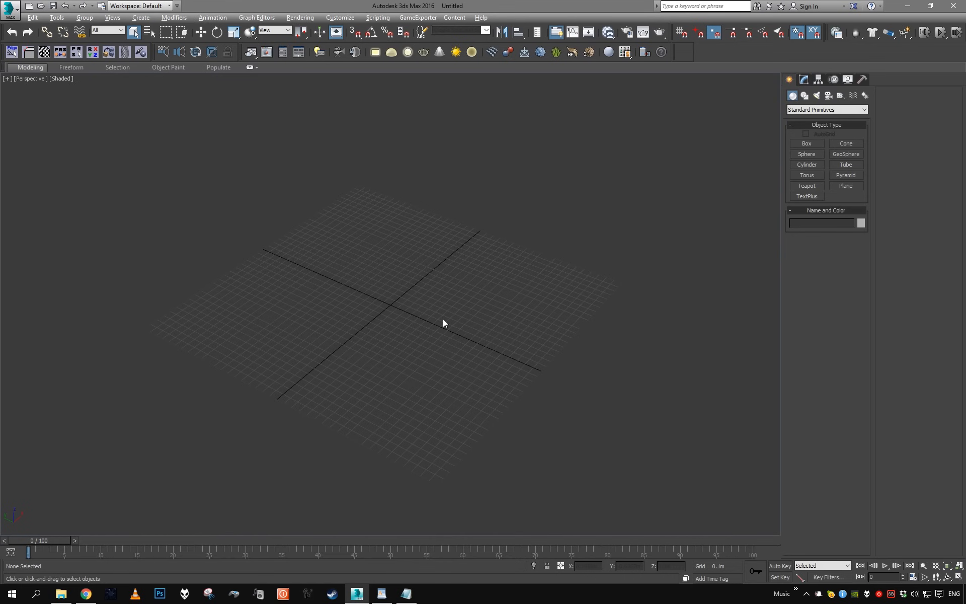
{"action": "key", "text": "alt+p"}
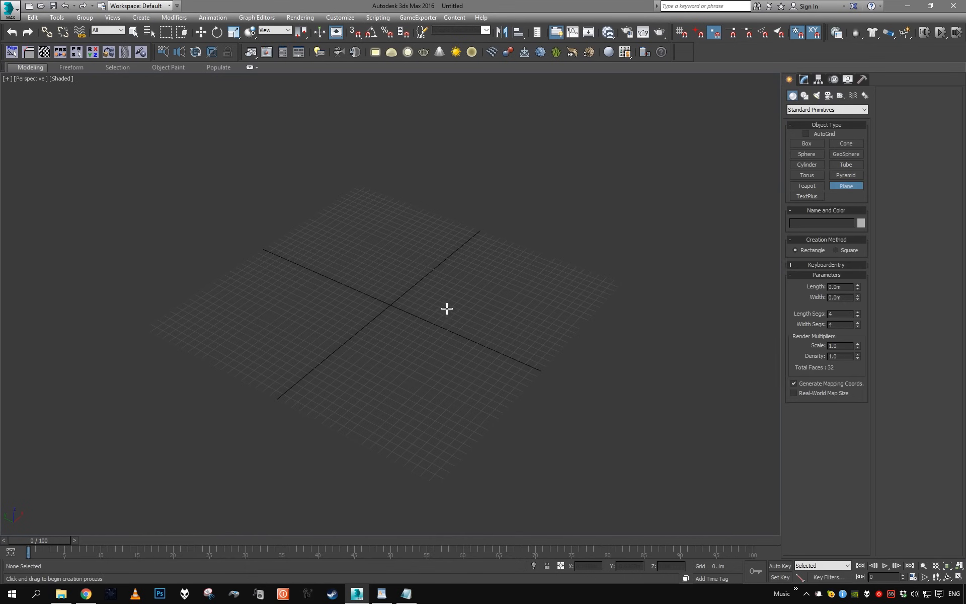
{"action": "key", "text": "alt+b"}
{"action": "left_click_drag", "start_coordinate": [356, 185], "coordinate": [442, 491]}
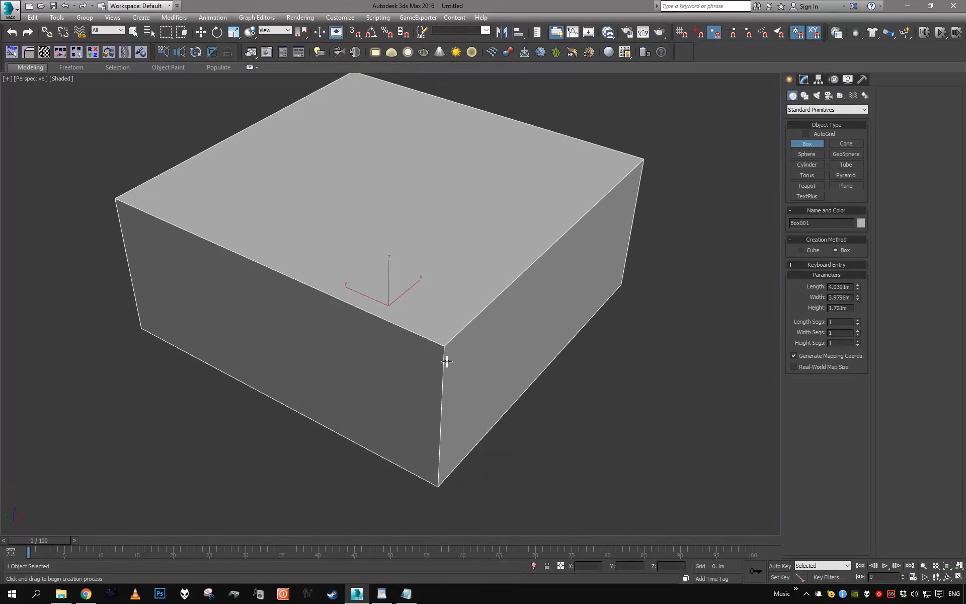
{"action": "left_click", "coordinate": [447, 354]}
Convert the box to an editable poly and add two vertical and two horizontal edge loops framing one side wall.
{"action": "key", "text": "alt+e"}
{"action": "mouse_move", "coordinate": [582, 340]}
{"action": "middle_mouse_down", "text": "alt"}
{"action": "mouse_move", "coordinate": [460, 357]}
{"action": "mouse_move", "coordinate": [439, 347]}
{"action": "middle_mouse_up", "text": "alt"}
{"action": "key", "text": "4"}
{"action": "left_click", "coordinate": [428, 356]}
{"action": "key", "text": "alt+s"}
{"action": "left_click", "coordinate": [303, 278]}
{"action": "left_click", "coordinate": [599, 234]}
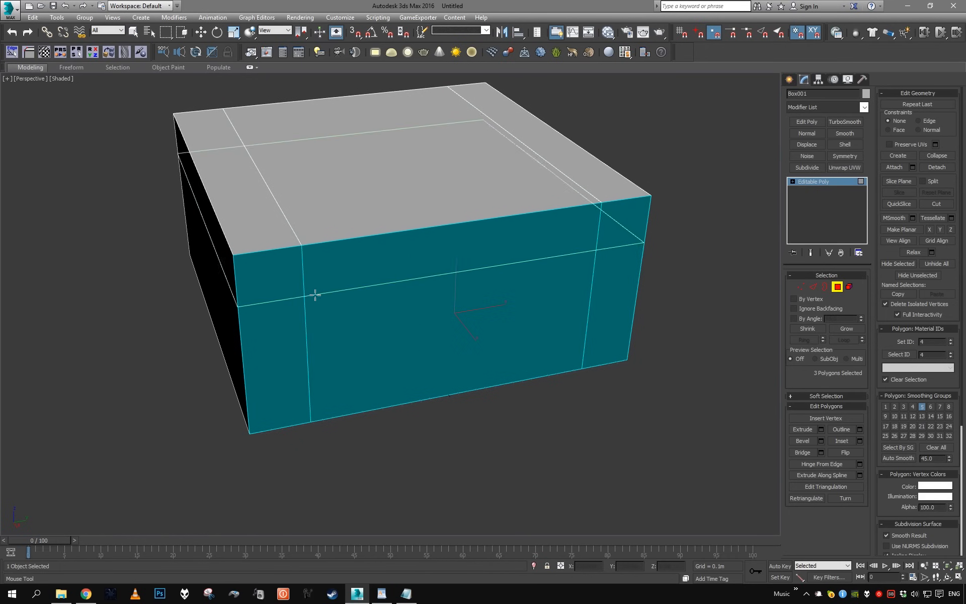
{"action": "left_click", "coordinate": [312, 272]}
{"action": "left_click", "coordinate": [323, 372]}
{"action": "right_click", "coordinate": [323, 372]}
Extrude the central polygon of the side wall outward and delete its face to open a window.
{"action": "left_click", "coordinate": [407, 320]}
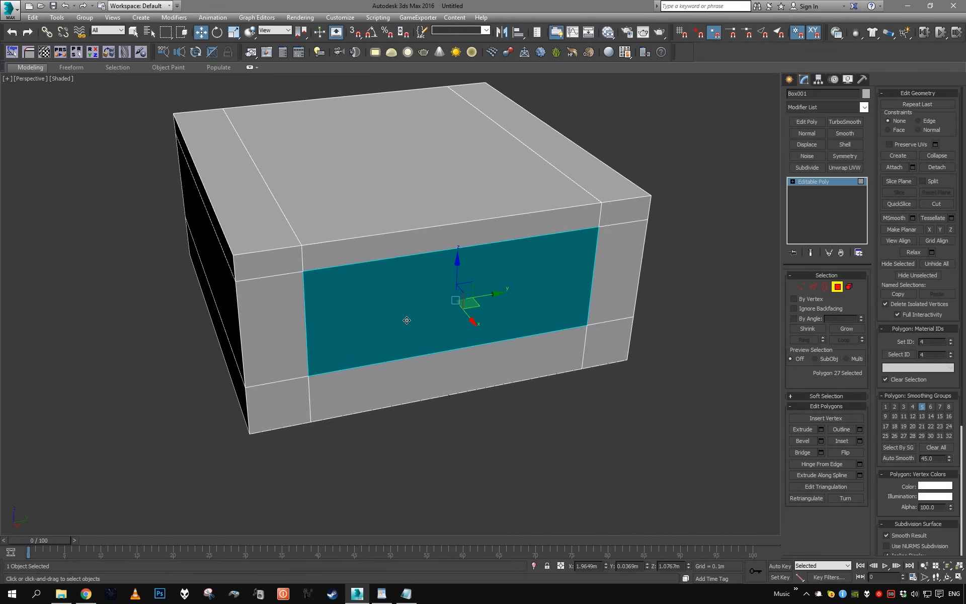
{"action": "middle_click_drag", "start_coordinate": [451, 337], "coordinate": [445, 343], "text": "alt"}
{"action": "mouse_move", "coordinate": [456, 341]}
{"action": "left_mouse_down", "text": "shift"}
{"action": "mouse_move", "coordinate": [468, 363]}
{"action": "mouse_move", "coordinate": [458, 357]}
{"action": "left_mouse_up", "text": "shift"}
{"action": "key", "text": "Delete"}
Flip the box's normals so its faces point into the room.
{"action": "key", "text": "4"}
{"action": "left_click", "coordinate": [809, 136]}
{"action": "middle_click_drag", "start_coordinate": [614, 277], "coordinate": [537, 336], "text": "alt"}
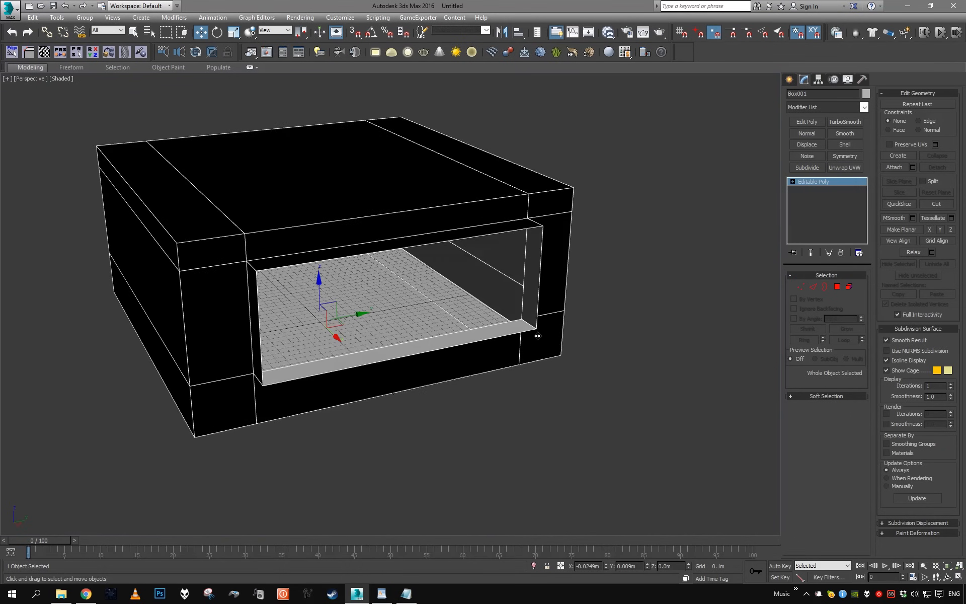
Add four edge loops through the room, two in each direction, outlining a central area on the floor.
{"action": "scroll", "coordinate": [328, 222], "scroll_direction": "up", "scroll_amount": 5}
{"action": "middle_click_drag", "start_coordinate": [327, 221], "coordinate": [434, 316], "text": "alt"}
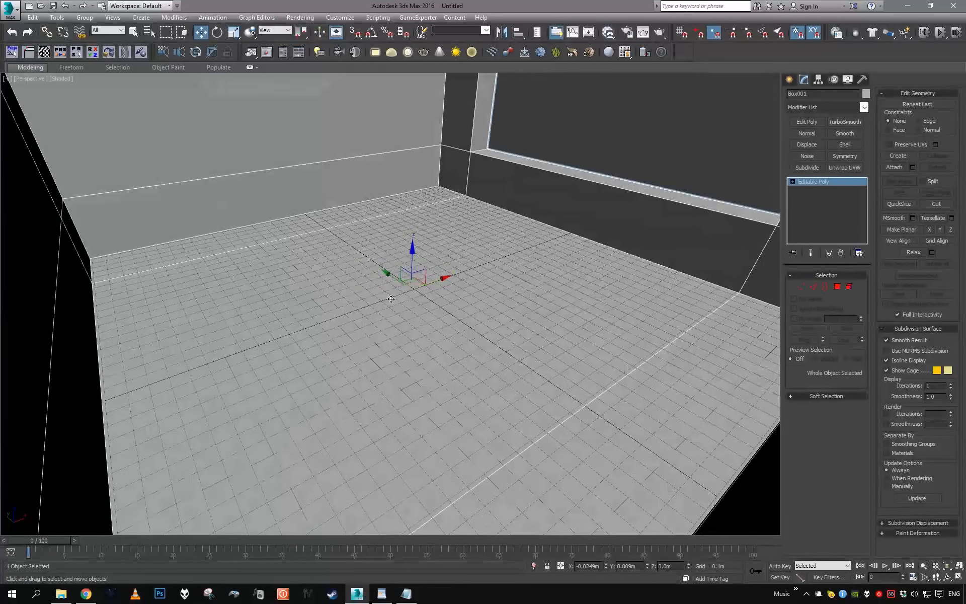
{"action": "key", "text": "alt+s"}
{"action": "left_click", "coordinate": [216, 280]}
{"action": "left_click", "coordinate": [405, 259]}
{"action": "left_click", "coordinate": [360, 247]}
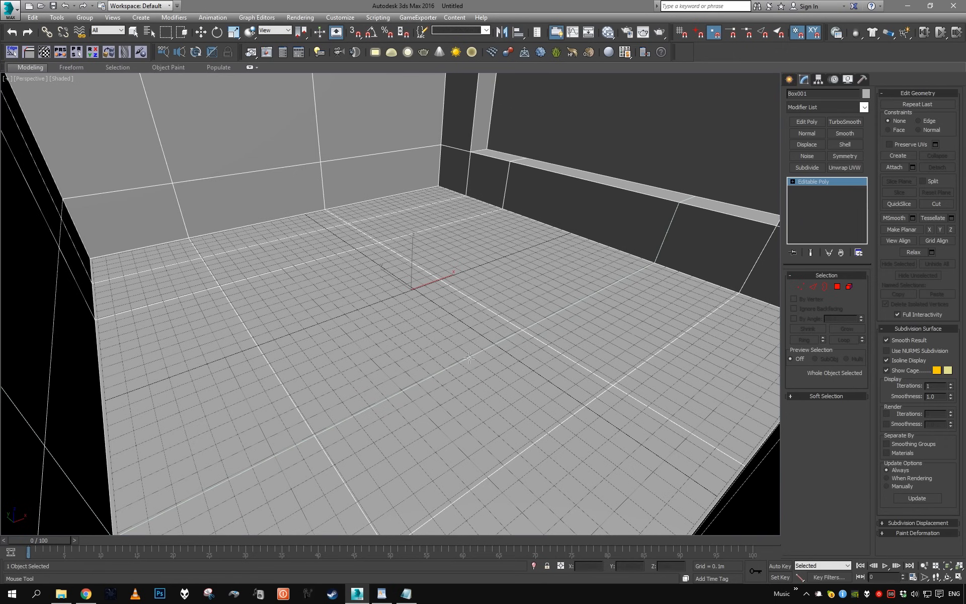
{"action": "left_click", "coordinate": [423, 381]}
{"action": "right_click", "coordinate": [423, 382]}
Extrude the central floor polygon upward about 0.16 m to form a platform.
{"action": "key", "text": "4"}
{"action": "left_click", "coordinate": [460, 291]}
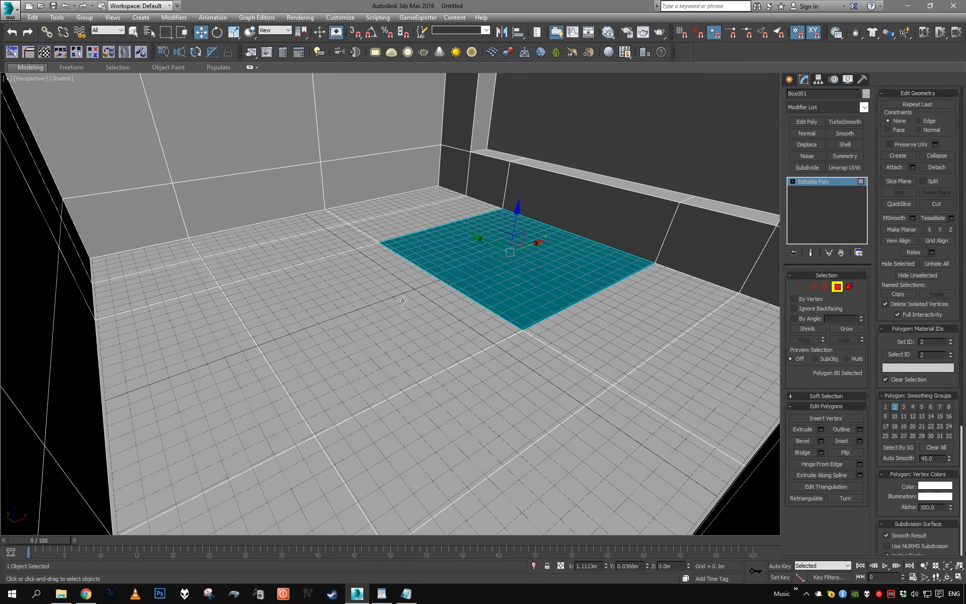
{"action": "left_click", "coordinate": [361, 302]}
{"action": "left_click_drag", "start_coordinate": [356, 279], "coordinate": [356, 259], "text": "shift"}
Split the platform top lengthwise with an extra edge loop and extrude the half nearer the window upward as a step.
{"action": "key", "text": "alt+1"}
{"action": "left_click", "coordinate": [411, 364]}
{"action": "right_click", "coordinate": [410, 361]}
{"action": "left_click", "coordinate": [404, 328]}
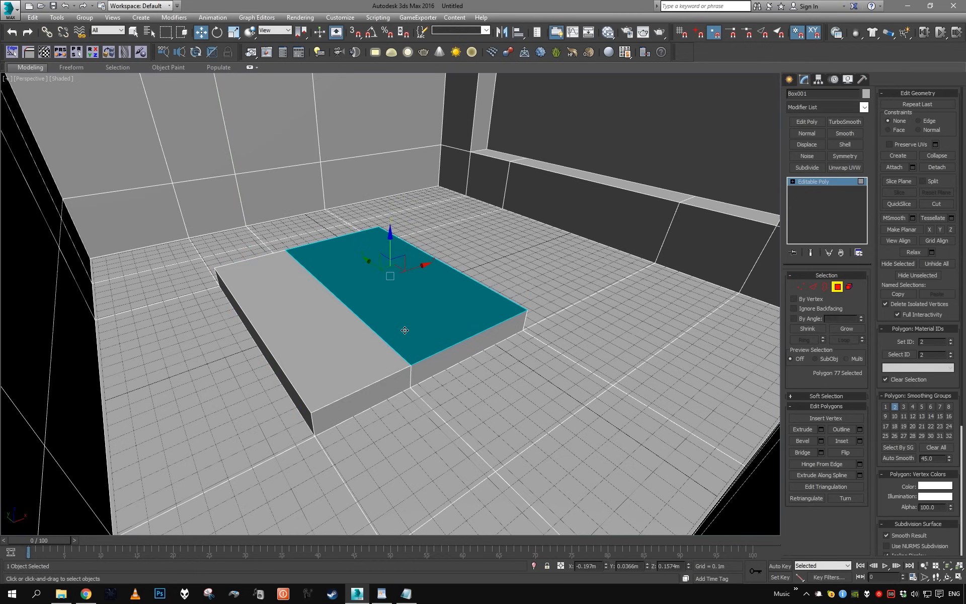
{"action": "left_click_drag", "start_coordinate": [388, 249], "coordinate": [387, 228], "text": "shift"}
Extrude two adjacent polygons of the back wall outward to form a recess, and deselect the room.
{"action": "middle_click_drag", "start_coordinate": [401, 258], "coordinate": [313, 219], "text": "alt"}
{"action": "key", "text": "q"}
{"action": "left_click", "coordinate": [307, 222]}
{"action": "left_click", "coordinate": [204, 224], "text": "ctrl"}
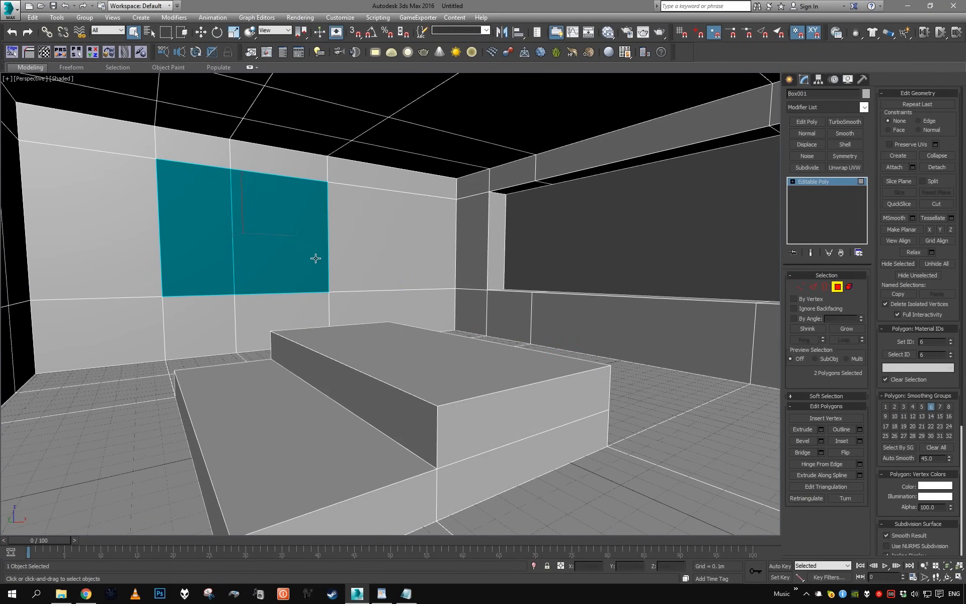
{"action": "key", "text": "z"}
{"action": "middle_click_drag", "start_coordinate": [300, 261], "coordinate": [315, 279], "text": "alt"}
{"action": "key", "text": "w"}
{"action": "left_click_drag", "start_coordinate": [327, 285], "coordinate": [269, 257], "text": "shift"}
{"action": "middle_click_drag", "start_coordinate": [270, 257], "coordinate": [685, 239], "text": "alt"}
{"action": "key", "text": "4"}
{"action": "key", "text": "ctrl+d"}
Create a 16-segment teapot with AutoGrid enabled, about 0.17 m in radius, on the back of the wall recess.
{"action": "left_click", "coordinate": [789, 79]}
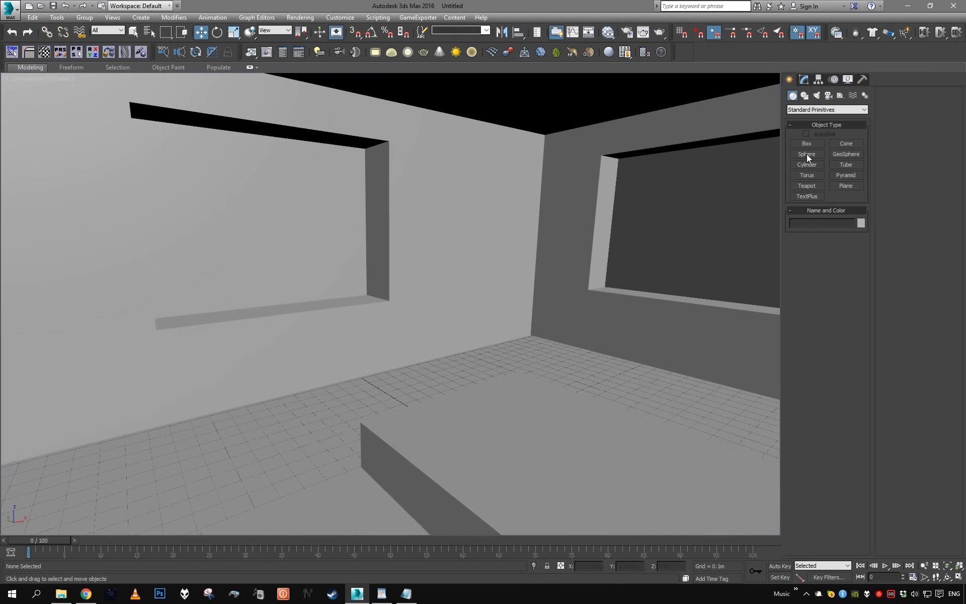
{"action": "left_click", "coordinate": [807, 186]}
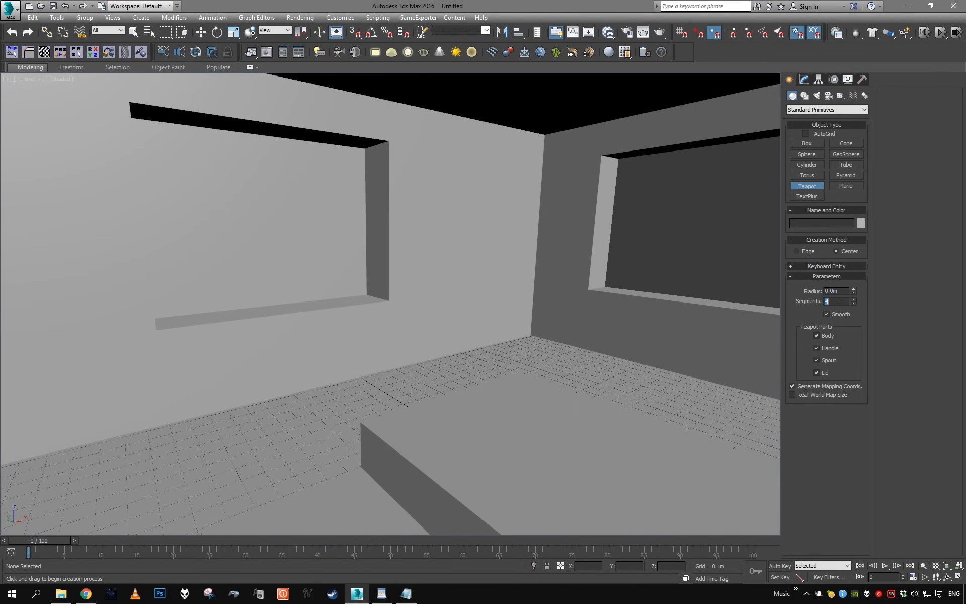
{"action": "middle_click_drag", "start_coordinate": [300, 284], "coordinate": [307, 274]}
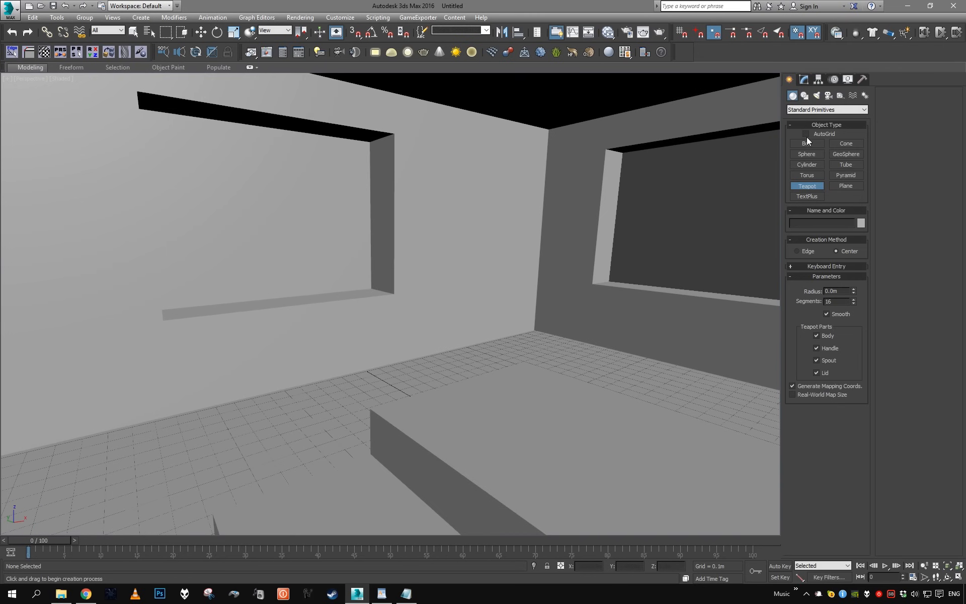
{"action": "left_click_drag", "start_coordinate": [296, 215], "coordinate": [310, 234]}
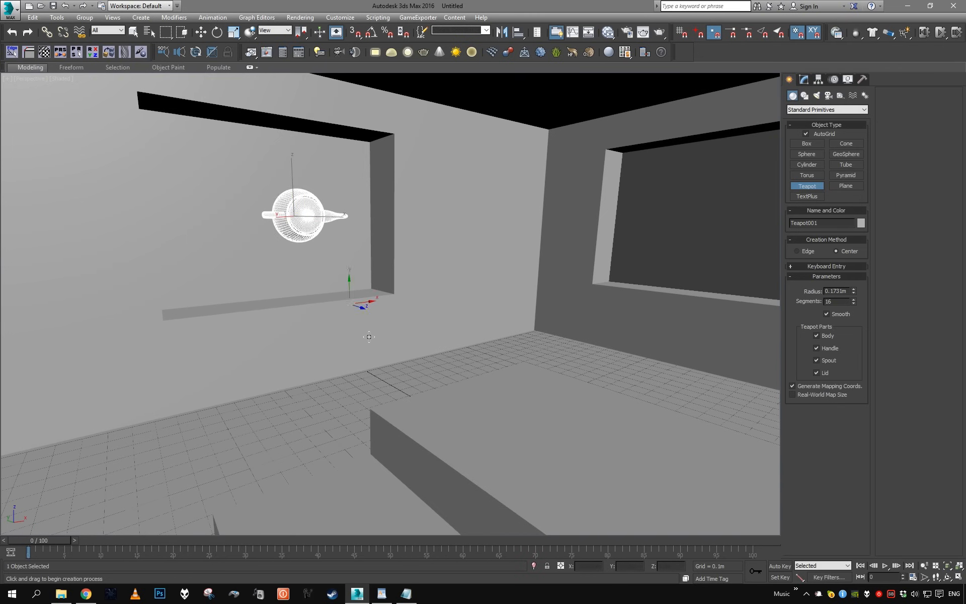
Place a teapot on the floor behind the platform and another, about 0.32 m in radius, on the wall beside the recess.
{"action": "left_click_drag", "start_coordinate": [395, 352], "coordinate": [428, 388]}
{"action": "key", "text": "ctrl+z"}
{"action": "scroll", "coordinate": [433, 372], "scroll_direction": "down", "scroll_amount": 3}
{"action": "middle_click_drag", "start_coordinate": [473, 326], "coordinate": [447, 302]}
{"action": "left_click_drag", "start_coordinate": [450, 214], "coordinate": [469, 243]}
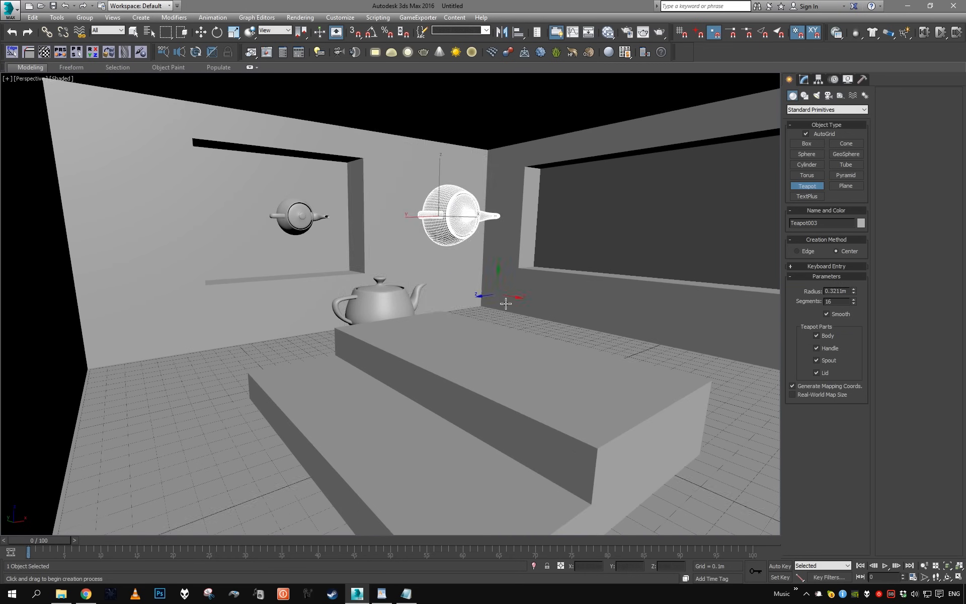
Place four more teapots: on the platform's upper and lower steps, on the wall below the window and on the ceiling.
{"action": "middle_click_drag", "start_coordinate": [484, 302], "coordinate": [426, 275]}
{"action": "left_click_drag", "start_coordinate": [364, 294], "coordinate": [386, 308]}
{"action": "left_click_drag", "start_coordinate": [291, 376], "coordinate": [304, 388]}
{"action": "middle_click_drag", "start_coordinate": [473, 355], "coordinate": [362, 391]}
{"action": "middle_click_drag", "start_coordinate": [464, 381], "coordinate": [488, 375], "text": "alt"}
{"action": "left_click_drag", "start_coordinate": [502, 295], "coordinate": [523, 319]}
{"action": "middle_click_drag", "start_coordinate": [393, 132], "coordinate": [396, 147]}
{"action": "left_click_drag", "start_coordinate": [342, 106], "coordinate": [366, 117]}
Frame the room with its teapots, display edged faces and create a camera from the perspective view.
{"action": "key", "text": "w"}
{"action": "middle_click_drag", "start_coordinate": [439, 247], "coordinate": [457, 187], "text": "alt"}
{"action": "middle_click_drag", "start_coordinate": [456, 188], "coordinate": [499, 261]}
{"action": "scroll", "coordinate": [484, 237], "scroll_direction": "down", "scroll_amount": 3}
{"action": "scroll", "coordinate": [485, 242], "scroll_direction": "up", "scroll_amount": 2}
{"action": "scroll", "coordinate": [492, 250], "scroll_direction": "up", "scroll_amount": 1}
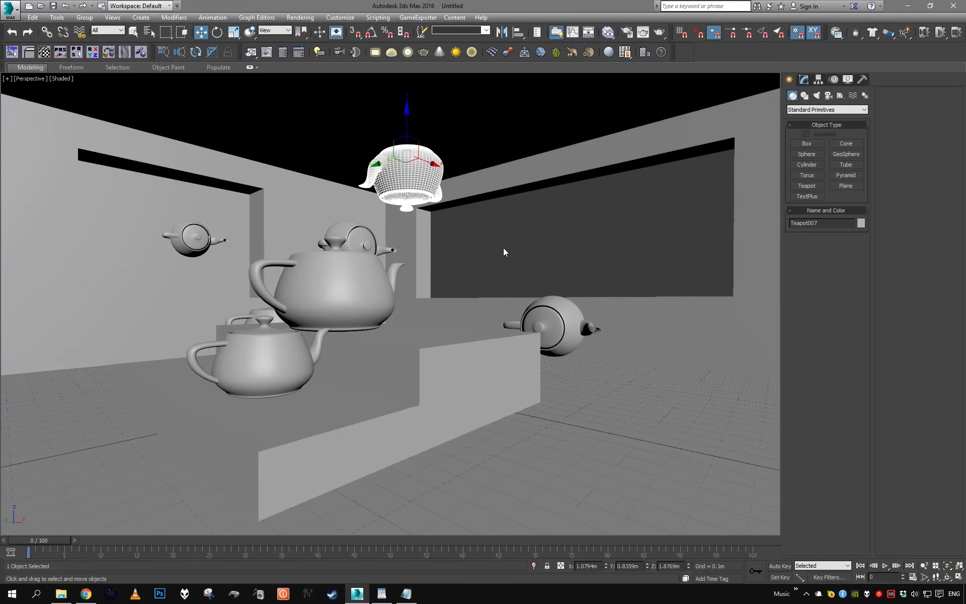
{"action": "key", "text": "F4"}
{"action": "middle_click_drag", "start_coordinate": [501, 243], "coordinate": [507, 245]}
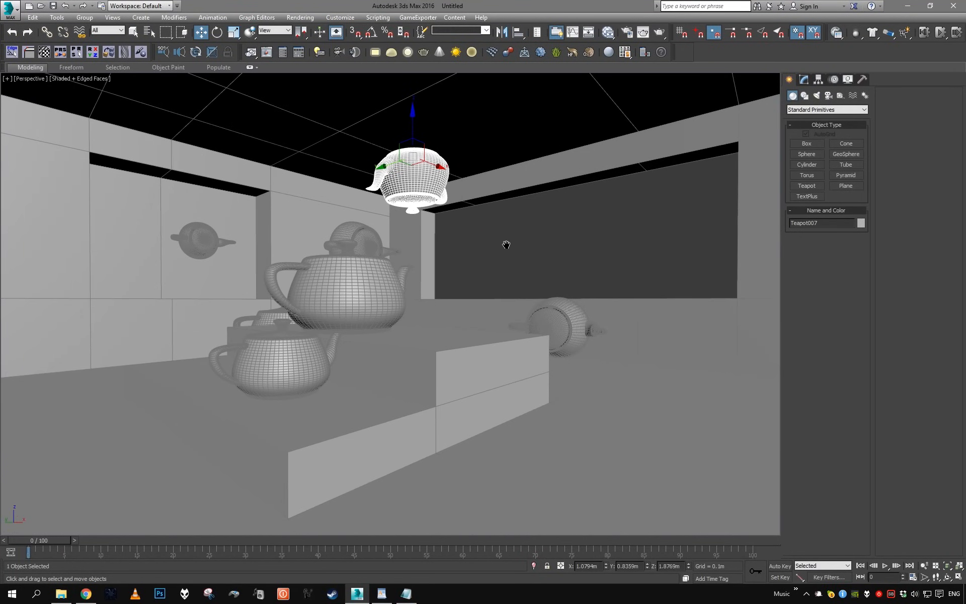
{"action": "key", "text": "ctrl+c"}
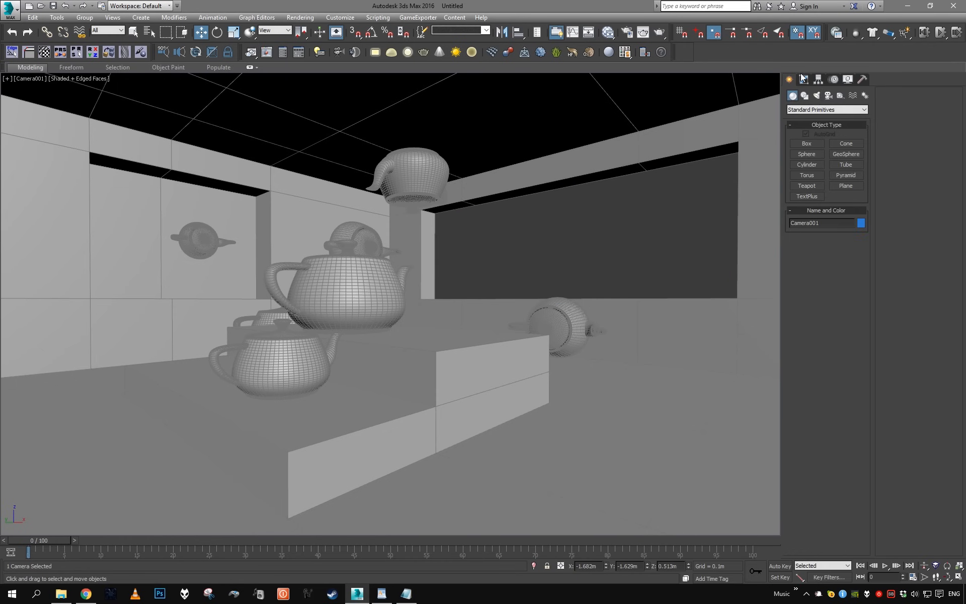
Change the camera type to Free Camera, level it with a 90-degree rotation, refine the framing and deselect it.
{"action": "left_click", "coordinate": [804, 79]}
{"action": "left_click", "coordinate": [818, 385]}
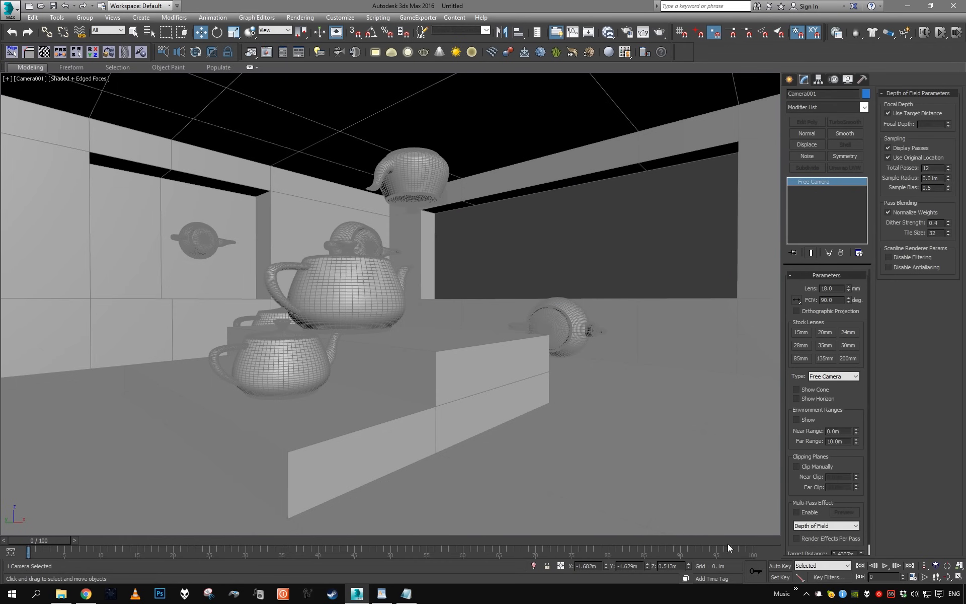
{"action": "key", "text": "e"}
{"action": "type", "text": "90"}
{"action": "key", "text": "Return"}
{"action": "middle_click_drag", "start_coordinate": [546, 397], "coordinate": [552, 396]}
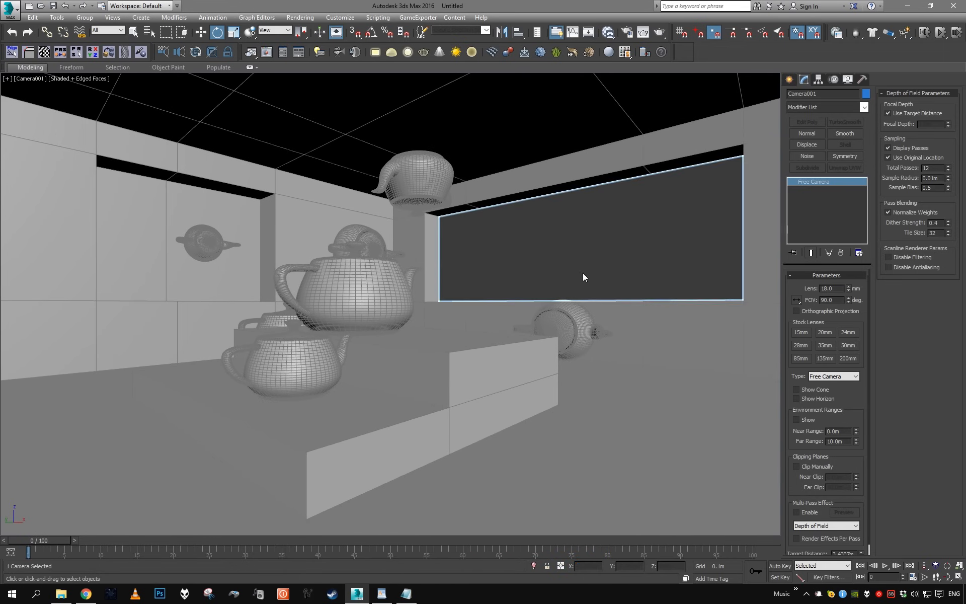
{"action": "key", "text": "q"}
{"action": "key", "text": "ctrl+d"}
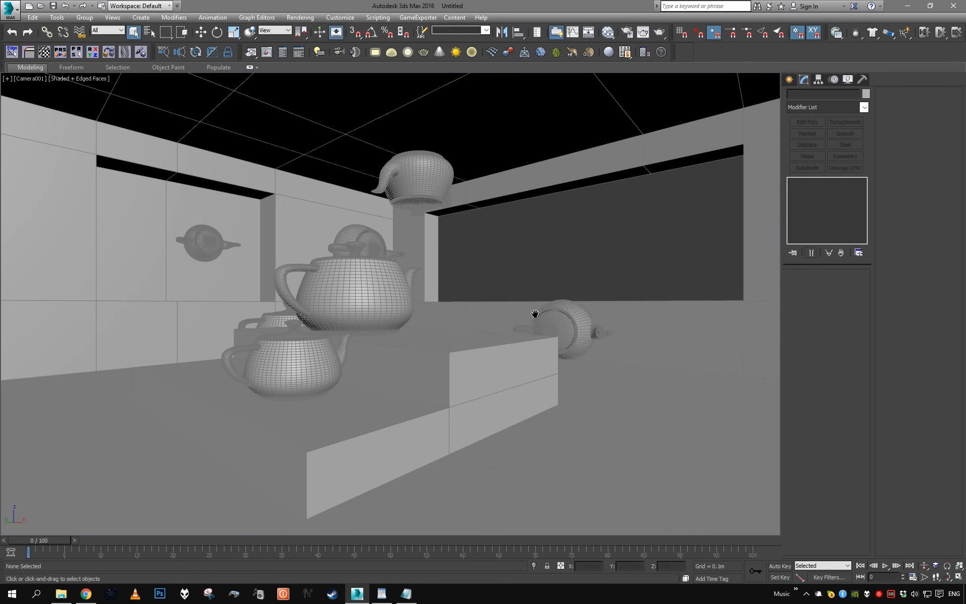
Create a CoronaSun outside the room on the window side, targeted at the platform, working in the top view.
{"action": "left_click", "coordinate": [498, 304]}
{"action": "key", "text": "p"}
{"action": "key", "text": "alt+q"}
{"action": "key", "text": "alt+q"}
{"action": "key", "text": "t"}
{"action": "key", "text": "z"}
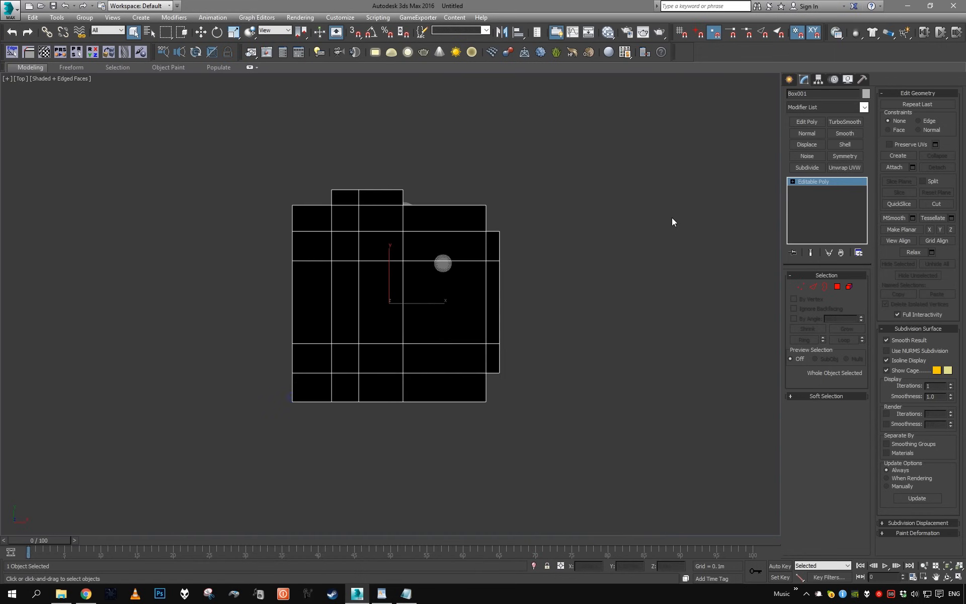
{"action": "left_click", "coordinate": [790, 80]}
{"action": "left_click", "coordinate": [817, 96]}
{"action": "left_click", "coordinate": [816, 110]}
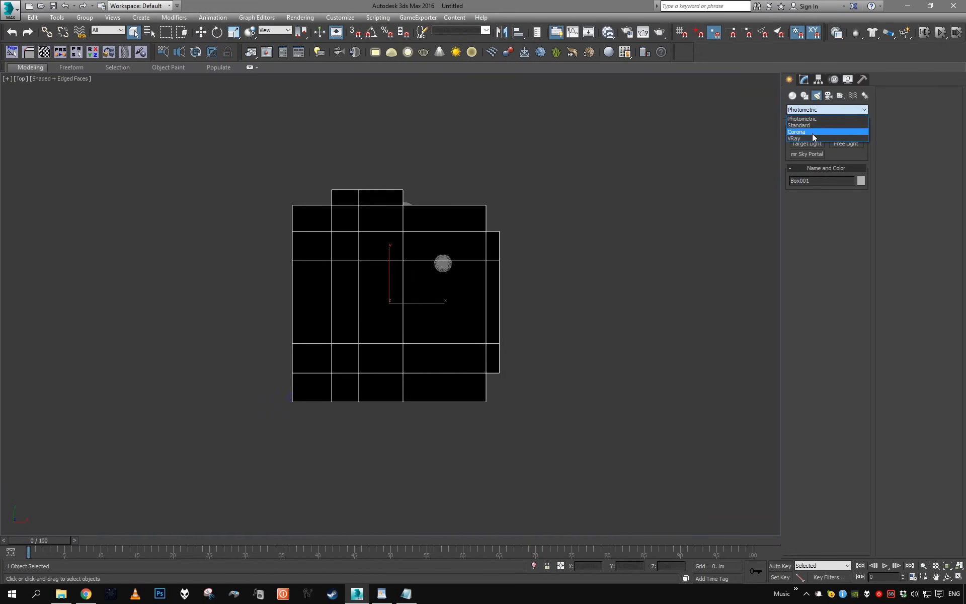
{"action": "left_click", "coordinate": [812, 132]}
{"action": "left_click", "coordinate": [846, 143]}
{"action": "left_click_drag", "start_coordinate": [604, 443], "coordinate": [589, 420]}
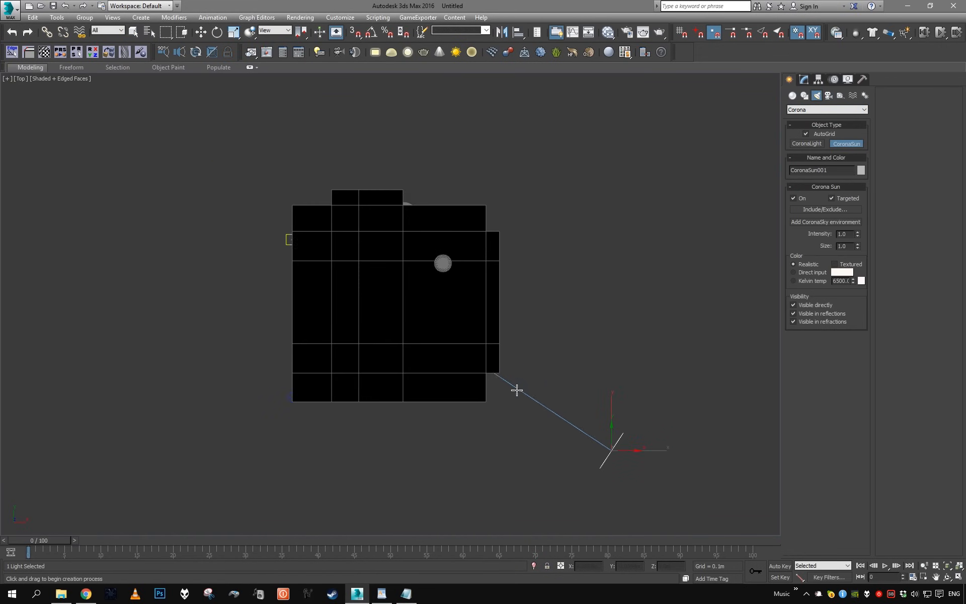
{"action": "key", "text": "F3"}
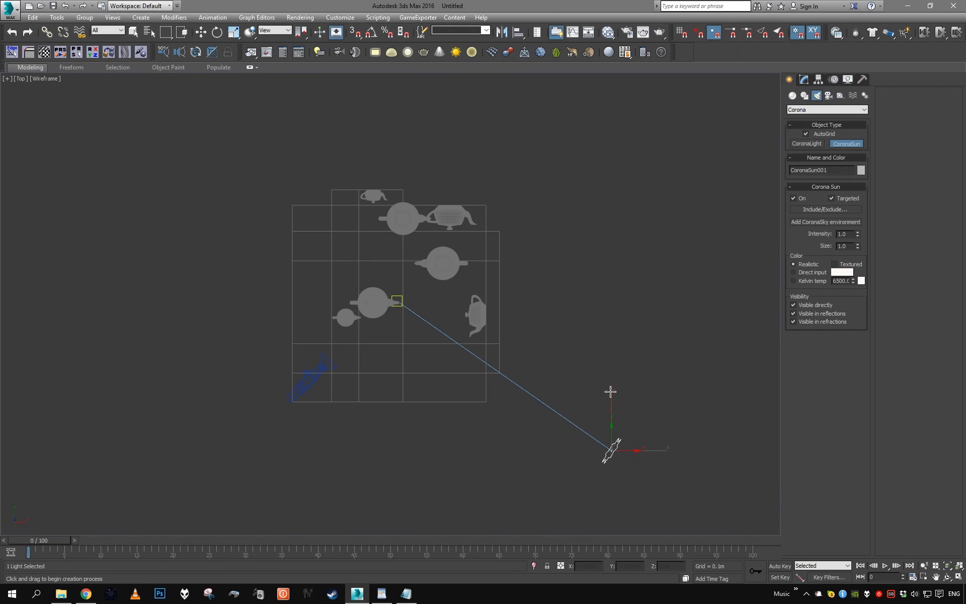
{"action": "right_click", "coordinate": [607, 343]}
Add the CoronaSky environment from the selected sun's parameters.
{"action": "key", "text": "p"}
{"action": "middle_click_drag", "start_coordinate": [539, 348], "coordinate": [546, 283], "text": "alt"}
{"action": "left_click", "coordinate": [803, 80]}
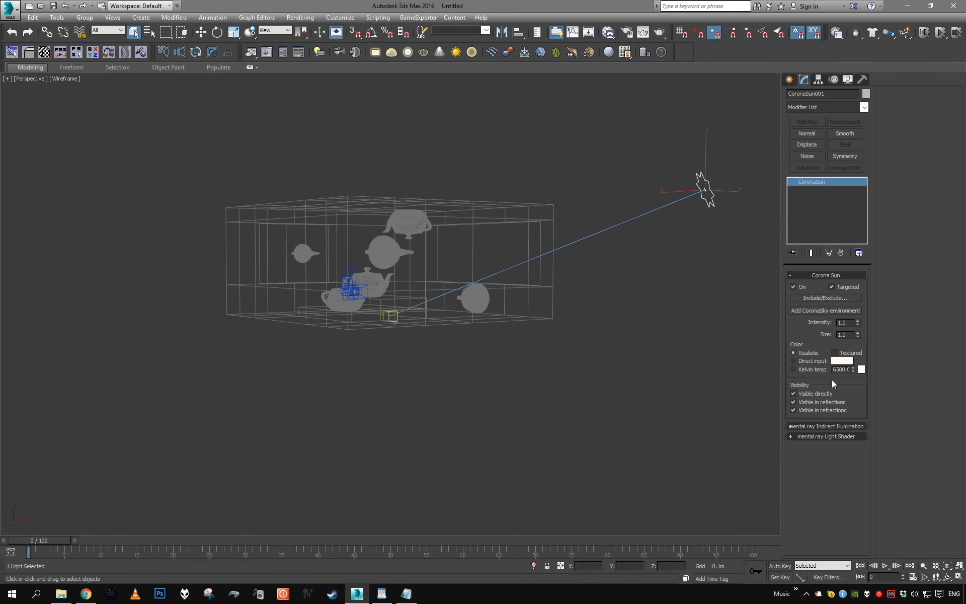
{"action": "left_click", "coordinate": [822, 313]}
Select the room in the shaded camera view and add a new CoronaMtl in the Slate Material Editor.
{"action": "key", "text": "c"}
{"action": "key", "text": "F3"}
{"action": "left_click", "coordinate": [506, 314]}
{"action": "key", "text": "m"}
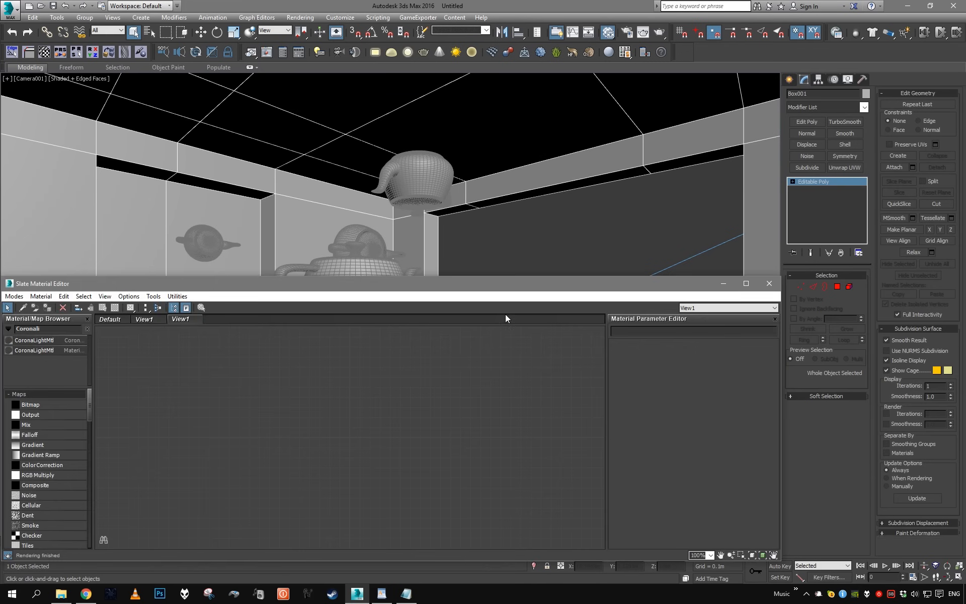
{"action": "type", "text": "CoronaMT"}
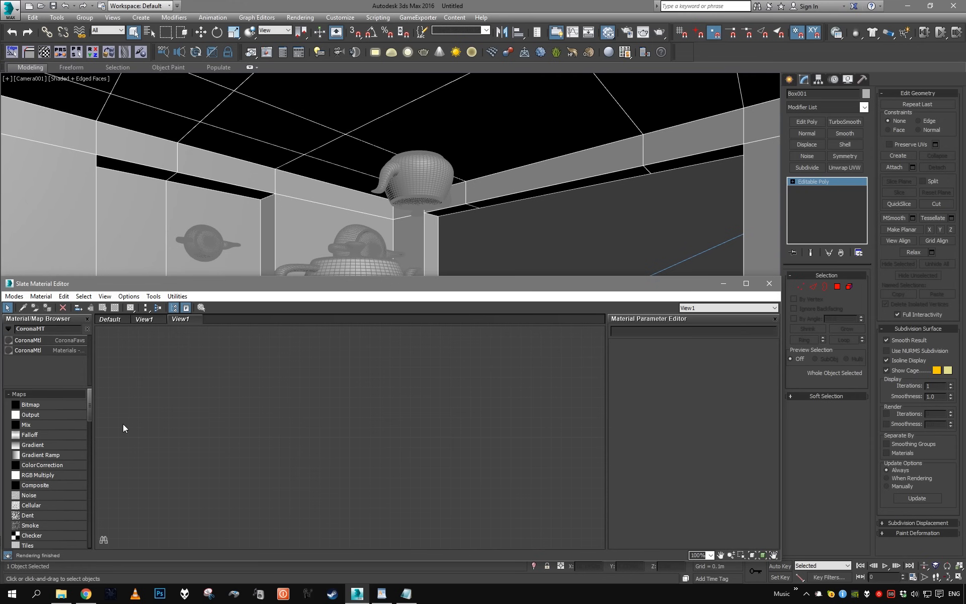
{"action": "double_click", "coordinate": [28, 340]}
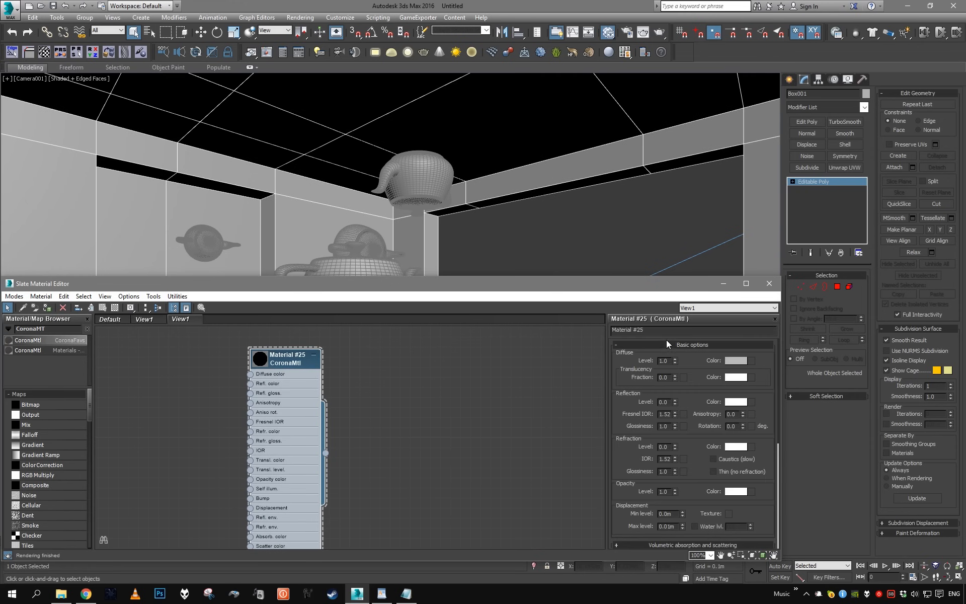
Name the new material Clay and switch the production renderer to Corona 1.3 in Render Setup.
{"action": "type", "text": "Clay"}
{"action": "left_click", "coordinate": [580, 247]}
{"action": "key", "text": "F10"}
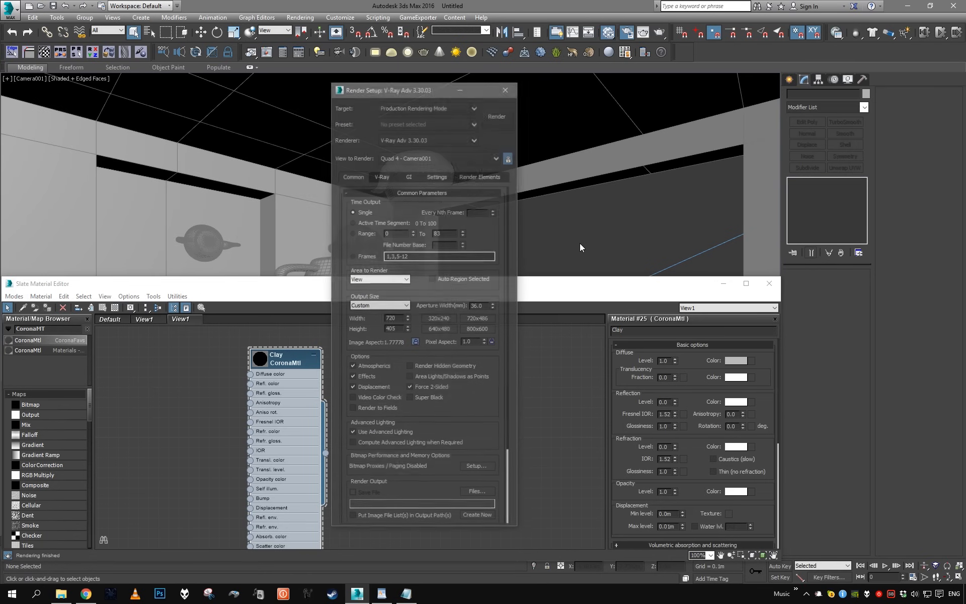
{"action": "left_click", "coordinate": [427, 140]}
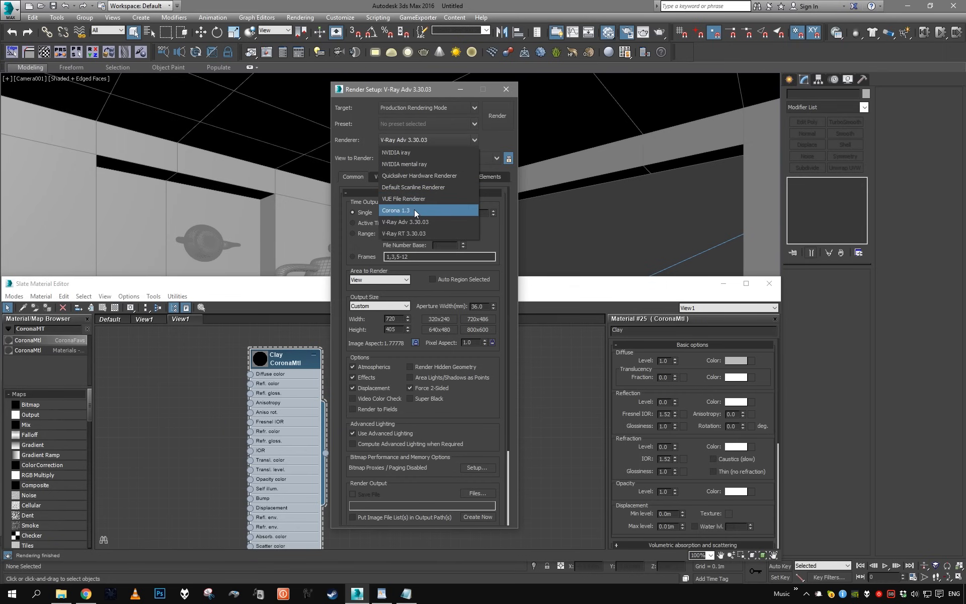
{"action": "left_click", "coordinate": [427, 210]}
{"action": "left_click", "coordinate": [539, 89]}
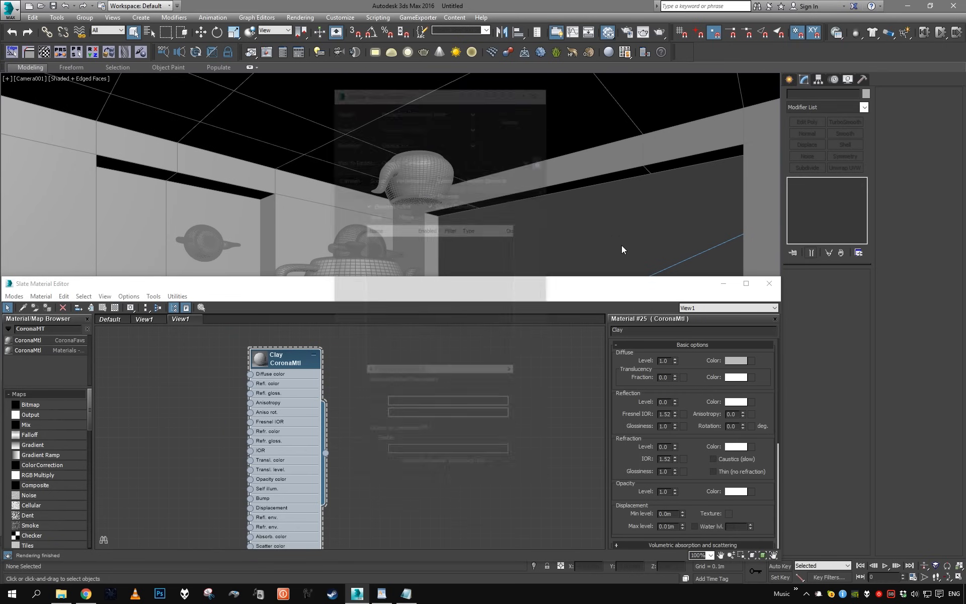
Deselect all objects, render the camera view with Corona, and try exposure -3 before restoring it to 0.
{"action": "left_click", "coordinate": [591, 224]}
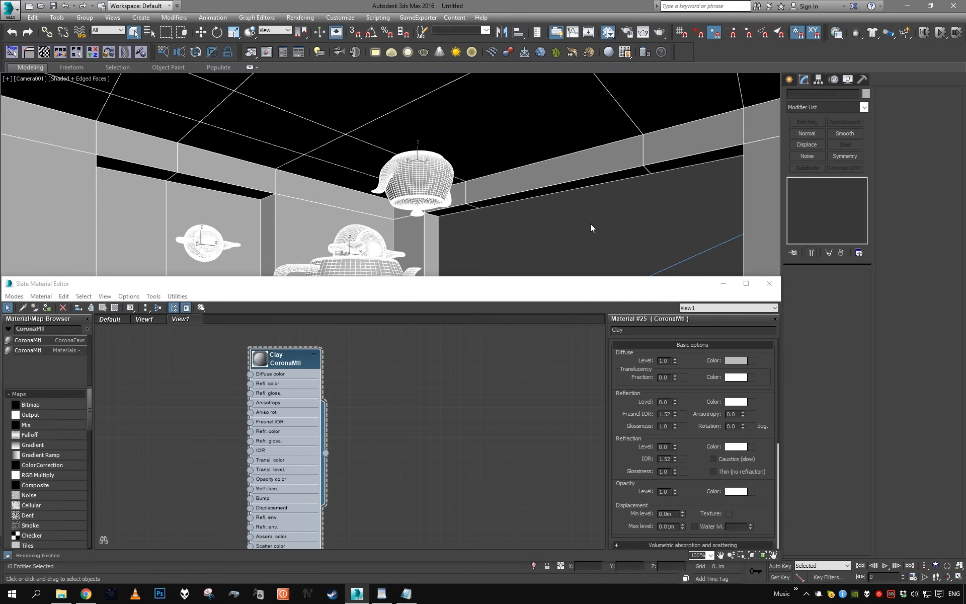
{"action": "key", "text": "shift+q"}
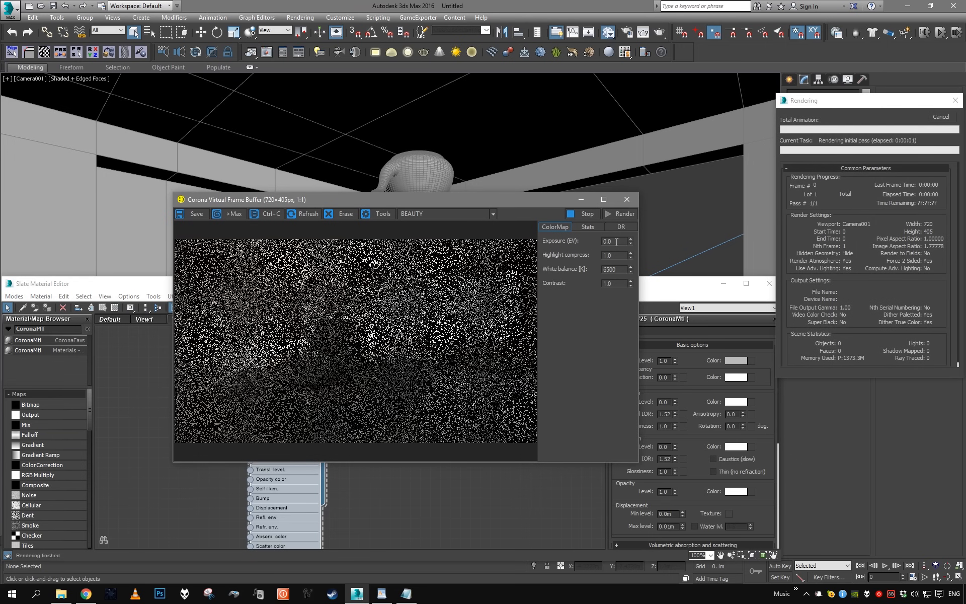
{"action": "left_click", "coordinate": [617, 241]}
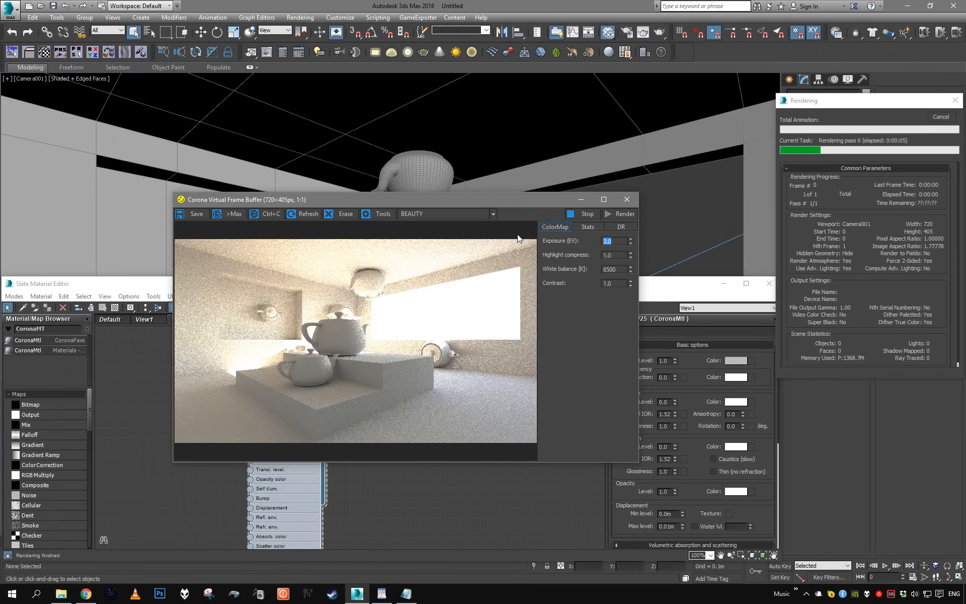
{"action": "type", "text": "-3"}
{"action": "key", "text": "Return"}
{"action": "type", "text": "0"}
{"action": "key", "text": "Return"}
Try highlight compression values of 5 and 2 on the render and settle on 3.
{"action": "key", "text": "Tab"}
{"action": "type", "text": "5"}
{"action": "key", "text": "Return"}
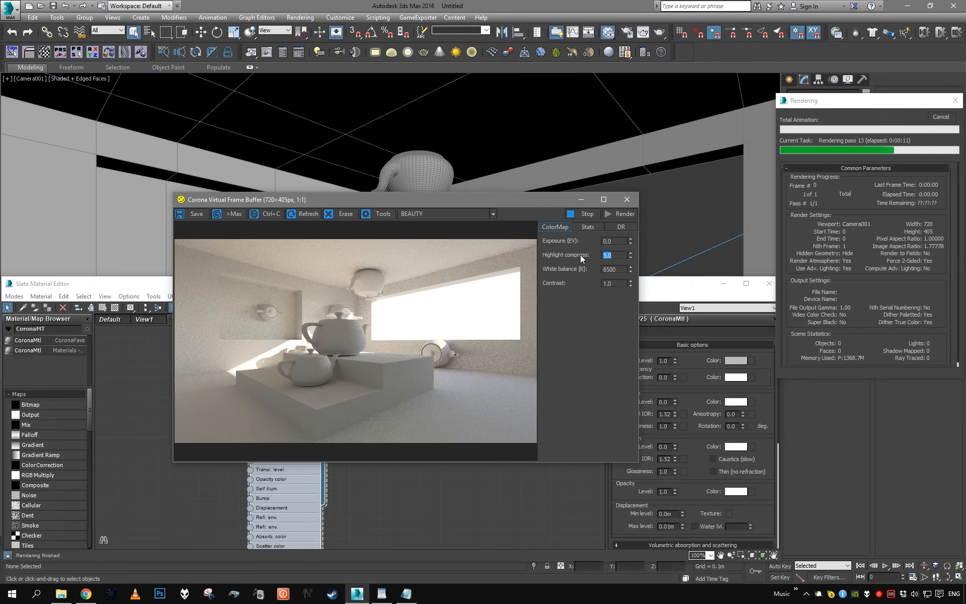
{"action": "type", "text": "2"}
{"action": "key", "text": "Return"}
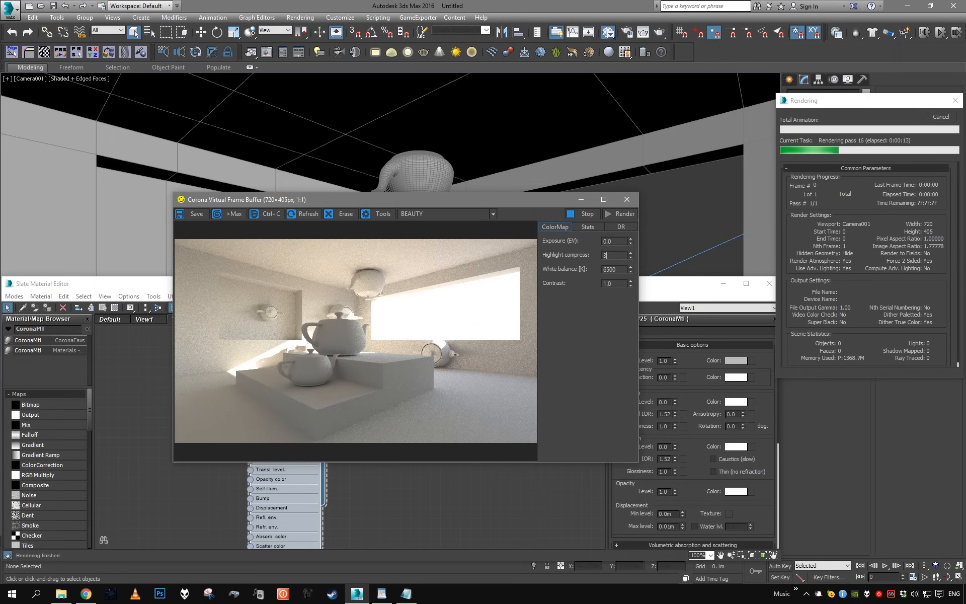
{"action": "type", "text": "3"}
{"action": "key", "text": "Return"}
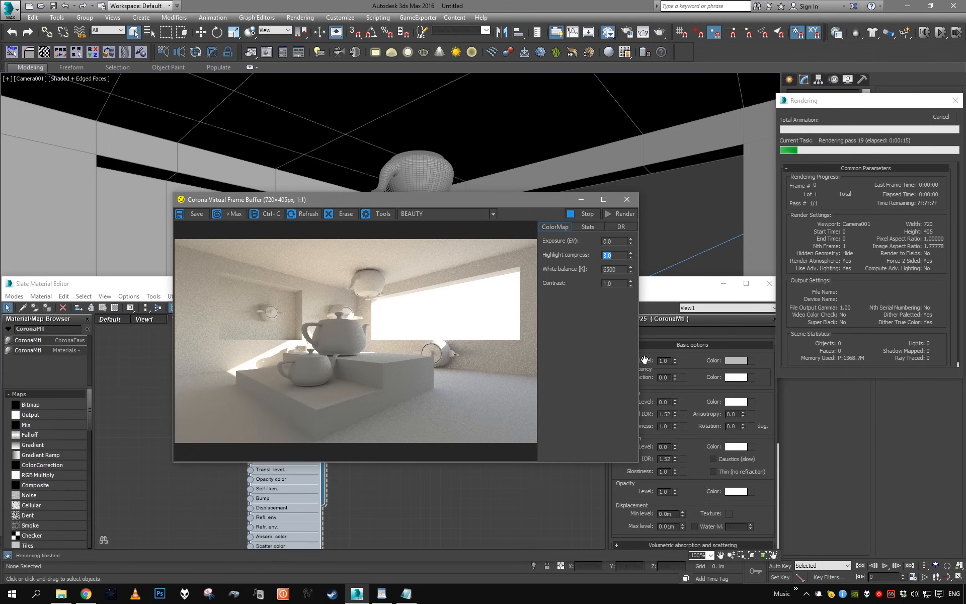
Stop the render and close both the Corona frame buffer and the Slate Material Editor.
{"action": "left_click", "coordinate": [685, 294]}
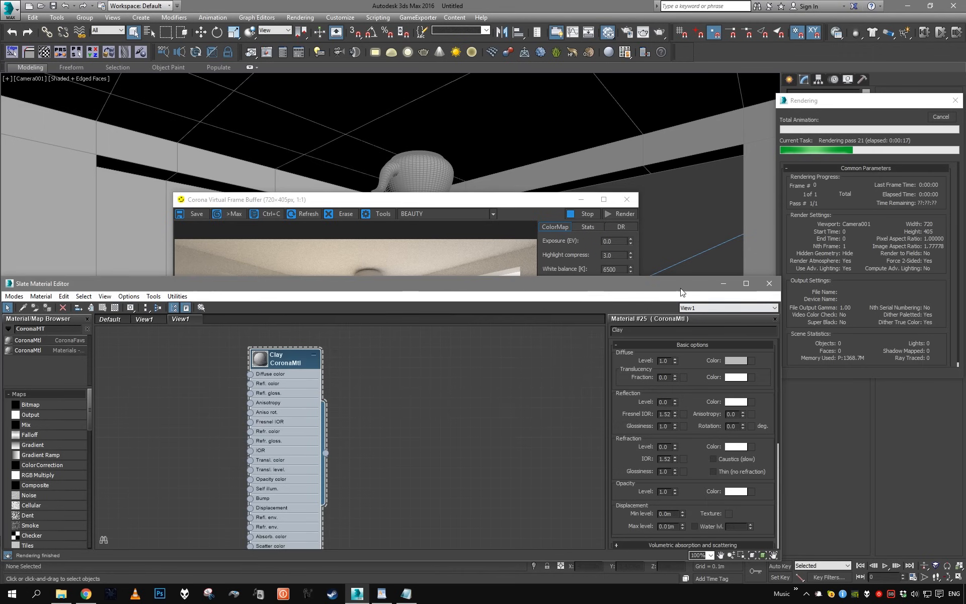
{"action": "left_click", "coordinate": [596, 216]}
{"action": "left_click", "coordinate": [626, 200]}
{"action": "left_click", "coordinate": [769, 283]}
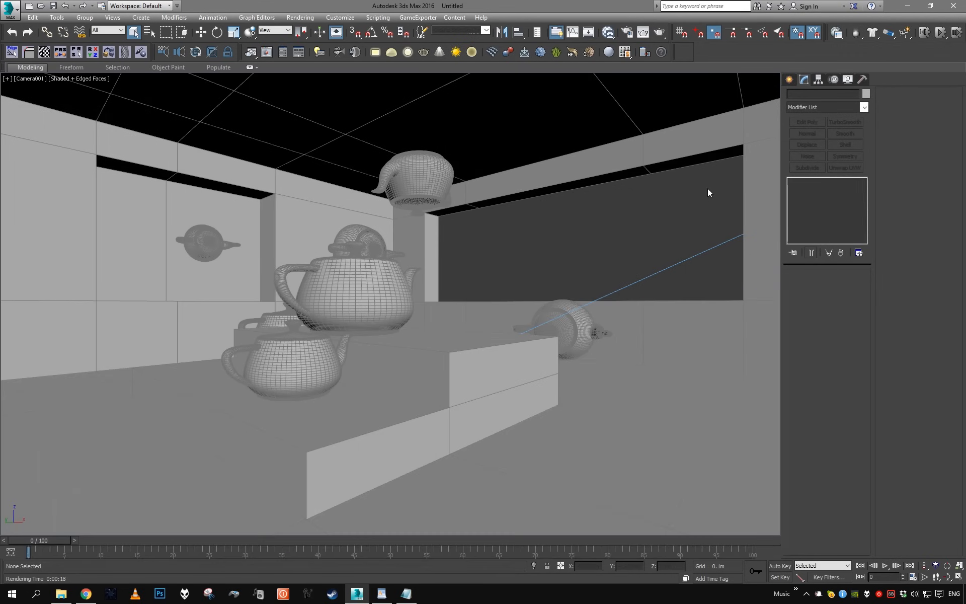
Create a standard plane covering the large window opening, snapping it to the opening's corner vertices.
{"action": "left_click", "coordinate": [746, 172]}
{"action": "left_click", "coordinate": [789, 79]}
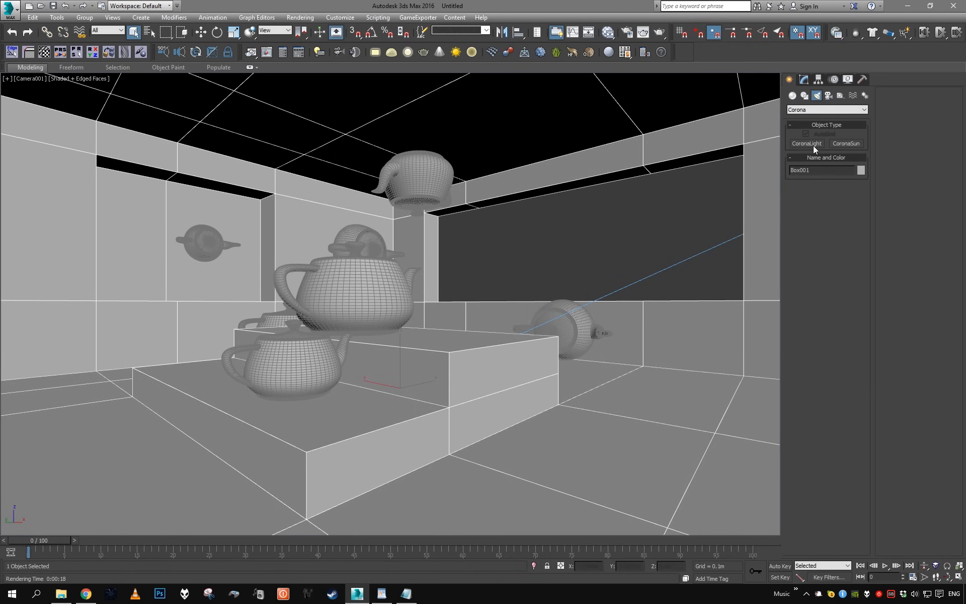
{"action": "left_click", "coordinate": [793, 96]}
{"action": "left_click", "coordinate": [846, 186]}
{"action": "key", "text": "s"}
{"action": "left_click_drag", "start_coordinate": [743, 145], "coordinate": [425, 296]}
{"action": "right_click", "coordinate": [594, 294]}
Move the window plane outward along X in perspective view, snapping it to the outer face of the window frame.
{"action": "key", "text": "p"}
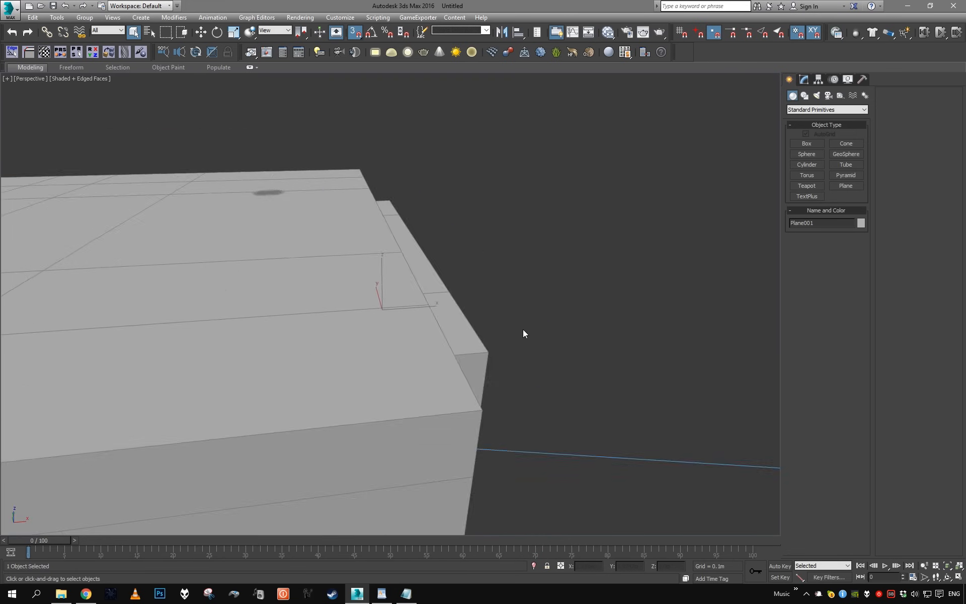
{"action": "middle_click_drag", "start_coordinate": [523, 330], "coordinate": [433, 338], "text": "alt"}
{"action": "key", "text": "w"}
{"action": "left_click_drag", "start_coordinate": [428, 319], "coordinate": [456, 309]}
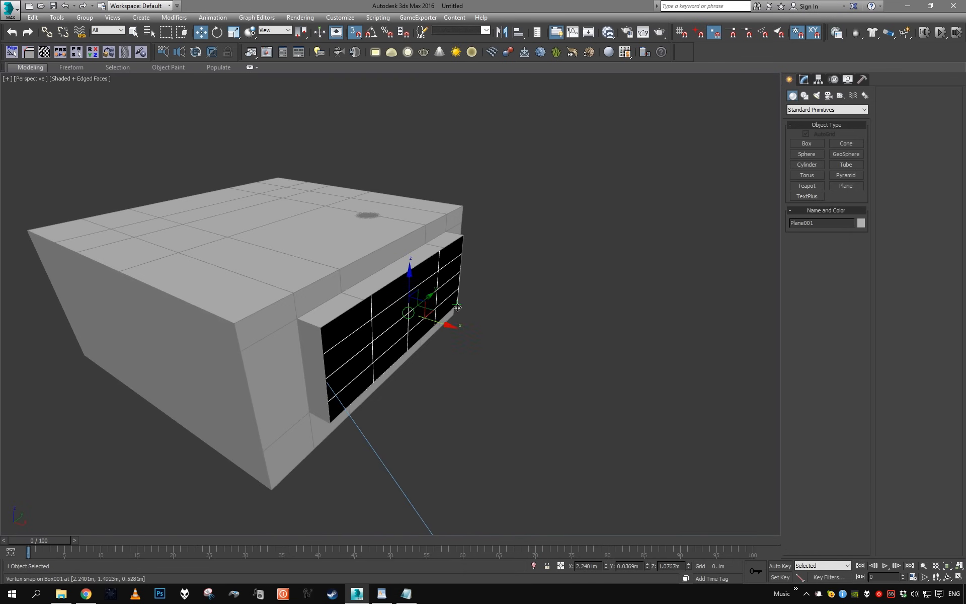
Return to the camera view and reduce the window plane's length and width segments to 1.
{"action": "middle_click_drag", "start_coordinate": [457, 308], "coordinate": [510, 326], "text": "alt"}
{"action": "key", "text": "c"}
{"action": "left_click", "coordinate": [804, 80]}
{"action": "right_click", "coordinate": [858, 325]}
{"action": "right_click", "coordinate": [858, 316]}
Add a CoronaPortalMtl in the Slate Material Editor and assign it to the window plane.
{"action": "key", "text": "m"}
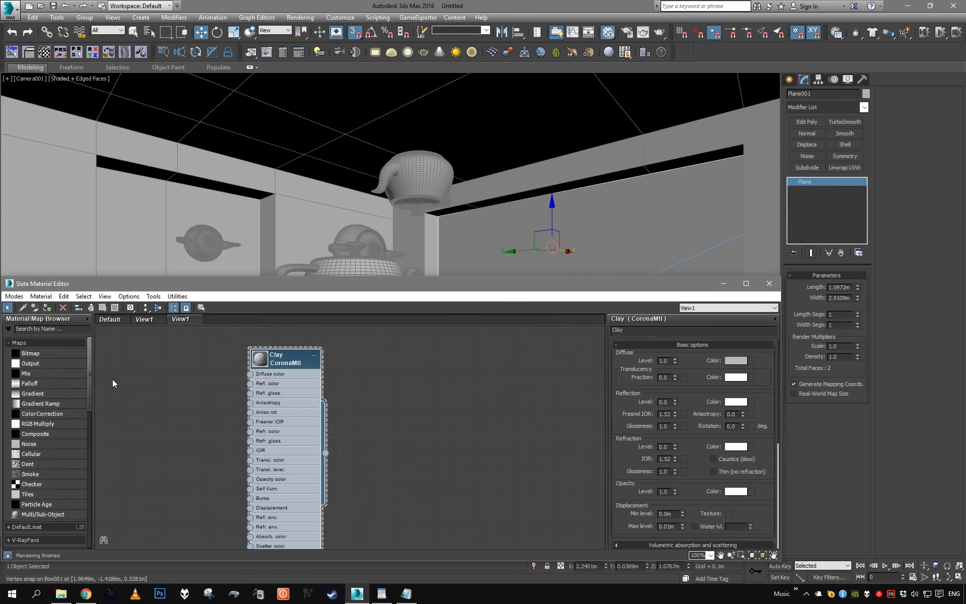
{"action": "type", "text": "coronap"}
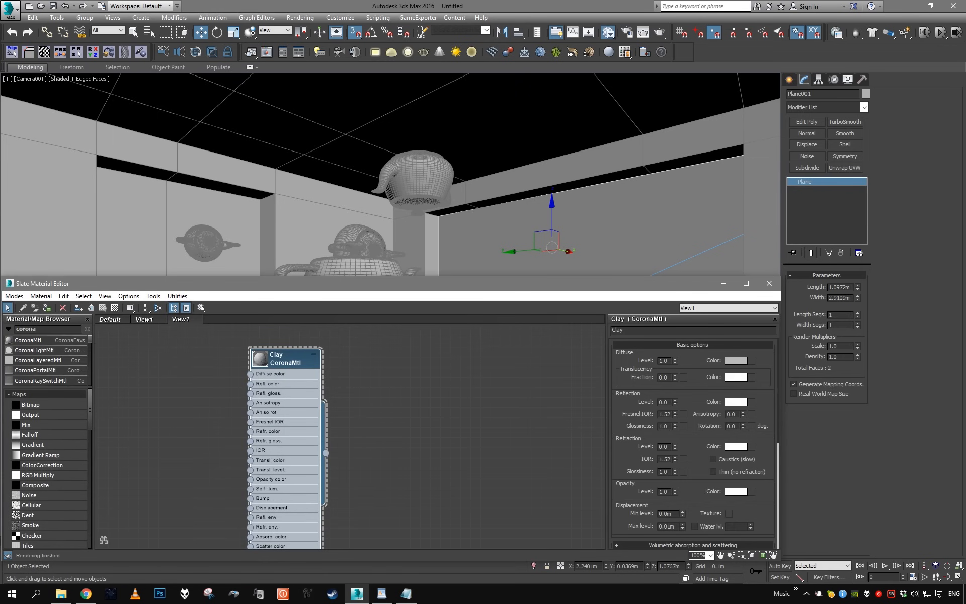
{"action": "left_click_drag", "start_coordinate": [45, 345], "coordinate": [441, 377]}
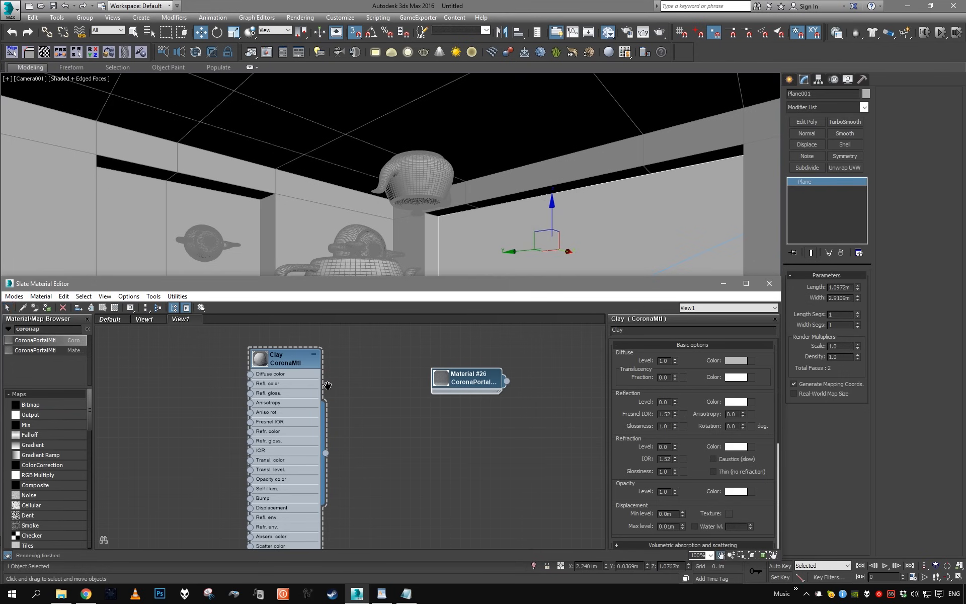
Rename the Clay material as Wall and set its diffuse color to a near-white value of 250.
{"action": "middle_click_drag", "start_coordinate": [311, 387], "coordinate": [343, 383]}
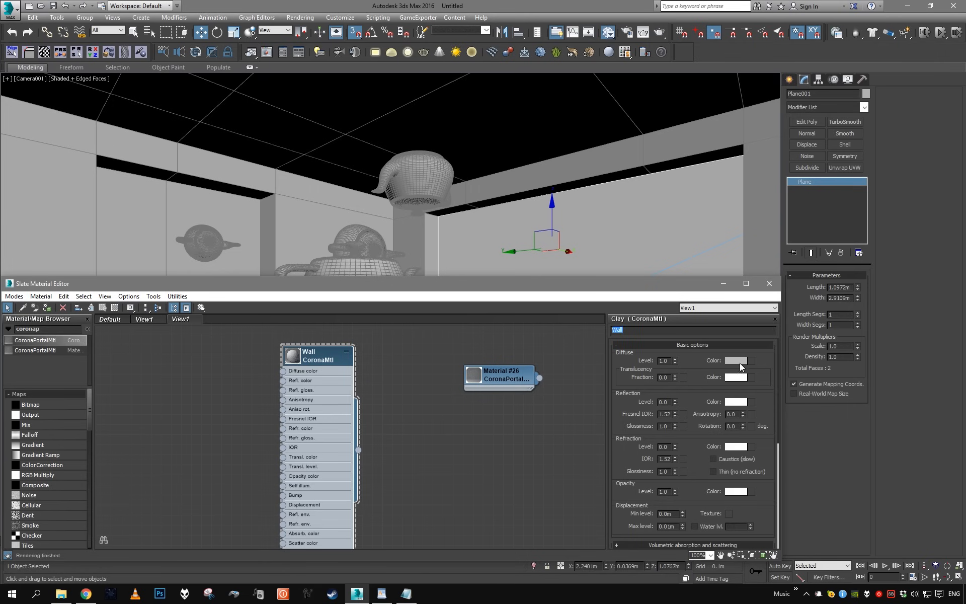
{"action": "left_click", "coordinate": [740, 363]}
{"action": "left_click_drag", "start_coordinate": [384, 117], "coordinate": [407, 115]}
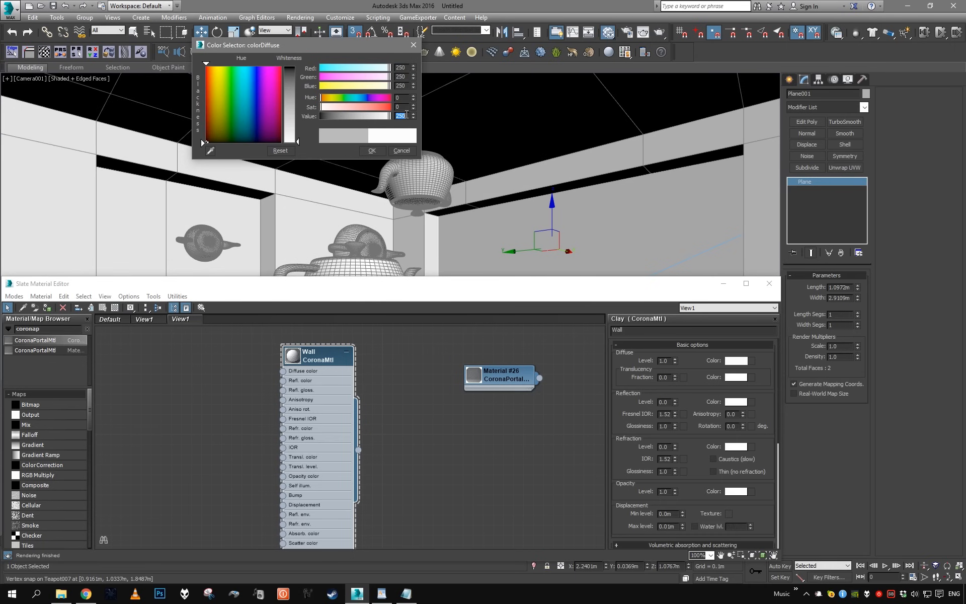
{"action": "left_click", "coordinate": [371, 150]}
Render the camera view with the near-white walls and set the frame buffer exposure to -4.
{"action": "key", "text": "q"}
{"action": "left_click", "coordinate": [515, 212]}
{"action": "left_click", "coordinate": [516, 212]}
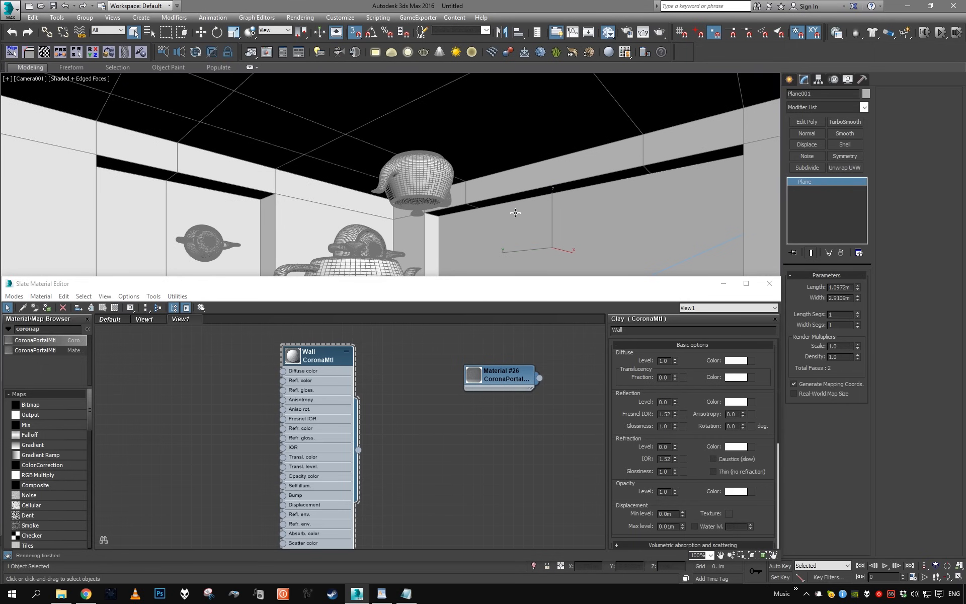
{"action": "key", "text": "shift+q"}
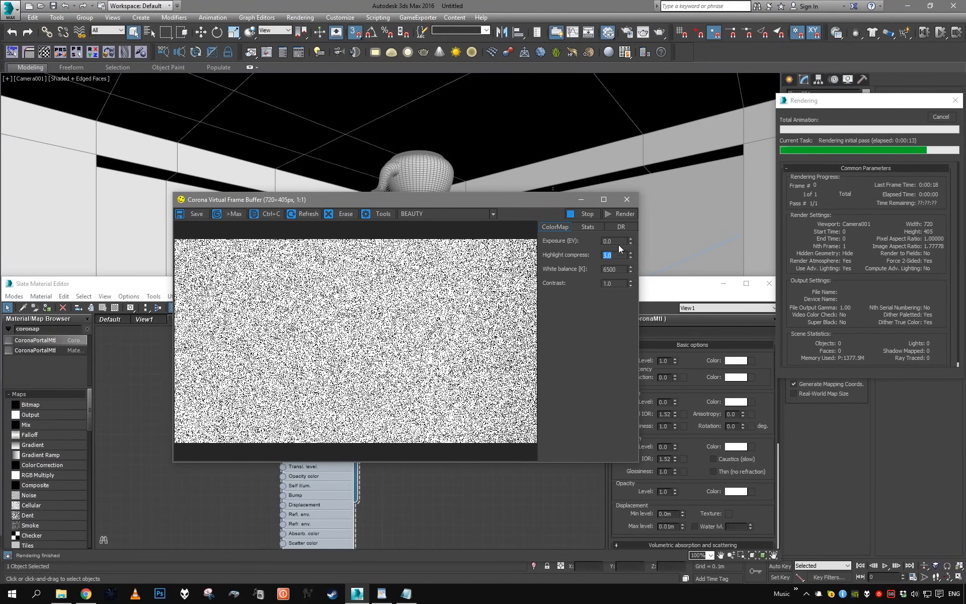
{"action": "left_click_drag", "start_coordinate": [618, 242], "coordinate": [562, 241]}
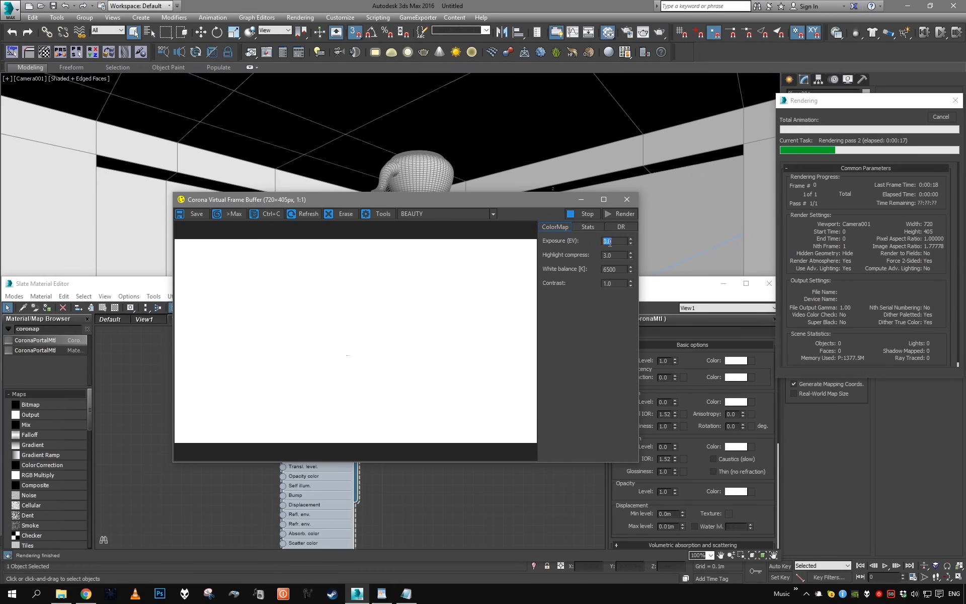
{"action": "type", "text": "-4"}
{"action": "key", "text": "Return"}
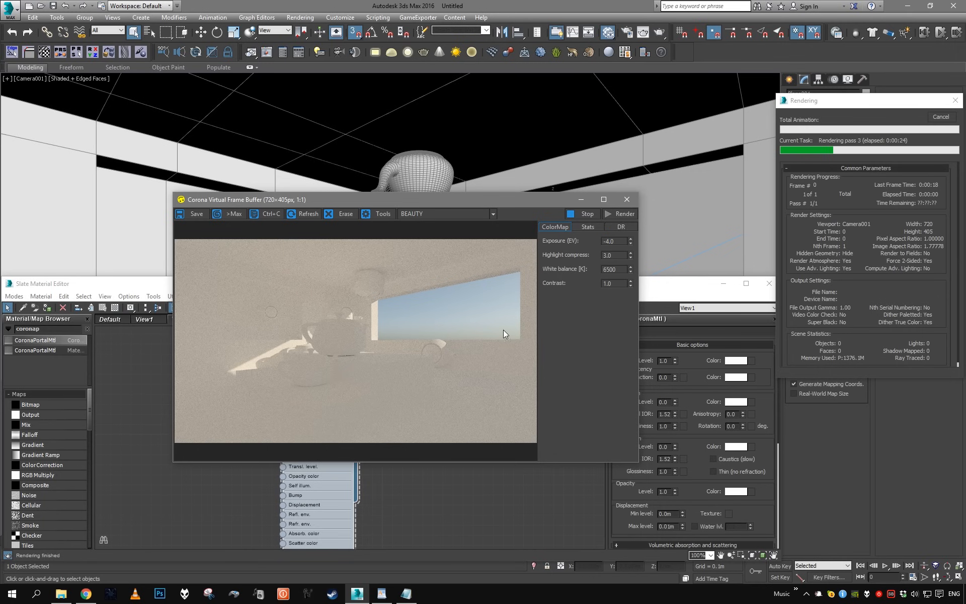
Examine the teapots, platform and shadows in the render up close for loss of contrast.
{"action": "scroll", "coordinate": [309, 358], "scroll_direction": "up", "scroll_amount": 1}
{"action": "left_click_drag", "start_coordinate": [361, 339], "coordinate": [336, 348]}
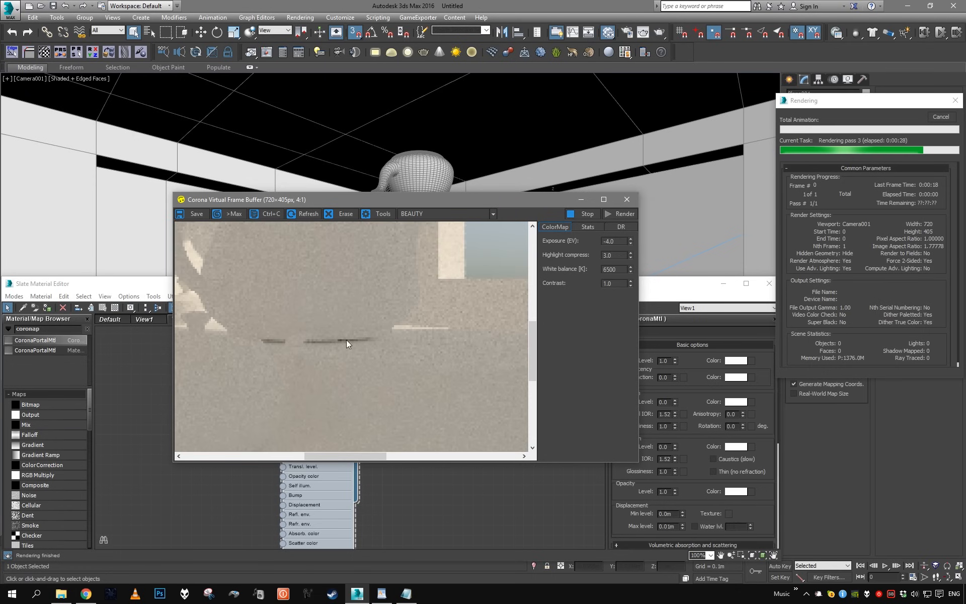
{"action": "scroll", "coordinate": [344, 351], "scroll_direction": "down", "scroll_amount": 1}
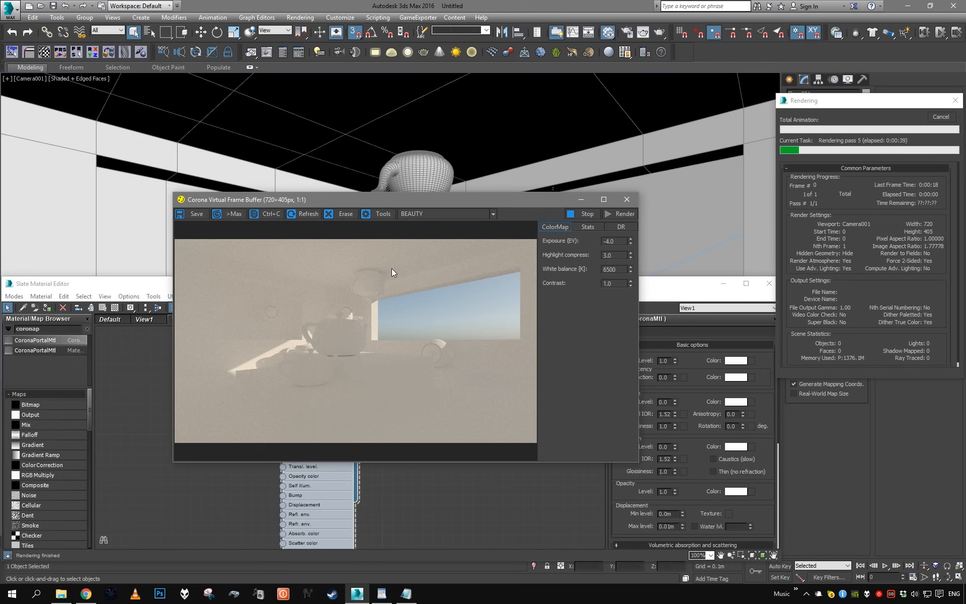
{"action": "scroll", "coordinate": [356, 368], "scroll_direction": "up", "scroll_amount": 3}
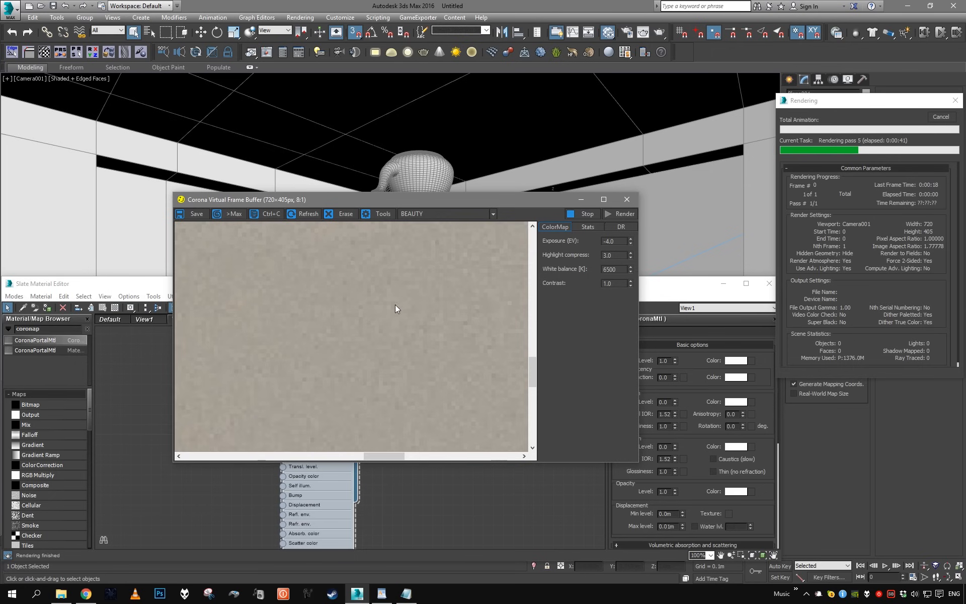
{"action": "middle_click_drag", "start_coordinate": [382, 307], "coordinate": [207, 350]}
{"action": "middle_click_drag", "start_coordinate": [425, 312], "coordinate": [488, 292]}
{"action": "scroll", "coordinate": [438, 320], "scroll_direction": "down", "scroll_amount": 2}
{"action": "scroll", "coordinate": [270, 282], "scroll_direction": "up", "scroll_amount": 1}
{"action": "middle_click_drag", "start_coordinate": [269, 281], "coordinate": [322, 306]}
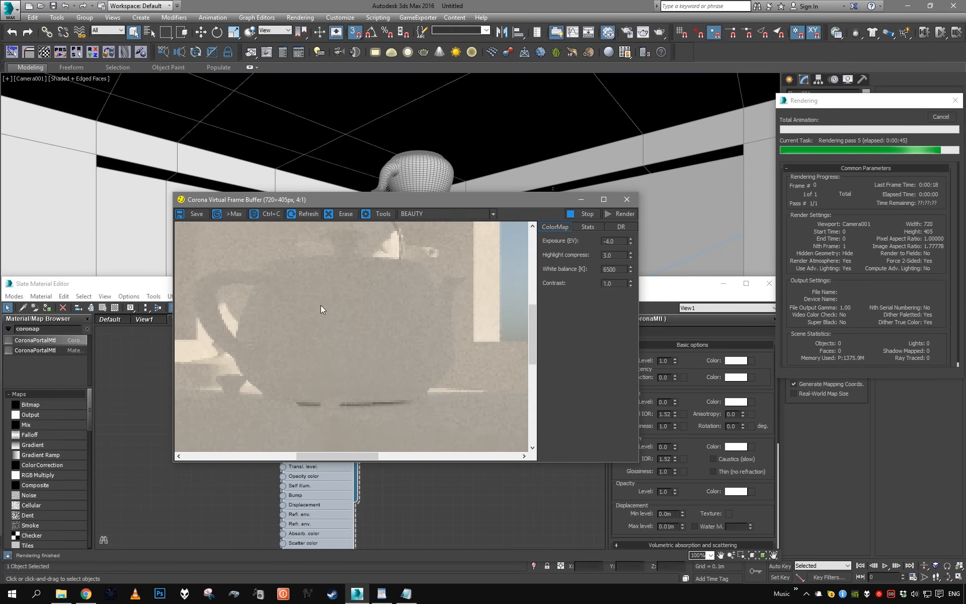
{"action": "scroll", "coordinate": [410, 352], "scroll_direction": "up", "scroll_amount": 1}
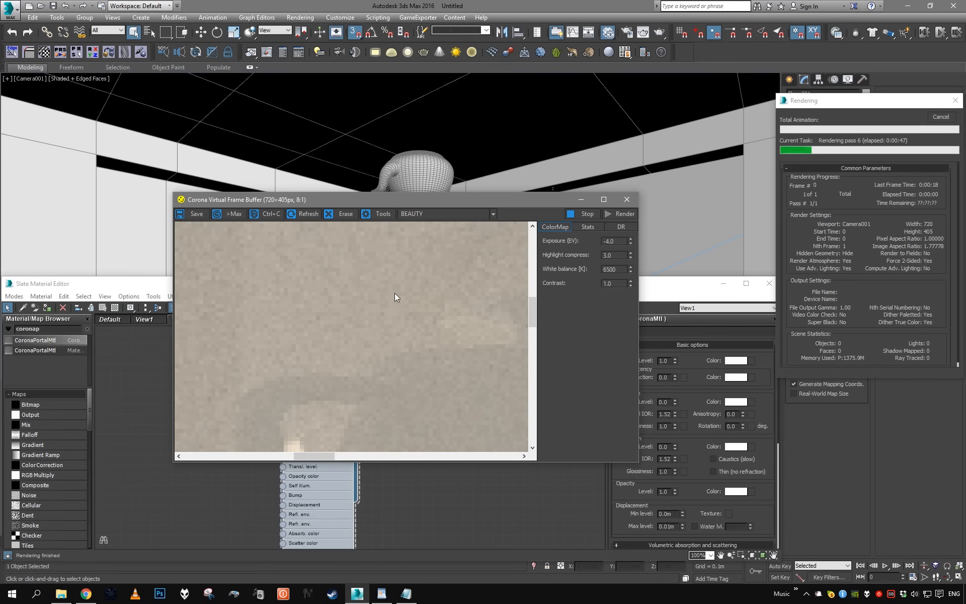
{"action": "scroll", "coordinate": [395, 296], "scroll_direction": "down", "scroll_amount": 3}
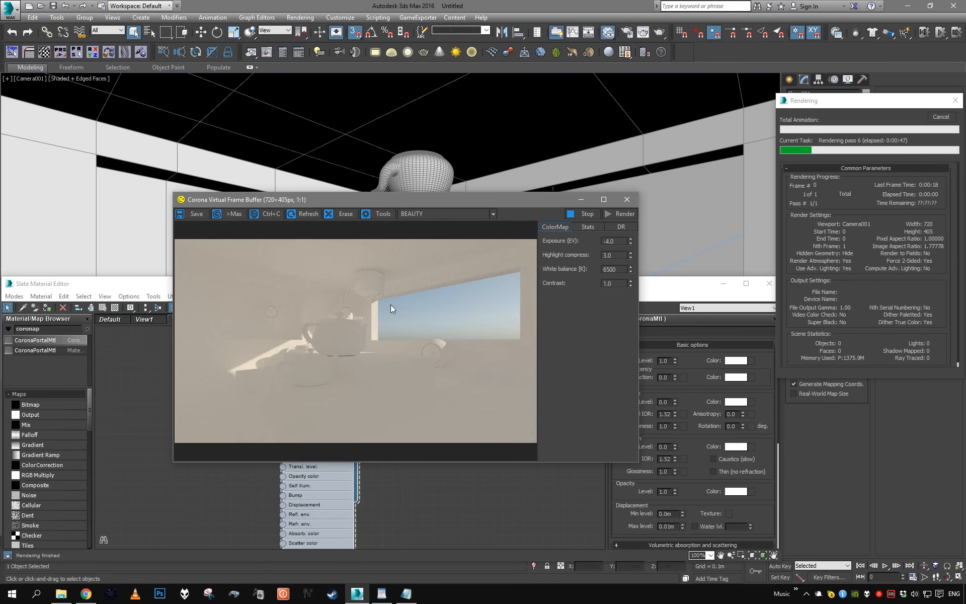
Stop the render, send a copy of it to the 3ds Max frame window and close that copy.
{"action": "left_click", "coordinate": [942, 116]}
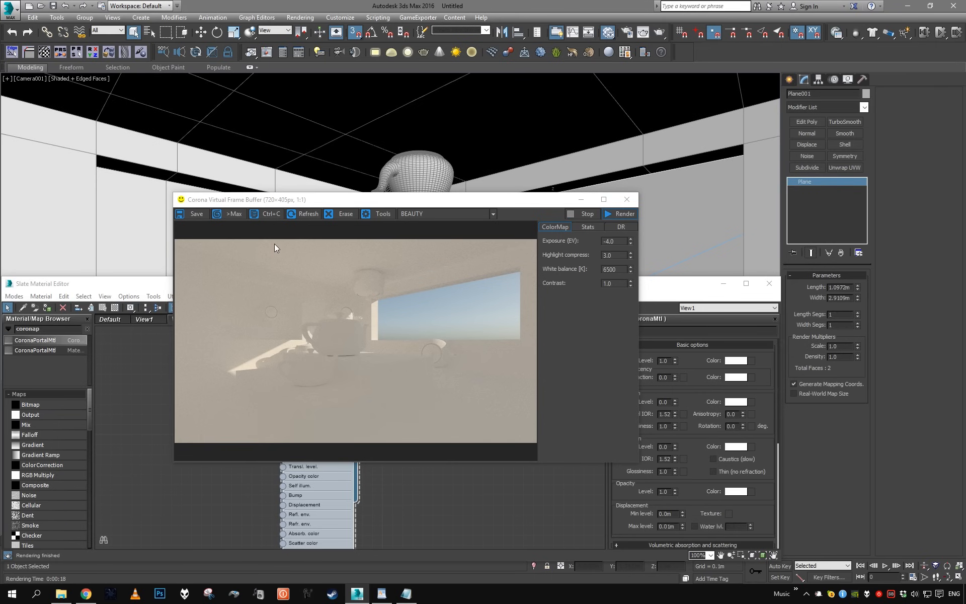
{"action": "left_click", "coordinate": [231, 218]}
{"action": "left_click_drag", "start_coordinate": [869, 196], "coordinate": [368, 202]}
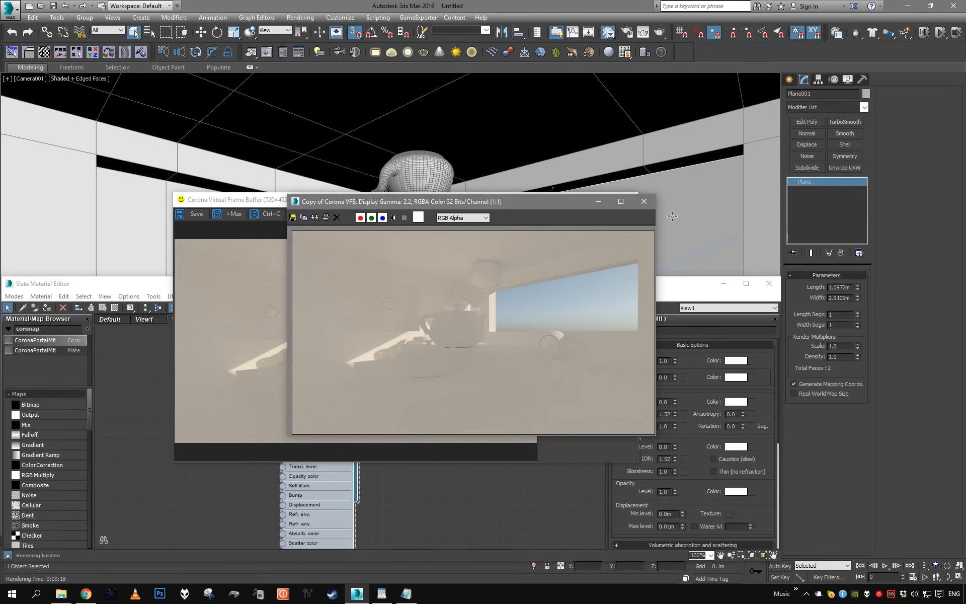
{"action": "left_click", "coordinate": [643, 201]}
Load the last render into the RAM Player for comparison, minimize the player and return to the Slate Material Editor.
{"action": "left_click", "coordinate": [331, 18]}
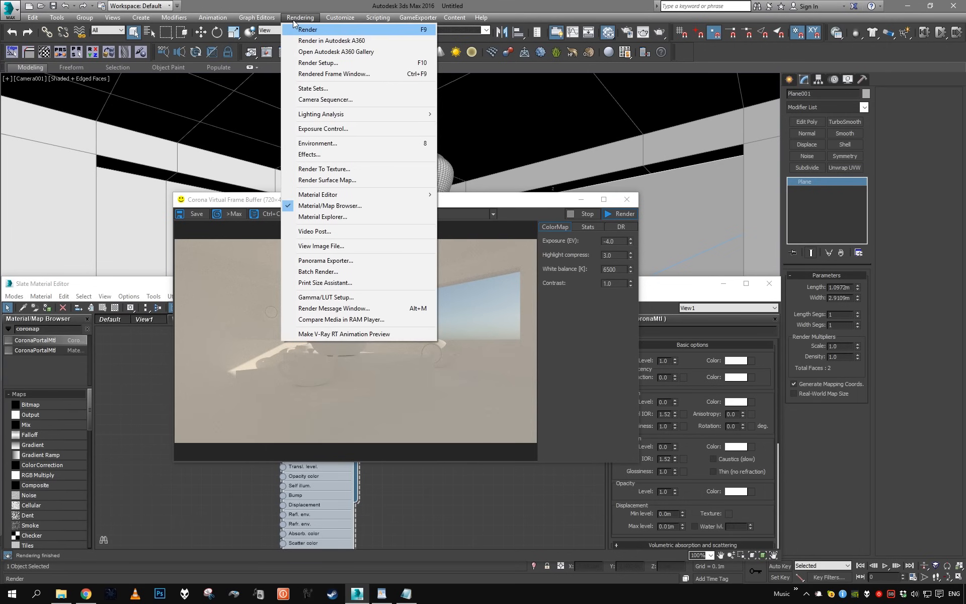
{"action": "left_click", "coordinate": [336, 320]}
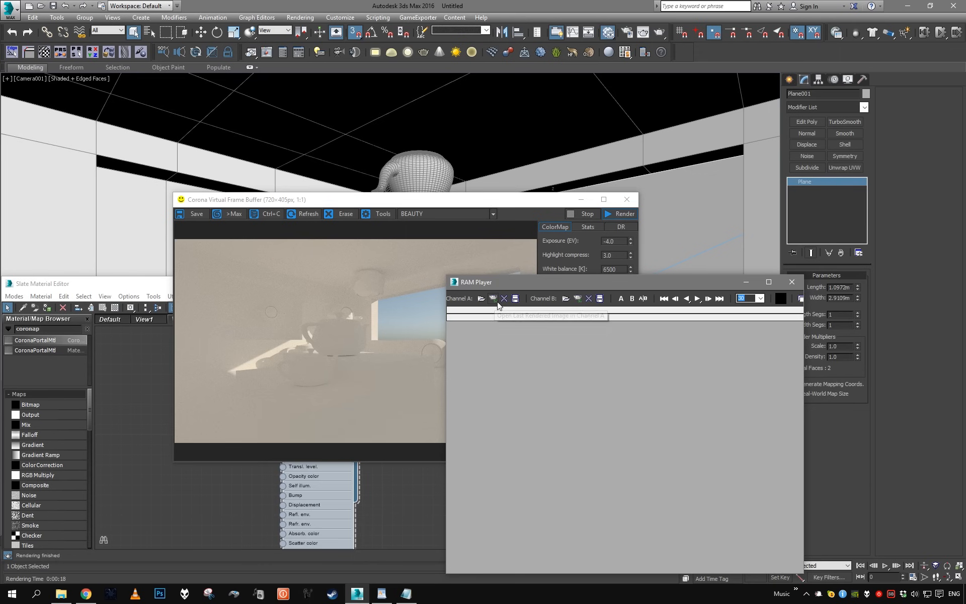
{"action": "left_click", "coordinate": [577, 299]}
{"action": "left_click", "coordinate": [643, 476]}
{"action": "left_click_drag", "start_coordinate": [594, 285], "coordinate": [431, 264]}
{"action": "left_click", "coordinate": [598, 269]}
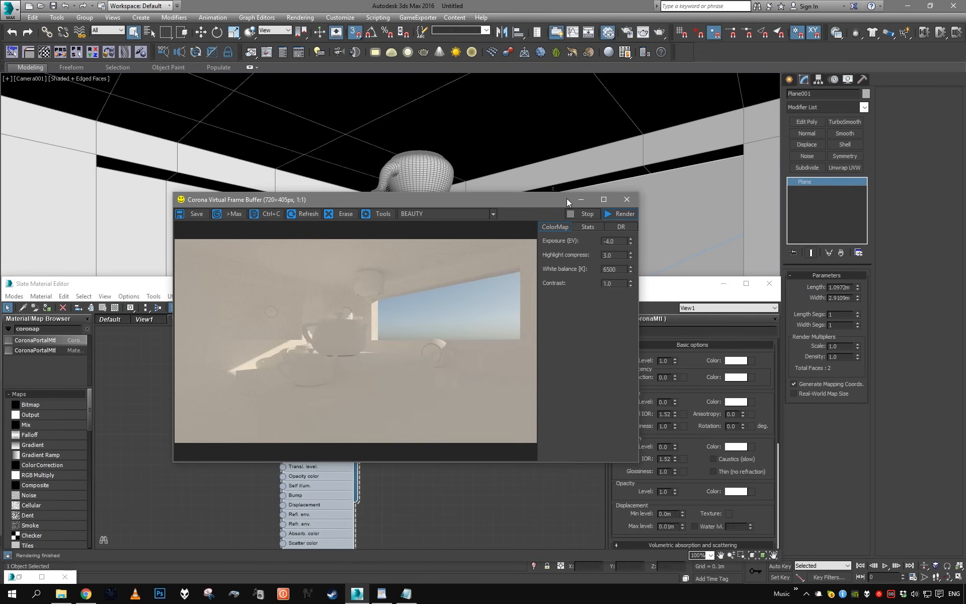
{"action": "left_click", "coordinate": [367, 497]}
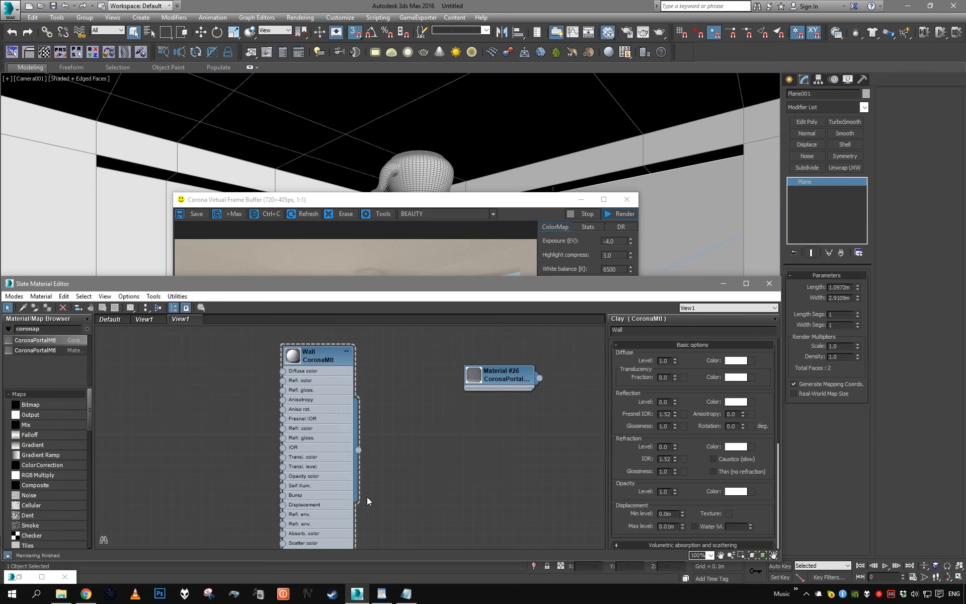
Set the Wall material's diffuse colour value to 200 and render the camera view again.
{"action": "left_click", "coordinate": [733, 361]}
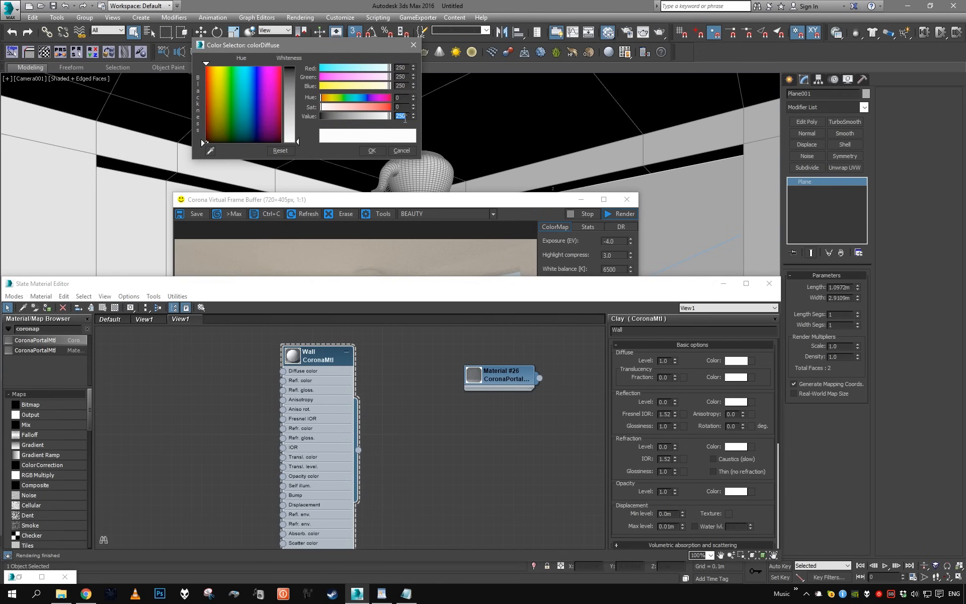
{"action": "type", "text": "200"}
{"action": "key", "text": "Return"}
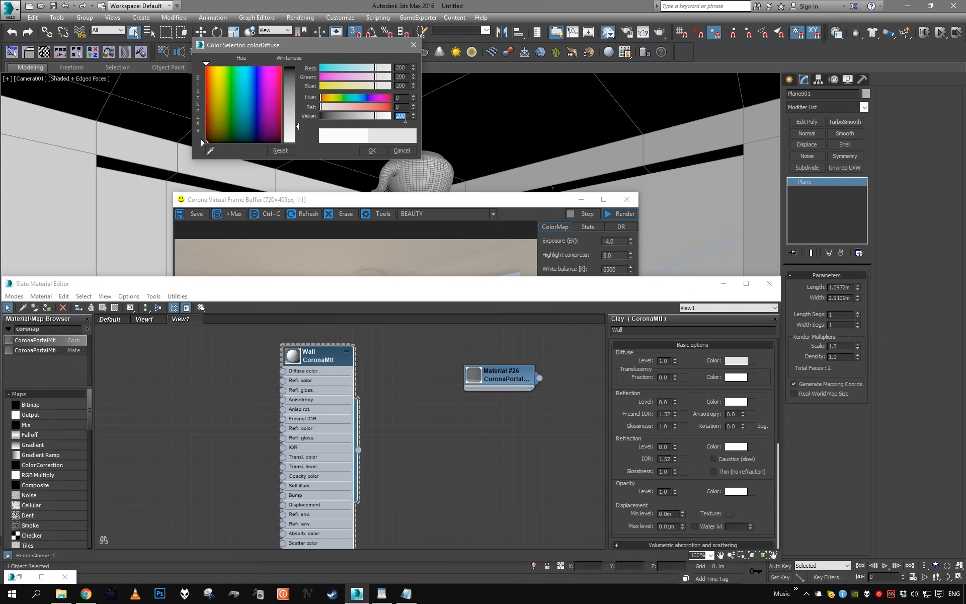
{"action": "left_click", "coordinate": [372, 150]}
{"action": "left_click", "coordinate": [622, 214]}
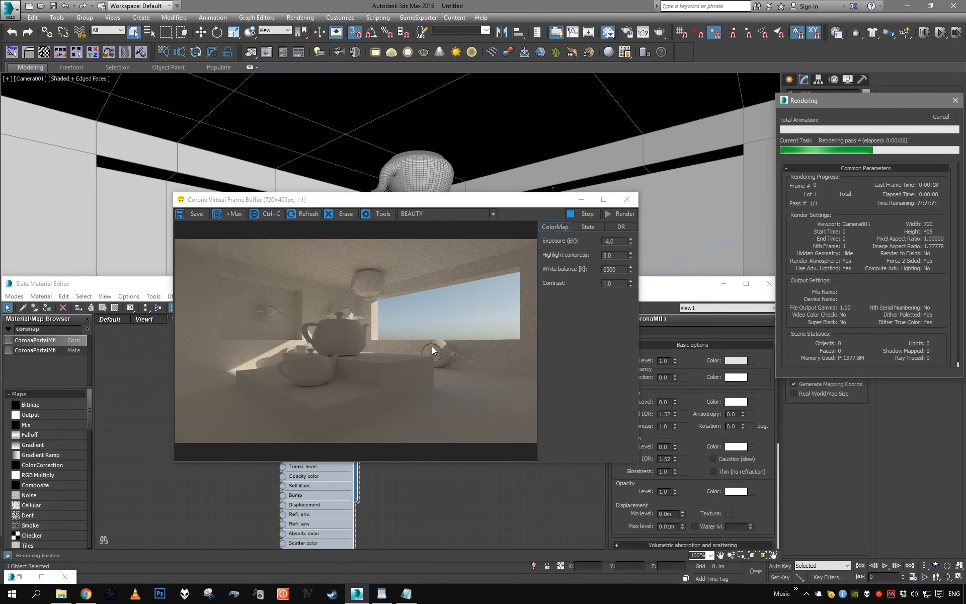
Restore the RAM Player, place it side by side with the frame buffer and set the render exposure to -2.
{"action": "left_click", "coordinate": [18, 577]}
{"action": "left_click_drag", "start_coordinate": [443, 271], "coordinate": [702, 231]}
{"action": "left_click_drag", "start_coordinate": [487, 201], "coordinate": [388, 221]}
{"action": "left_click_drag", "start_coordinate": [512, 264], "coordinate": [508, 263]}
{"action": "type", "text": "2"}
{"action": "key", "text": "Return"}
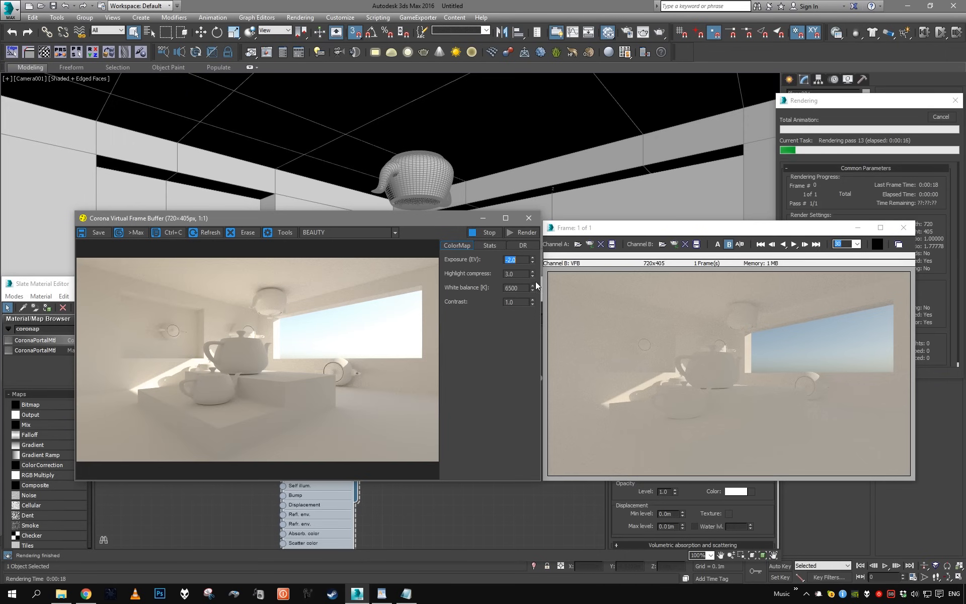
{"action": "left_click_drag", "start_coordinate": [374, 225], "coordinate": [349, 226]}
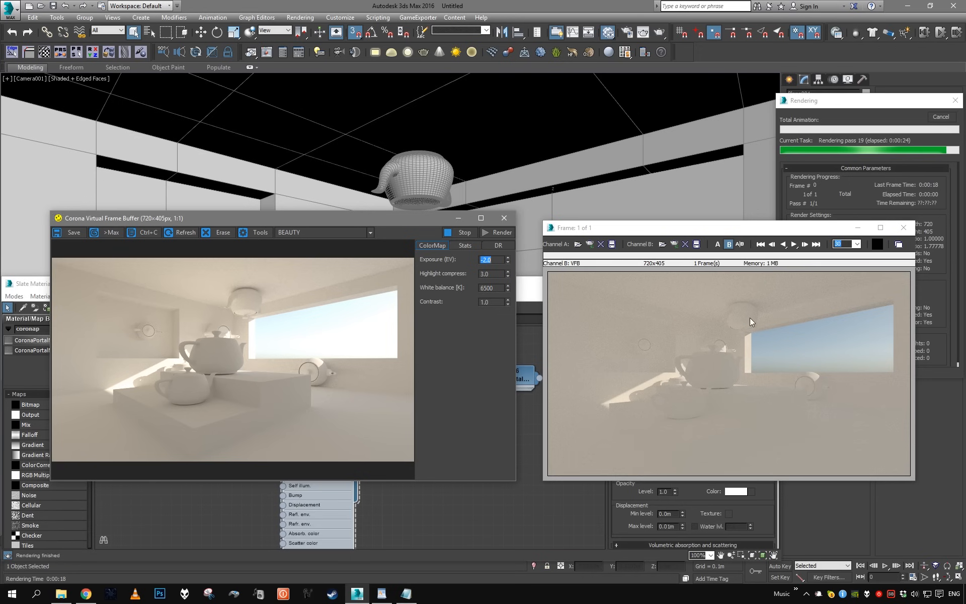
{"action": "left_click_drag", "start_coordinate": [403, 224], "coordinate": [430, 227]}
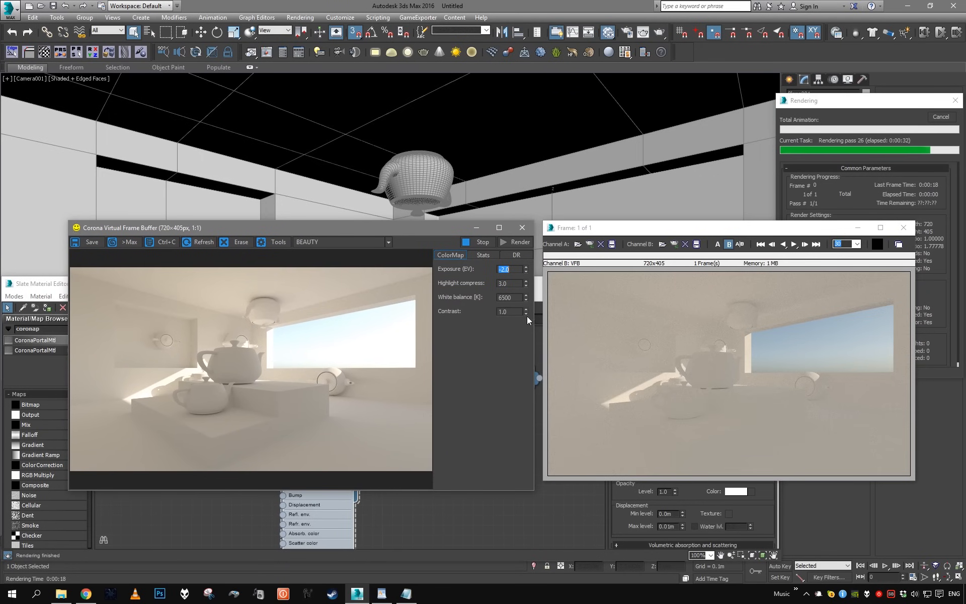
Examine the teapots, platform edges and shadows in the new render up close against the brighter-wall render in the RAM Player.
{"action": "scroll", "coordinate": [186, 417], "scroll_direction": "up", "scroll_amount": 1}
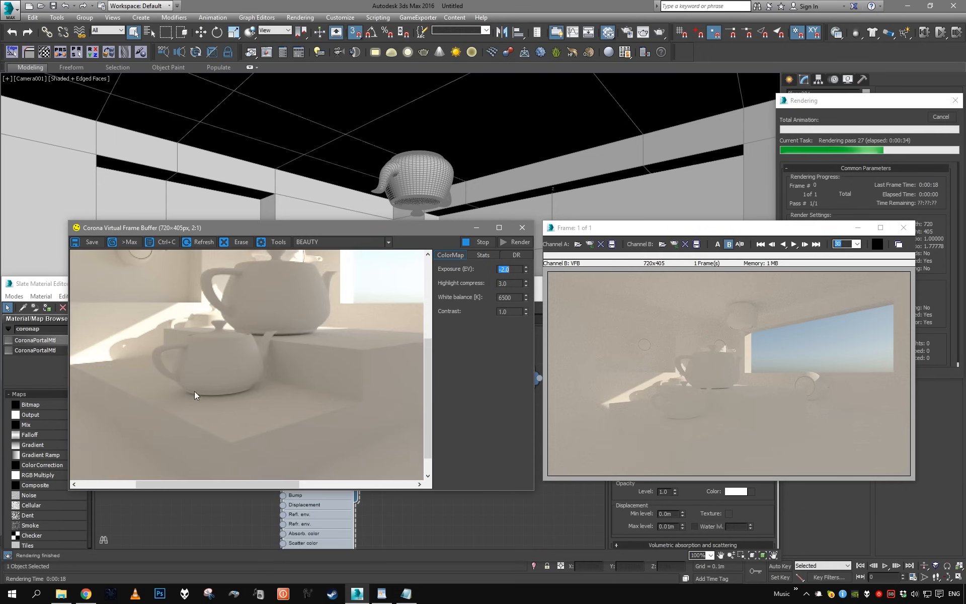
{"action": "middle_click_drag", "start_coordinate": [206, 353], "coordinate": [251, 381]}
{"action": "scroll", "coordinate": [340, 330], "scroll_direction": "up", "scroll_amount": 2}
{"action": "middle_click_drag", "start_coordinate": [314, 337], "coordinate": [222, 345]}
{"action": "scroll", "coordinate": [222, 346], "scroll_direction": "down", "scroll_amount": 1}
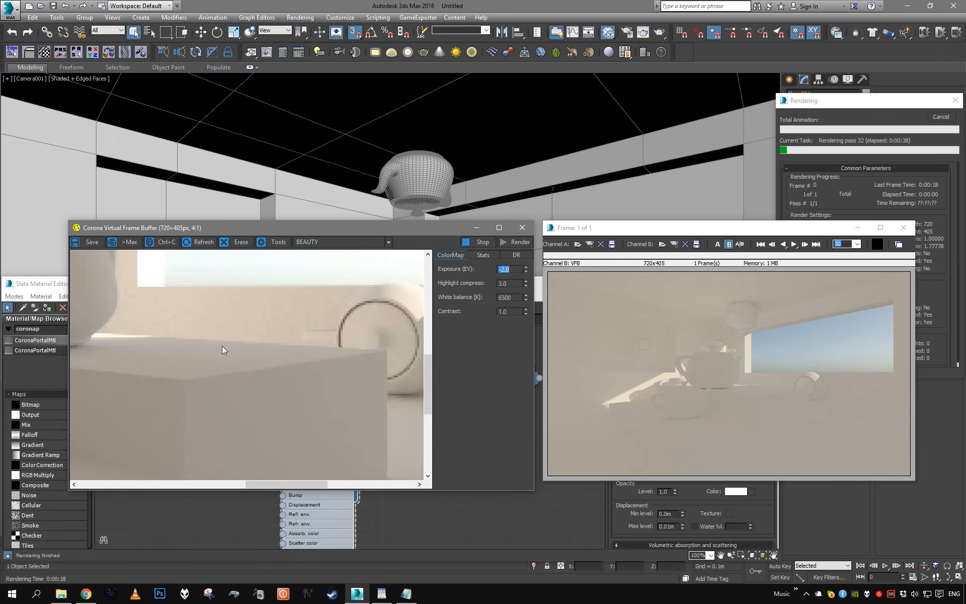
{"action": "middle_click_drag", "start_coordinate": [190, 451], "coordinate": [321, 354]}
{"action": "left_click", "coordinate": [720, 427]}
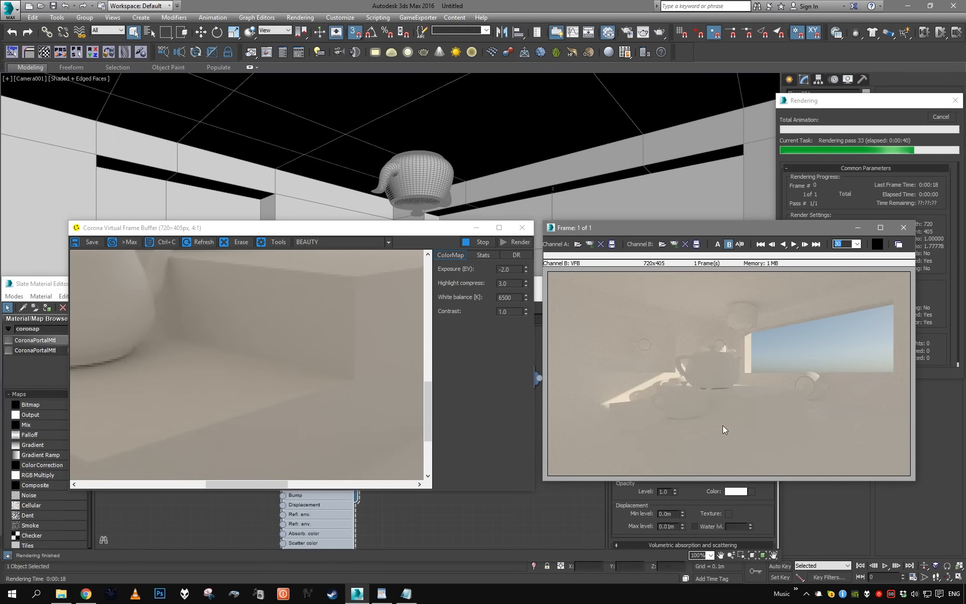
{"action": "left_click", "coordinate": [343, 318]}
{"action": "scroll", "coordinate": [341, 322], "scroll_direction": "down", "scroll_amount": 2}
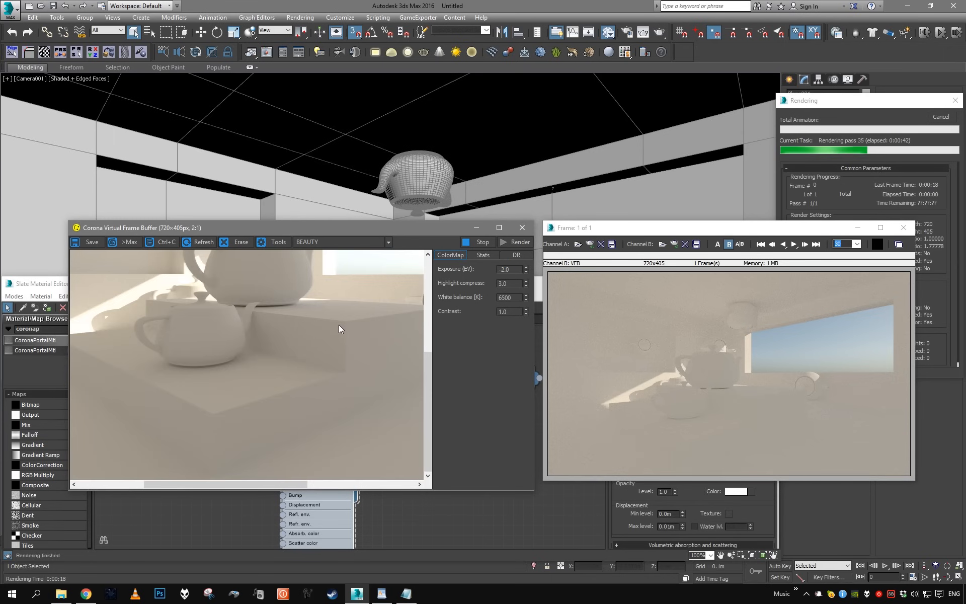
Stop the render, load it into channel A of the RAM Player and minimize the frame buffer.
{"action": "left_click", "coordinate": [939, 116]}
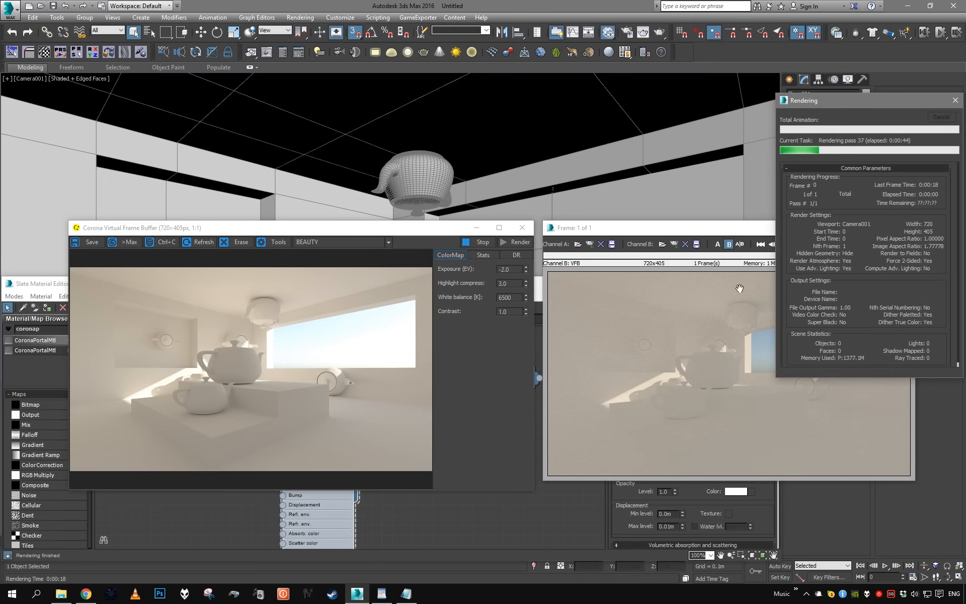
{"action": "left_click", "coordinate": [589, 244]}
{"action": "left_click", "coordinate": [736, 402]}
{"action": "left_click", "coordinate": [477, 228]}
Centre the RAM Player and sweep its split divider across the image to compare the two wall-brightness renders.
{"action": "left_click_drag", "start_coordinate": [656, 225], "coordinate": [352, 199]}
{"action": "left_click_drag", "start_coordinate": [427, 242], "coordinate": [408, 253]}
{"action": "left_click", "coordinate": [453, 401]}
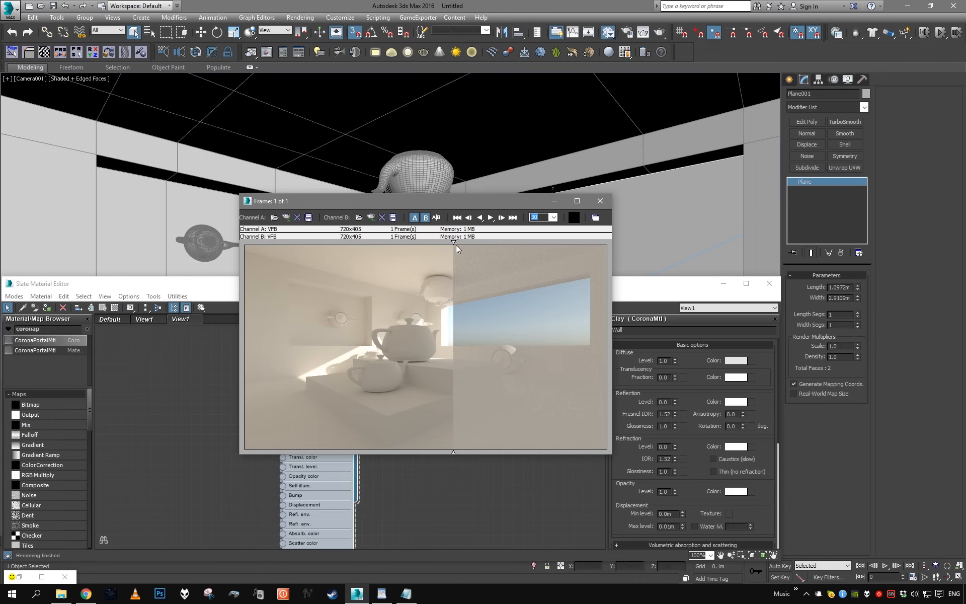
{"action": "left_click_drag", "start_coordinate": [457, 249], "coordinate": [420, 247]}
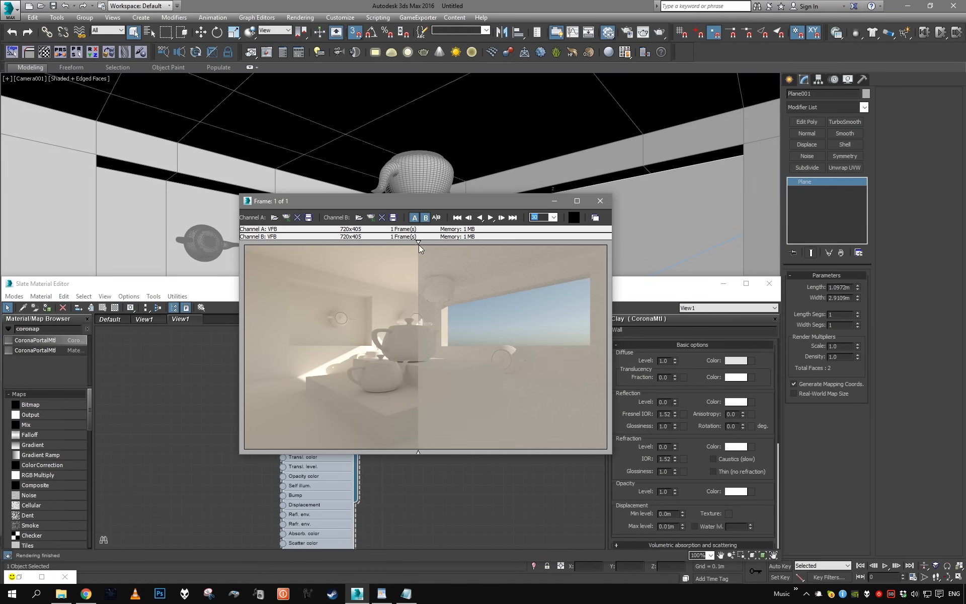
{"action": "left_click_drag", "start_coordinate": [417, 245], "coordinate": [383, 326]}
{"action": "left_click_drag", "start_coordinate": [415, 332], "coordinate": [608, 348]}
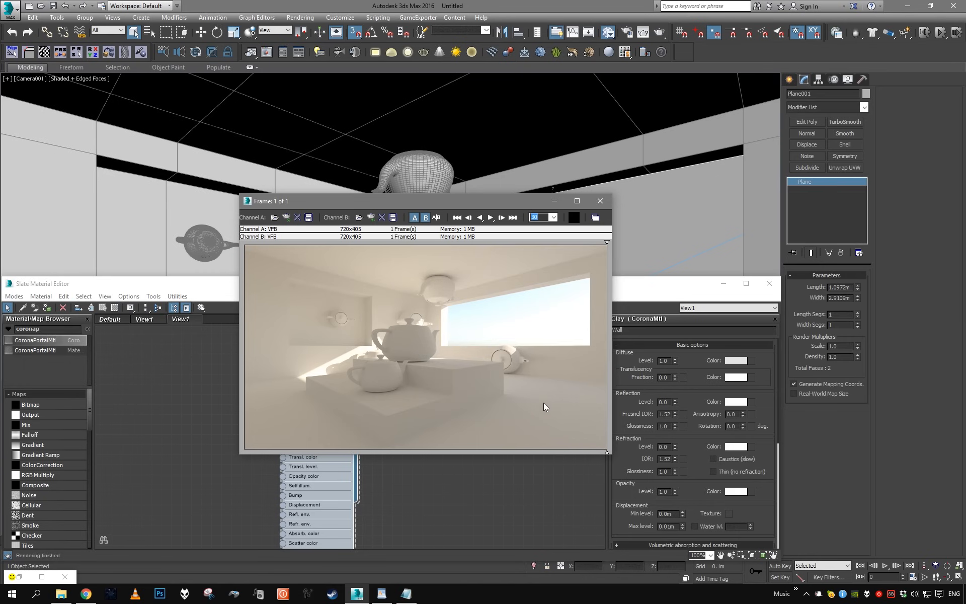